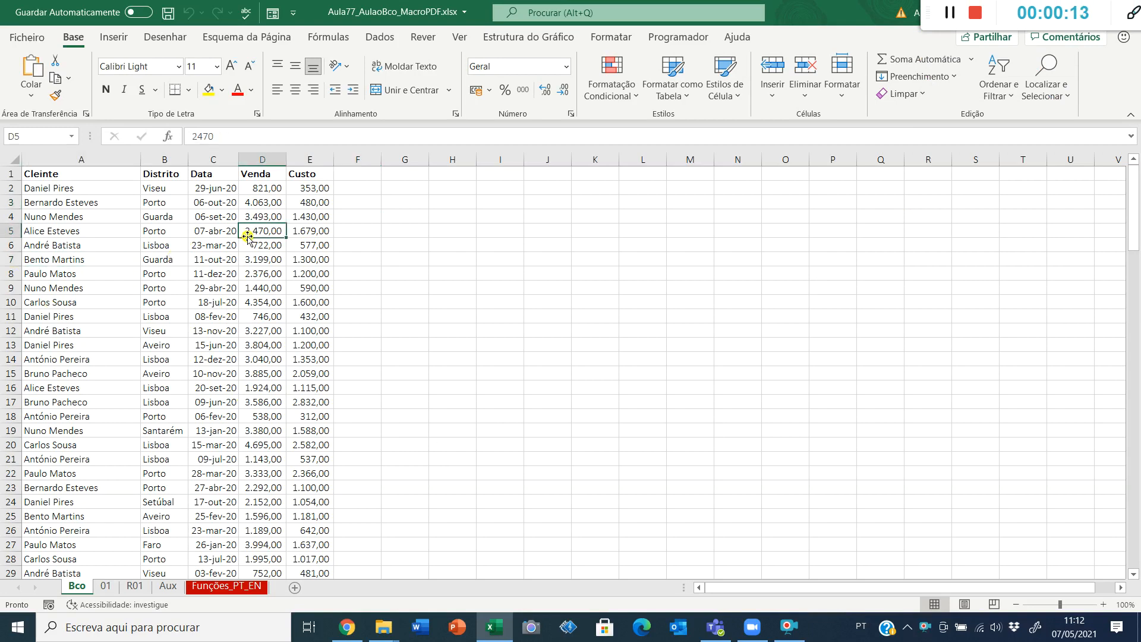
On the R01 sheet, edit cell C1's data validation list source so CONTAR.VAL counts column A of the Aux sheet (Aux!A:A).
click(308, 231)
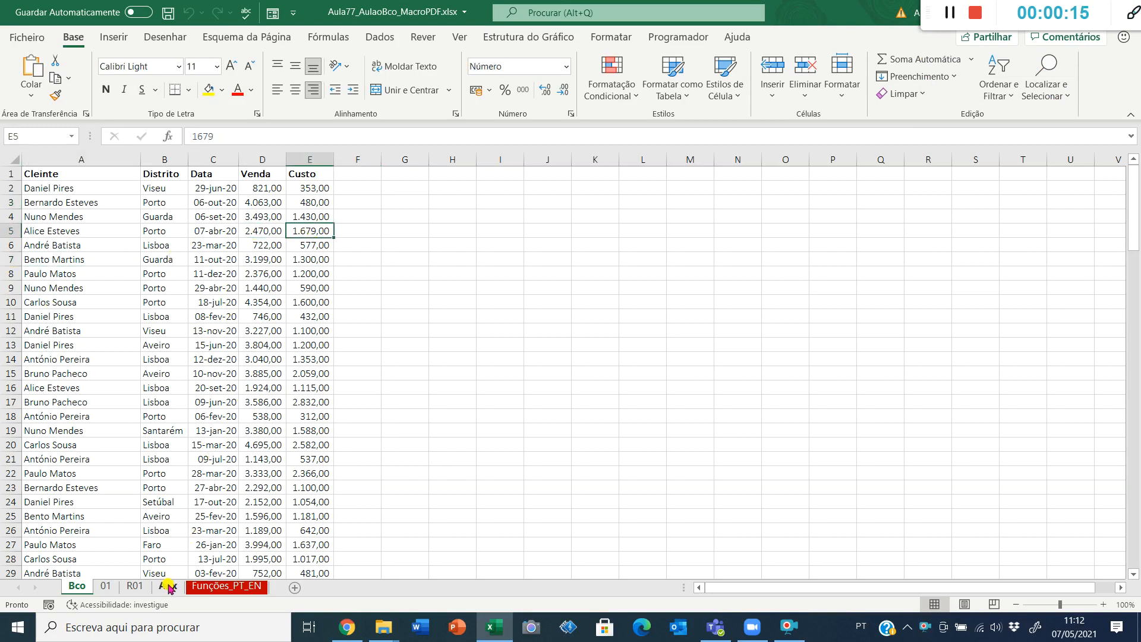
click(135, 587)
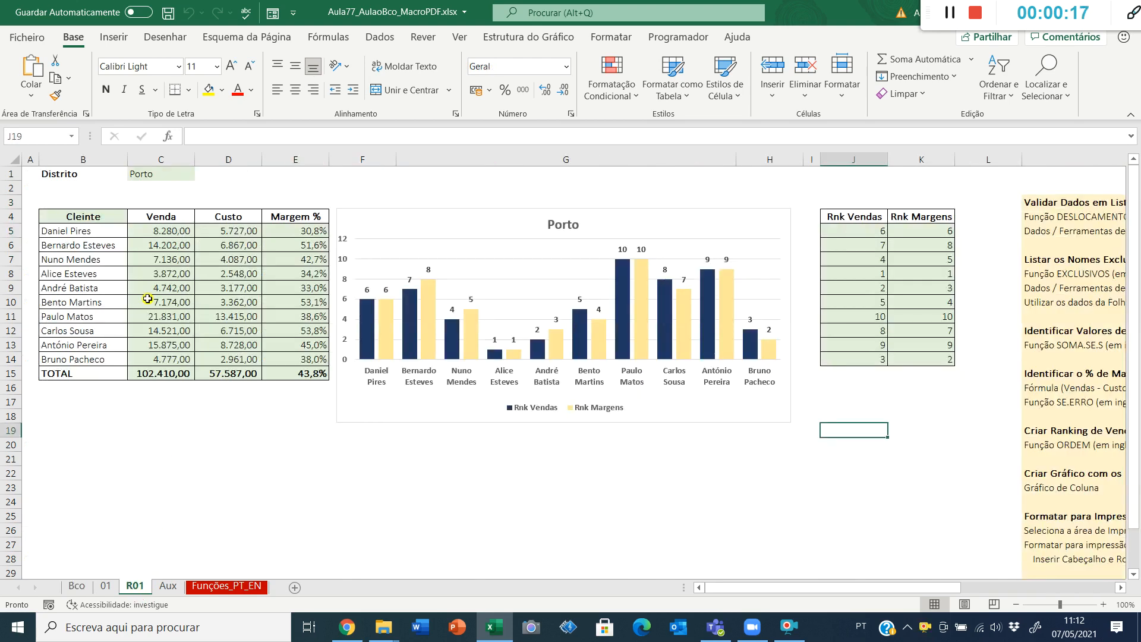
click(164, 175)
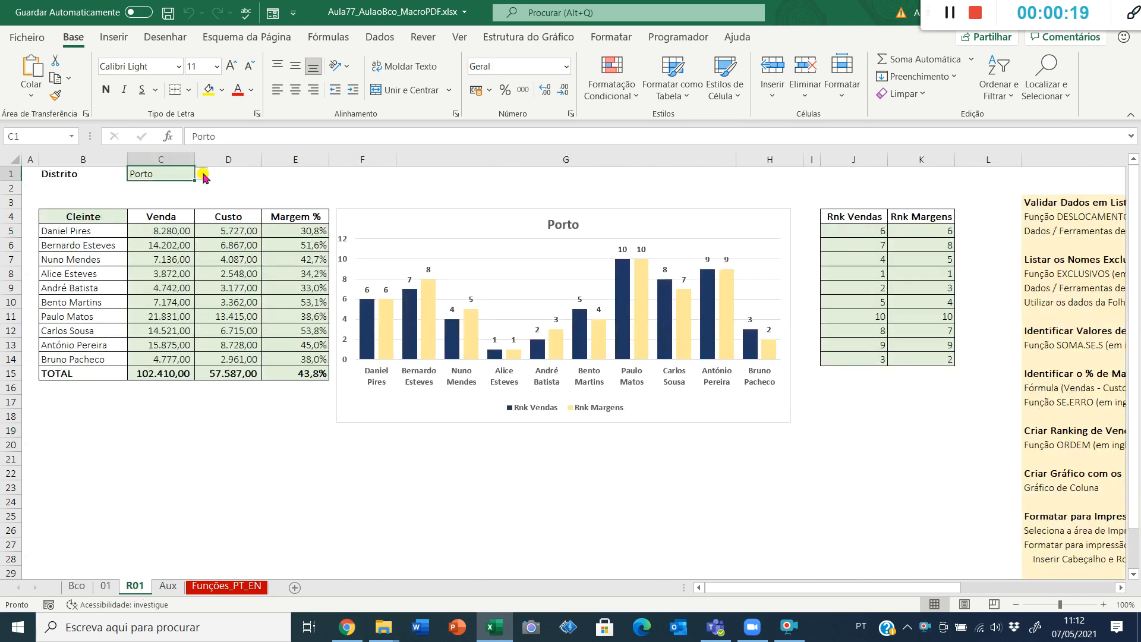
click(202, 174)
click(203, 175)
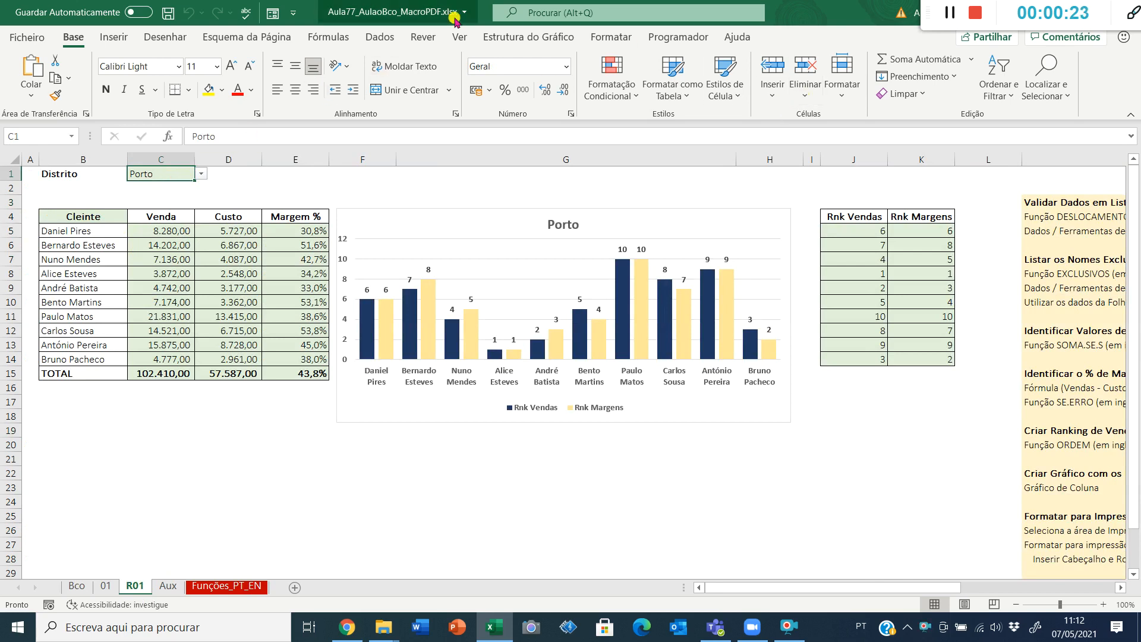
click(371, 35)
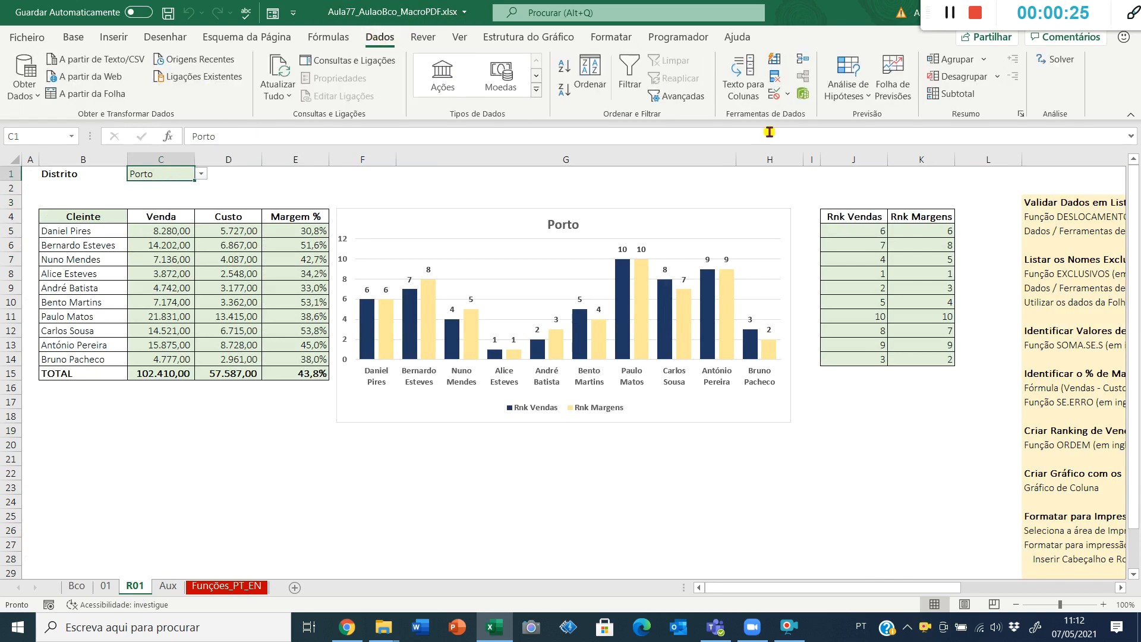
click(775, 95)
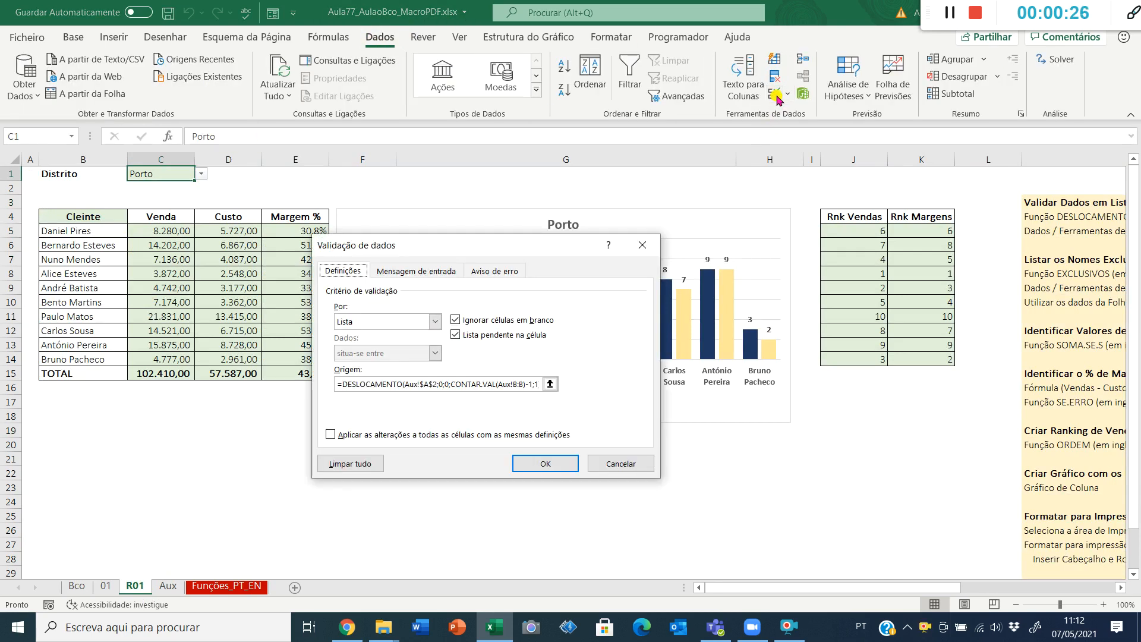
click(513, 383)
text(A)
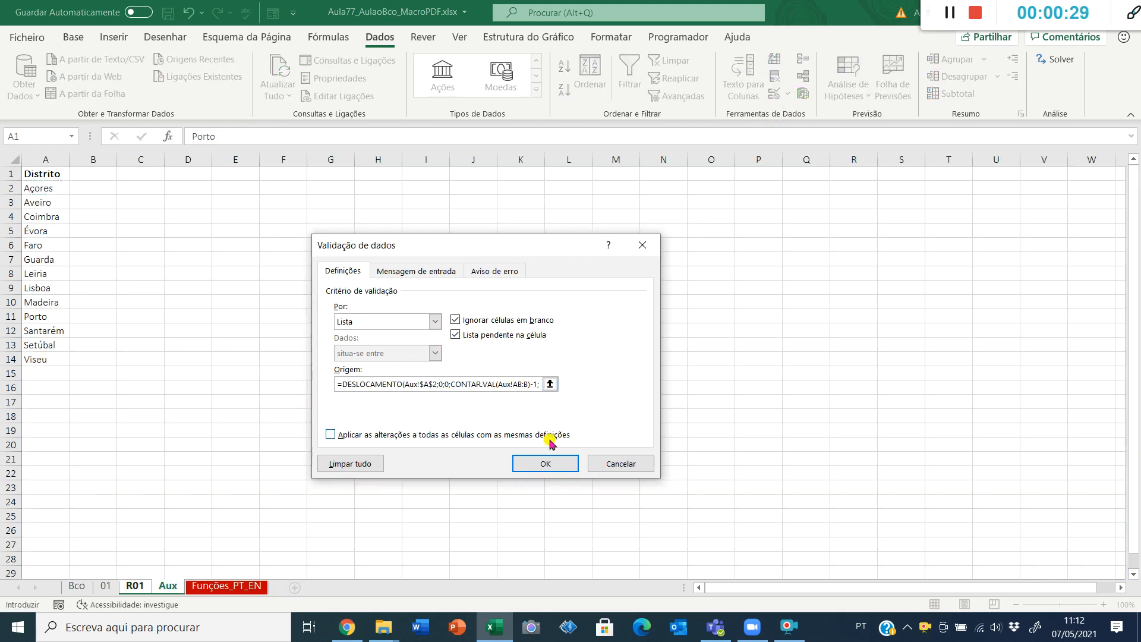
text(:A)
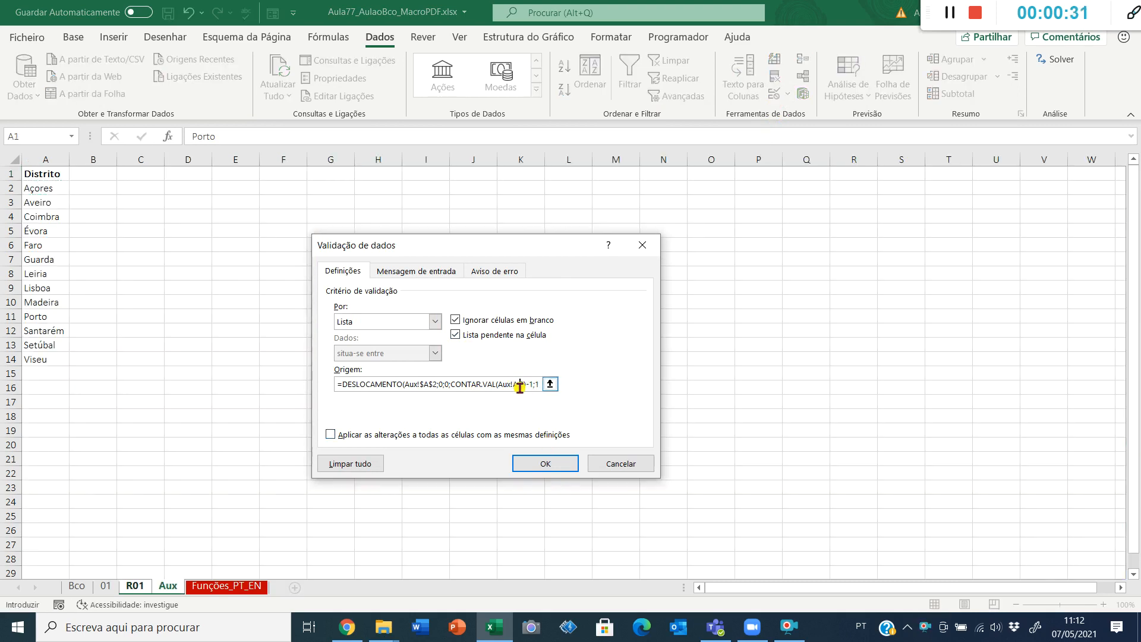
click(552, 464)
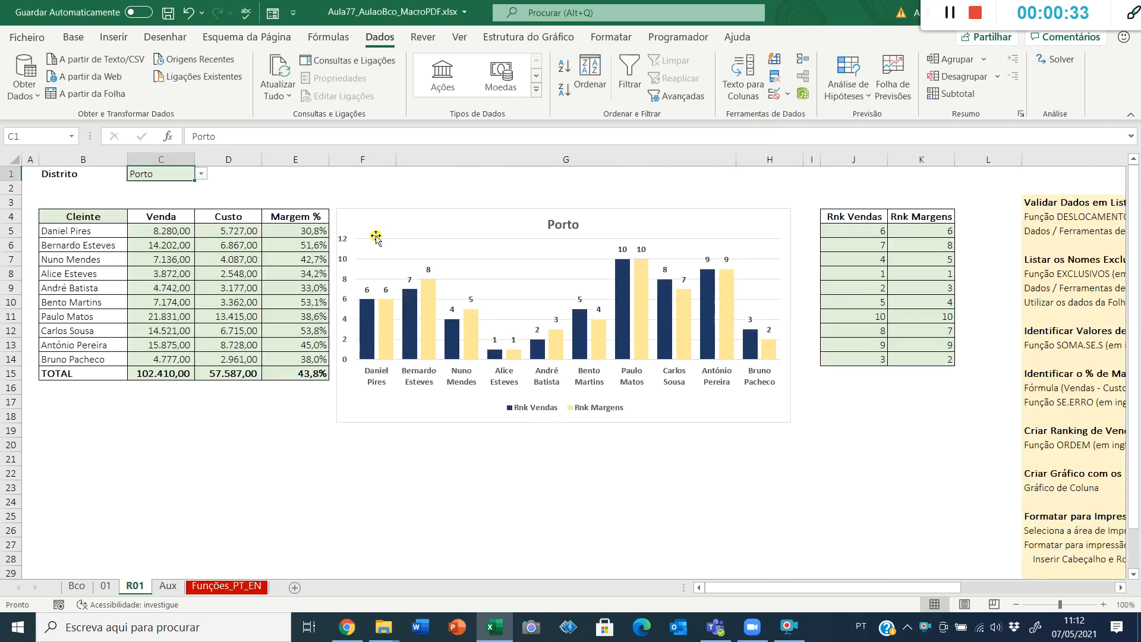
Test the district list in cell C1 by choosing Madeira and, after that, Santarém.
click(201, 173)
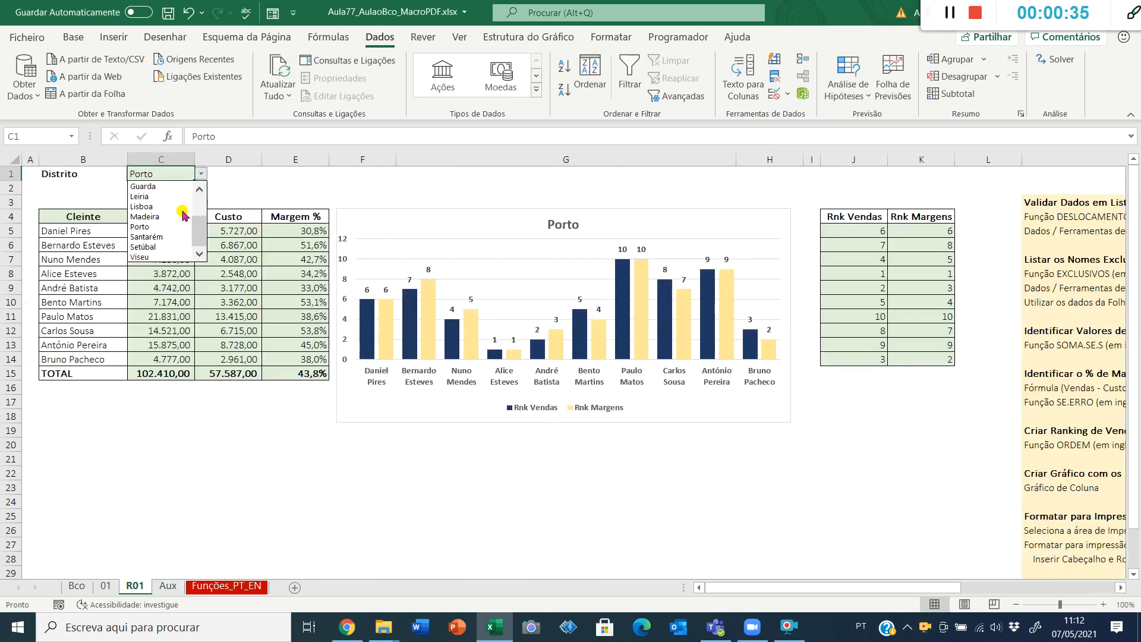
click(158, 217)
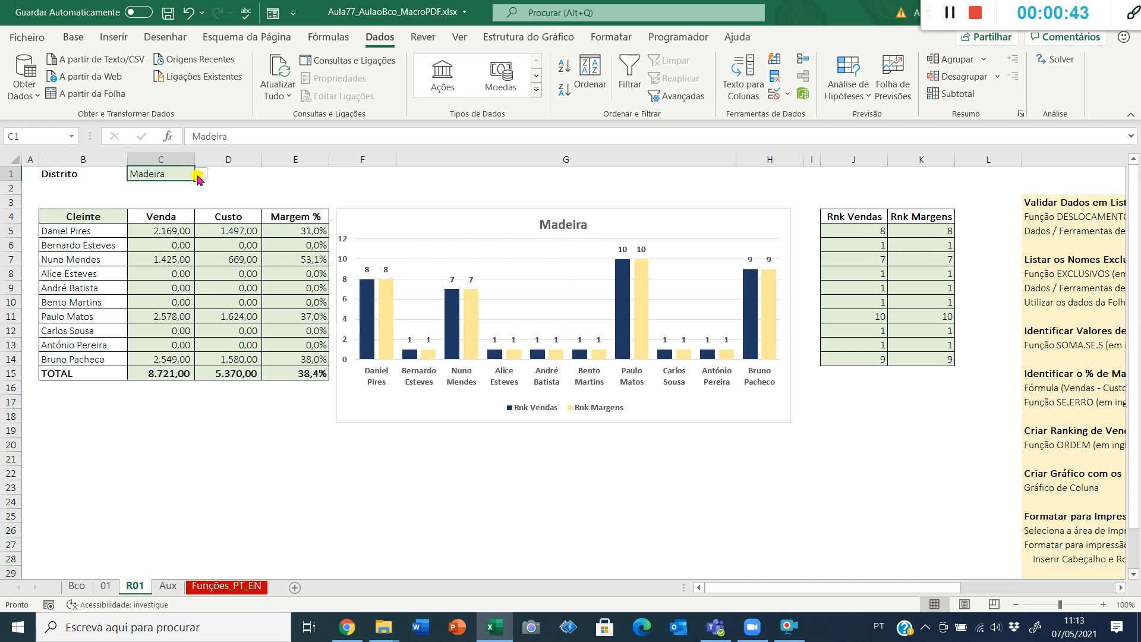
click(201, 174)
click(152, 237)
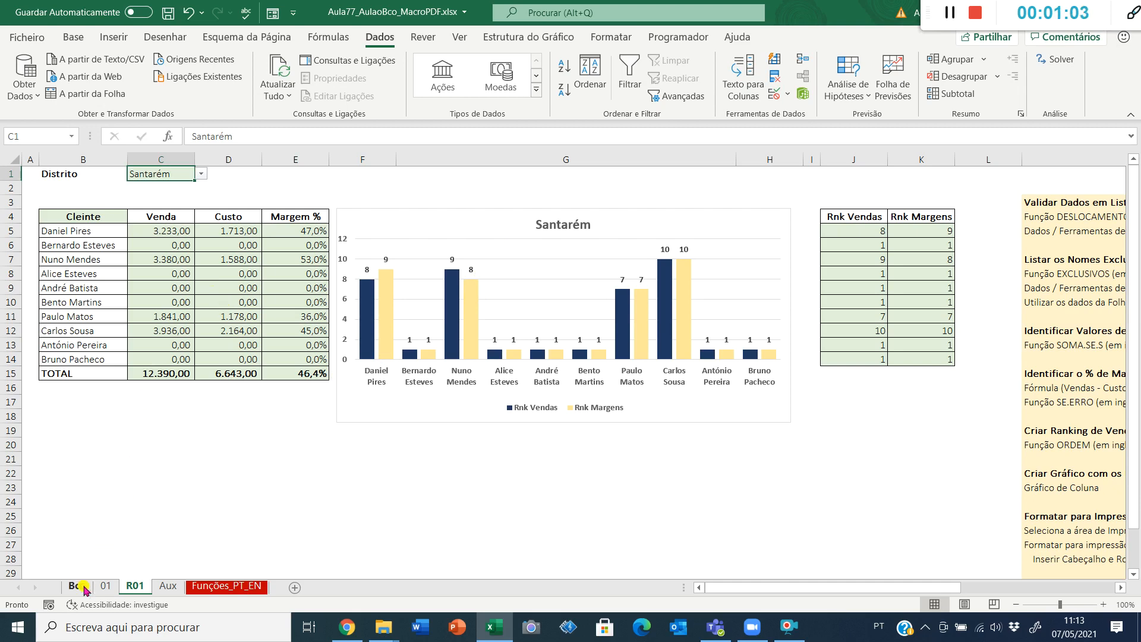
On the Bco sheet, enter 1 in cell H2 as a helper value and copy it.
click(83, 587)
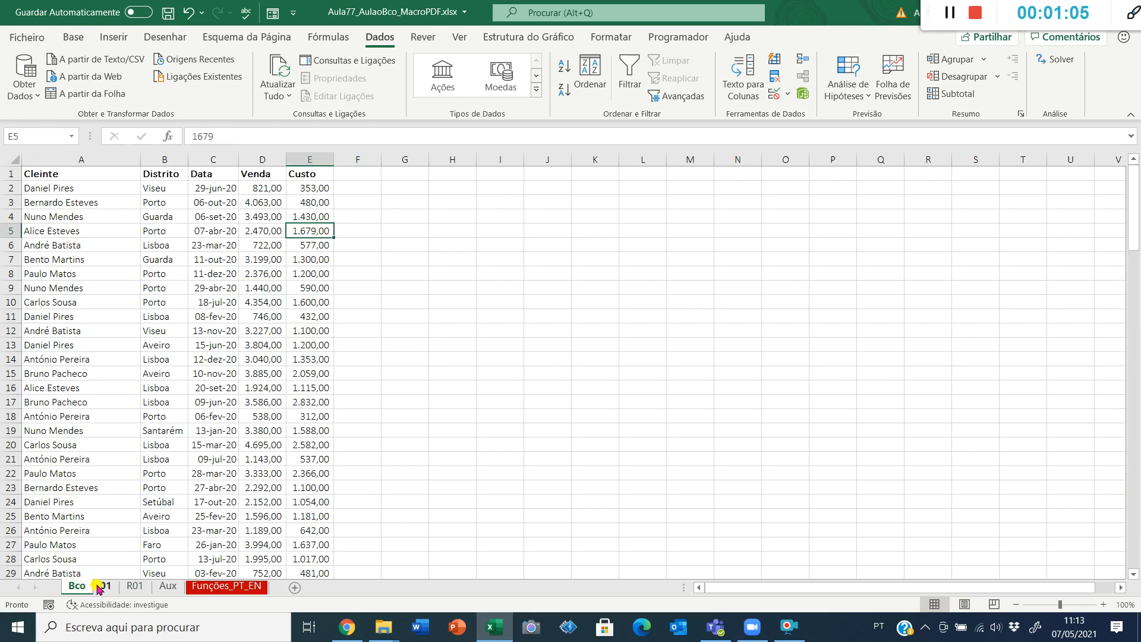
click(215, 344)
click(255, 174)
key(ctrl+shift+Down)
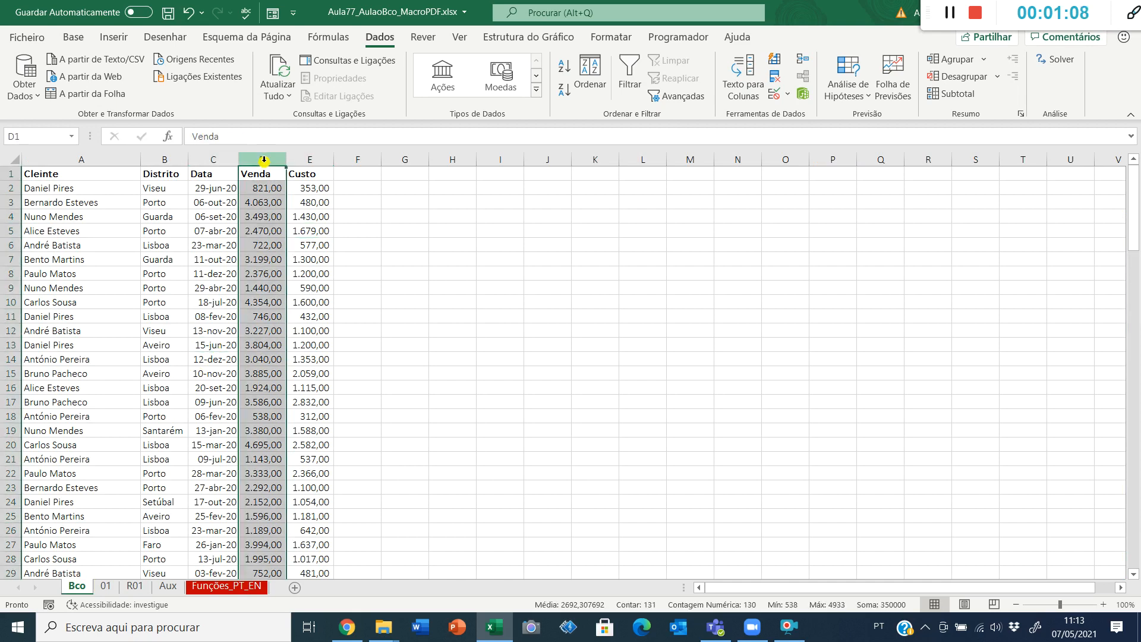
click(469, 190)
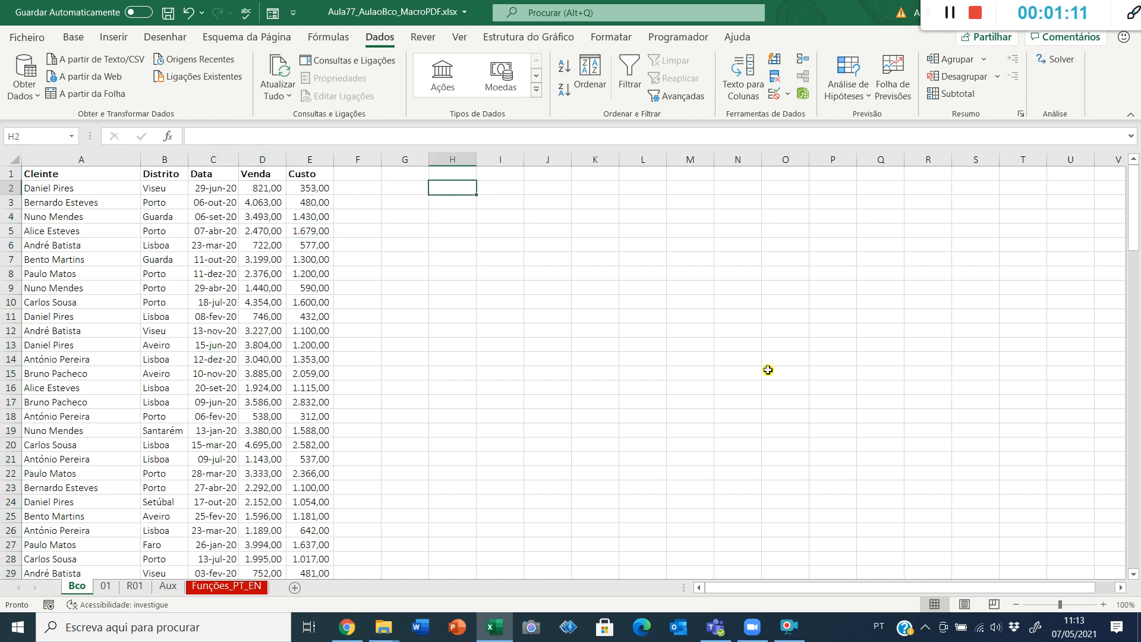
text(1)
key(ctrl+Return)
key(ctrl+c)
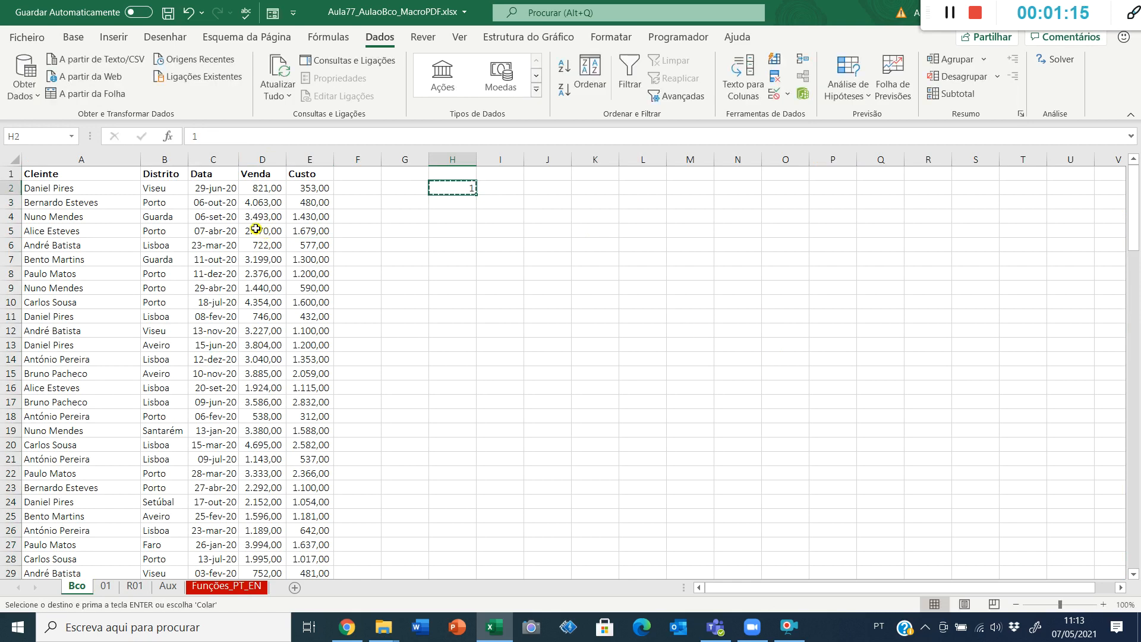
click(213, 187)
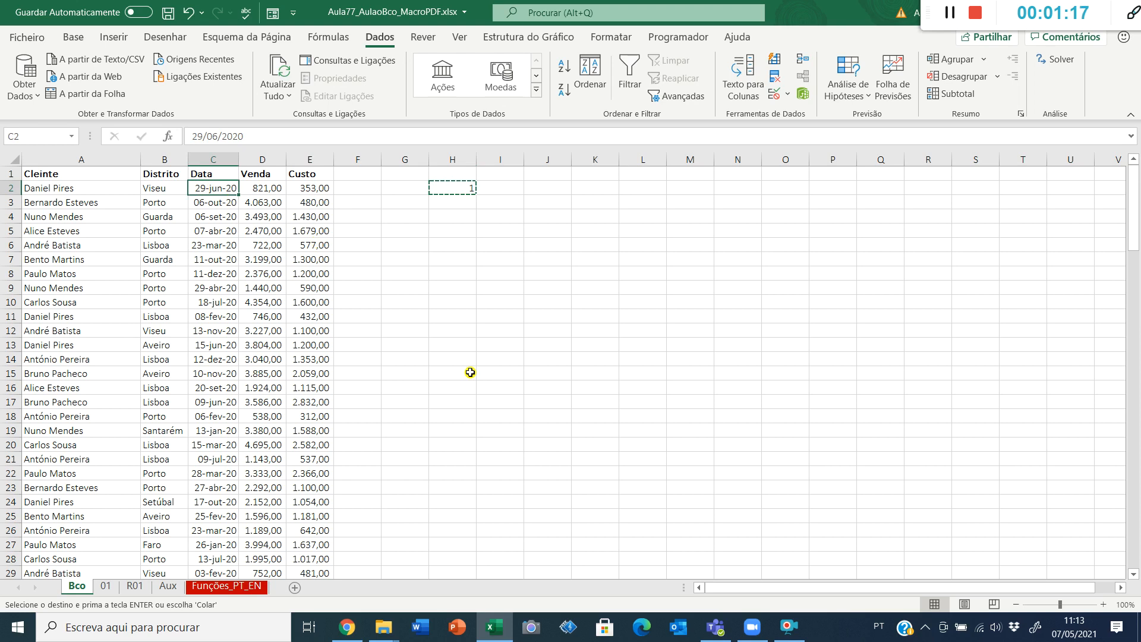
key(shift+Right)
key(shift+Right)
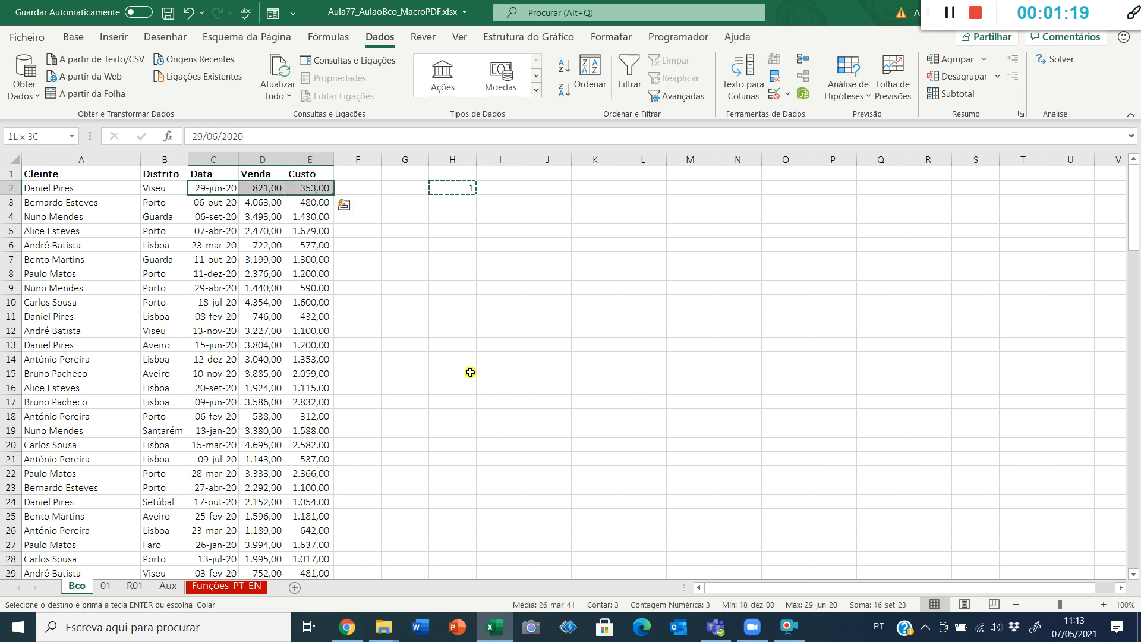
key(ctrl+shift+Down)
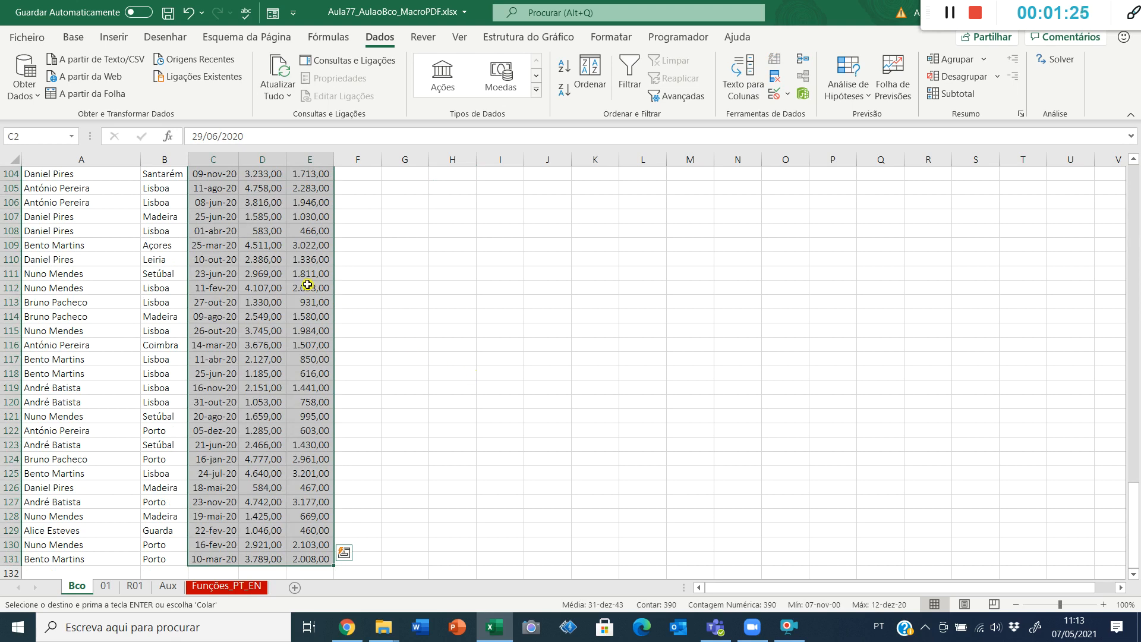
key(ctrl+Home)
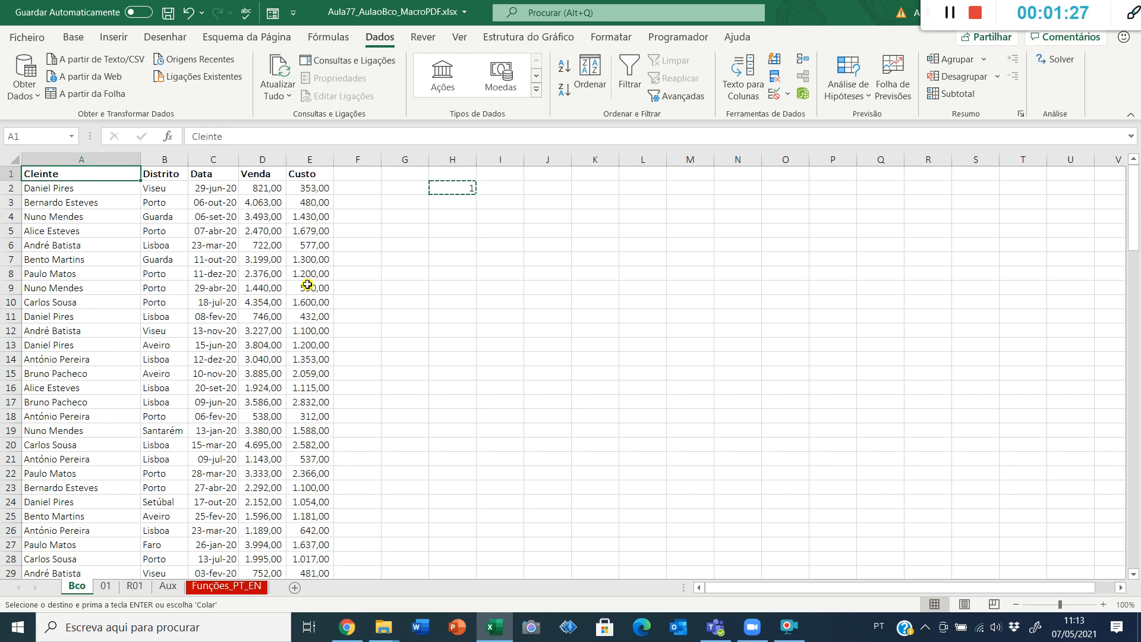
Copy H2 again and paste it onto C2:E131 with Paste Special, using values only and the multiplication operation.
click(451, 183)
right_click(451, 183)
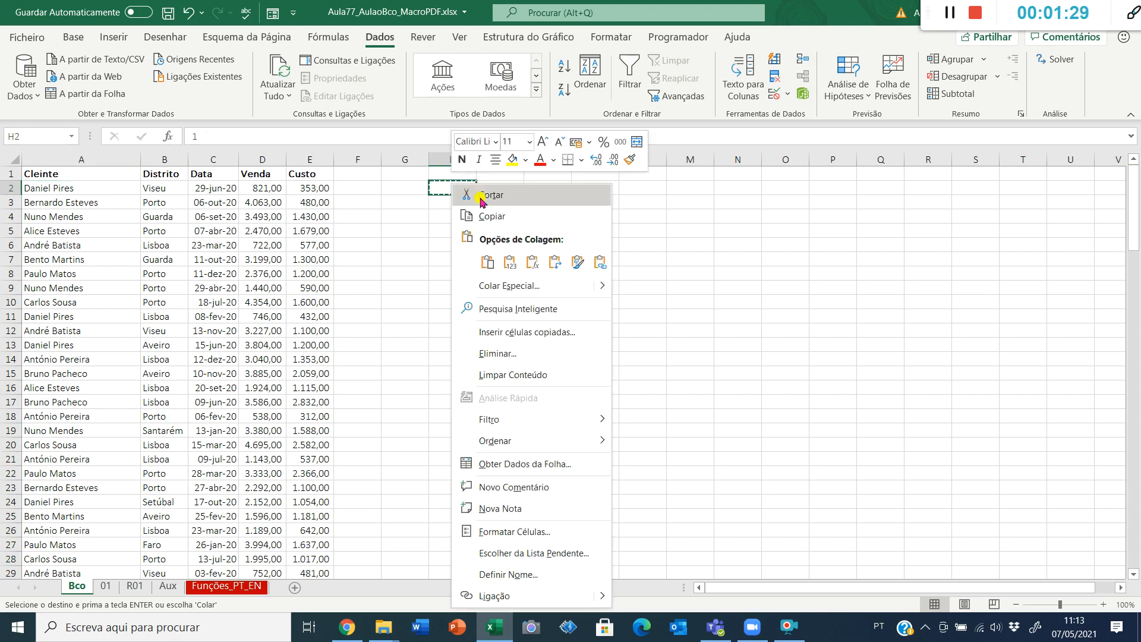
click(483, 209)
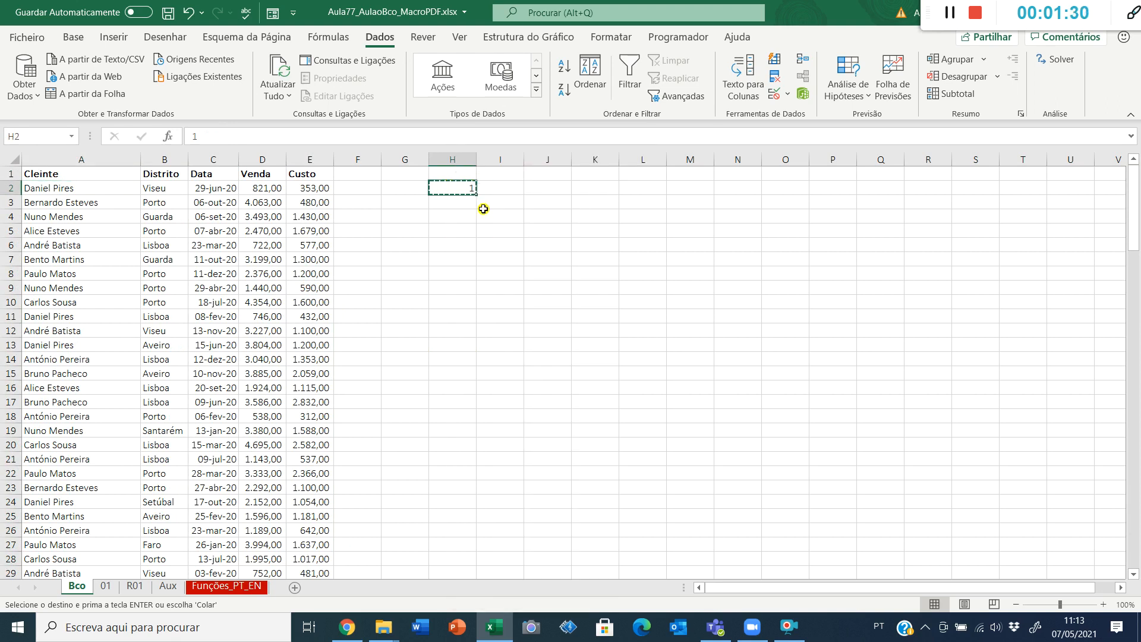
click(218, 190)
key(ctrl+shift+Down)
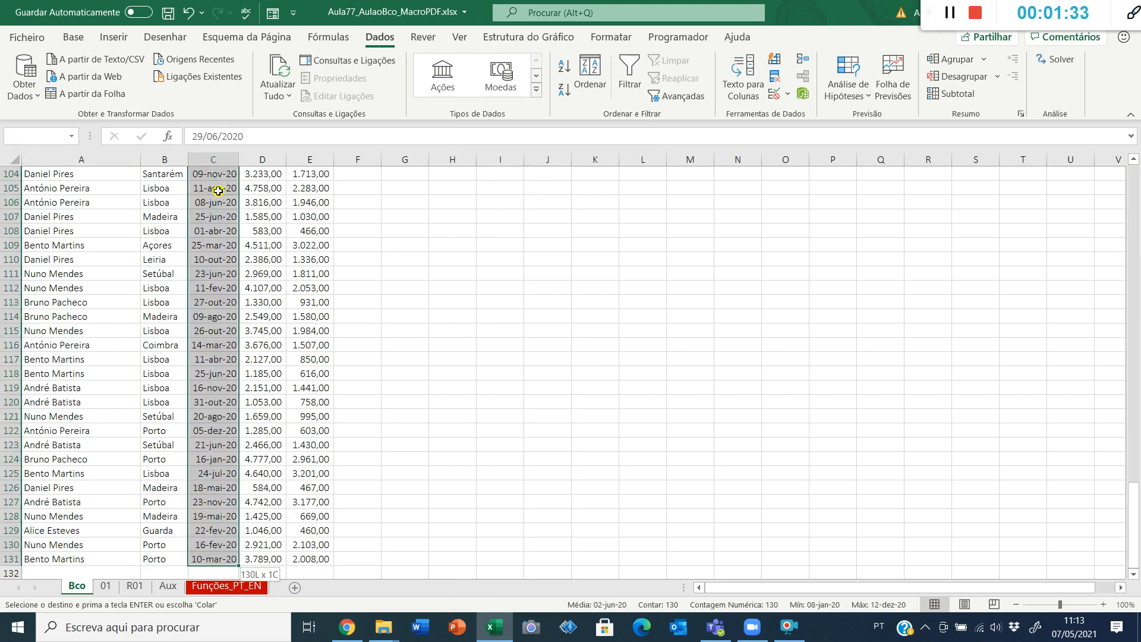
key(shift+Right)
key(shift+Right)
right_click(218, 191)
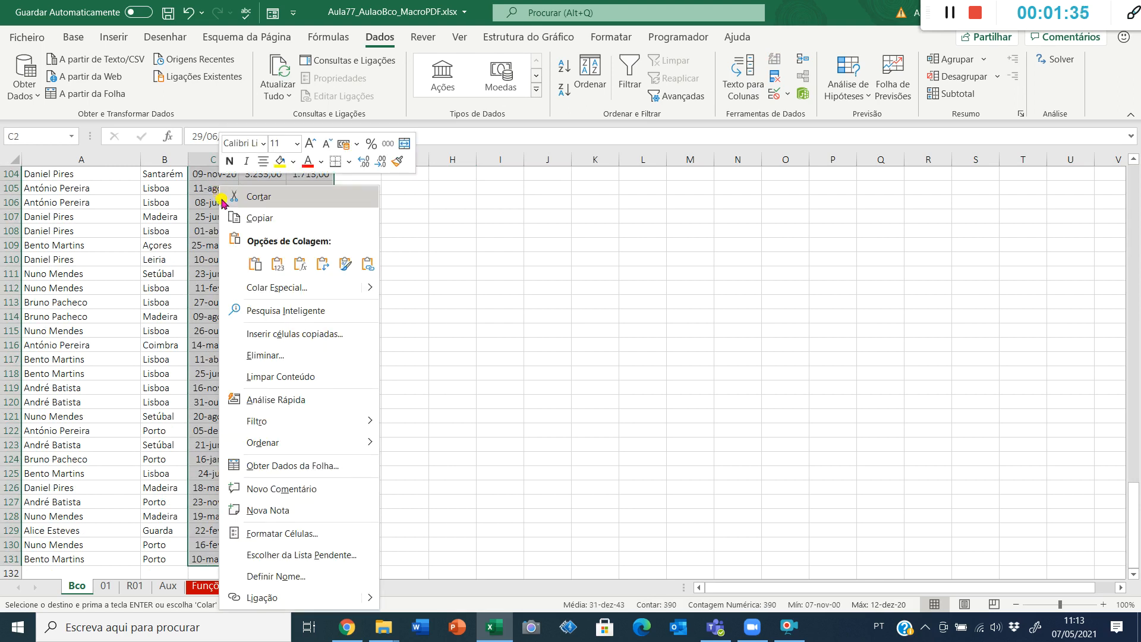
click(264, 288)
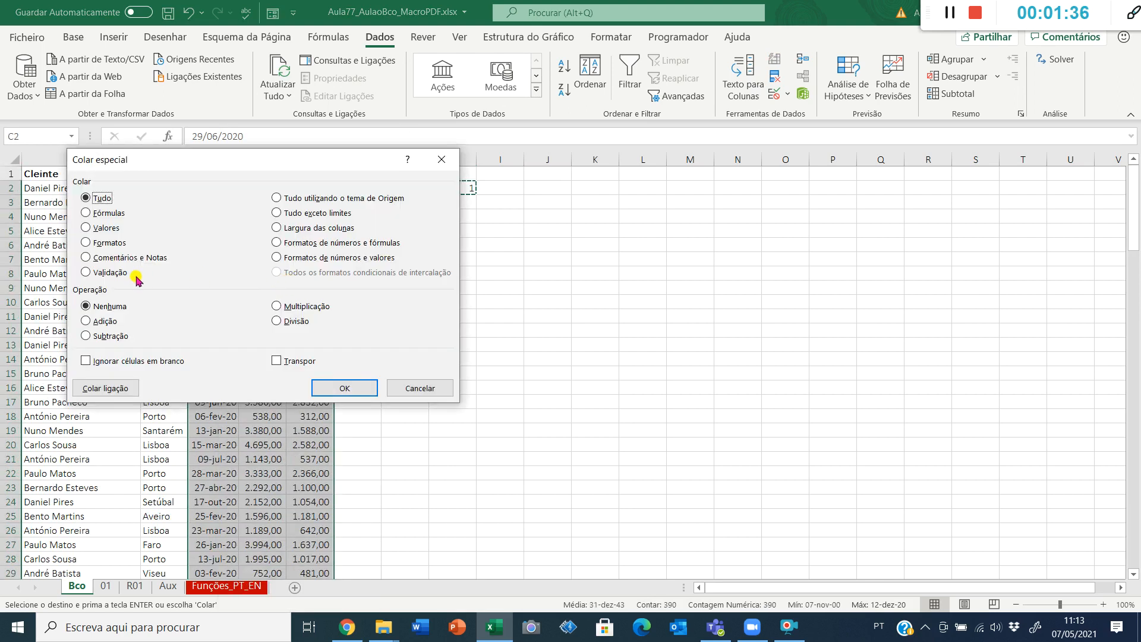
click(294, 306)
click(103, 228)
drag(181, 160, 545, 152)
click(719, 384)
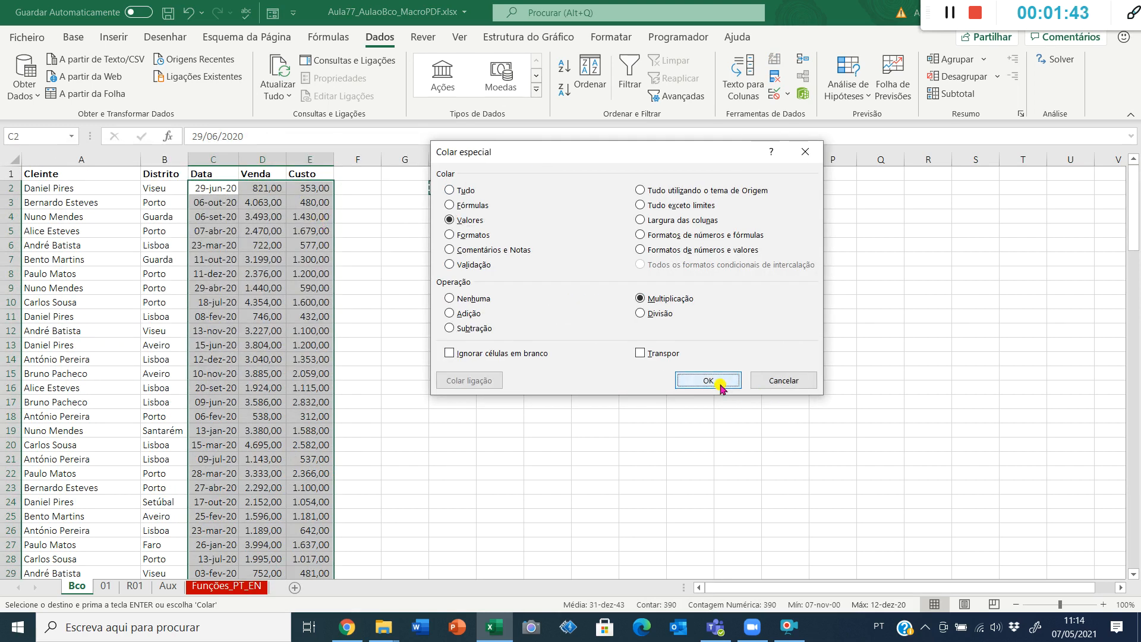
Clear the helper value from H2 and check the summary figures of the Venda and Custo columns.
click(446, 185)
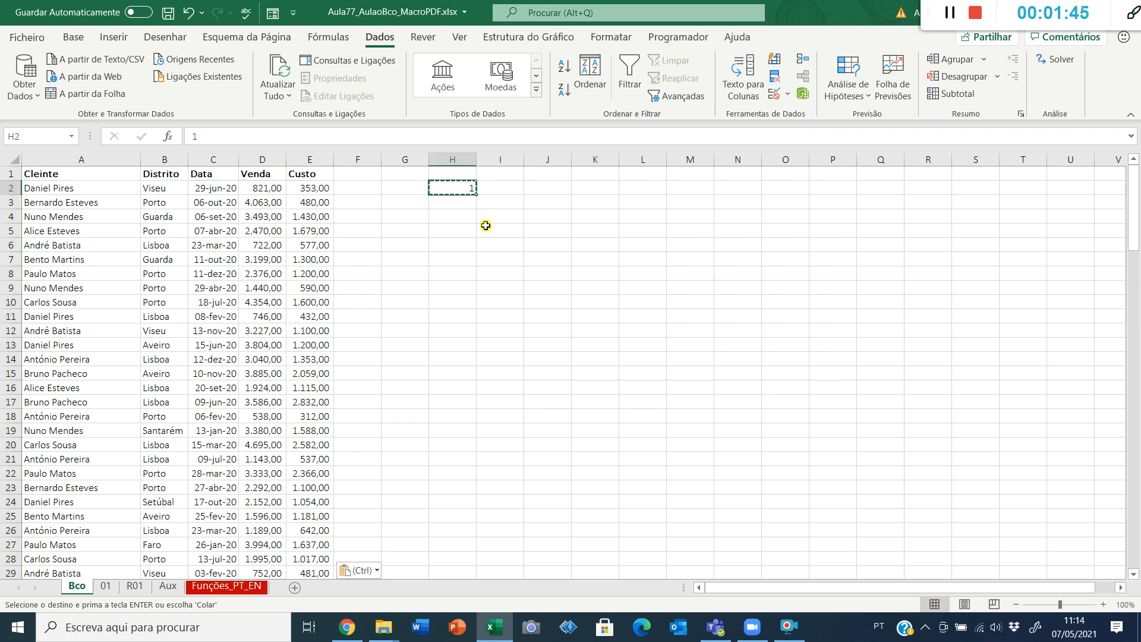
key(Delete)
key(ctrl+Home)
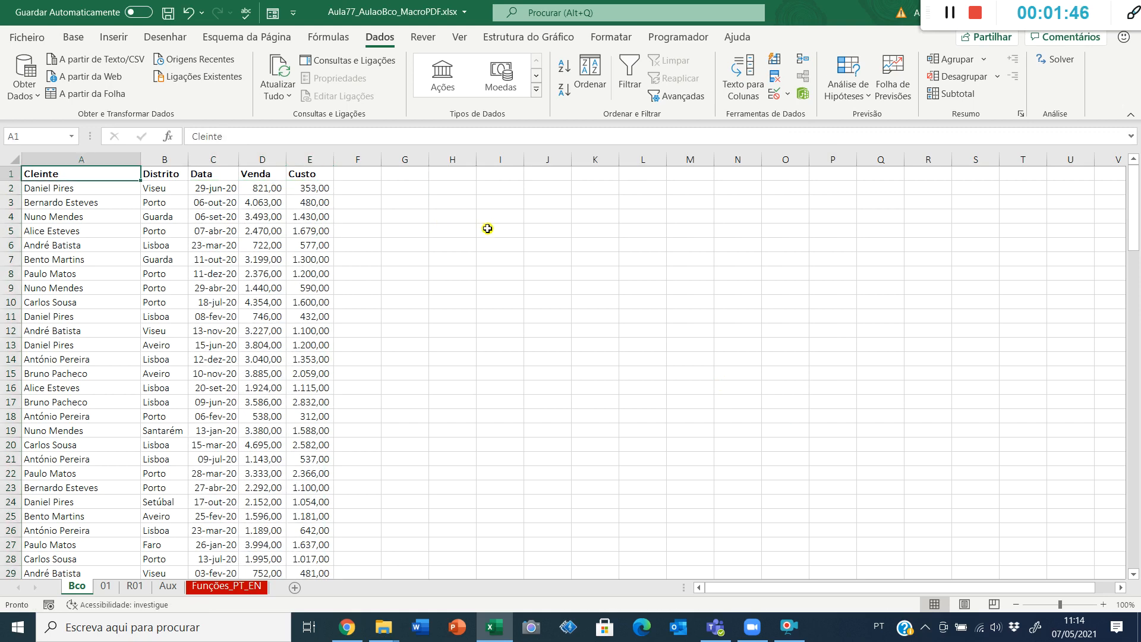
click(263, 159)
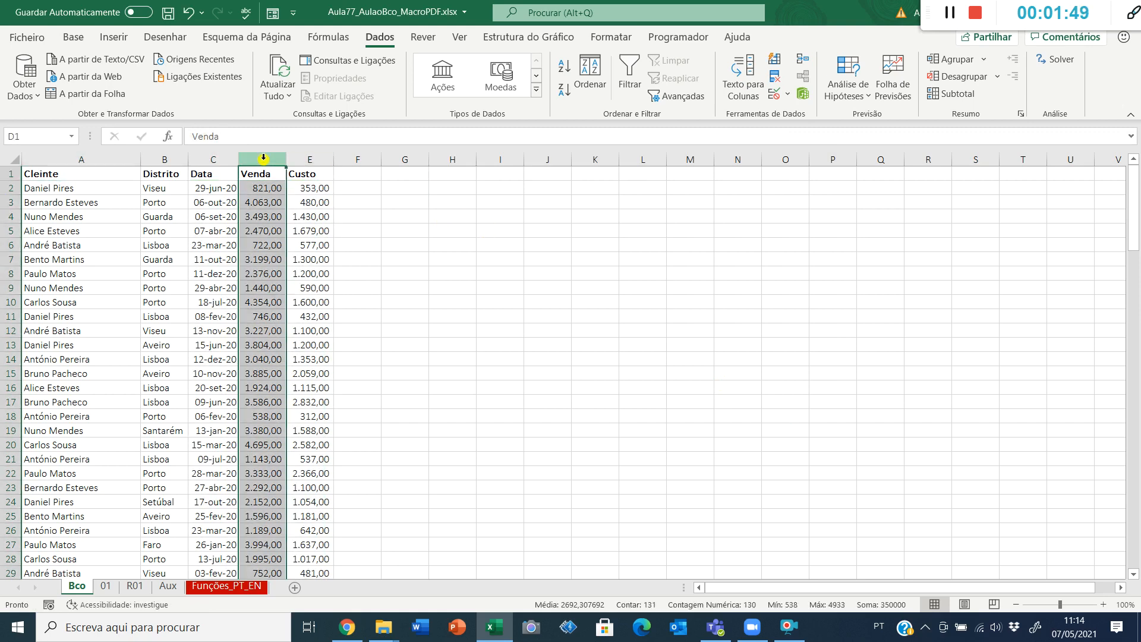
click(313, 159)
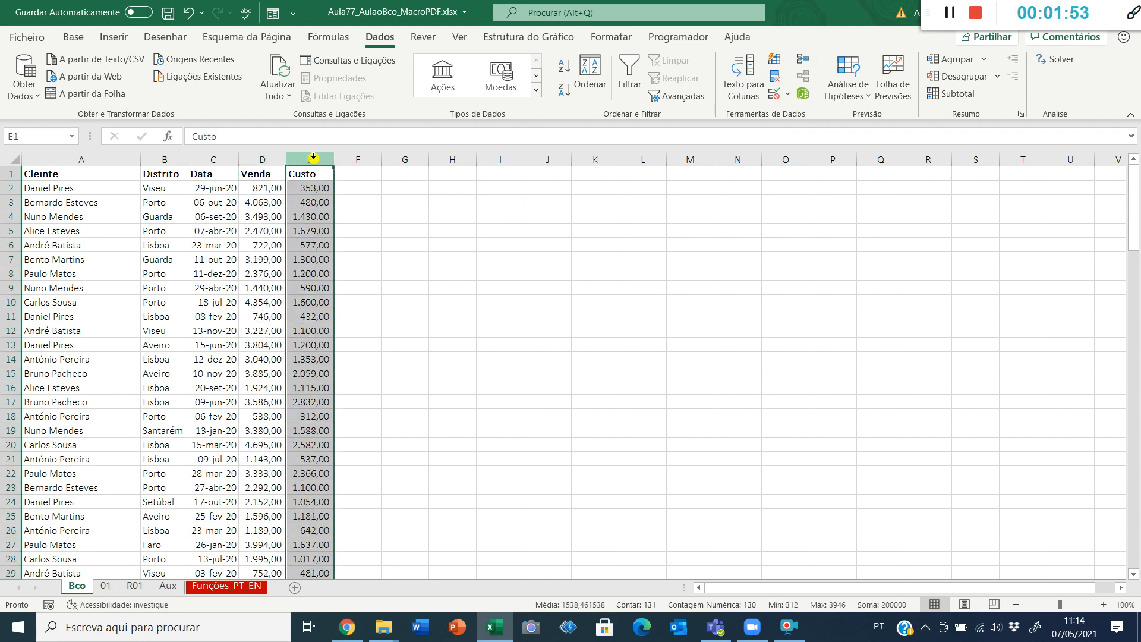
key(ctrl+Home)
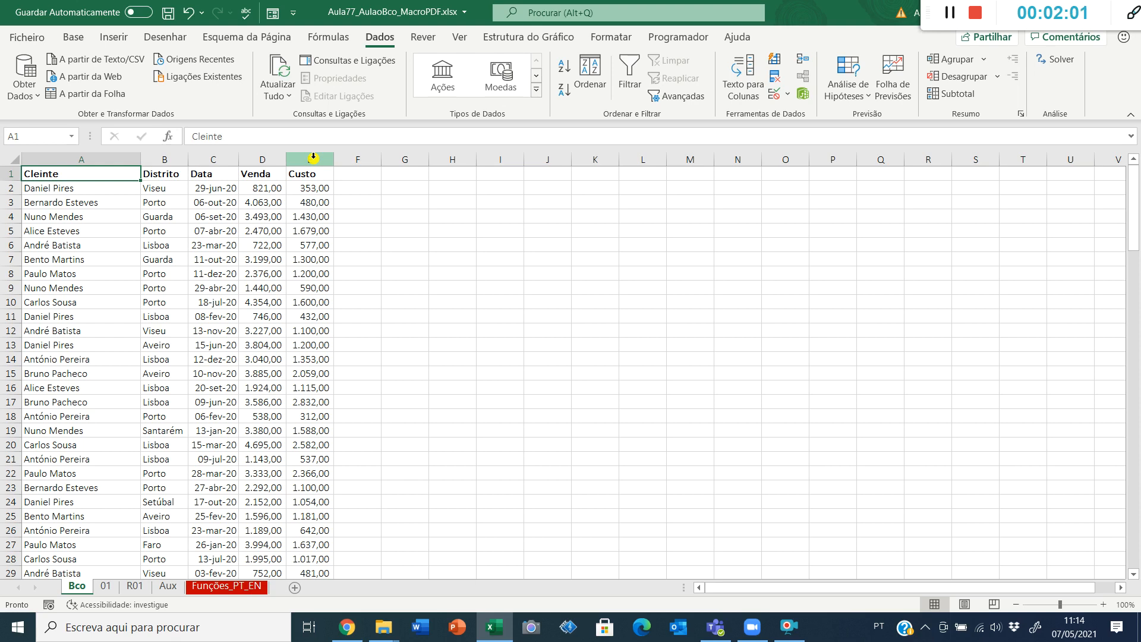
key(ctrl+shift+Down)
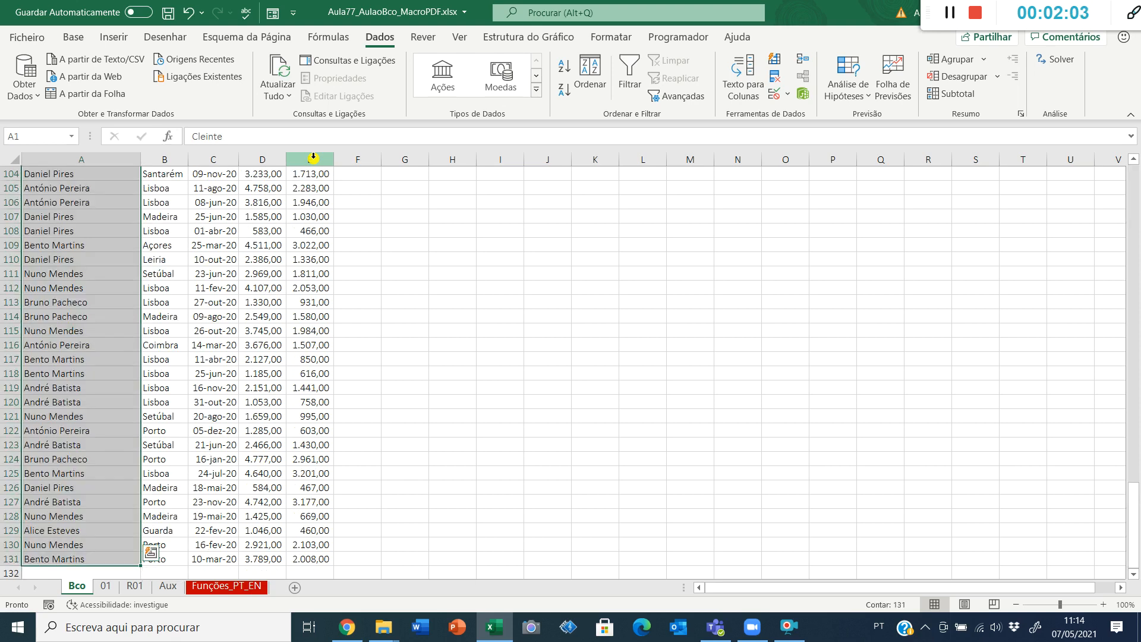
key(ctrl+c)
key(ctrl+Home)
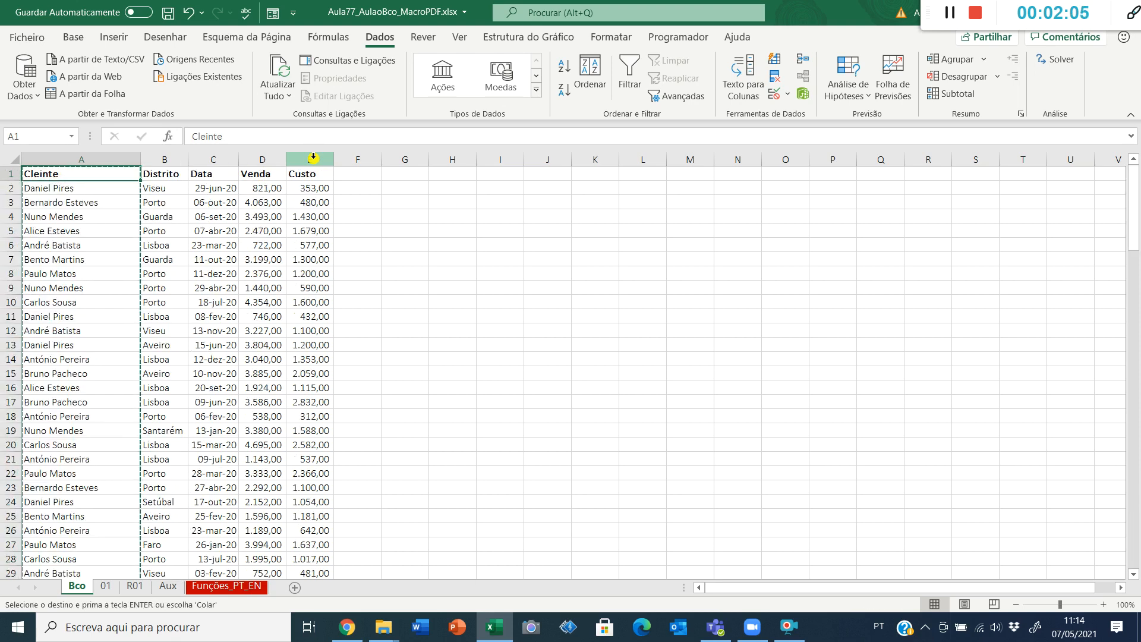
click(168, 586)
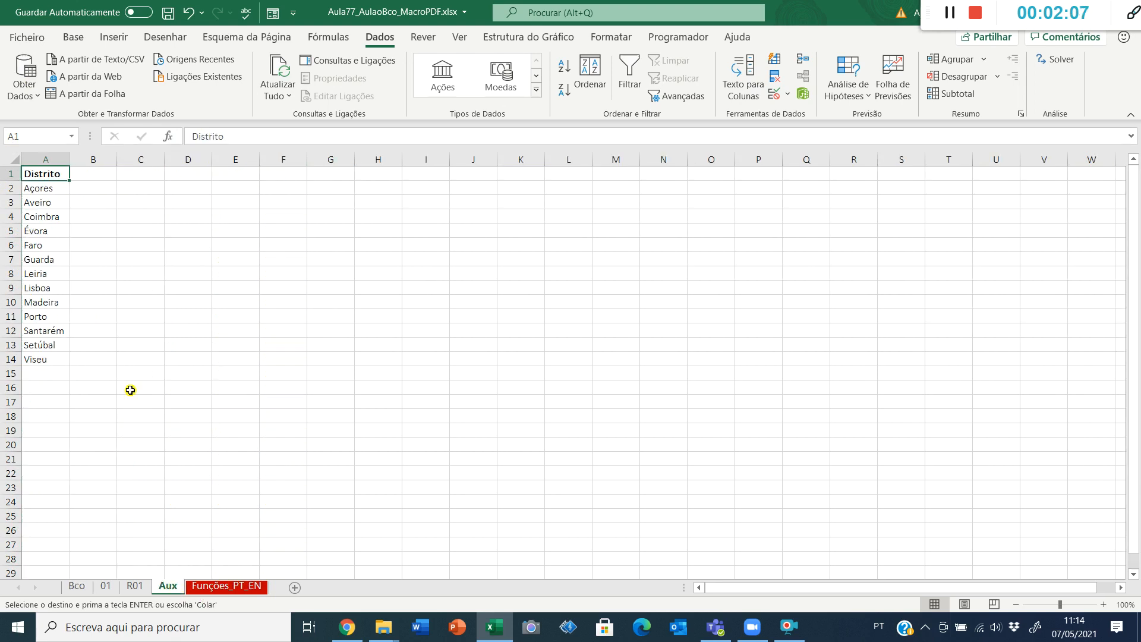
click(324, 175)
key(Escape)
Go back to the R01 report sheet.
key(ctrl+Page_Up)
key(ctrl+Page_Up)
key(ctrl+Page_Up)
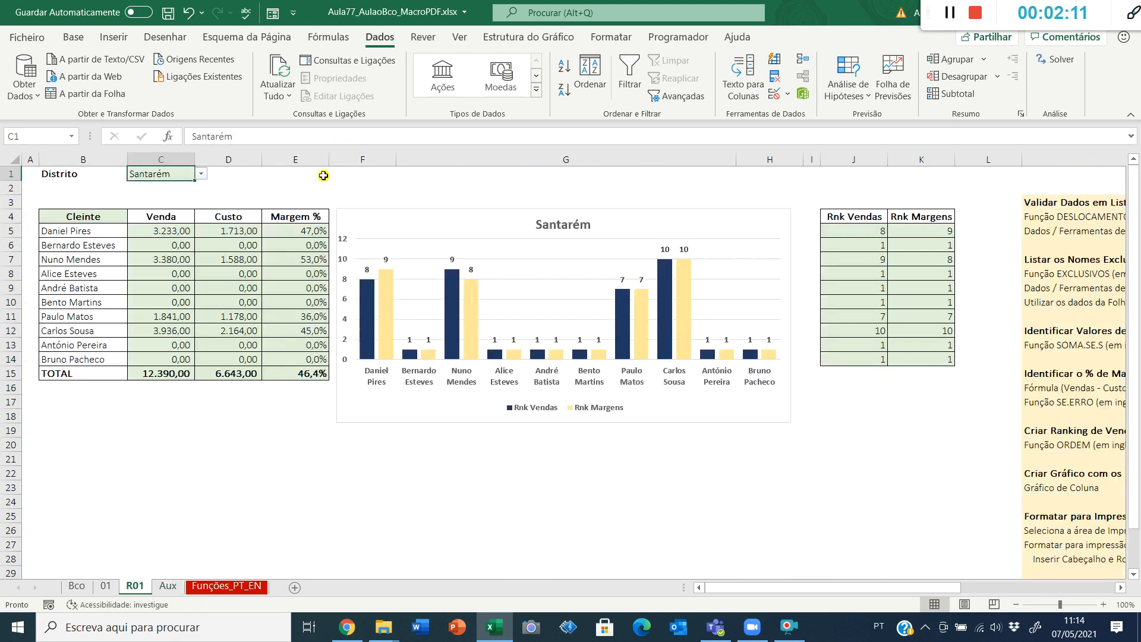
Copy the Distrito column B1:B131 from the Bco sheet and paste it as values at G1 of the Aux sheet.
key(ctrl+Page_Down)
key(ctrl+c)
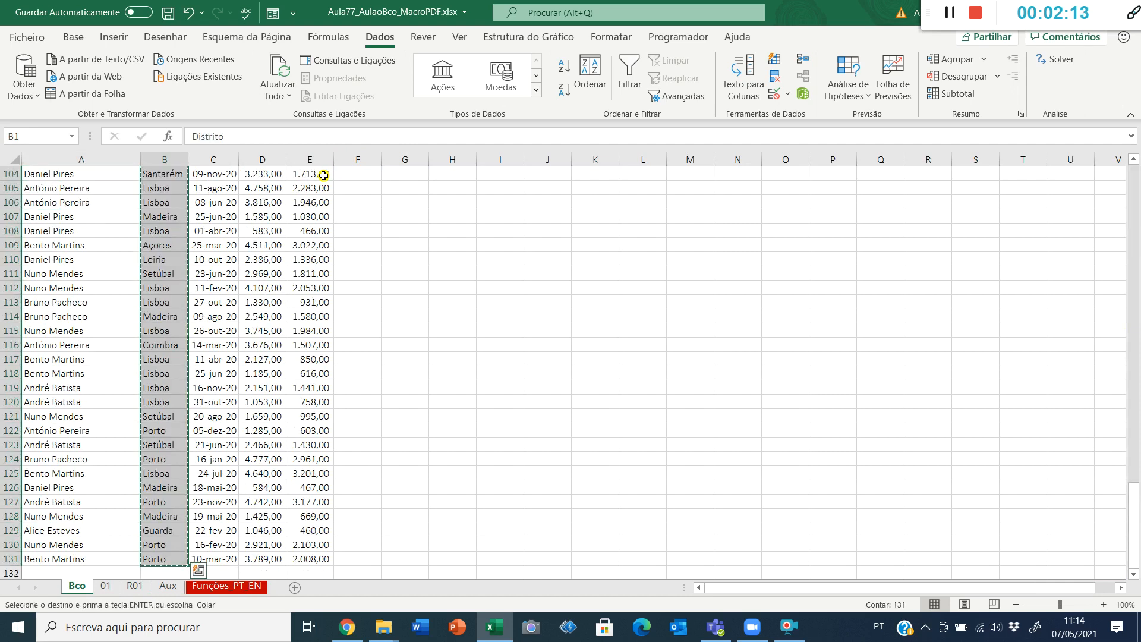
key(ctrl+Page_Down)
key(ctrl+Page_Down)
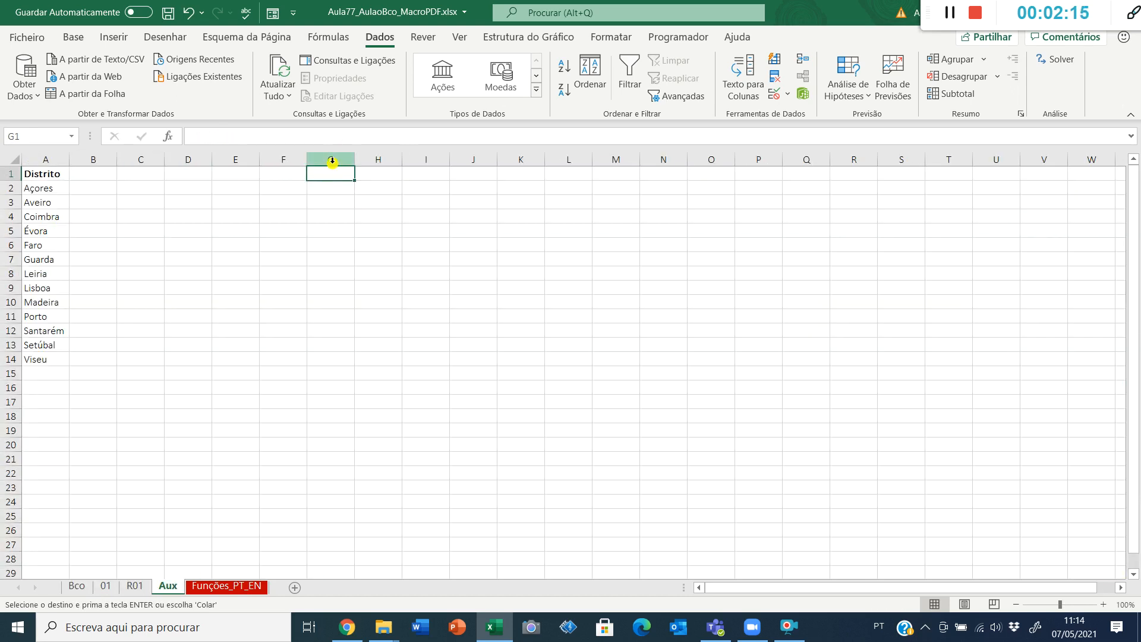
right_click(330, 178)
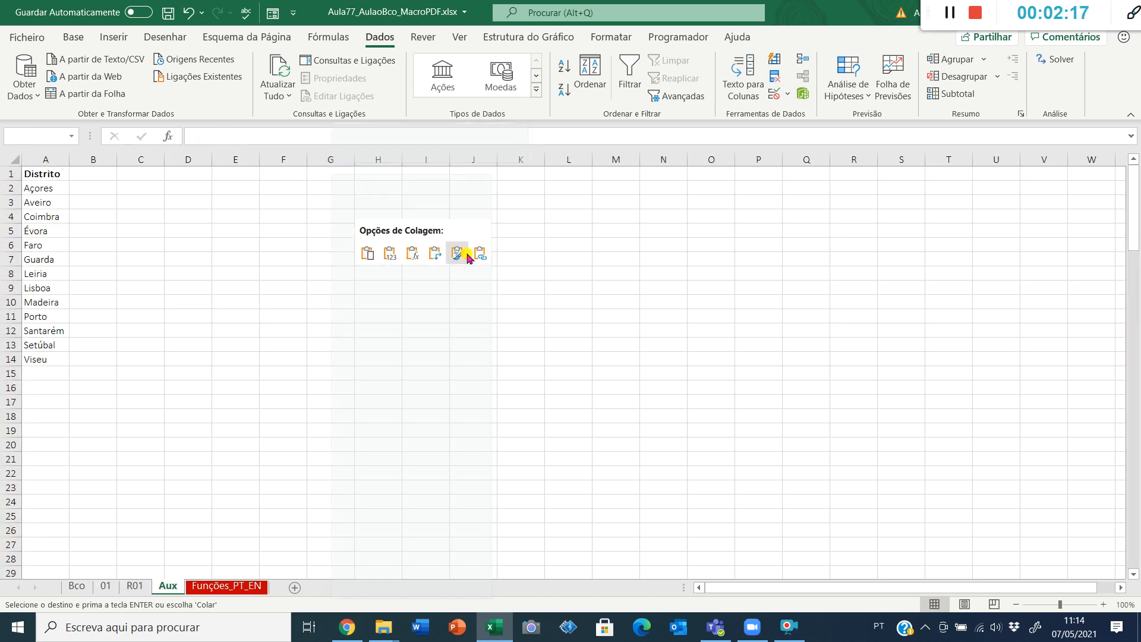
click(390, 254)
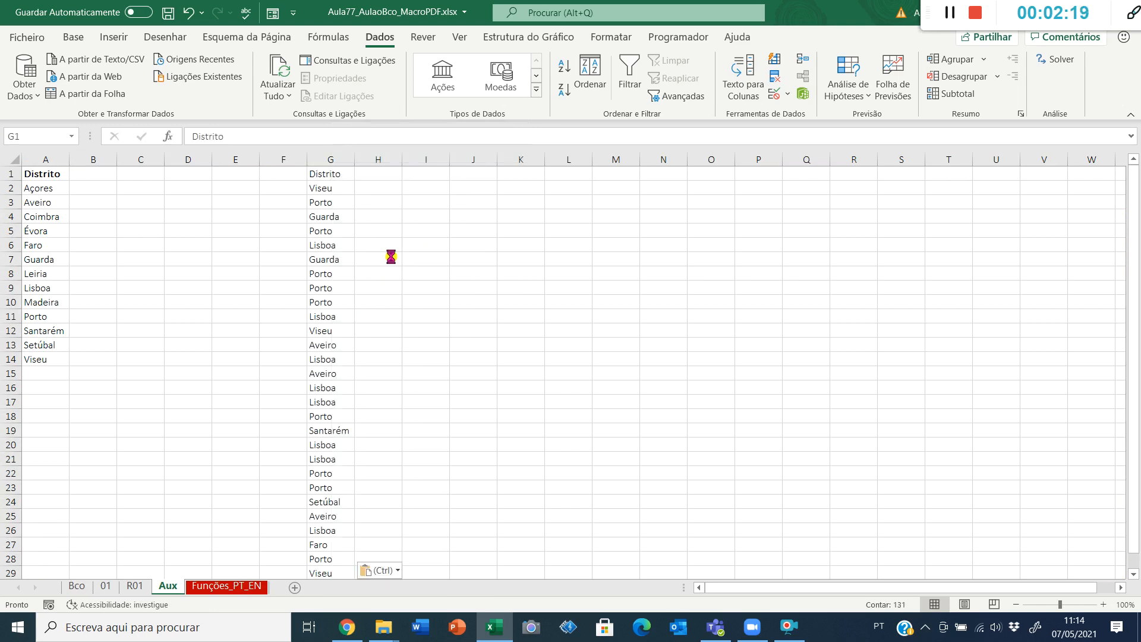
Remove the duplicate entries from the pasted district list in column G.
click(774, 101)
key(Escape)
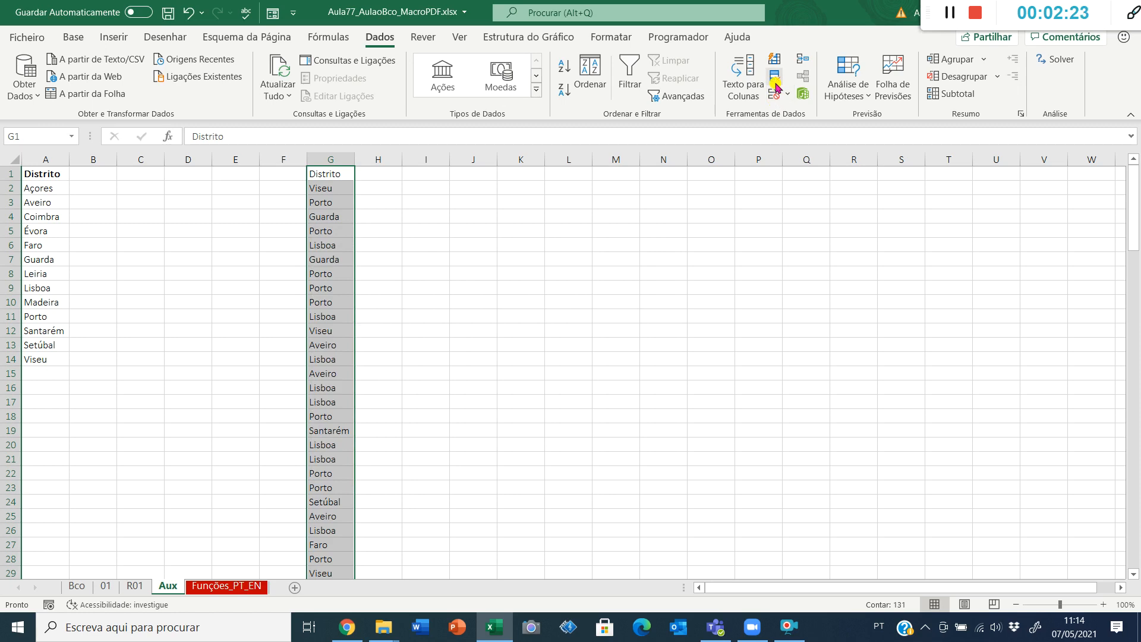
click(774, 78)
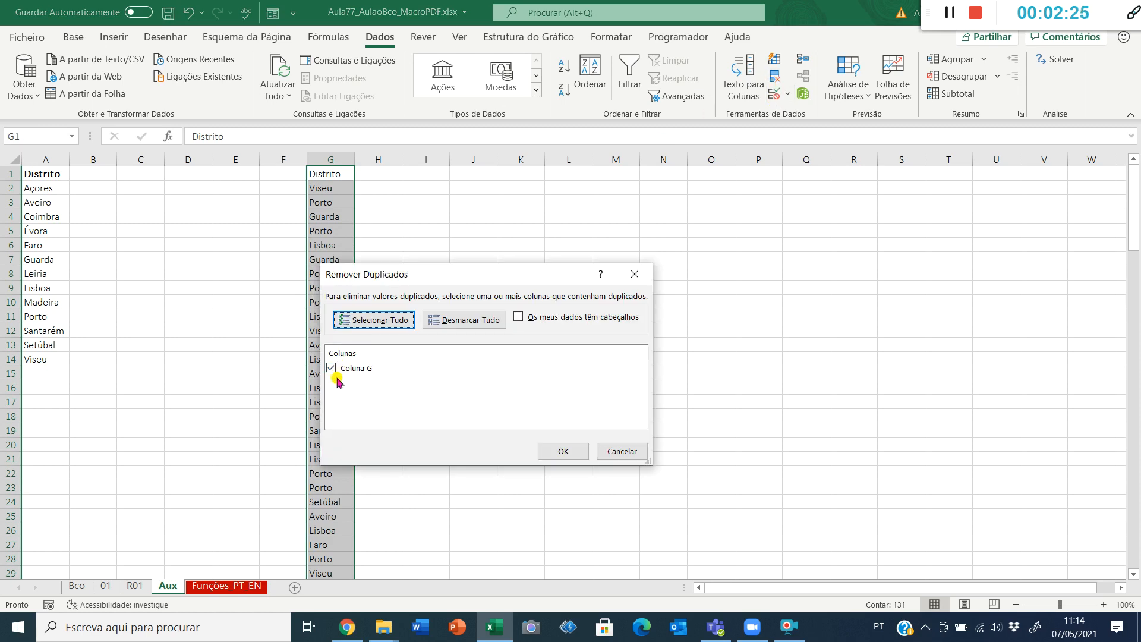
key(Escape)
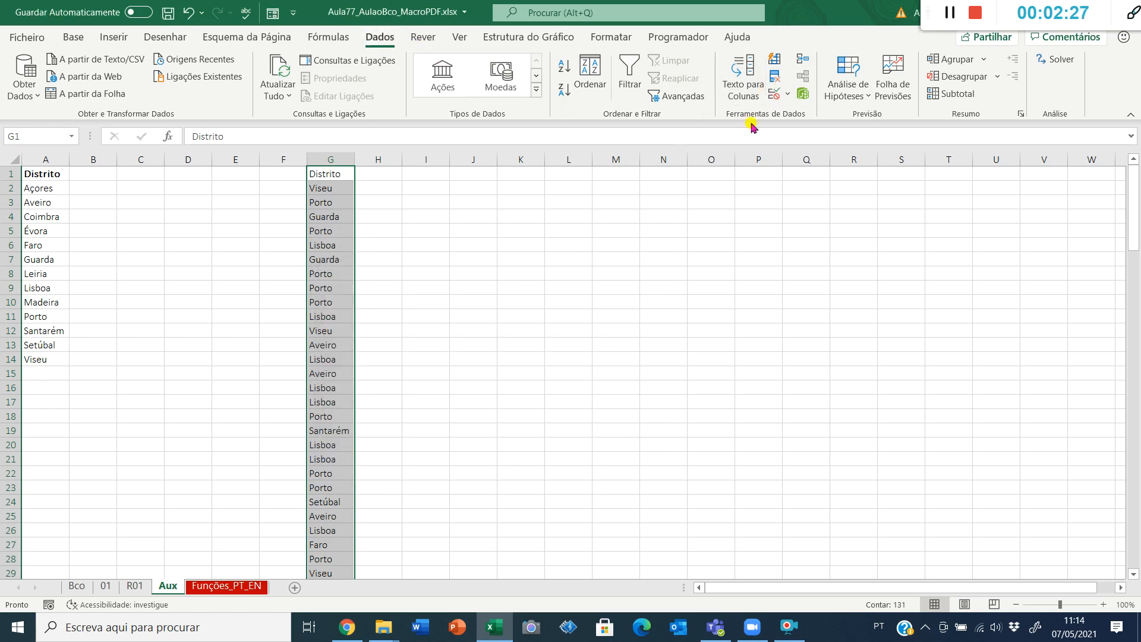
click(774, 78)
click(561, 453)
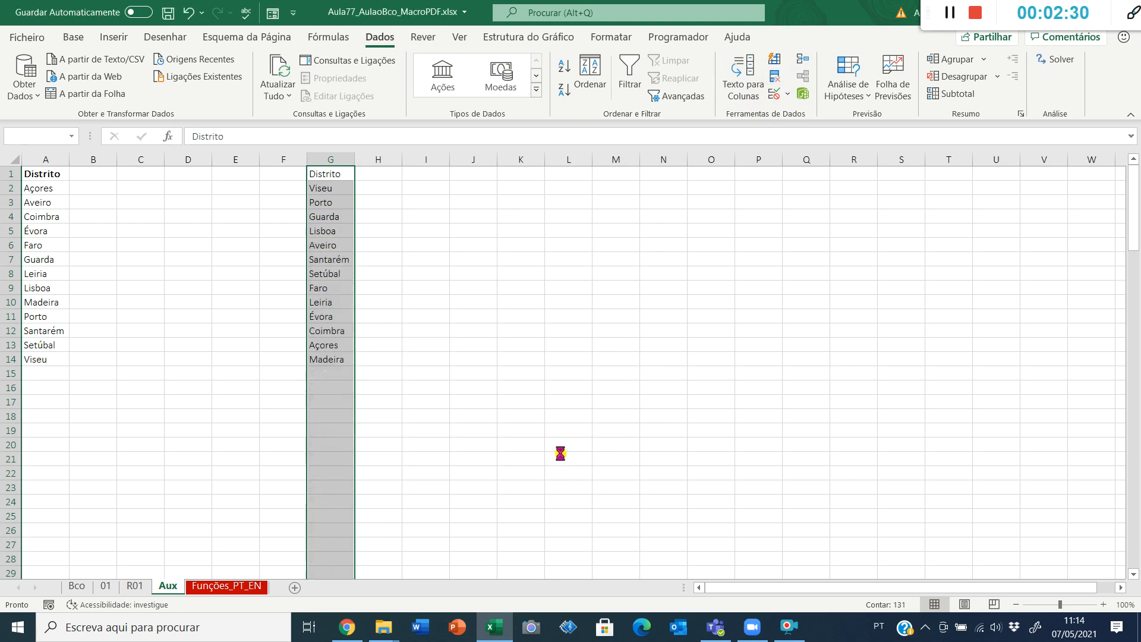
click(585, 355)
click(588, 357)
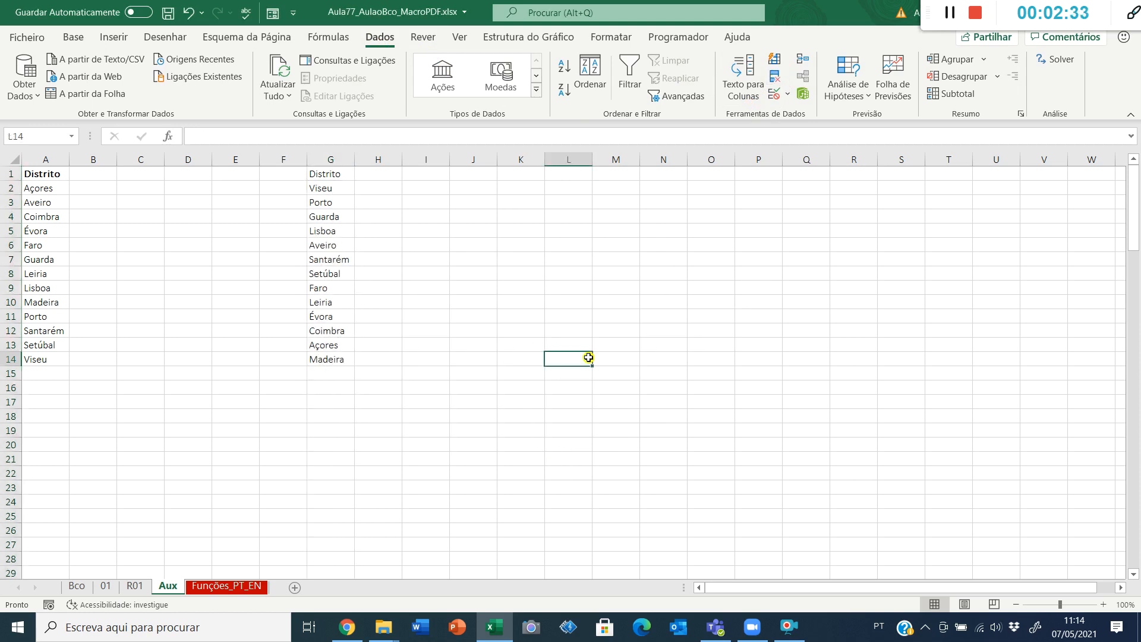
Sort the districts in G2:G14 from A to Z and make the header in G1 bold.
click(345, 184)
key(ctrl+shift+Down)
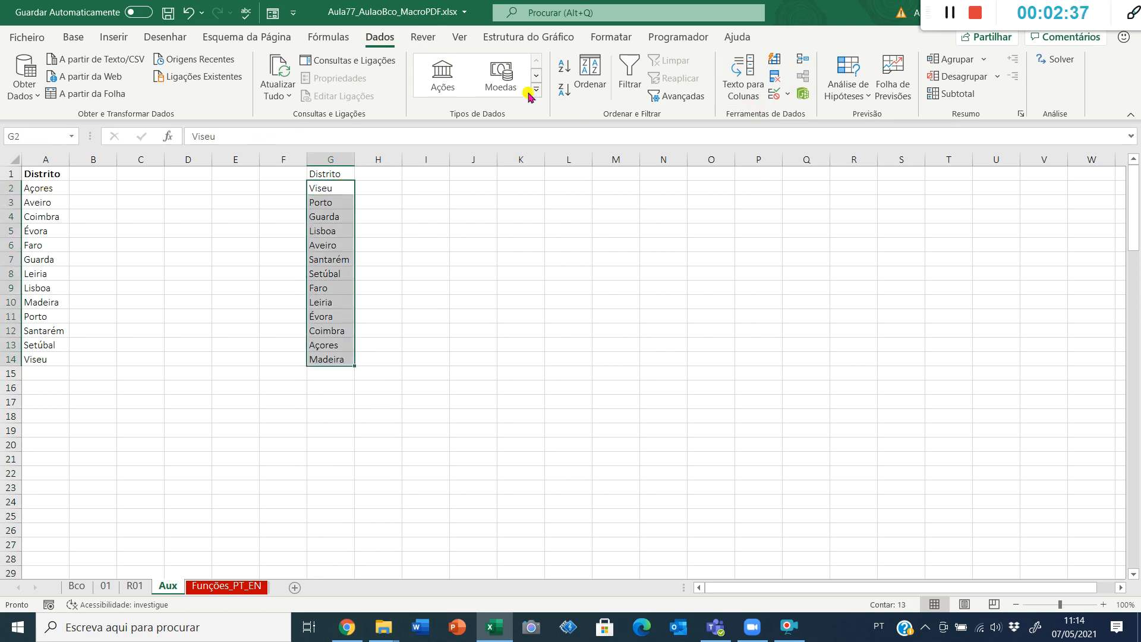
click(564, 69)
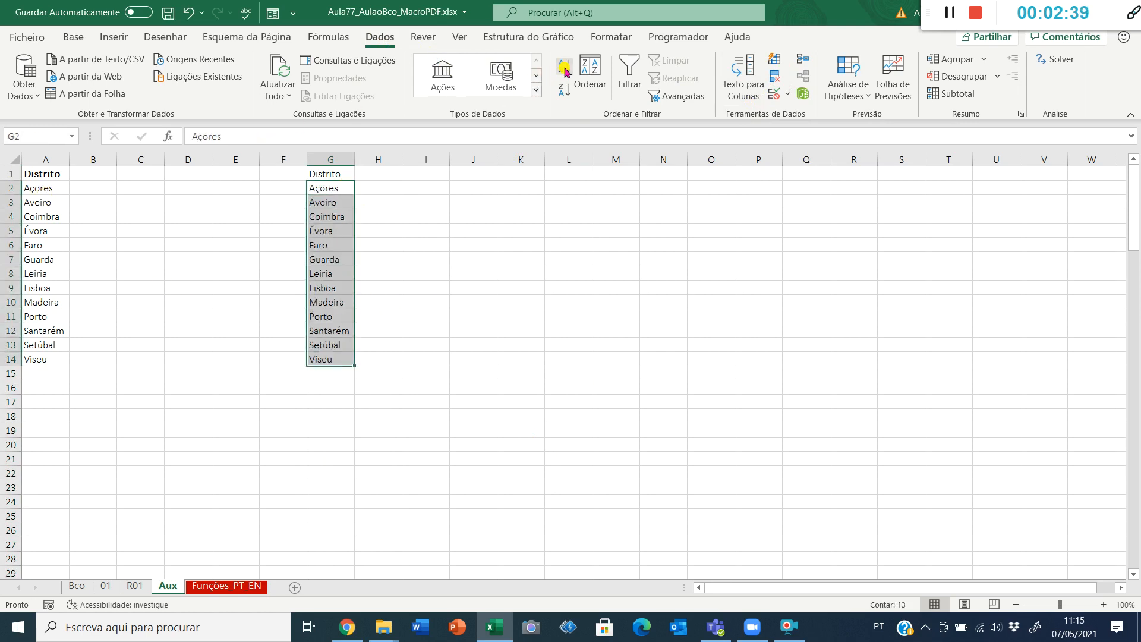
key(Up)
key(ctrl+n)
key(ctrl+Home)
key(ctrl+Down)
key(ctrl+Up)
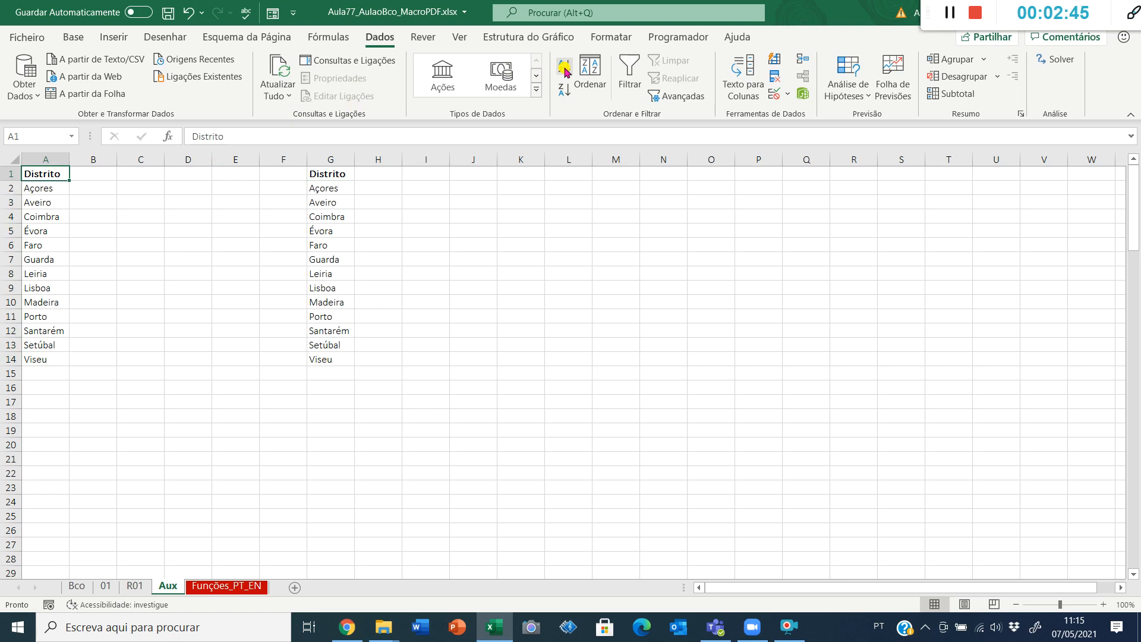
Review the Remove Duplicates options for the Distrito list in column G, leaving the list as it is.
click(331, 179)
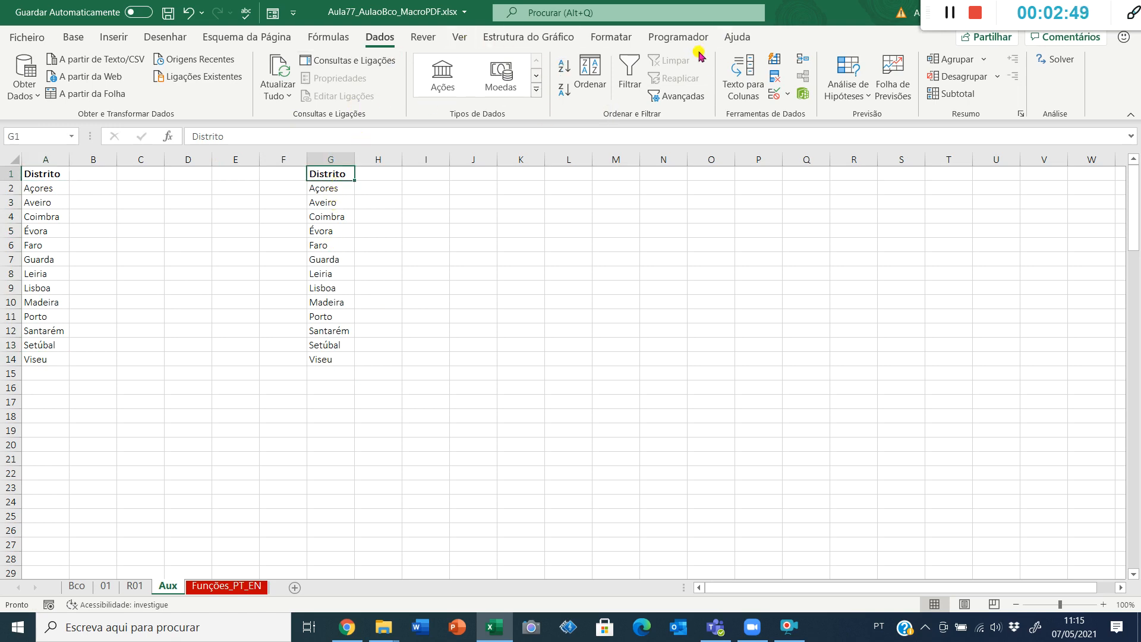
click(775, 76)
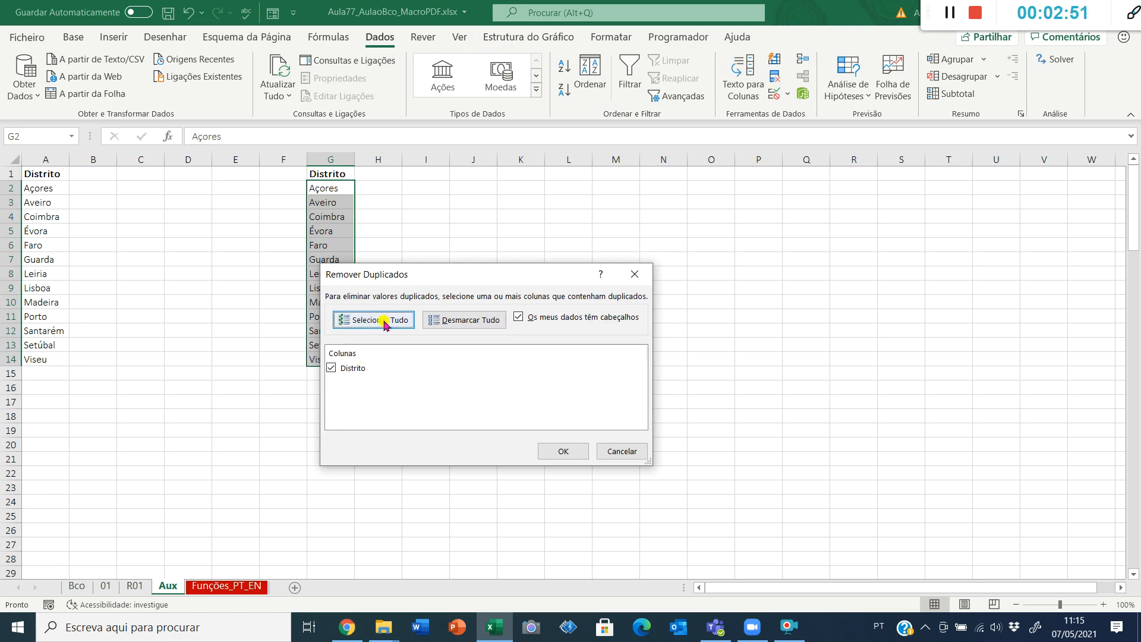
key(Escape)
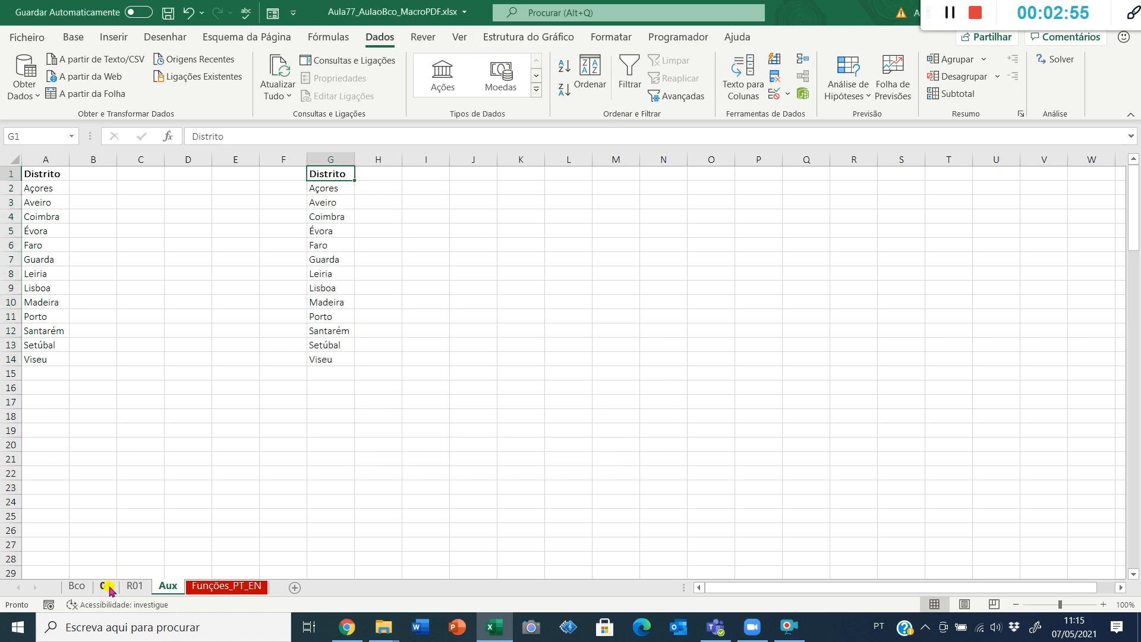
Add list data validation to cell C1 of sheet 01 with the source =Aux!$A$2:$A$14.
click(106, 586)
click(132, 171)
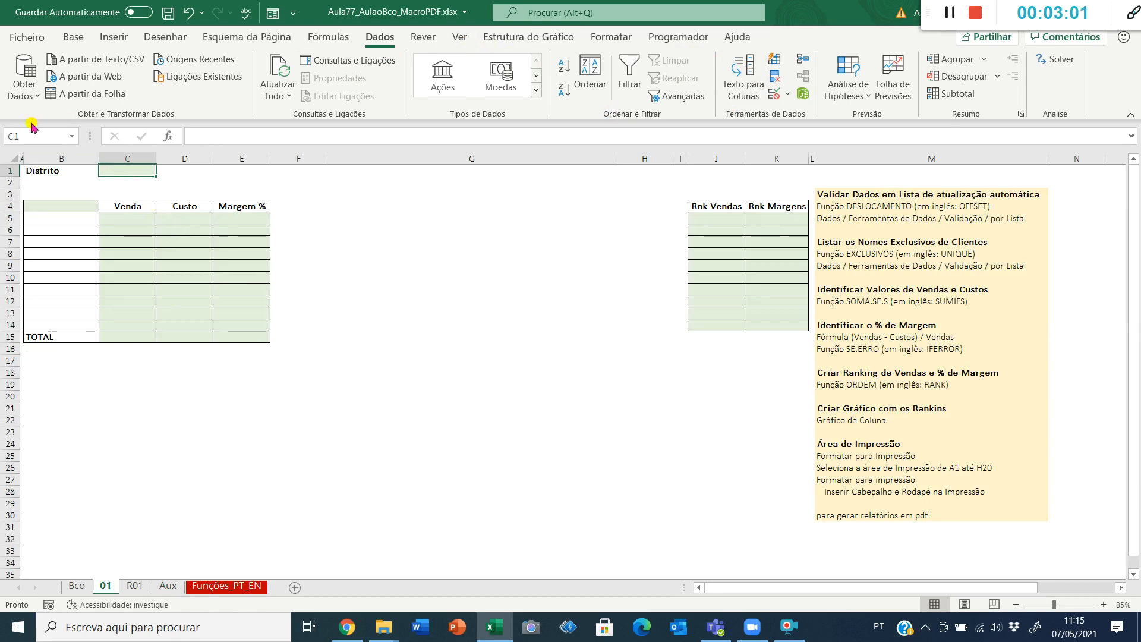
click(787, 93)
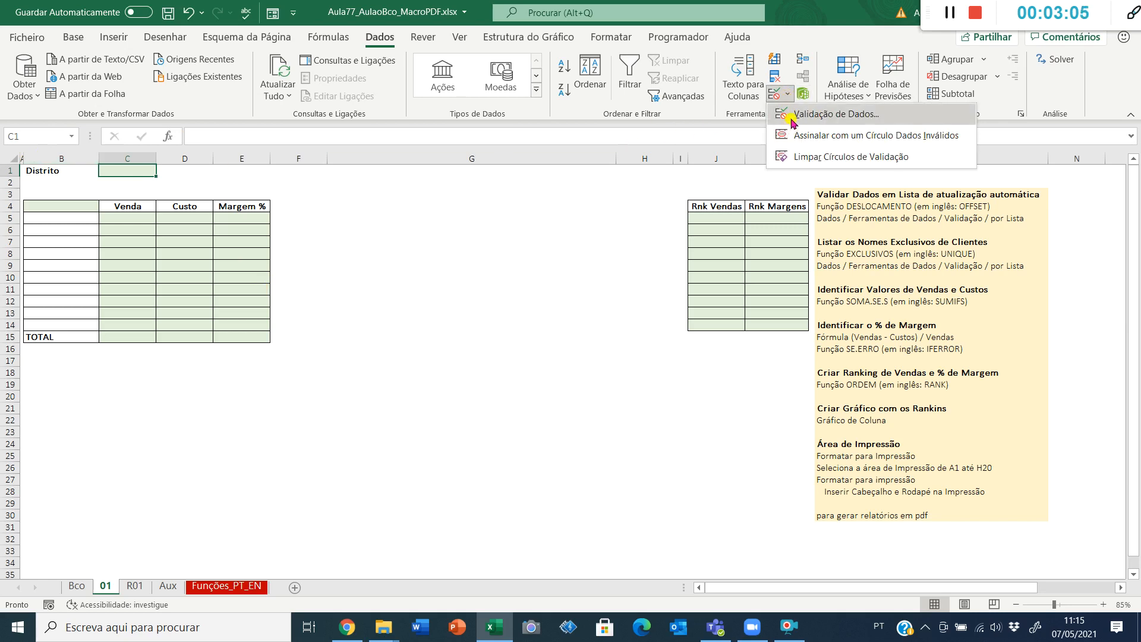
click(791, 118)
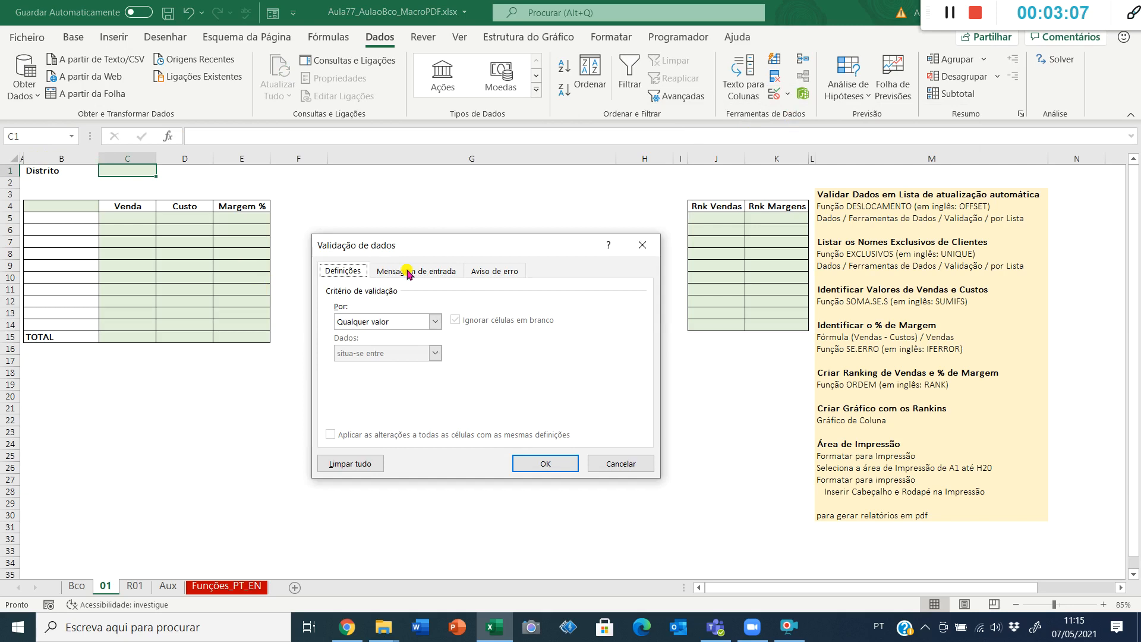
click(380, 321)
click(356, 363)
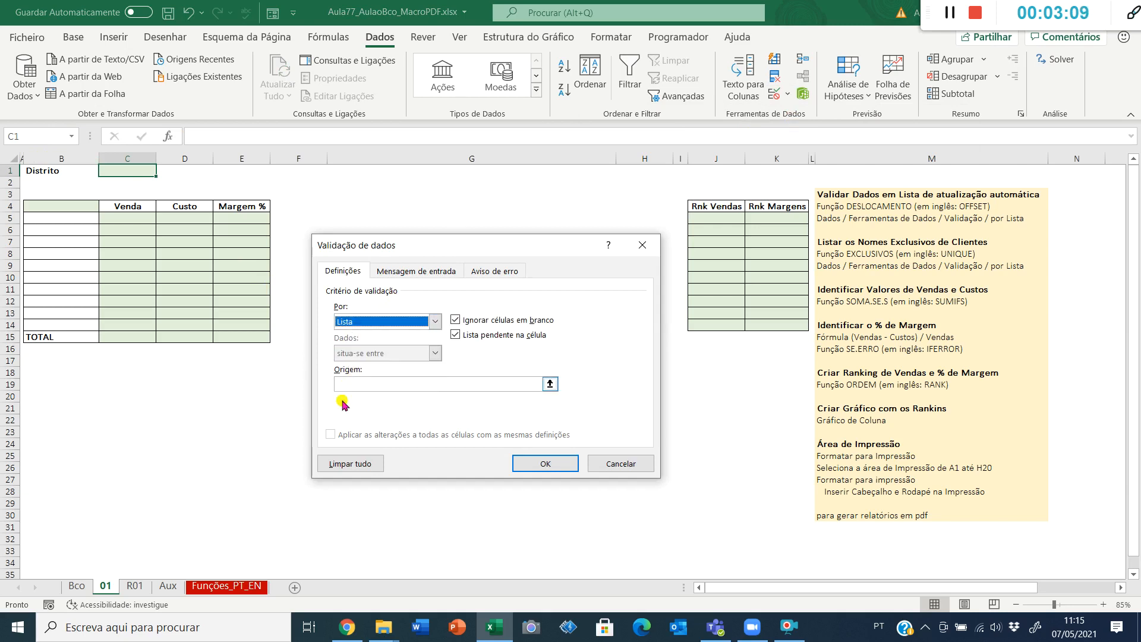
click(443, 385)
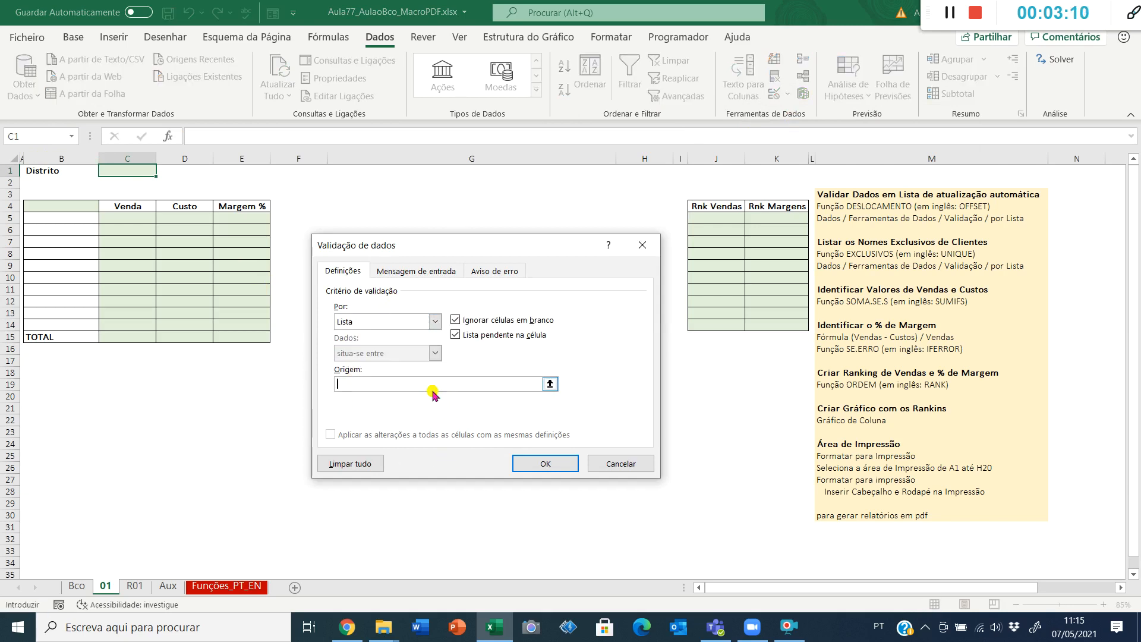
click(165, 587)
drag(37, 188, 40, 360)
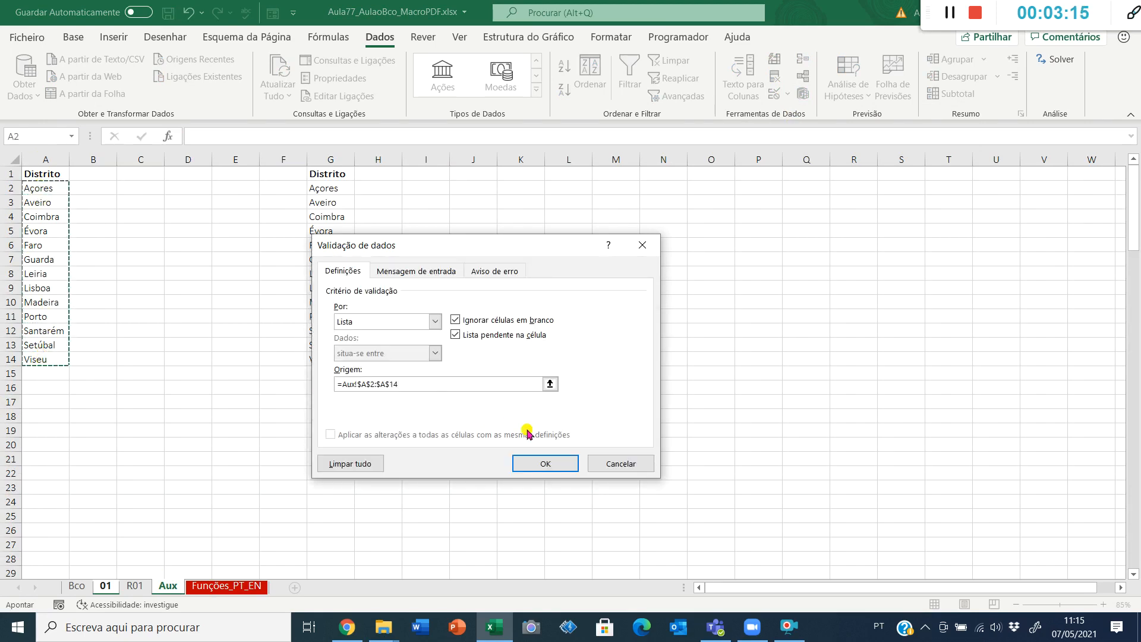
click(545, 464)
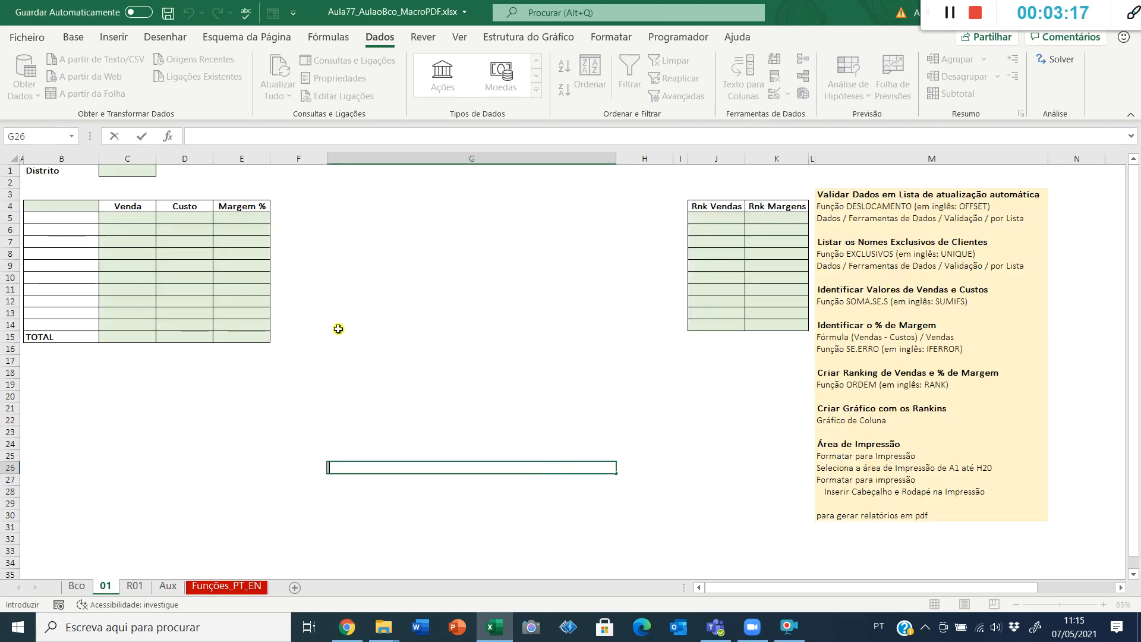
Choose Évora from the district drop-down list in C1.
click(142, 172)
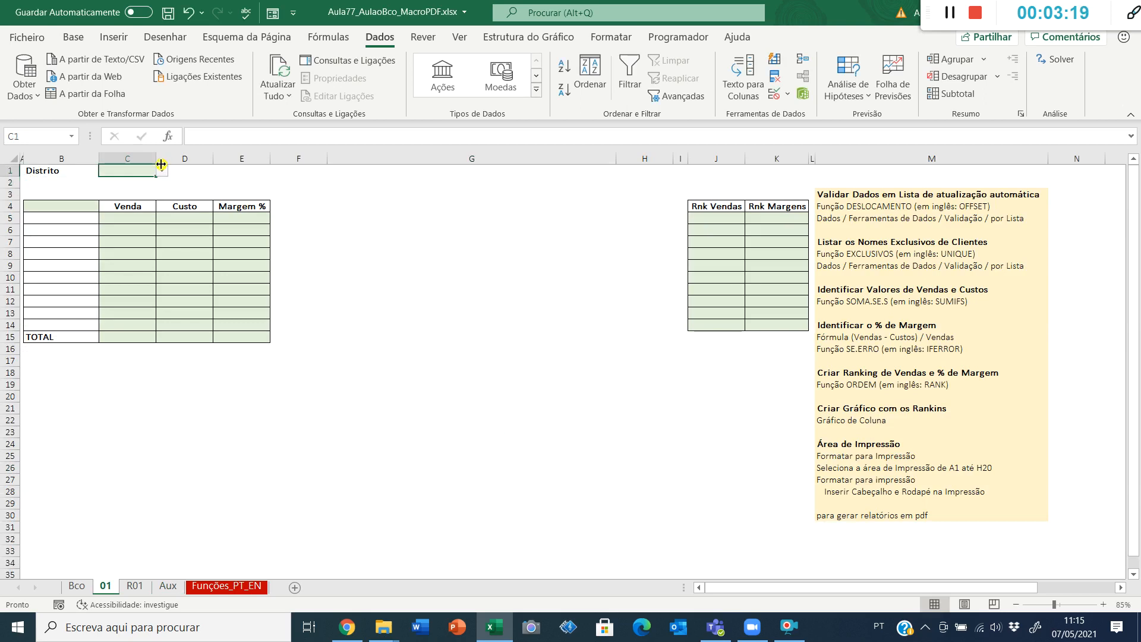
click(162, 171)
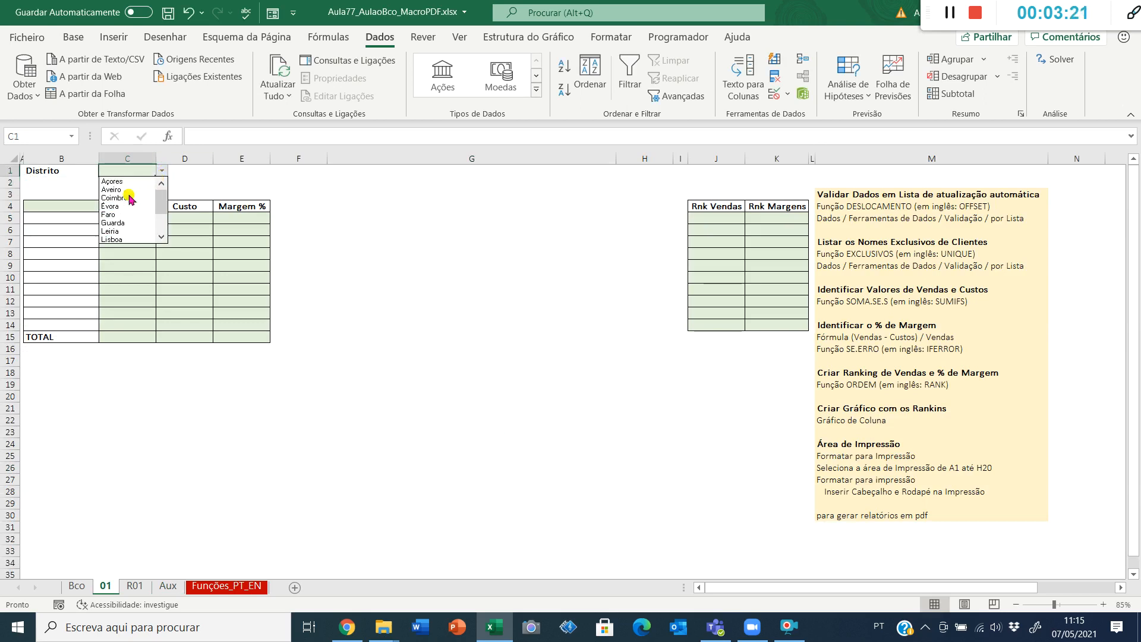
click(128, 207)
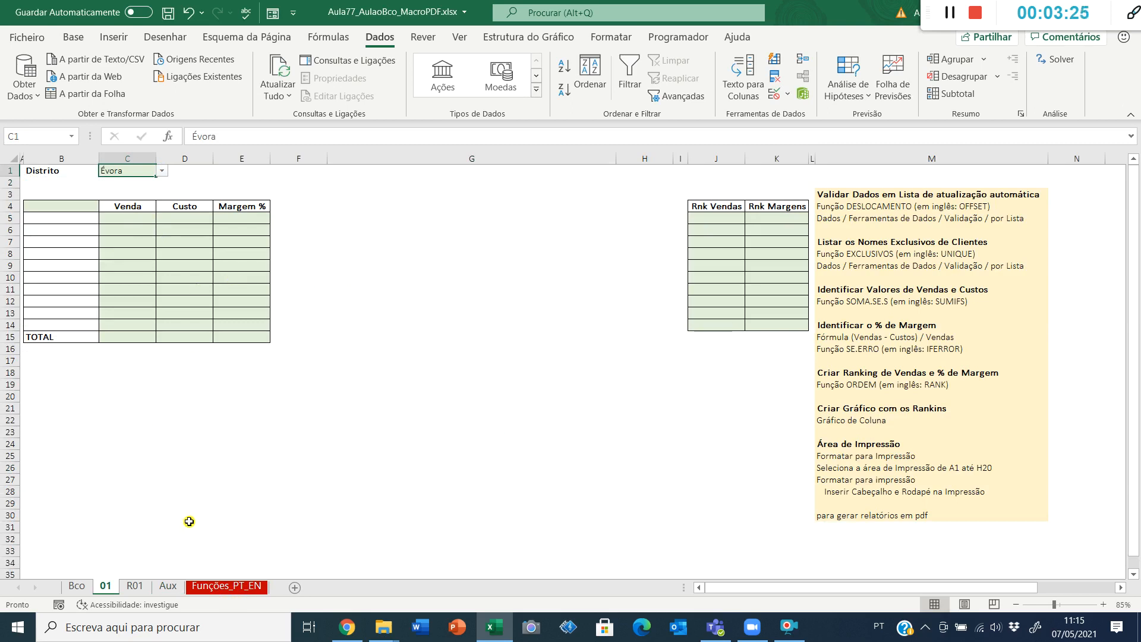
Add the entry "Novo Distrito" in A15 of the Aux sheet, below the last district.
click(169, 586)
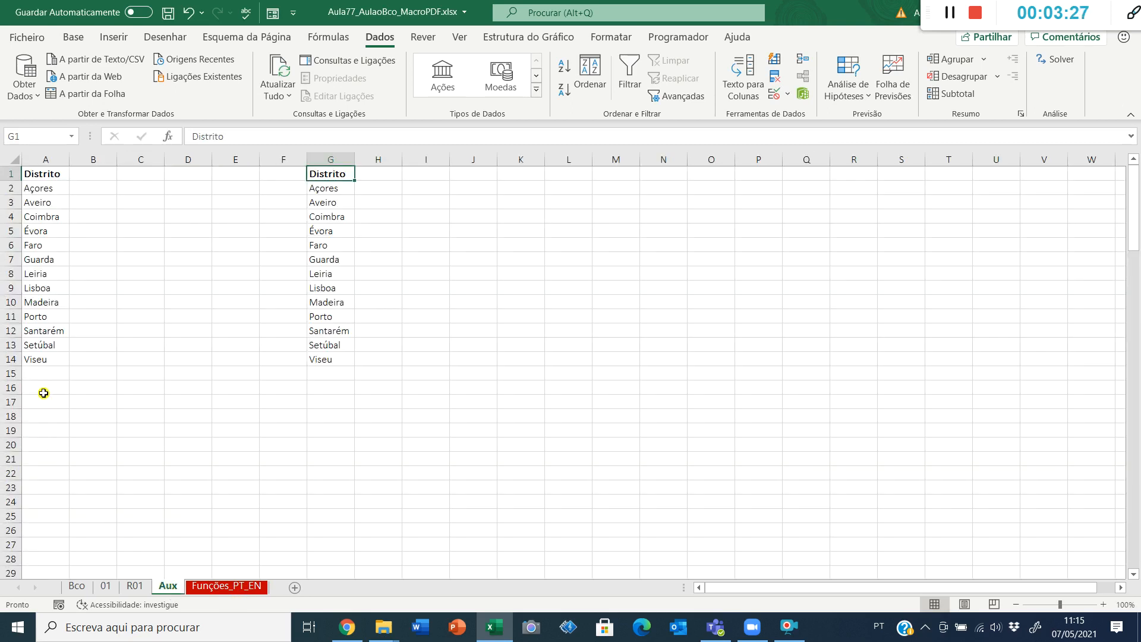
click(42, 375)
text(novo distrito)
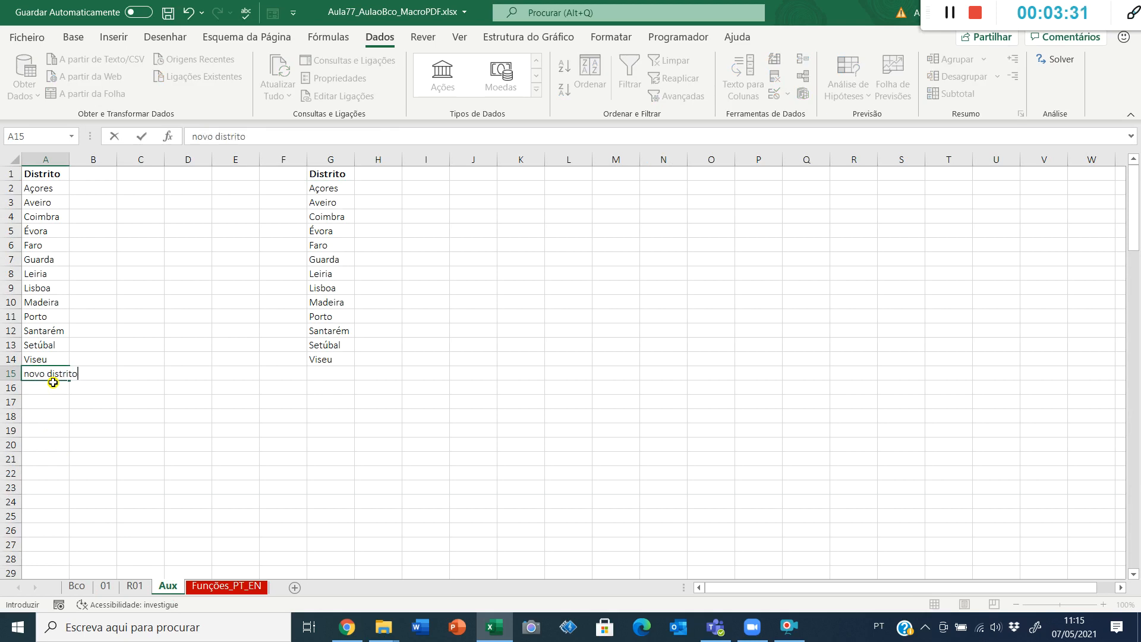
key(F2)
text(D)
key(Home)
key(shift+Right)
text(N)
key(ctrl+Return)
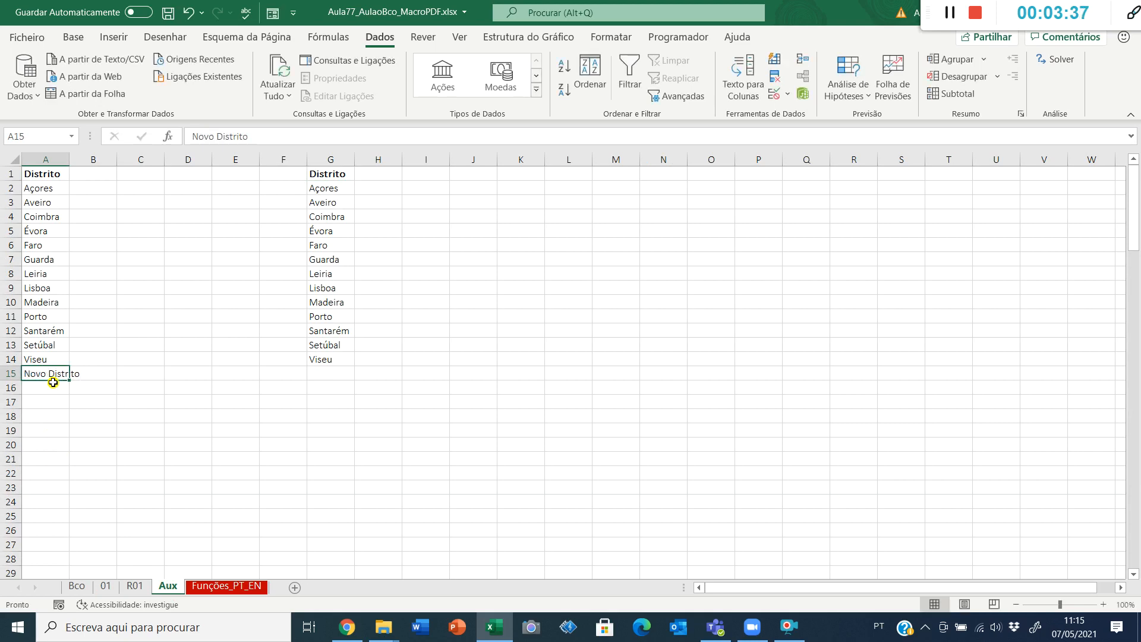
Auto-fit the width of column A on the Aux sheet to its contents.
scroll(141, 381, up, 2)
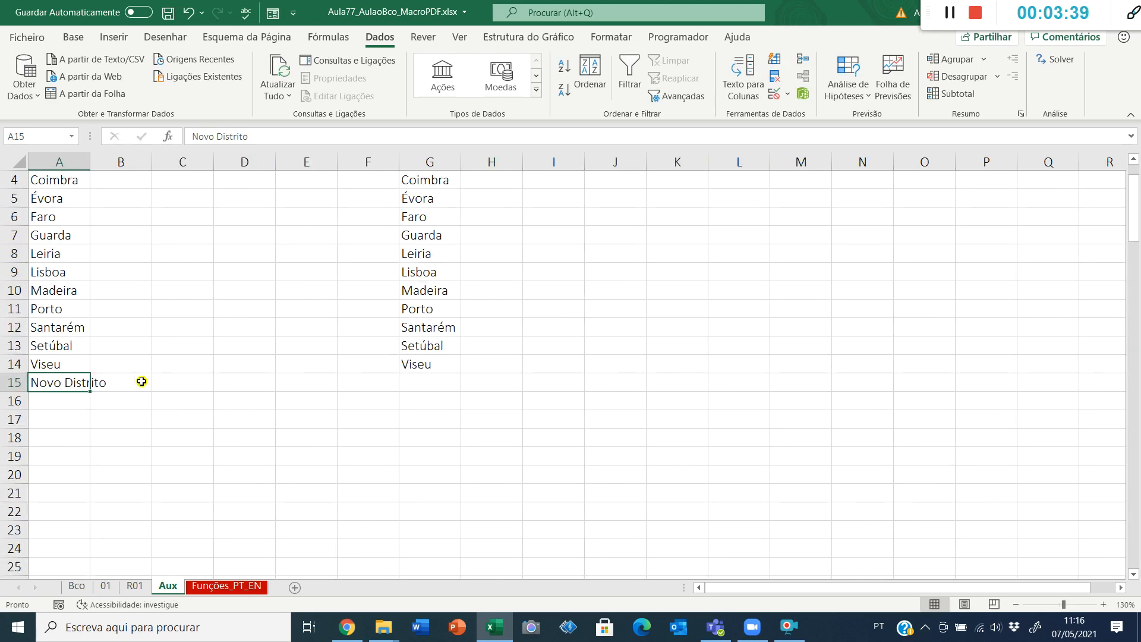
key(ctrl+Home)
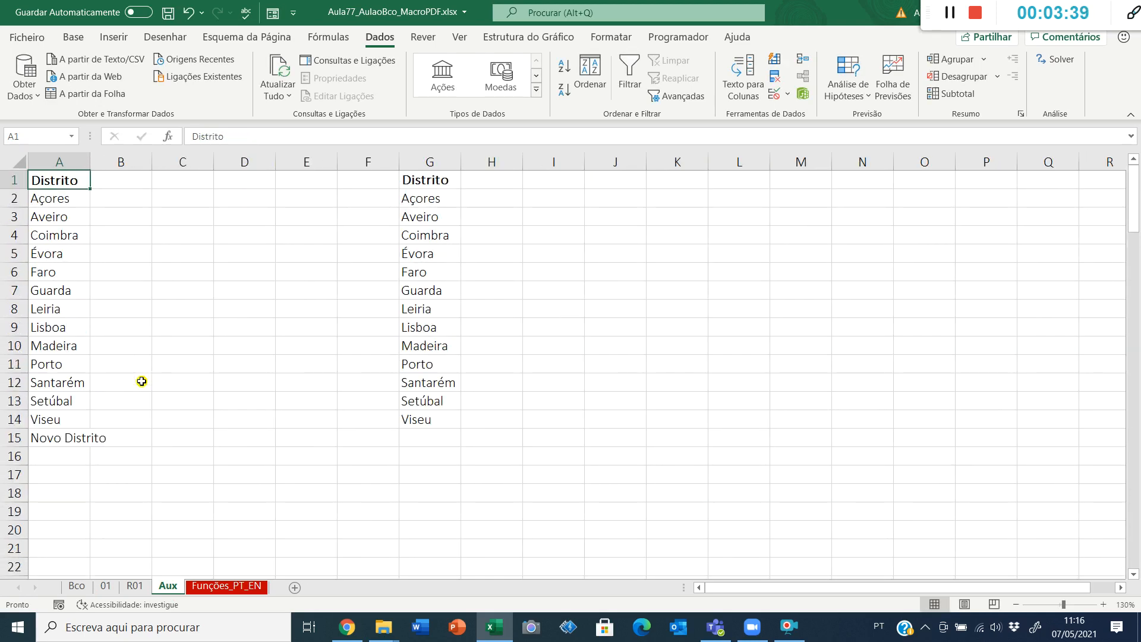
double_click(89, 160)
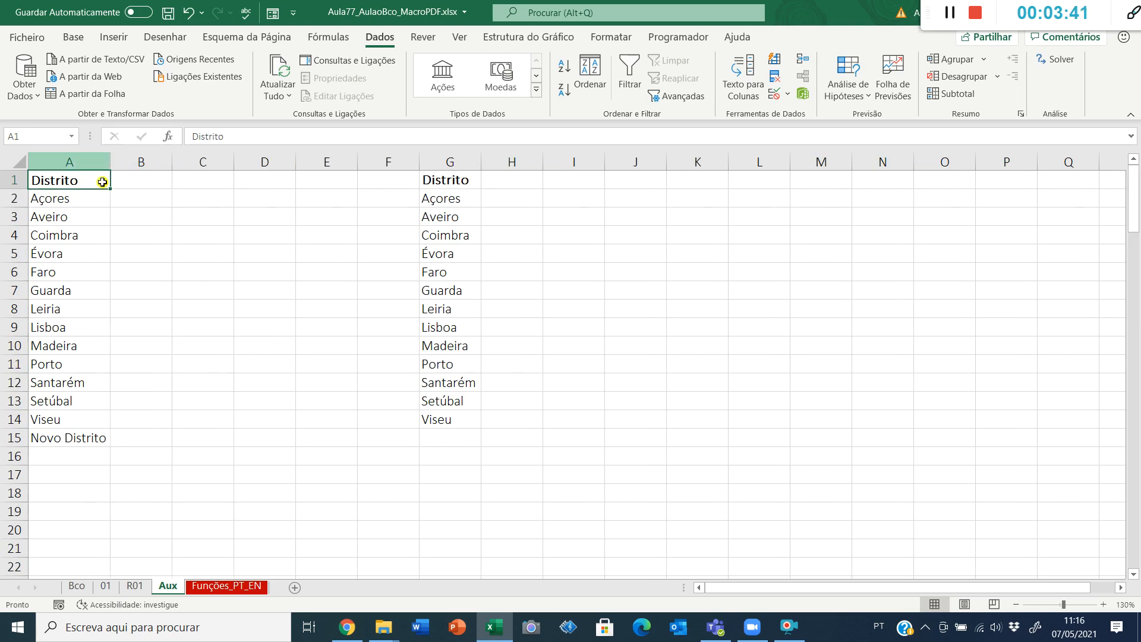
Check on sheet 01 whether the C1 drop-down list offers the newly added district.
click(103, 587)
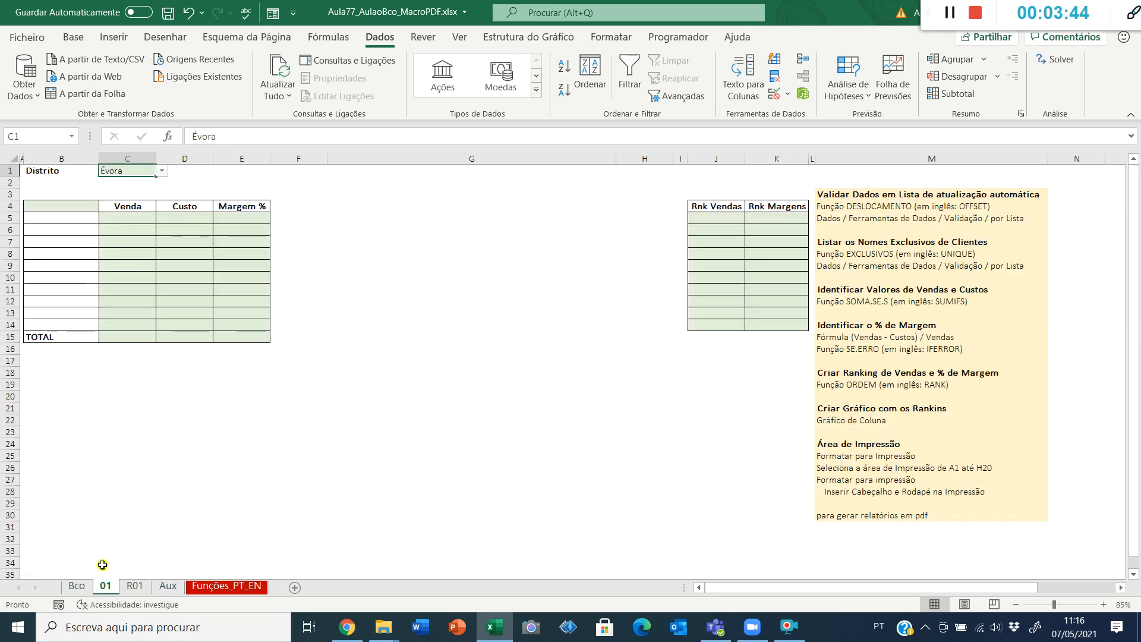
click(163, 172)
mouse_move(159, 207)
mouse_down()
mouse_move(158, 231)
mouse_move(166, 191)
mouse_up()
click(167, 184)
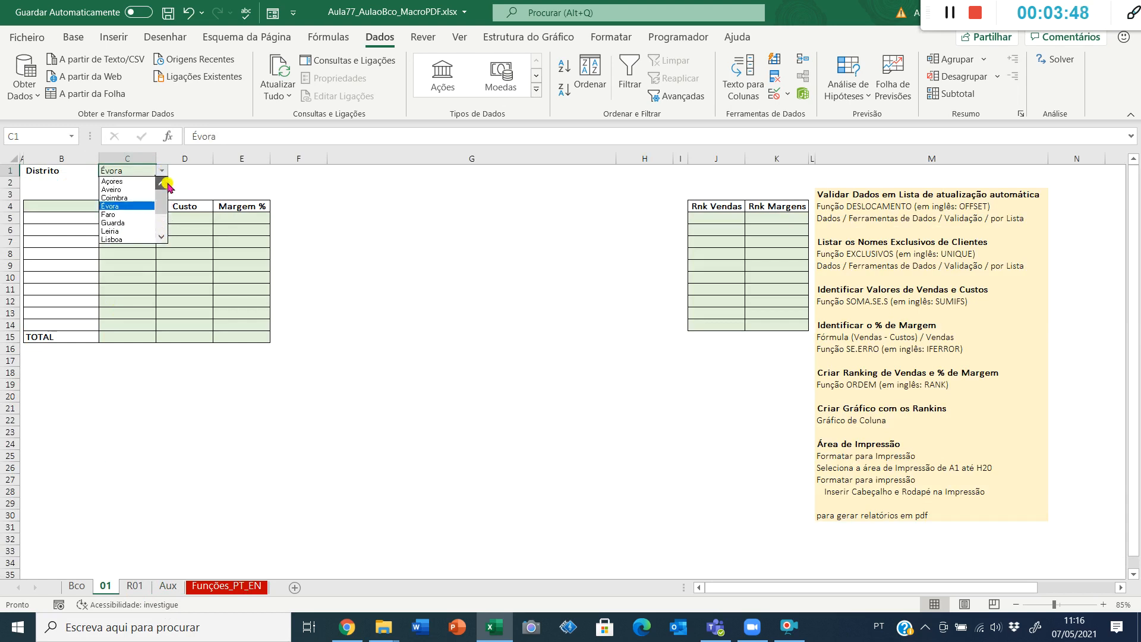
click(162, 246)
click(163, 172)
mouse_move(163, 193)
mouse_down()
mouse_move(158, 242)
mouse_move(161, 190)
mouse_up()
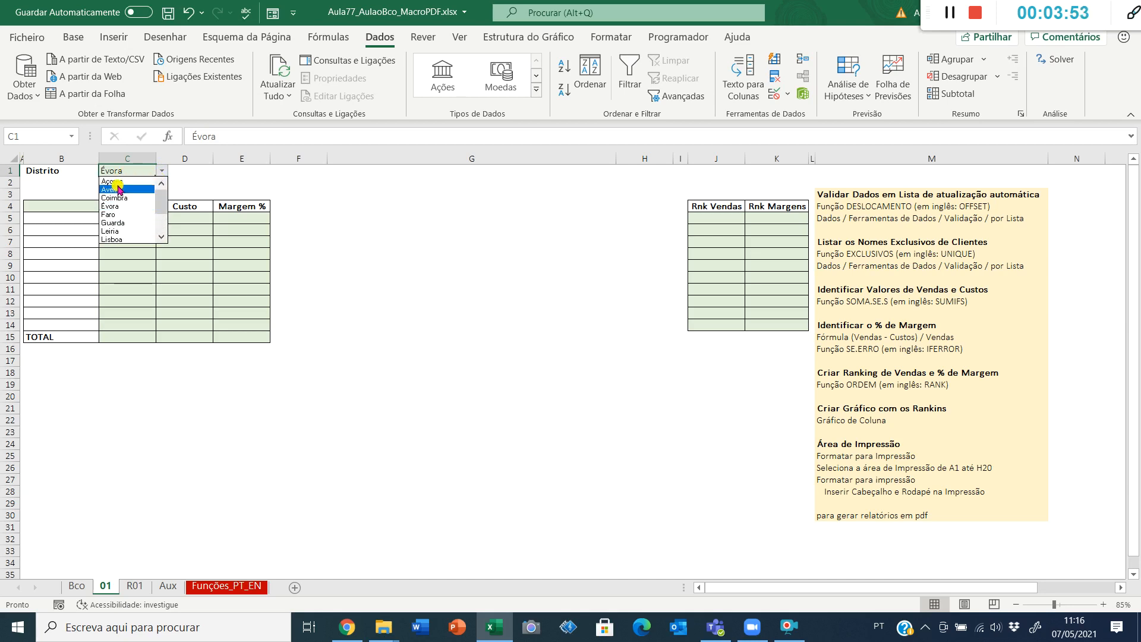
Delete the test district entry from A15 of the Aux sheet.
click(168, 586)
click(41, 422)
key(Down)
key(Delete)
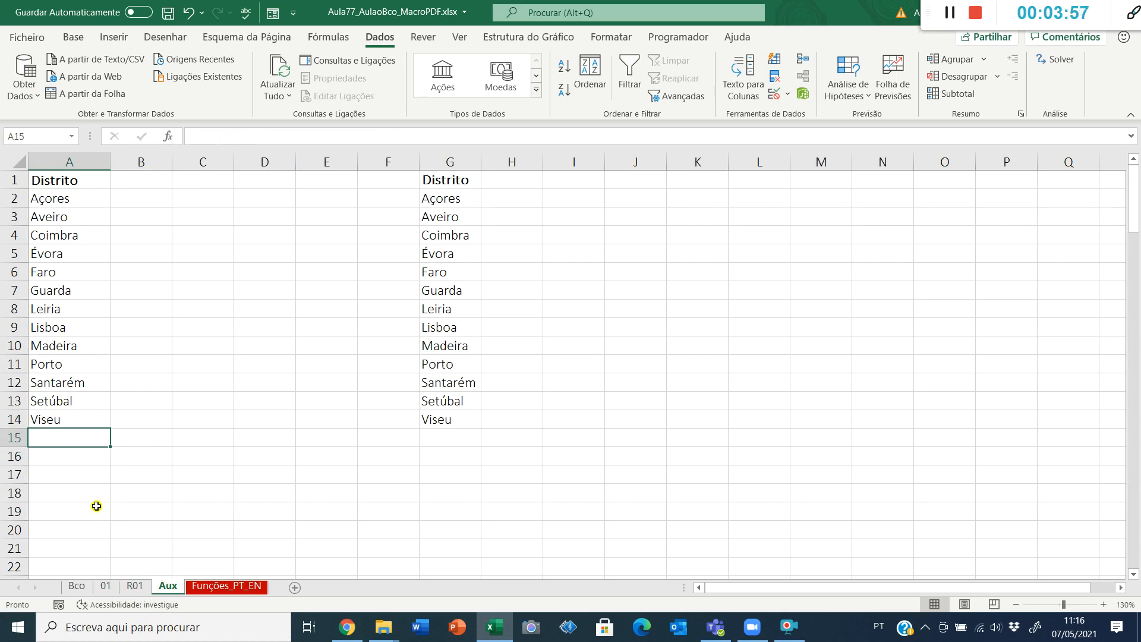
Start a DESLOCAMENTO formula in G1 of sheet 01 with the absolute reference Aux!$A$2 as its Referência argument.
key(ctrl+Page_Up)
key(ctrl+Page_Up)
key(ctrl+Page_Up)
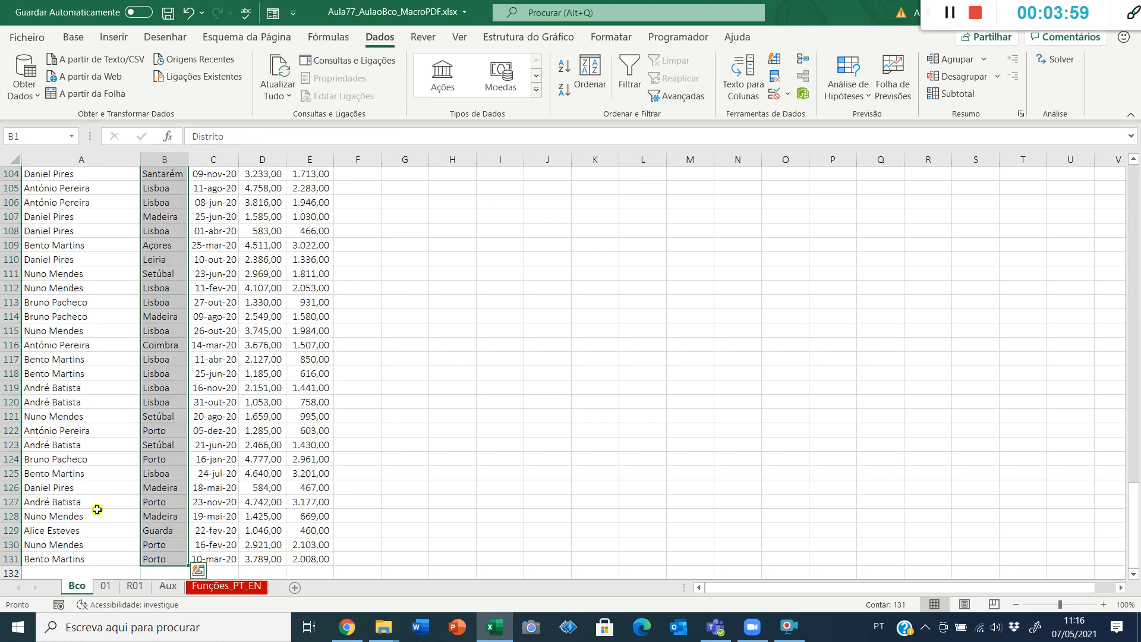
key(ctrl+Page_Down)
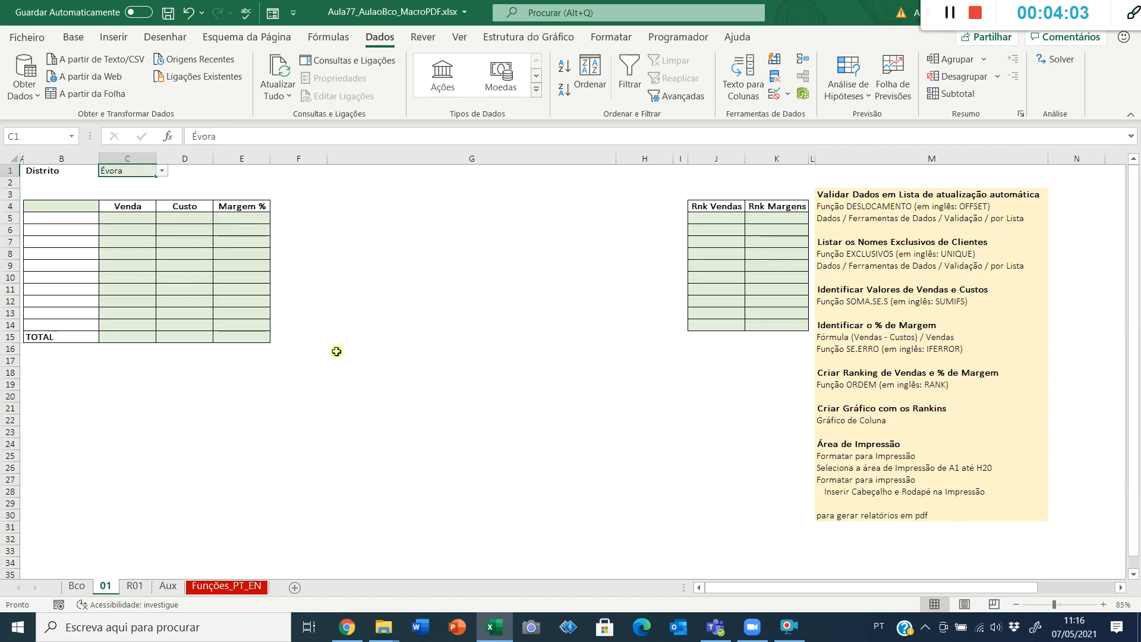
click(359, 172)
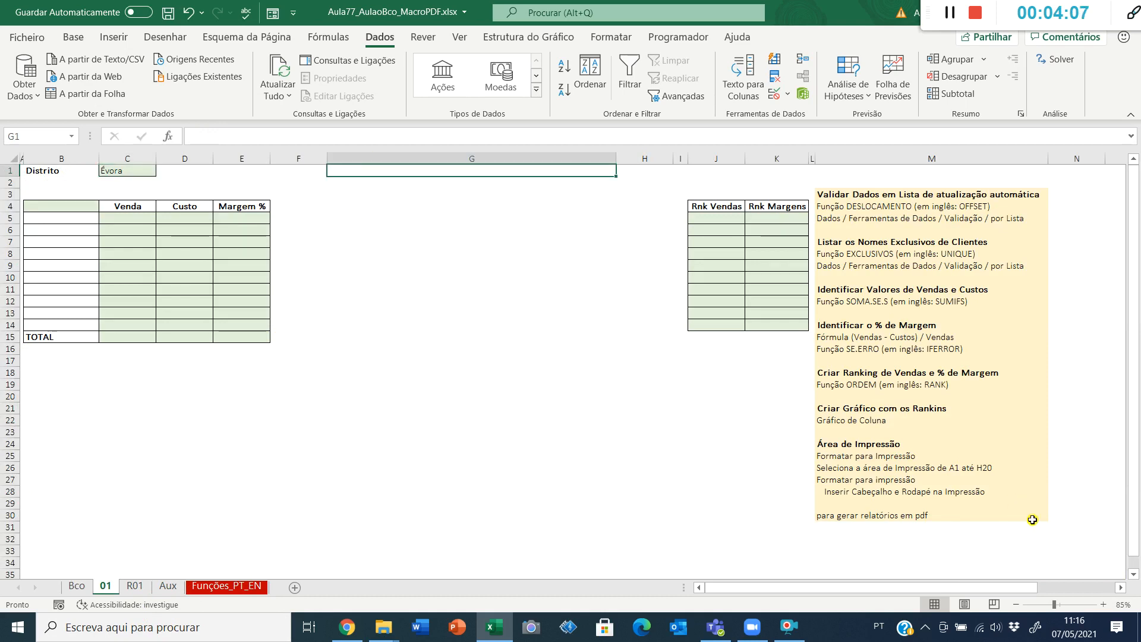
text(=desloc)
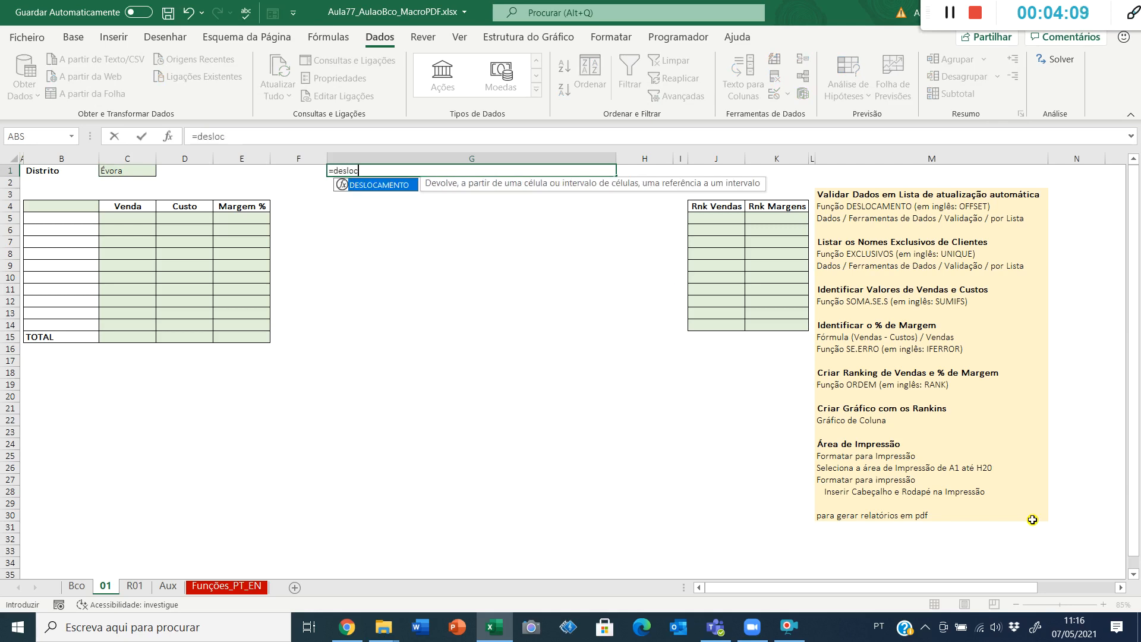
key(Tab)
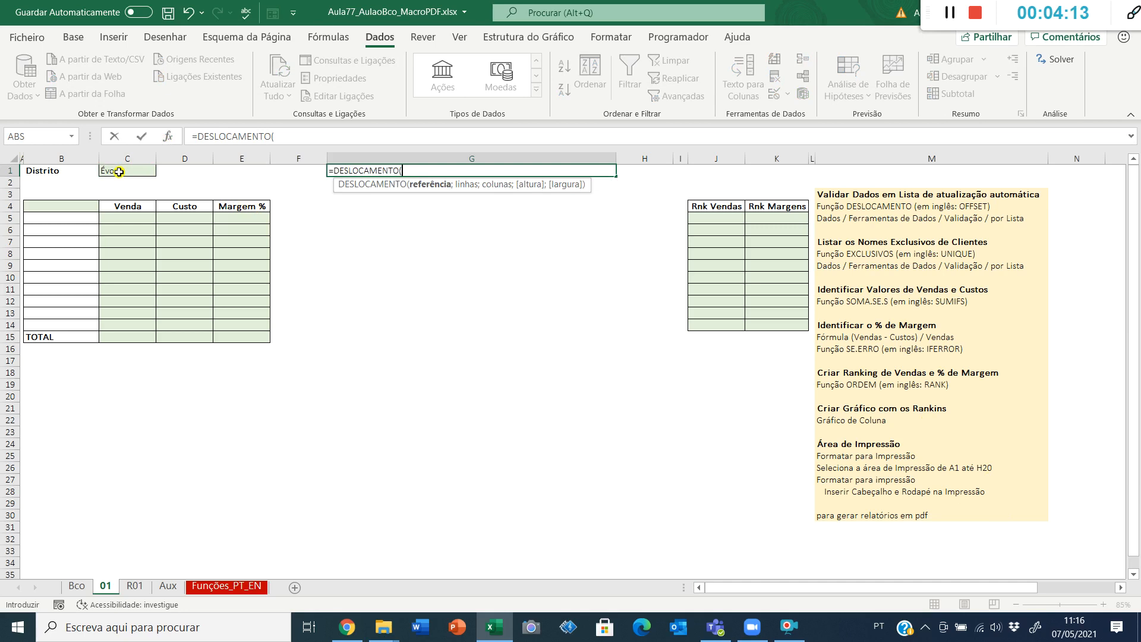
click(167, 138)
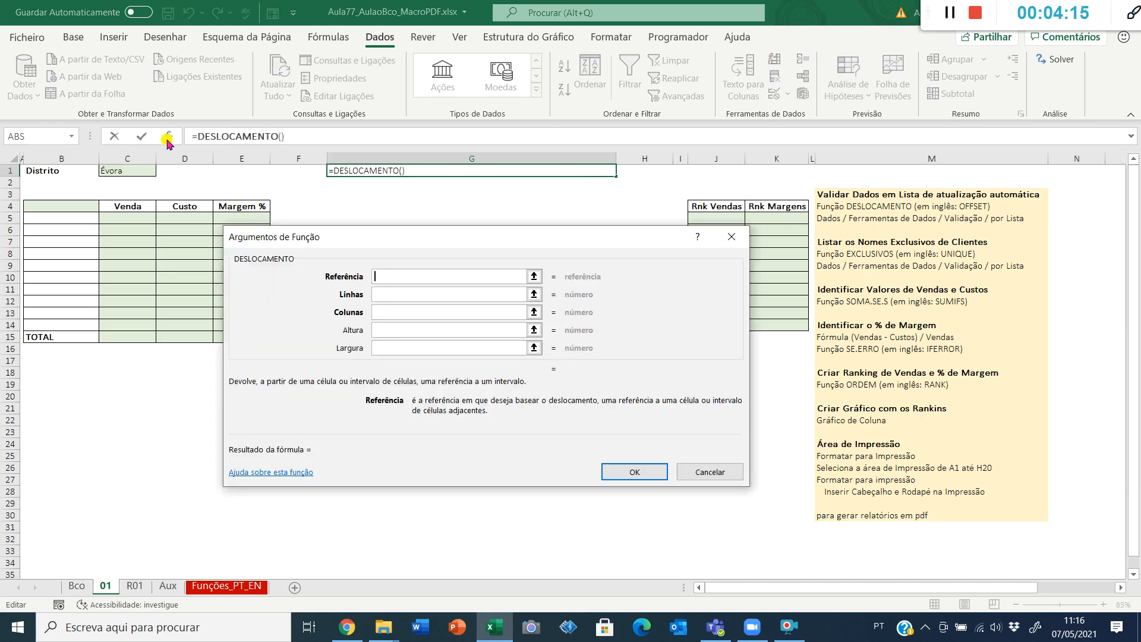
click(168, 587)
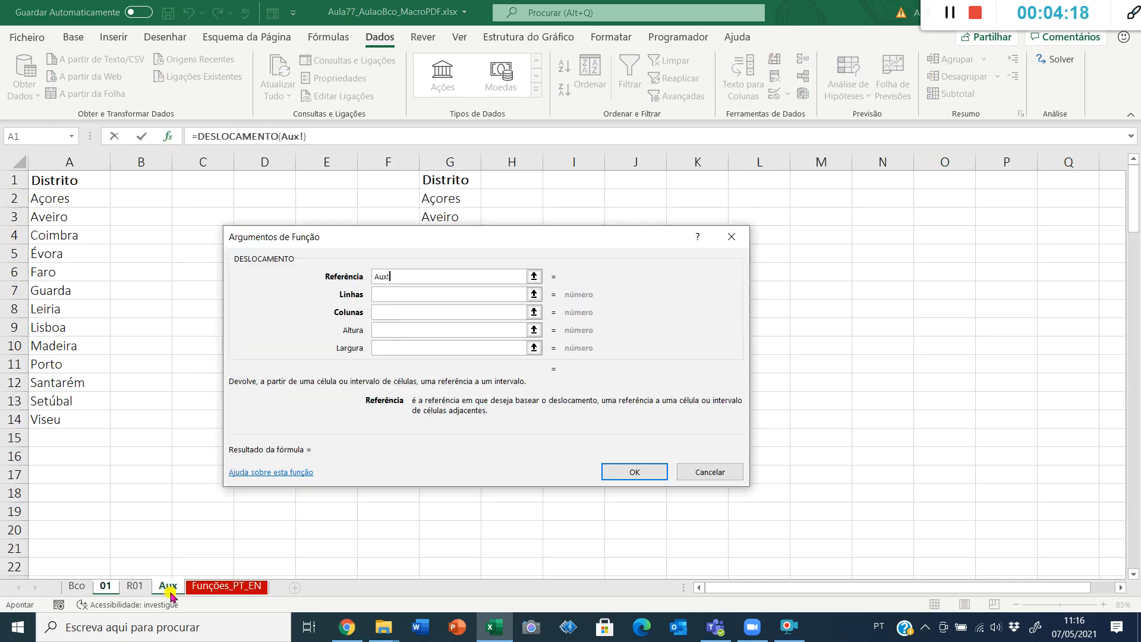
click(68, 195)
key(F4)
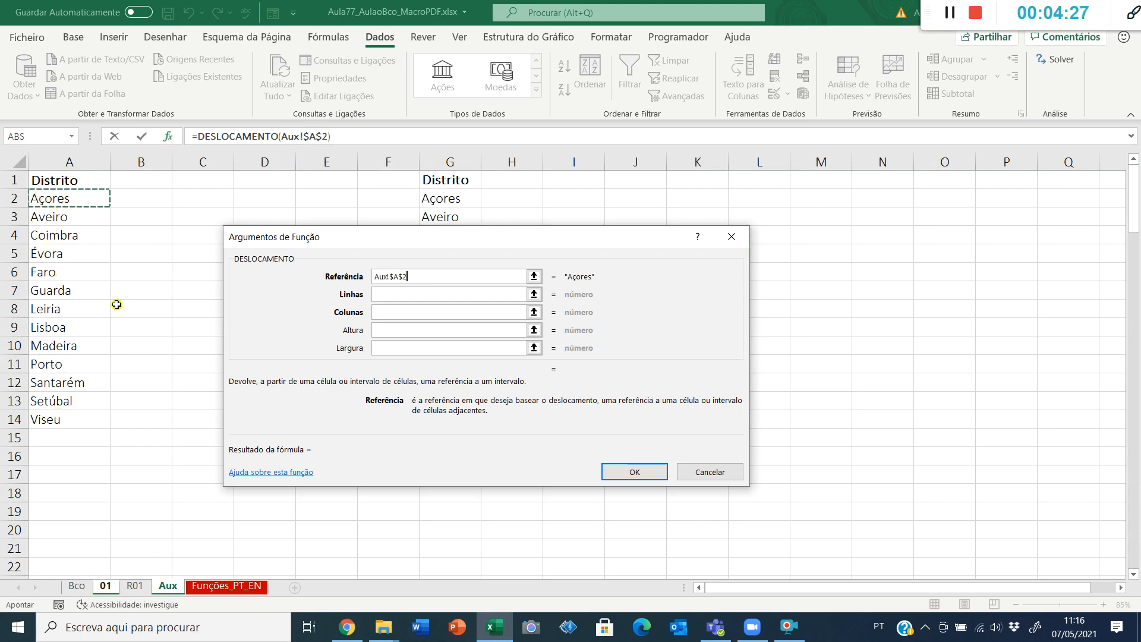
Set both the Linhas and Colunas arguments of the DESLOCAMENTO formula to 0.
click(426, 294)
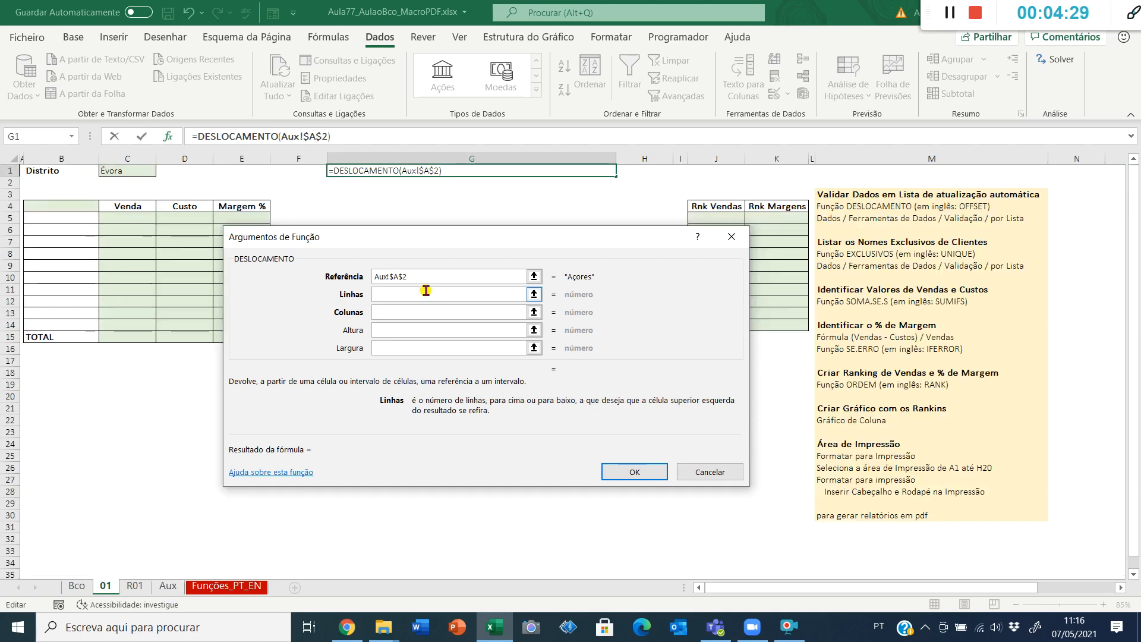
text(0)
key(Tab)
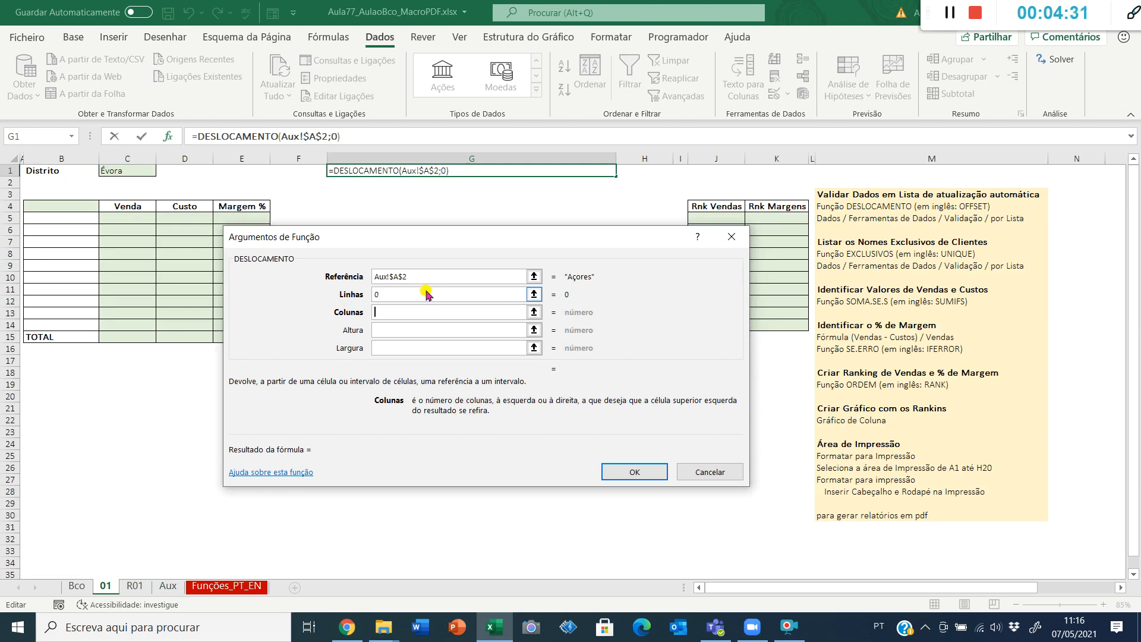
click(169, 586)
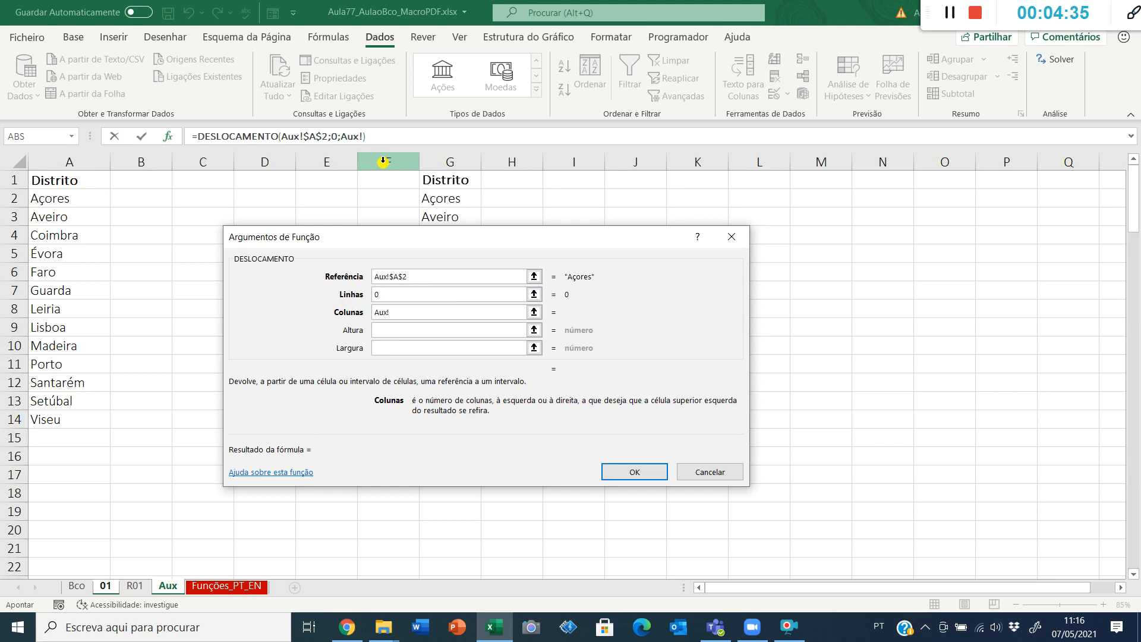
key(BackSpace)
key(BackSpace)
key(BackSpace)
key(BackSpace)
text(0)
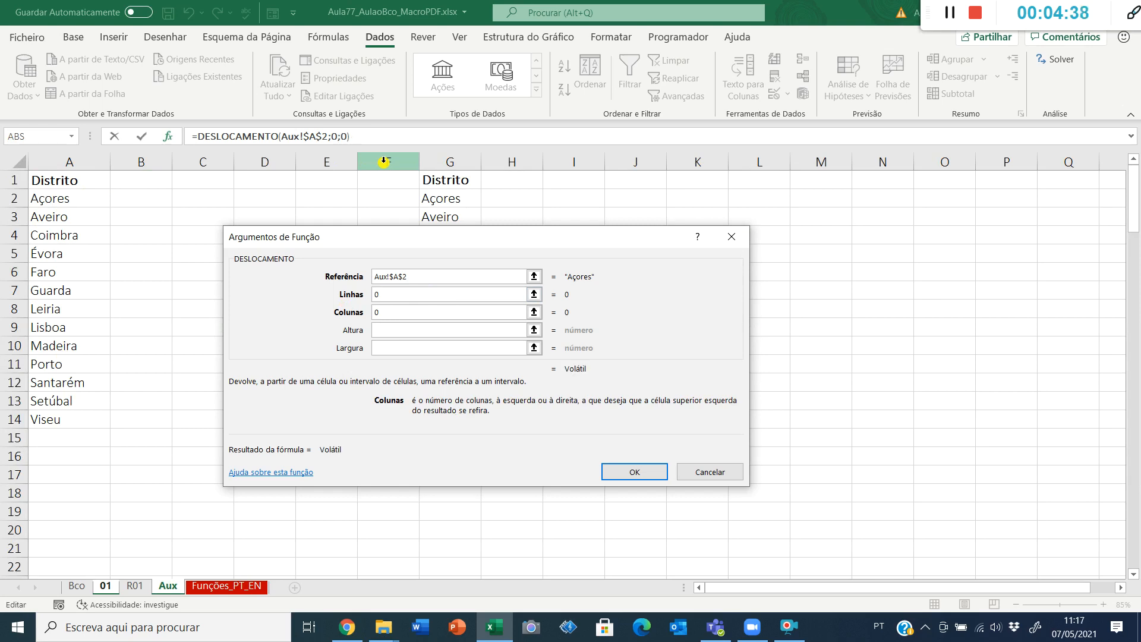
Set the Altura argument to CONTAR.VAL(Aux!A:A)-1, counting the filled cells of Aux column A without the header.
click(397, 329)
text(contar)
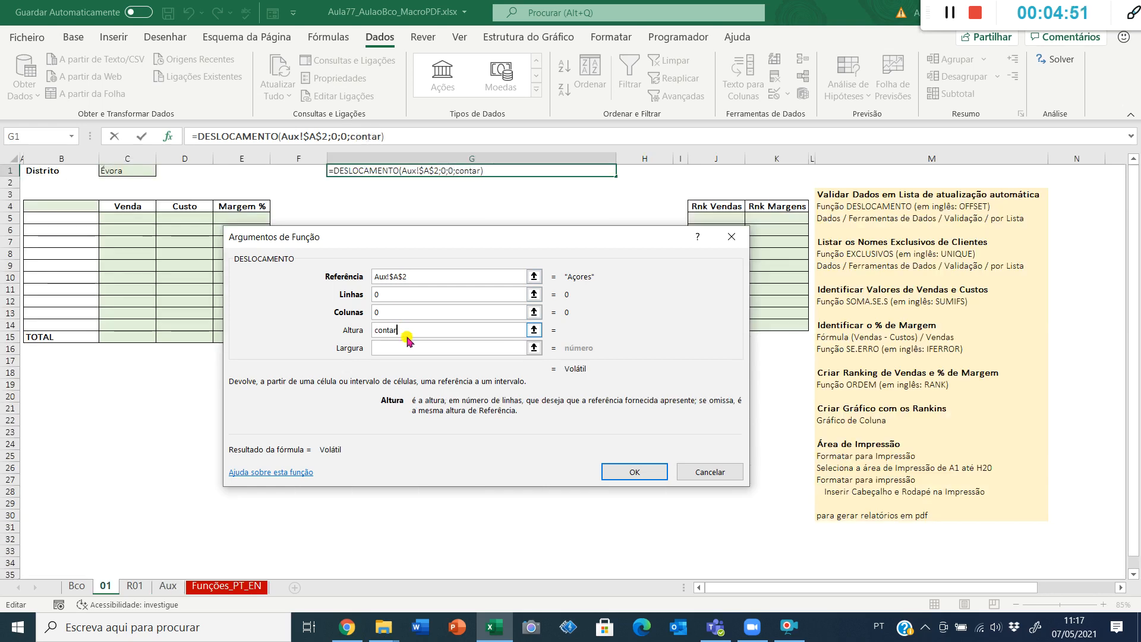
text(.val()
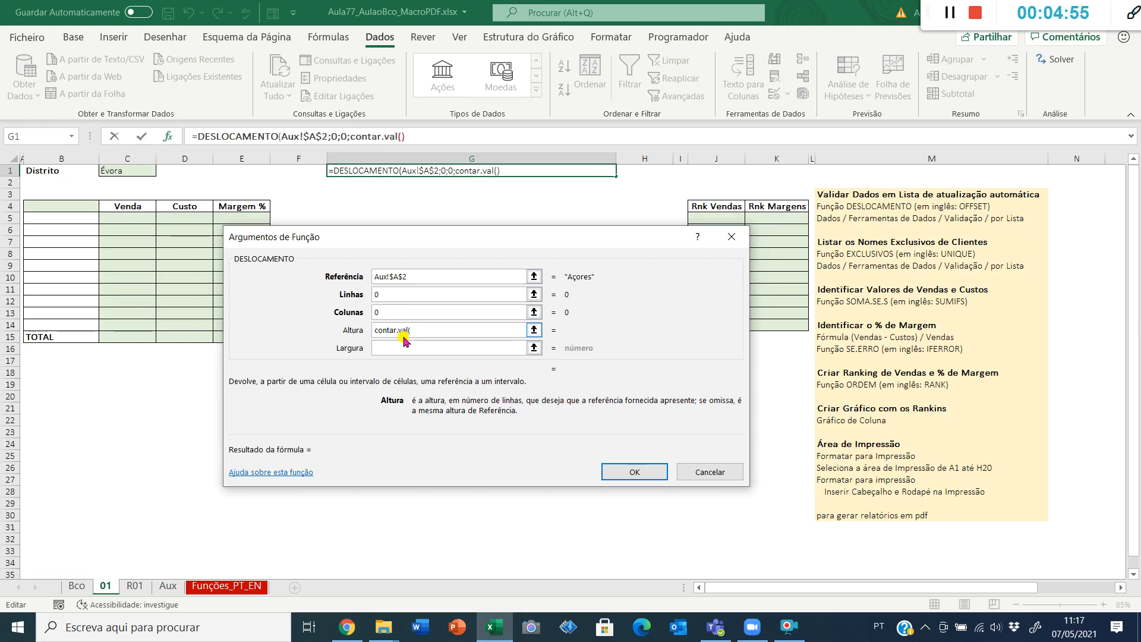
click(168, 585)
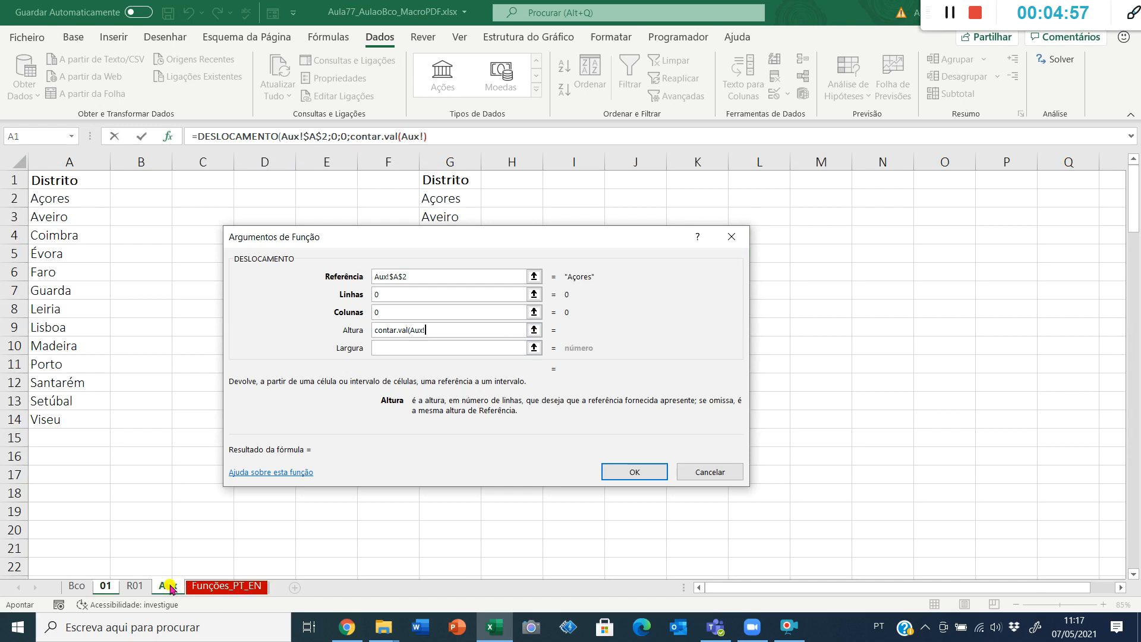
click(52, 160)
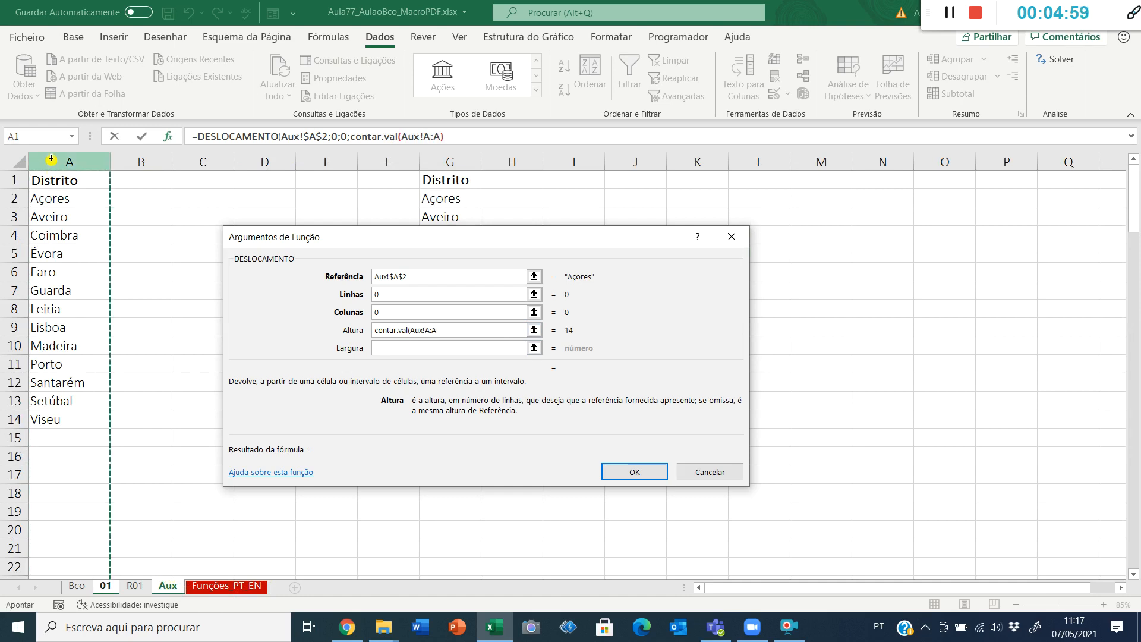
text())
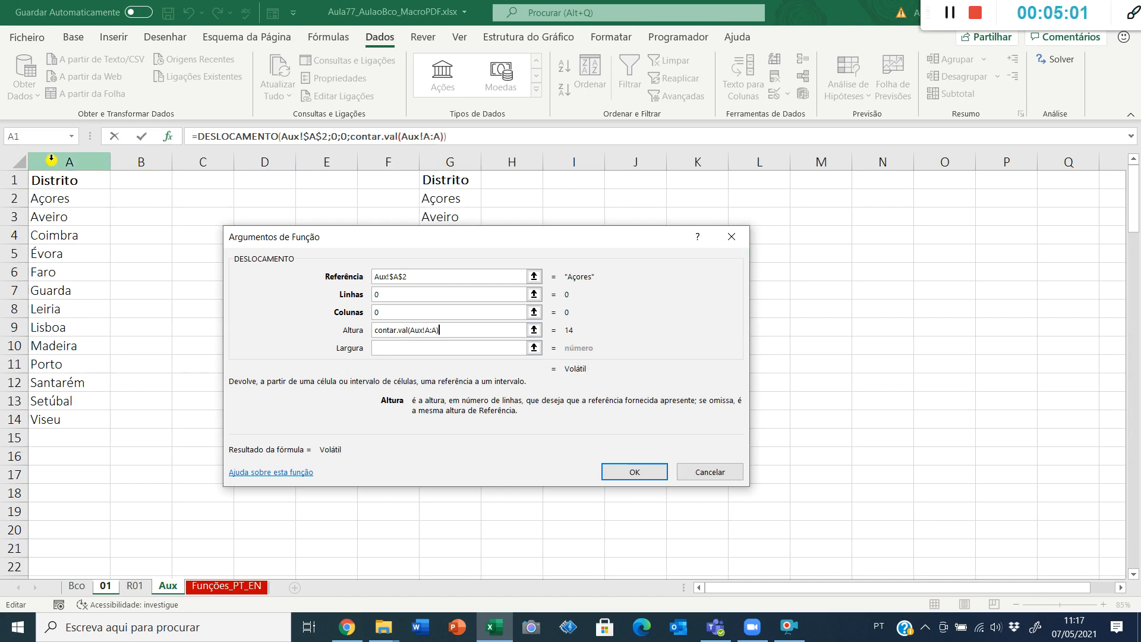
text(-1)
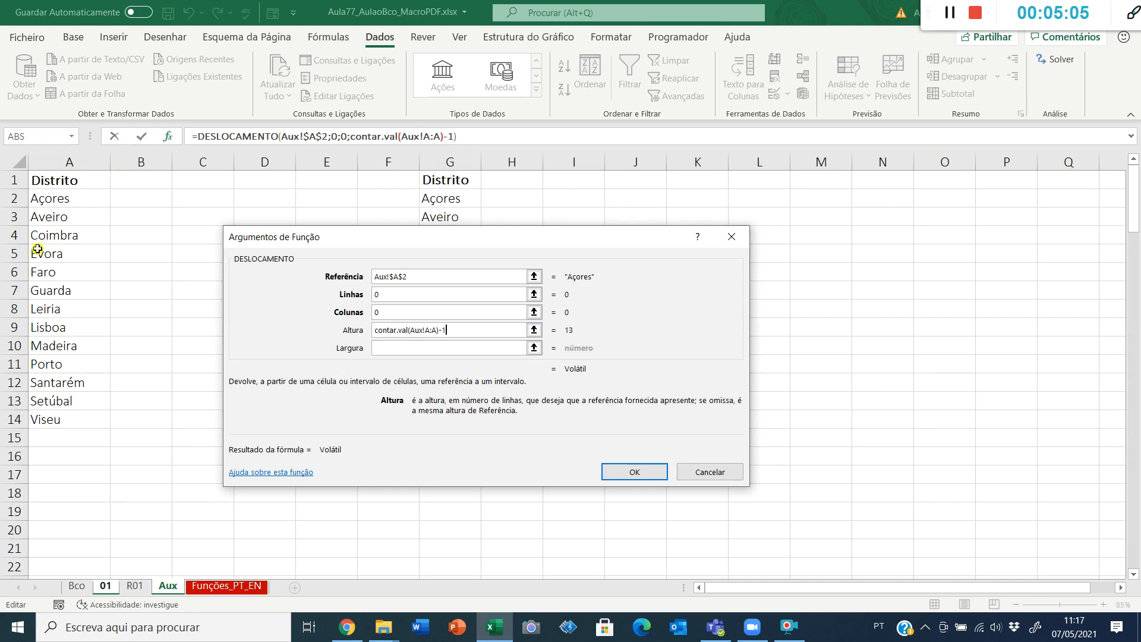
Set the Largura argument to 1 and complete the DESLOCAMENTO formula in G1.
click(400, 349)
text(1)
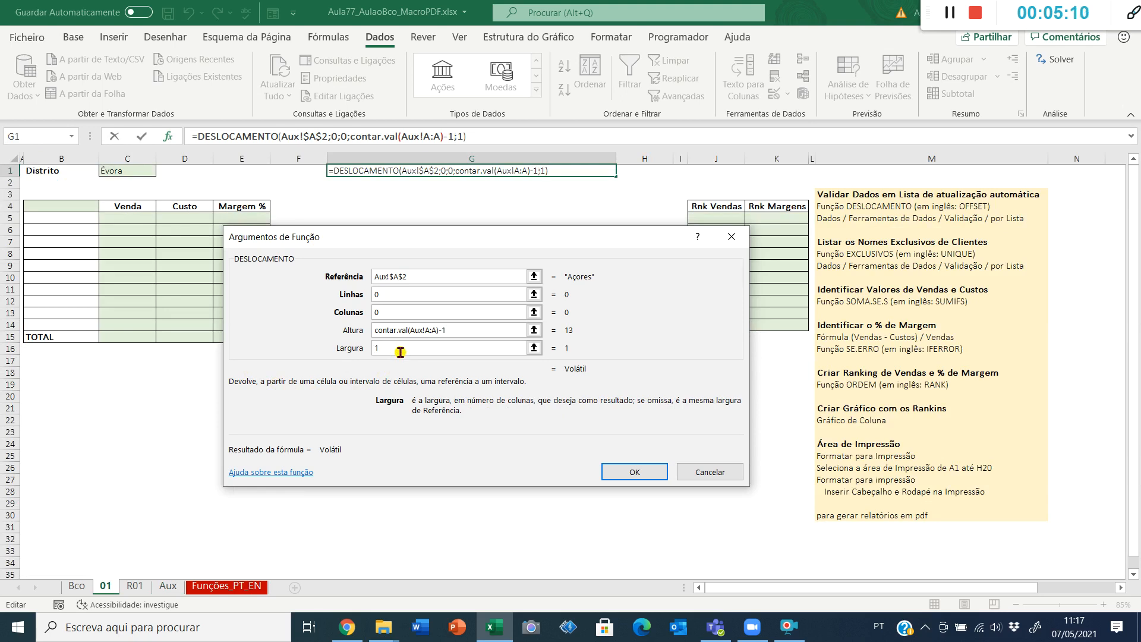
click(638, 473)
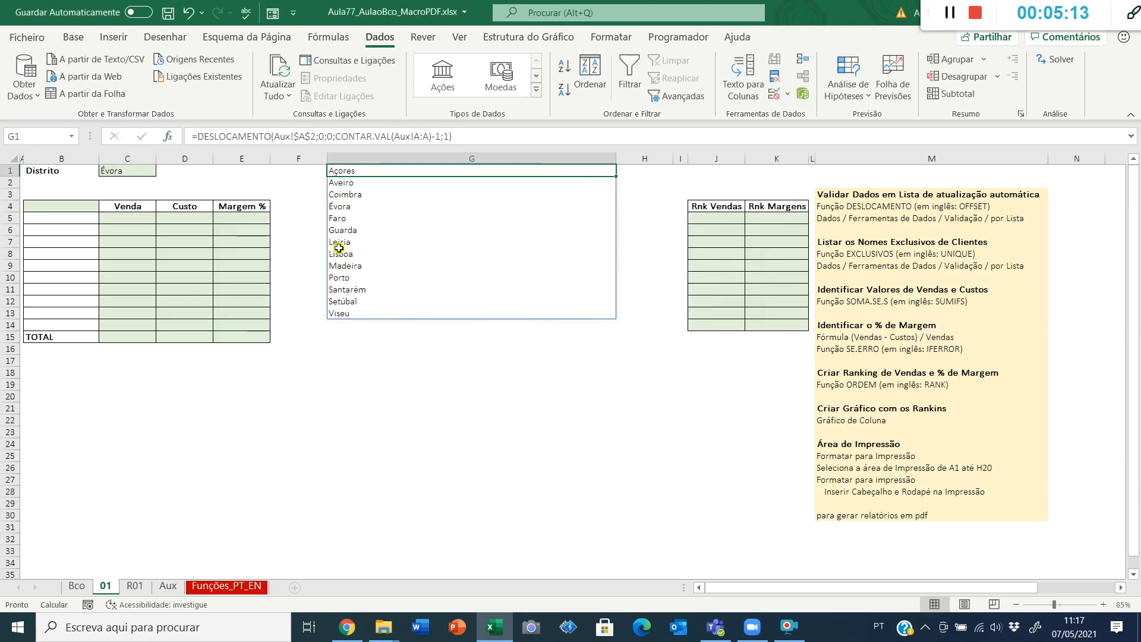
Enter "Novo Distrito" in A15 of the Aux sheet and return to the formula's list on sheet 01.
click(168, 587)
text(Novo Distrito)
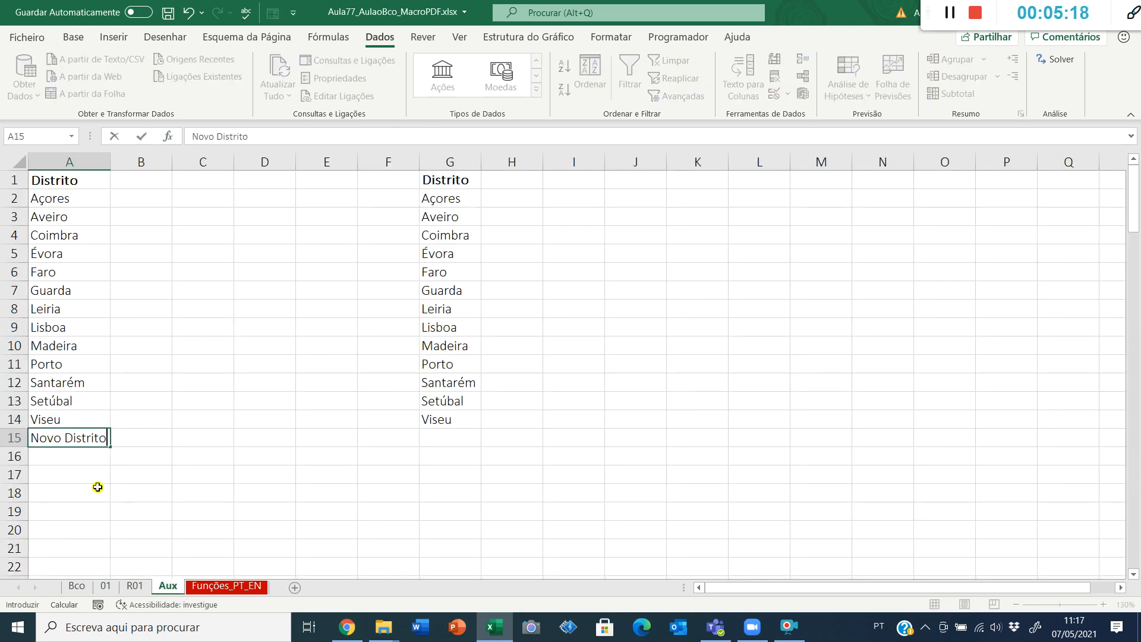
key(Return)
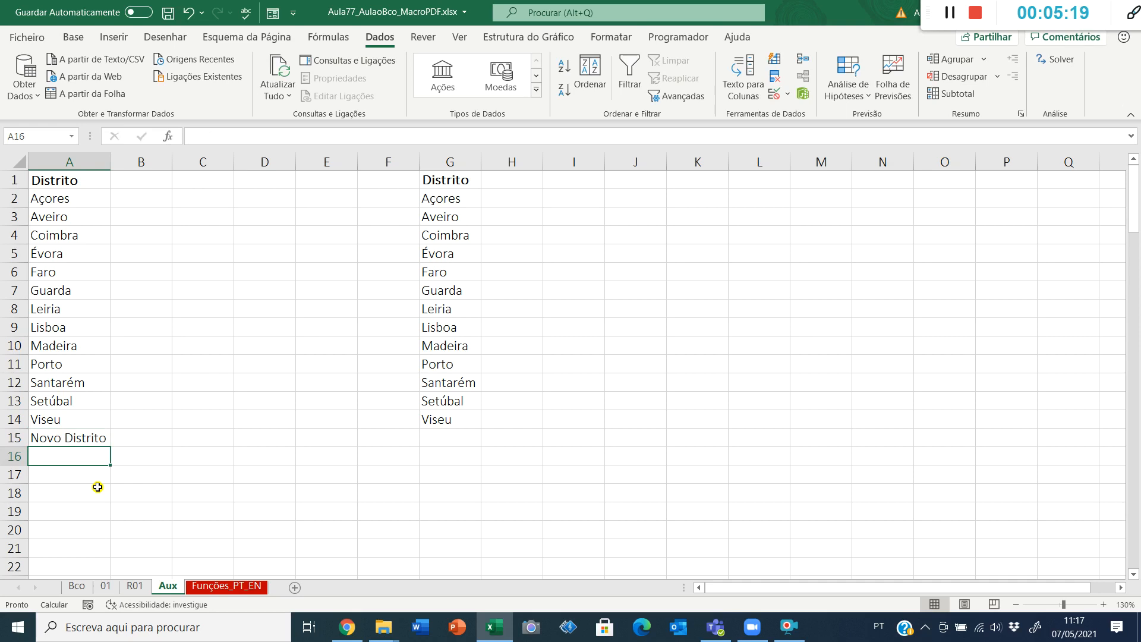
click(104, 586)
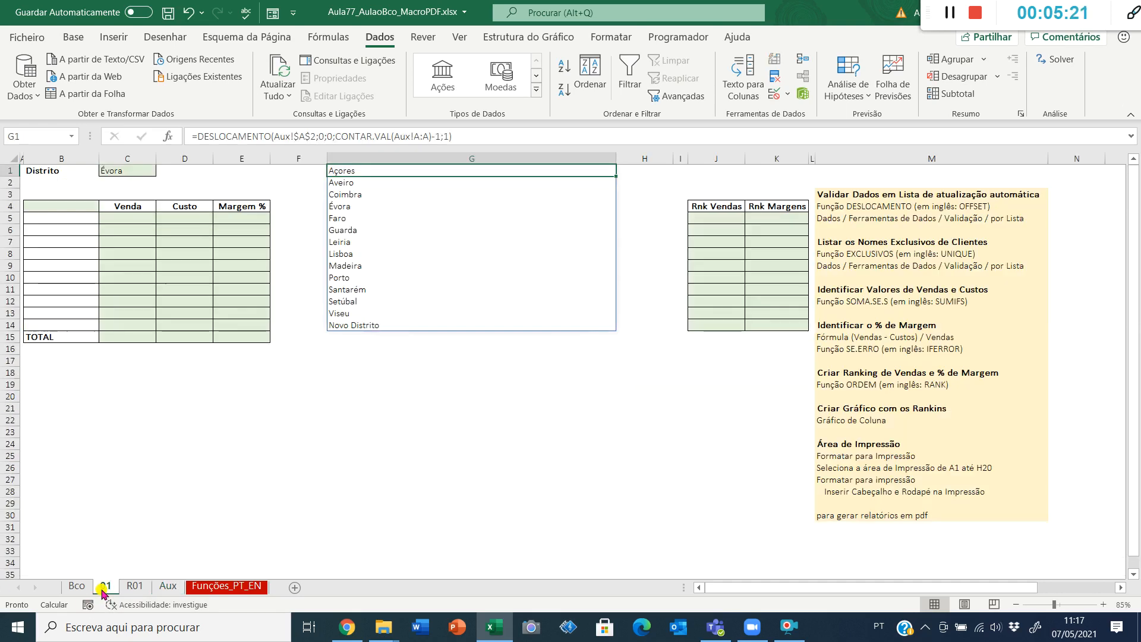
Review the DESLOCAMENTO arguments of G1, especially the Altura count.
click(168, 136)
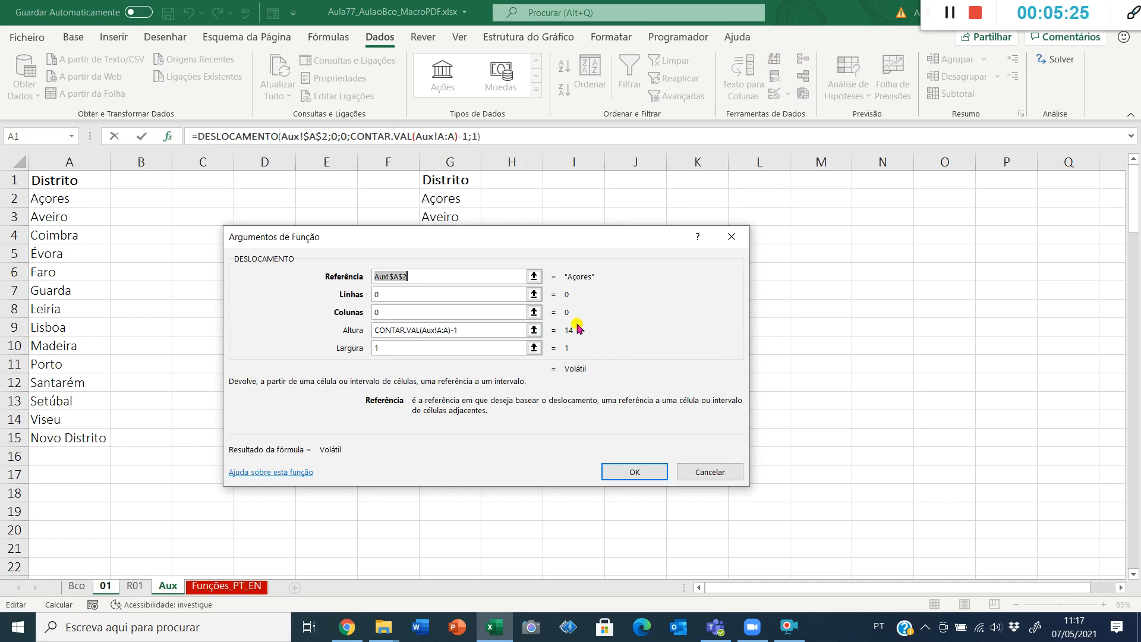
click(493, 331)
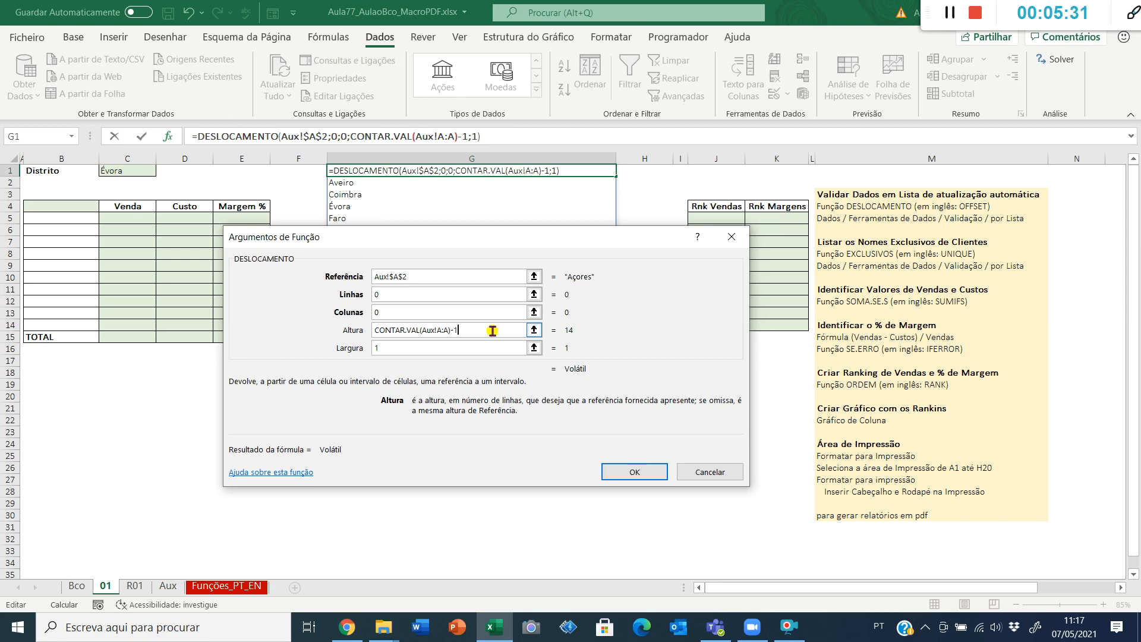
key(Return)
Copy the complete DESLOCAMENTO formula text from G1, leaving the cell unchanged.
click(498, 136)
drag(498, 136, 119, 120)
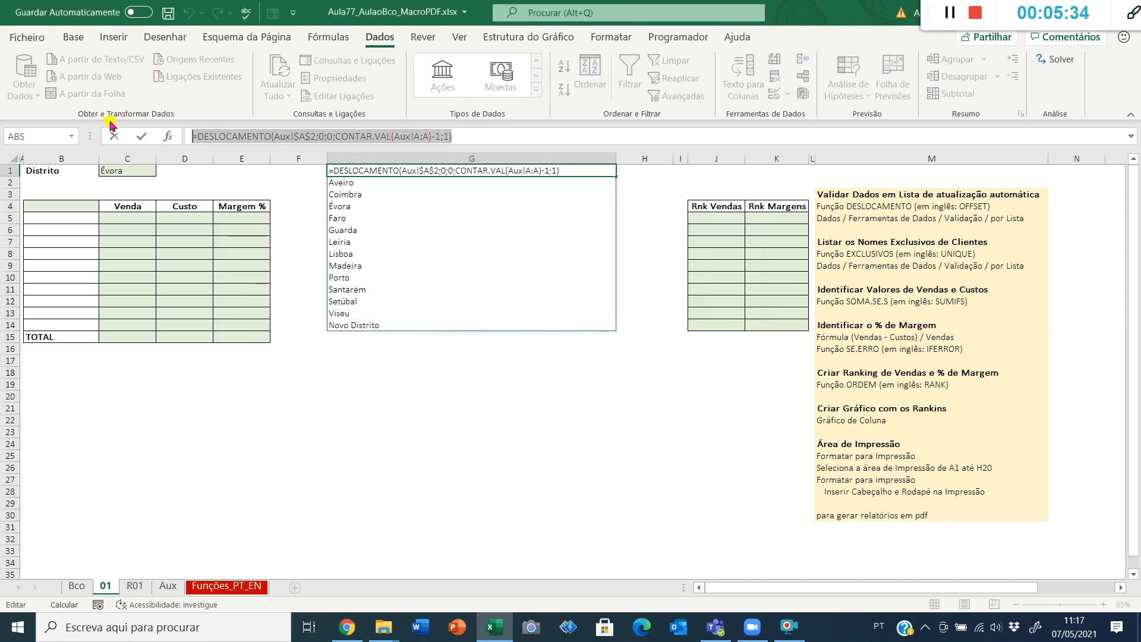
key(Escape)
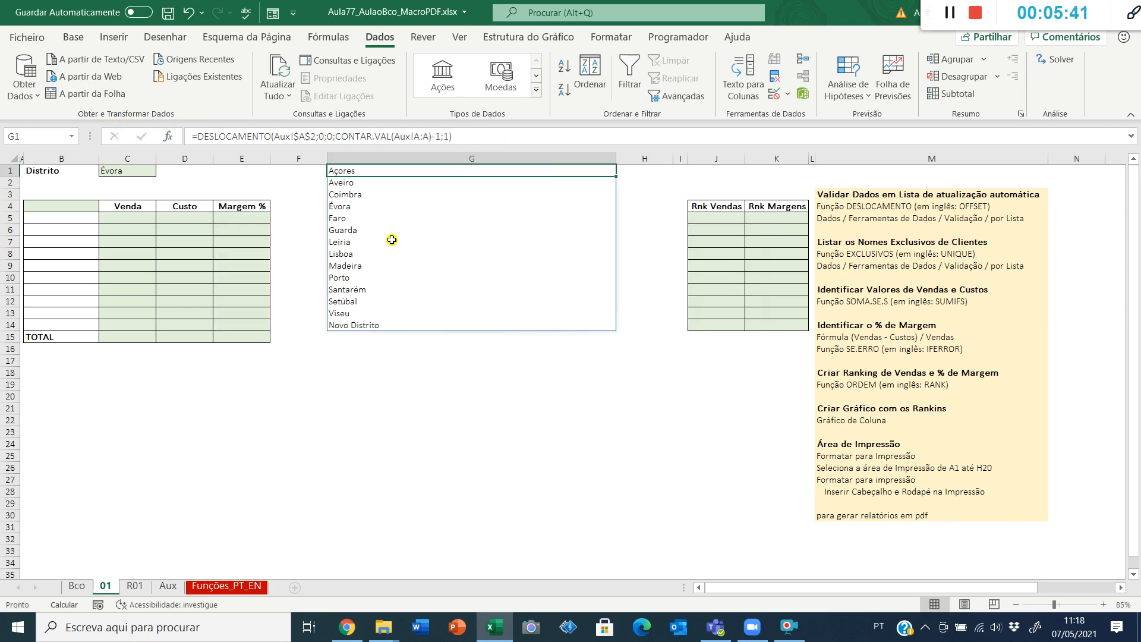
Examine the district list produced by the G1 formula, cell by cell down column G.
key(Down)
key(Down)
key(Down)
key(Down)
key(Down)
key(Down)
key(Down)
key(Down)
key(Down)
key(Down)
key(Down)
key(Down)
key(Down)
key(ctrl+Up)
Replace the list validation source of C1 with the copied formula =DESLOCAMENTO(Aux!$A$2;0;0;CONTAR.VAL(Aux!A:A)-1;1).
click(128, 170)
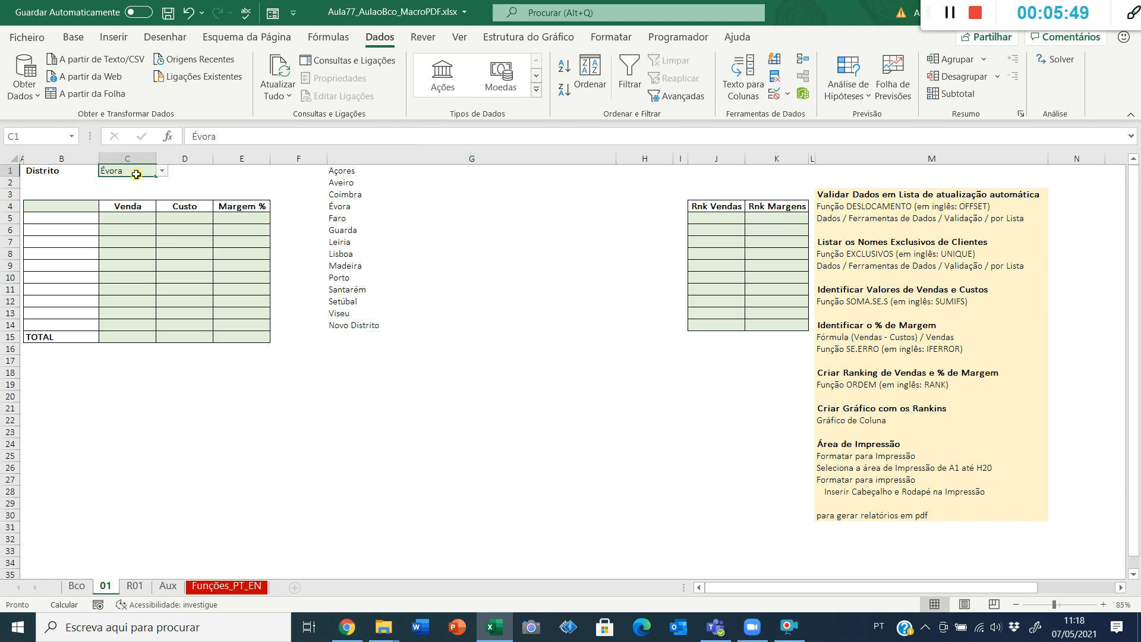
click(785, 97)
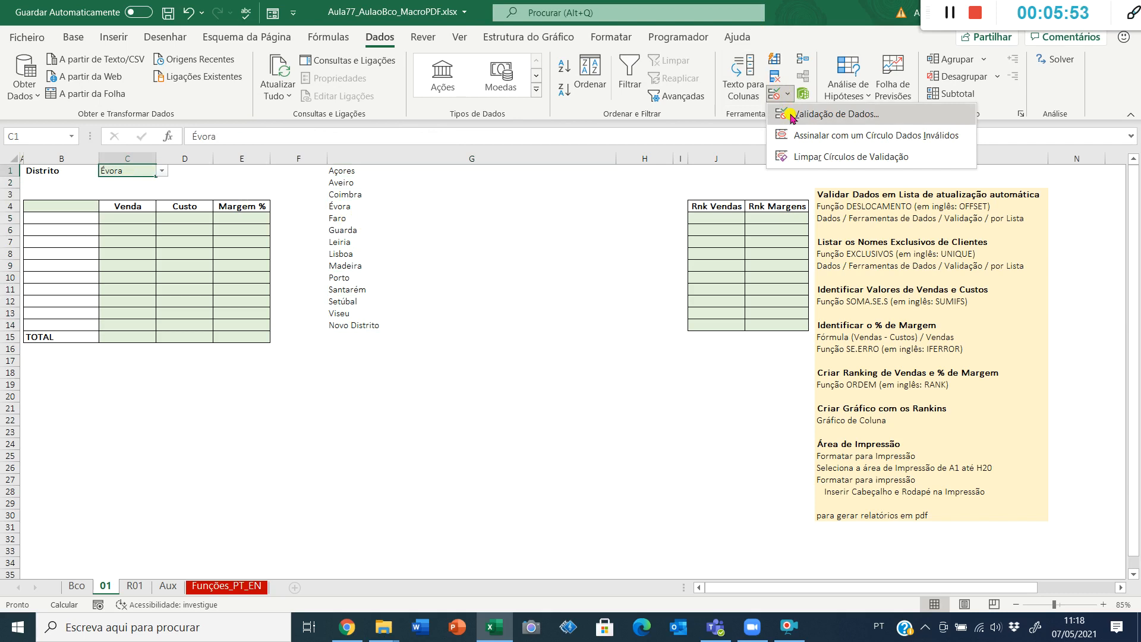
click(791, 114)
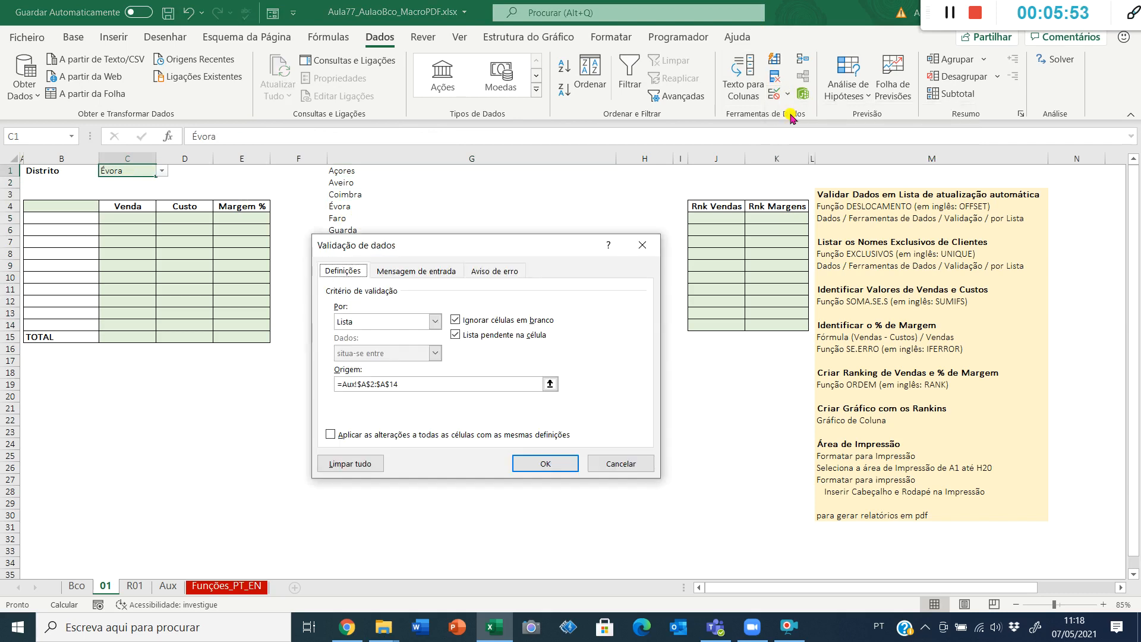
click(415, 383)
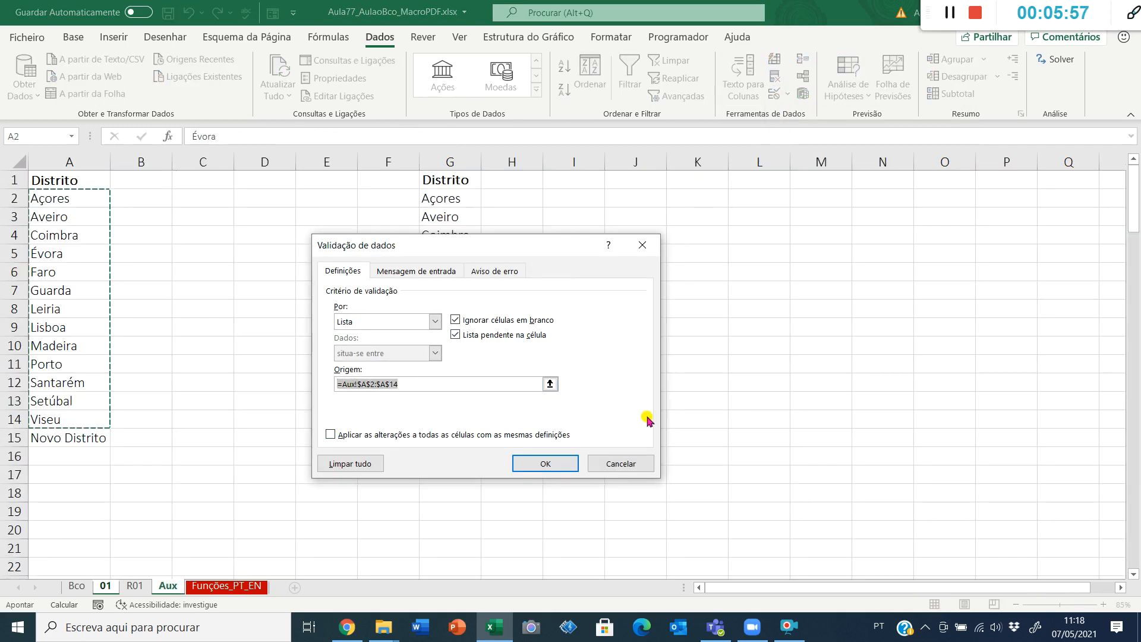
key(ctrl+v)
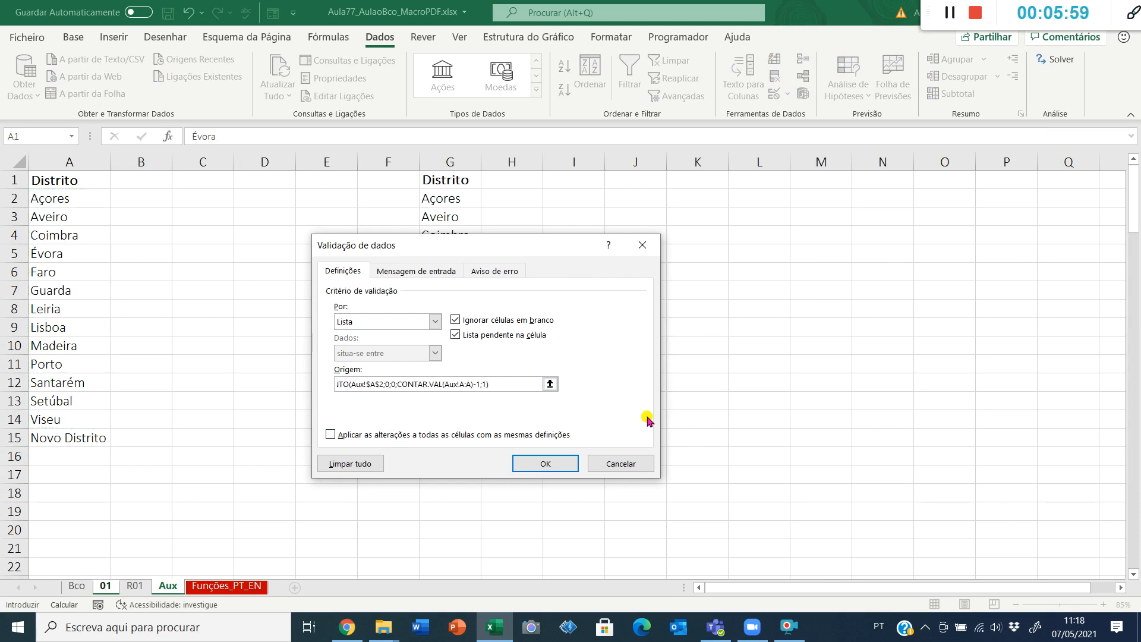
click(562, 465)
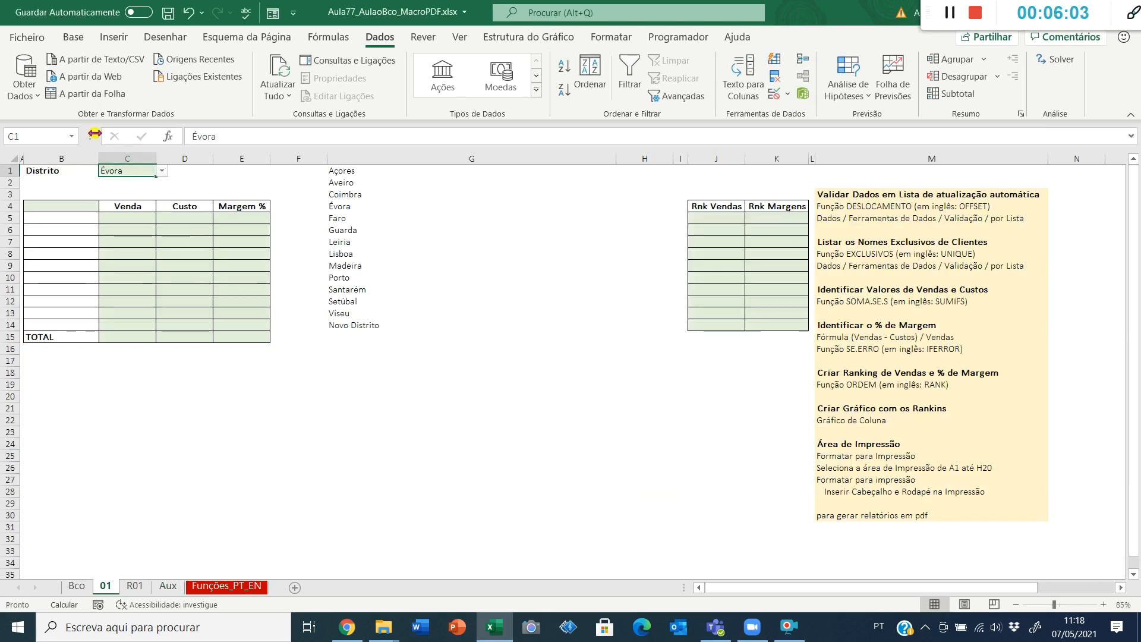
Check whether the C1 drop-down list offers "Novo Distrito" at its end.
click(161, 170)
scroll(160, 238, down, 2)
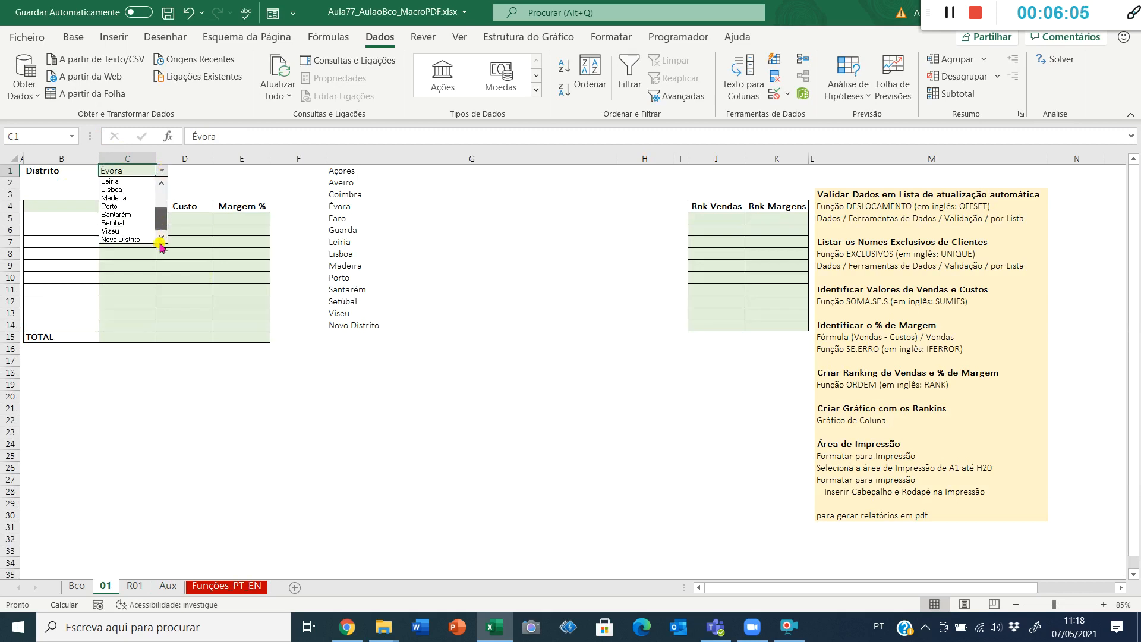
click(161, 171)
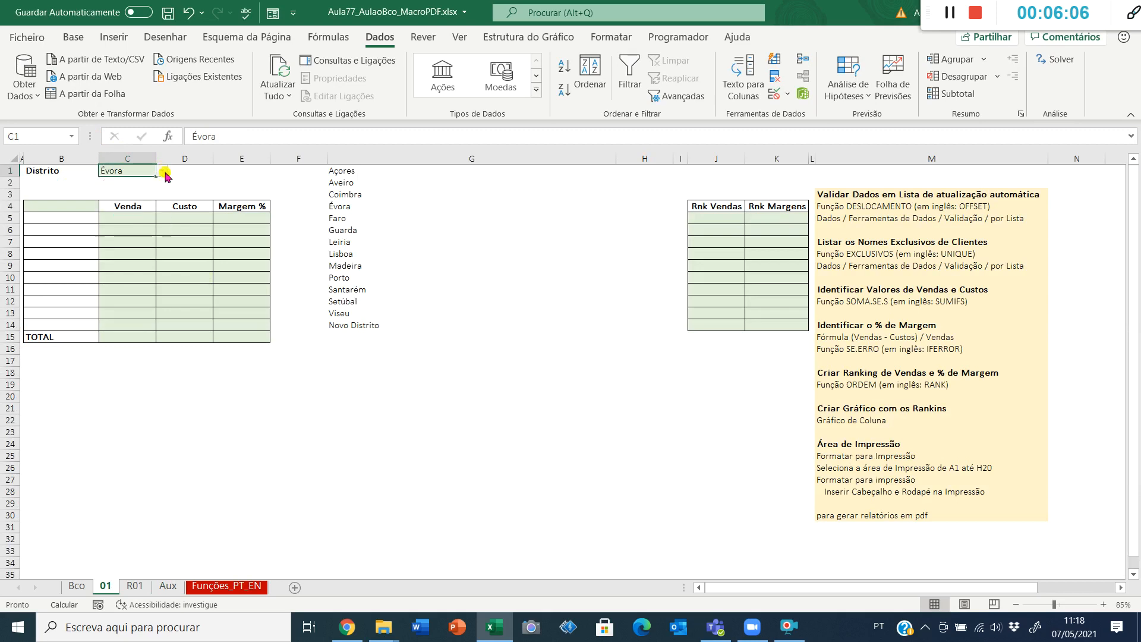
Add the test districts "Mais um" and "Mais outro" in A16 and A17 of sheet Aux.
click(170, 587)
text(Mais um)
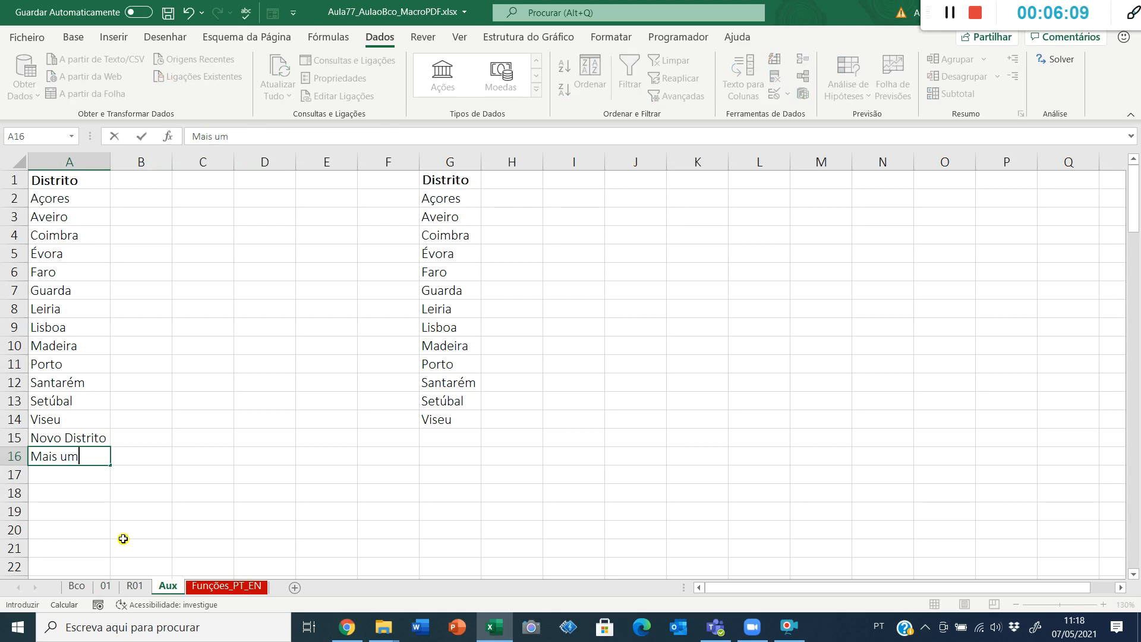
key(Return)
text(Mais outro)
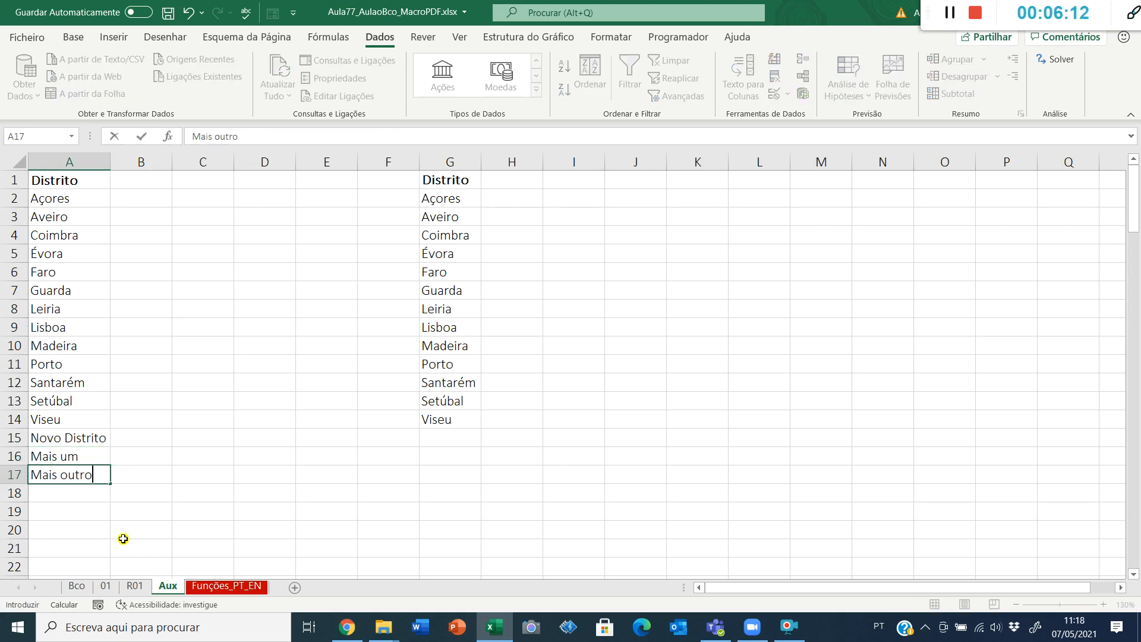
key(Return)
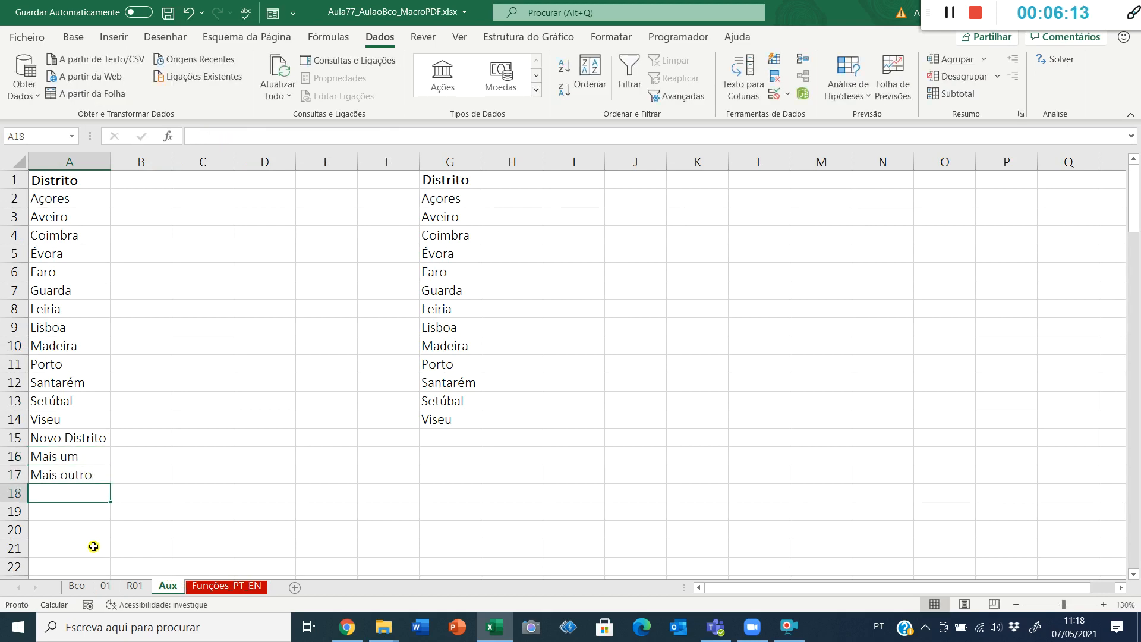
Choose Açores from the C1 district drop-down on sheet 01.
click(104, 586)
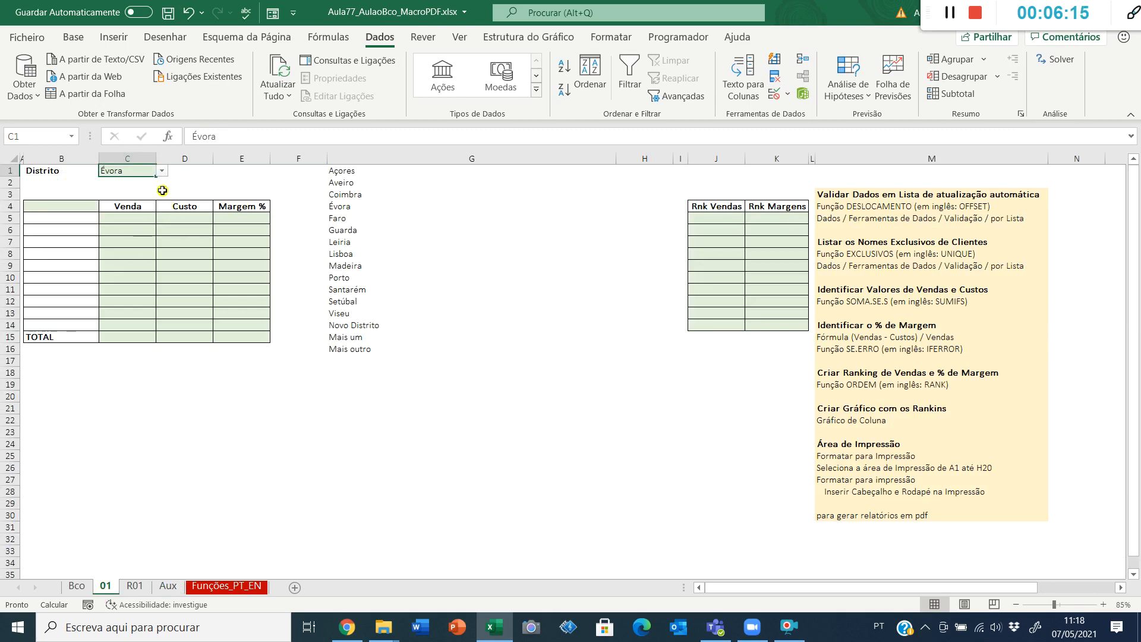
click(162, 170)
mouse_move(161, 193)
mouse_down()
mouse_move(162, 241)
mouse_move(161, 190)
mouse_up()
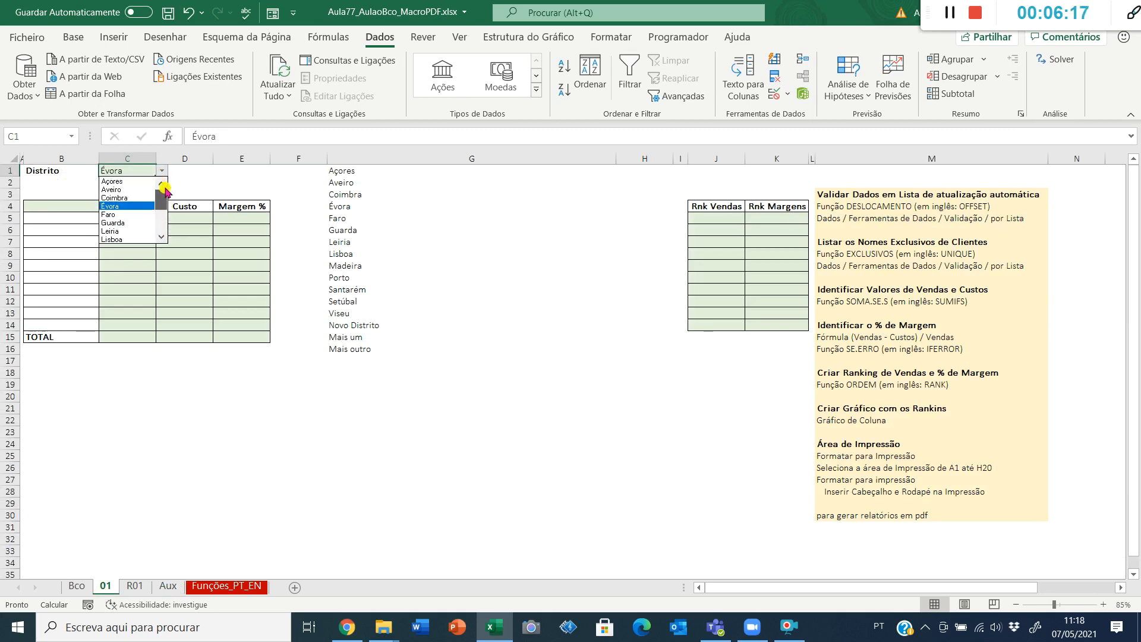
click(127, 181)
click(110, 236)
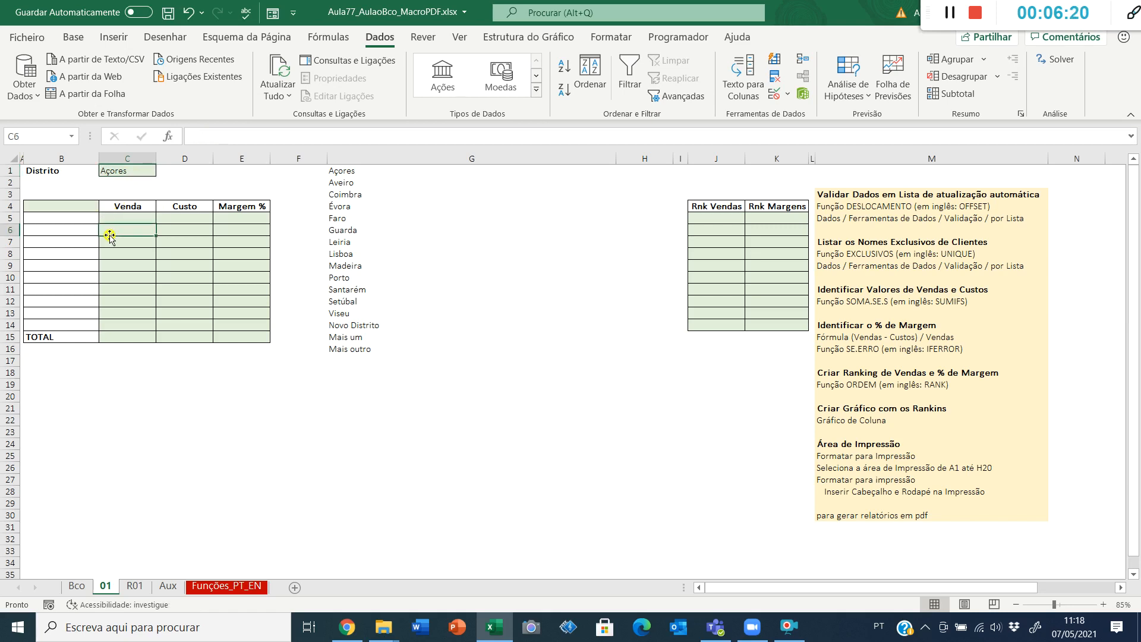
Delete the test districts in A15:A17 of sheet Aux and return to sheet 01.
key(ctrl+Page_Down)
key(ctrl+Page_Down)
key(Up)
key(Up)
key(Up)
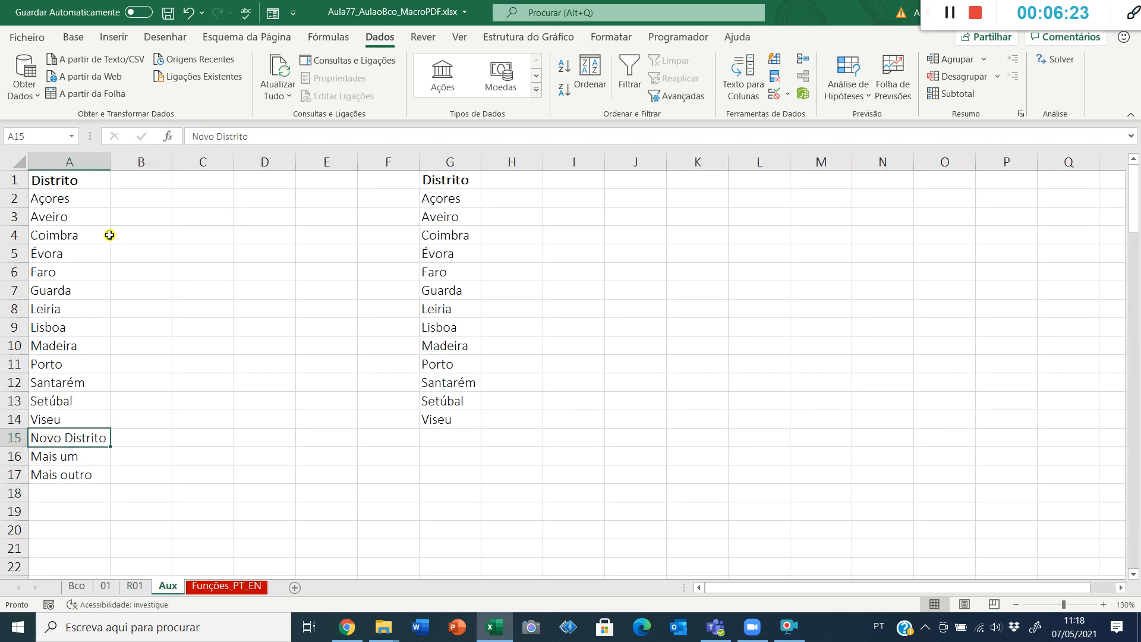
key(shift+Down)
key(shift+Down)
key(Delete)
key(ctrl+Home)
key(ctrl+Page_Up)
key(ctrl+Page_Up)
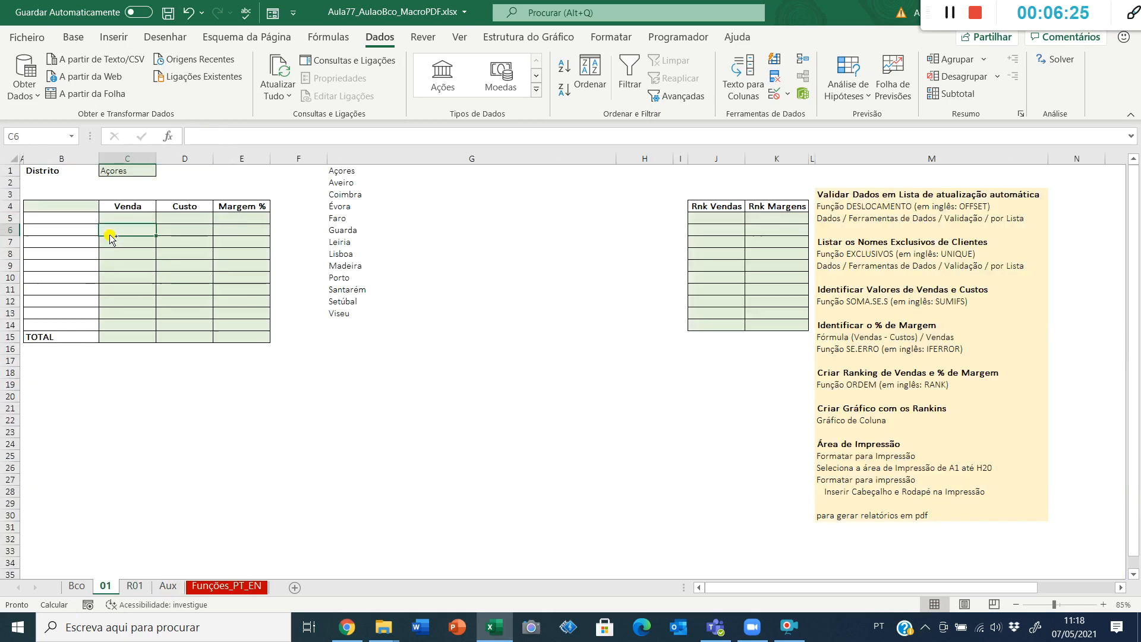
Delete the helper DESLOCAMENTO formula from G1 on sheet 01.
click(338, 177)
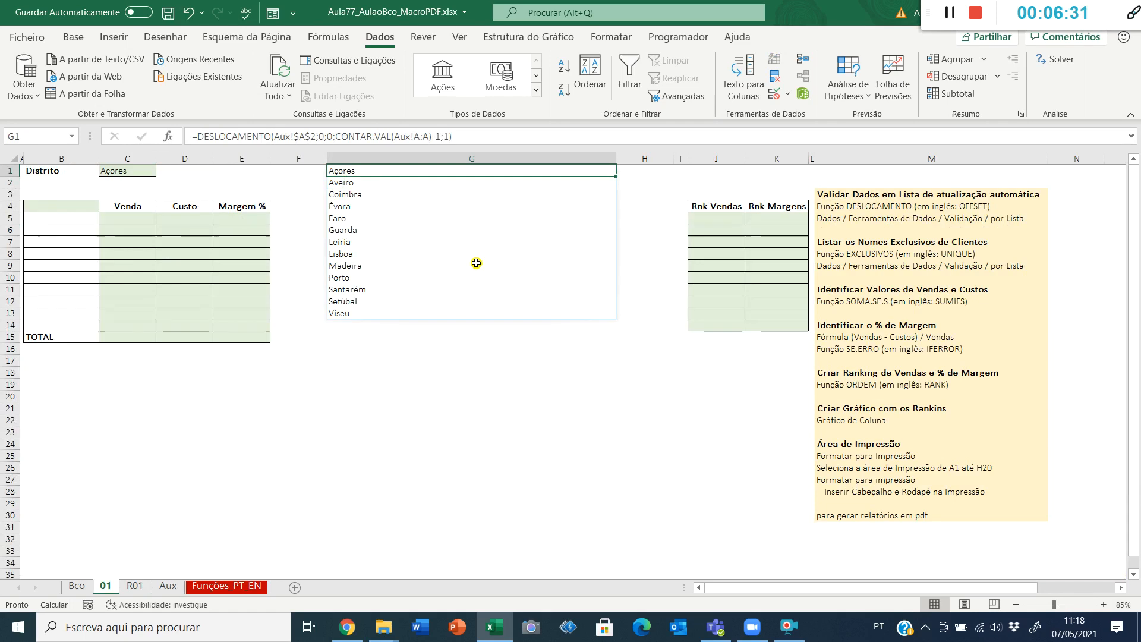
key(F2)
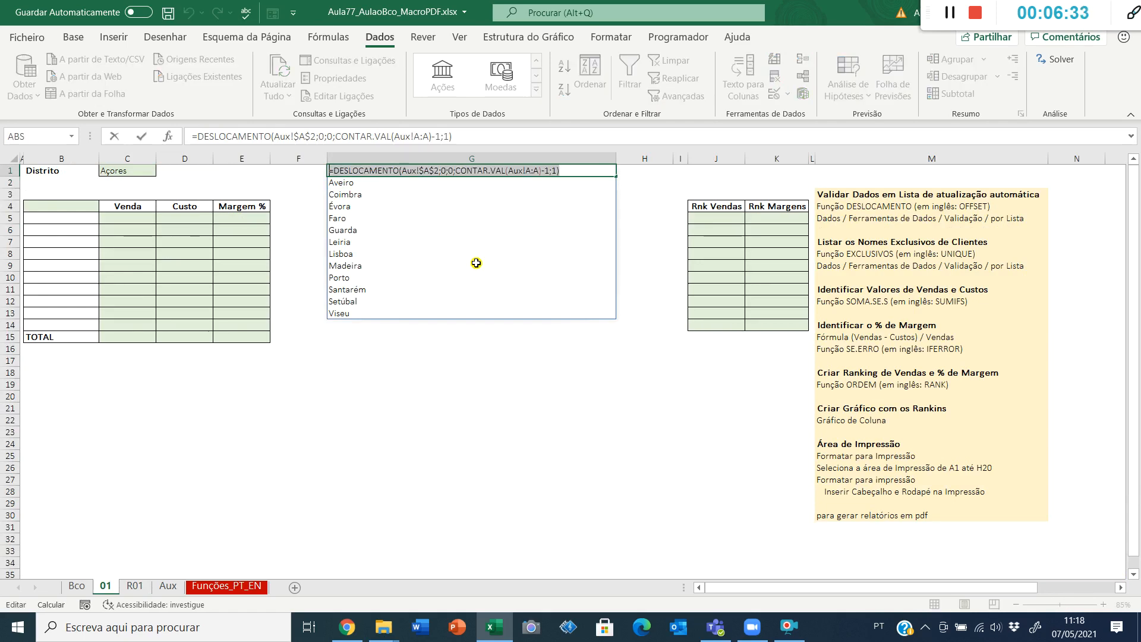
key(Escape)
key(Delete)
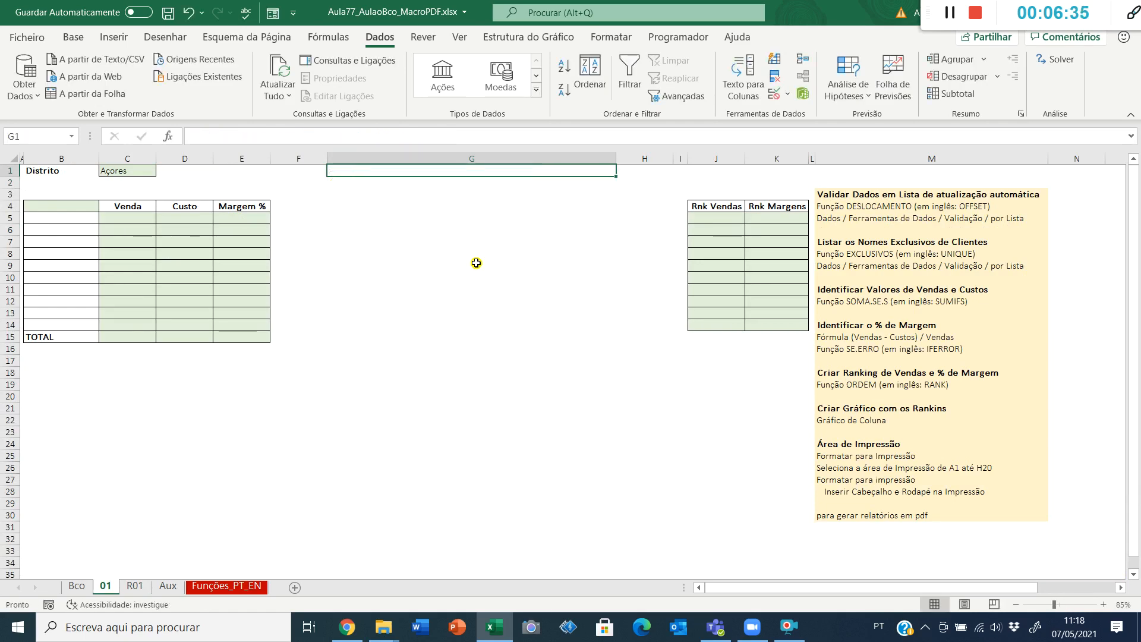
Review the data validation settings of C1, including the Lista criterion and its DESLOCAMENTO source formula.
click(122, 169)
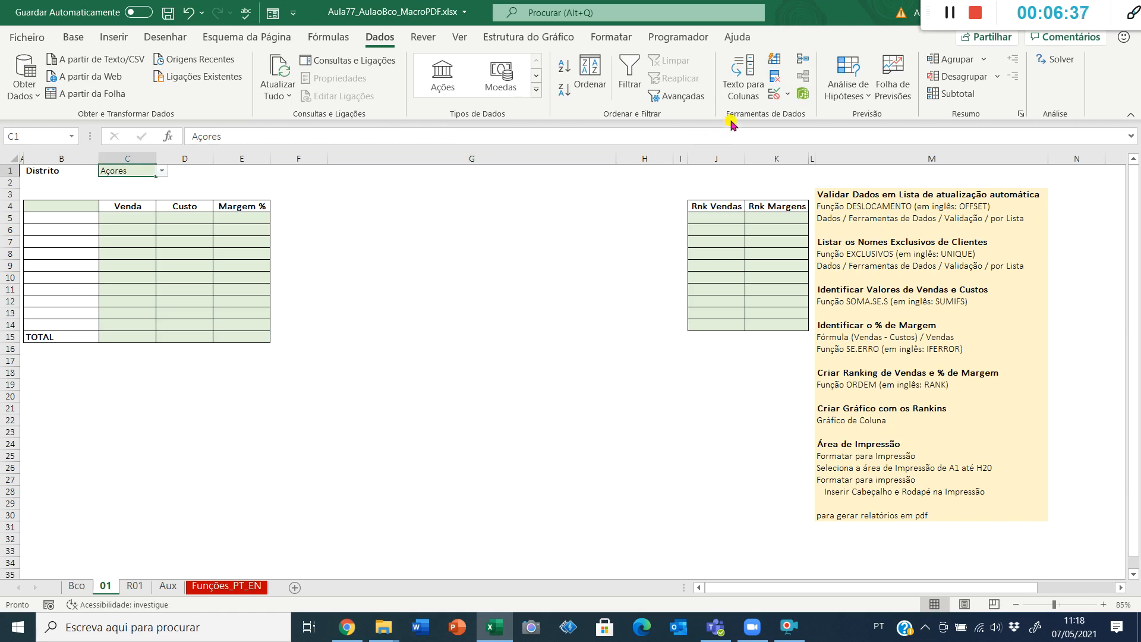
click(788, 94)
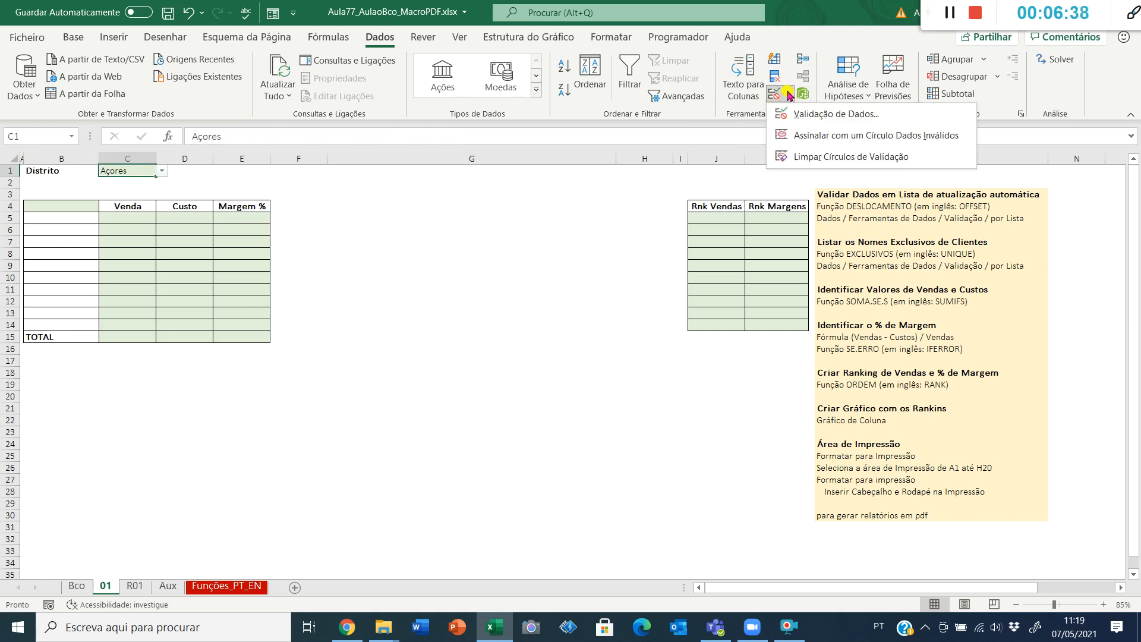
click(790, 118)
click(392, 321)
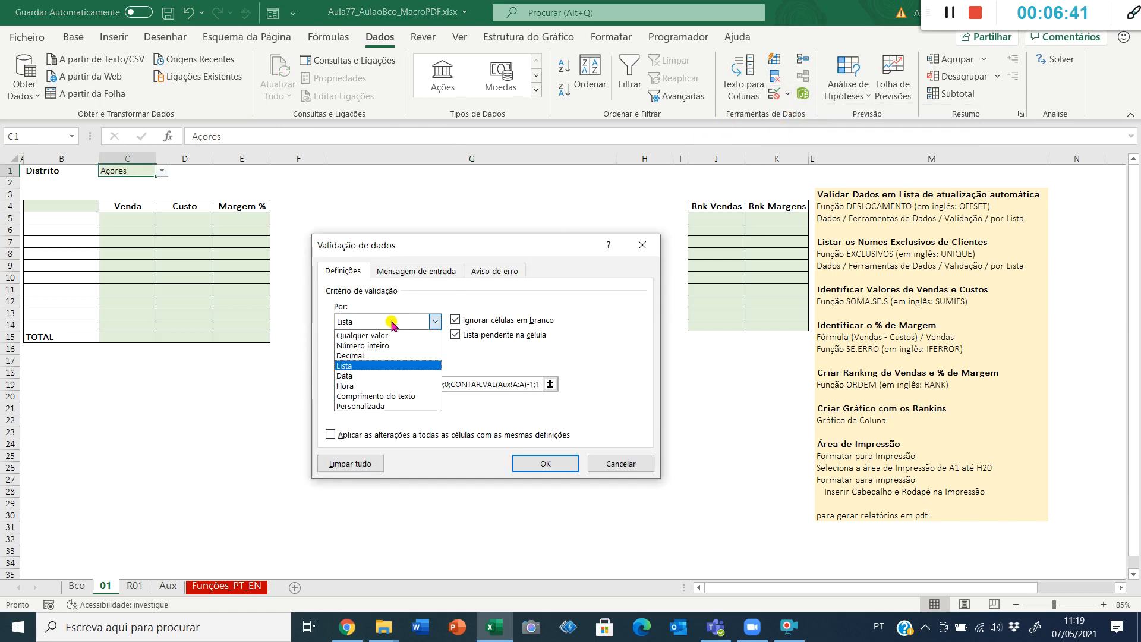
click(394, 366)
click(393, 384)
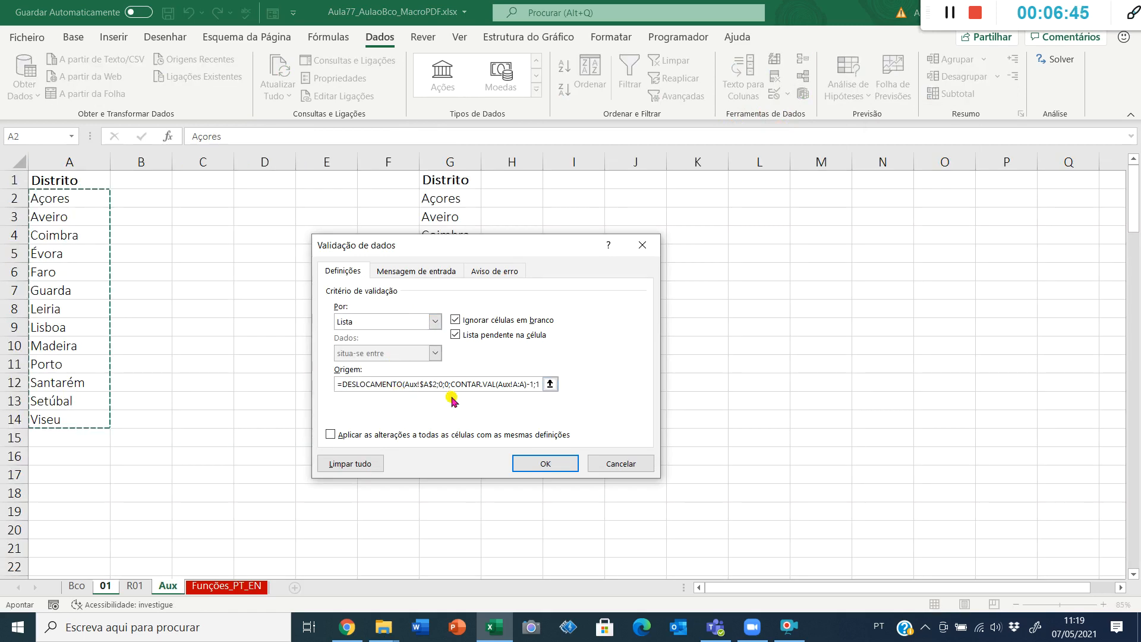
key(End)
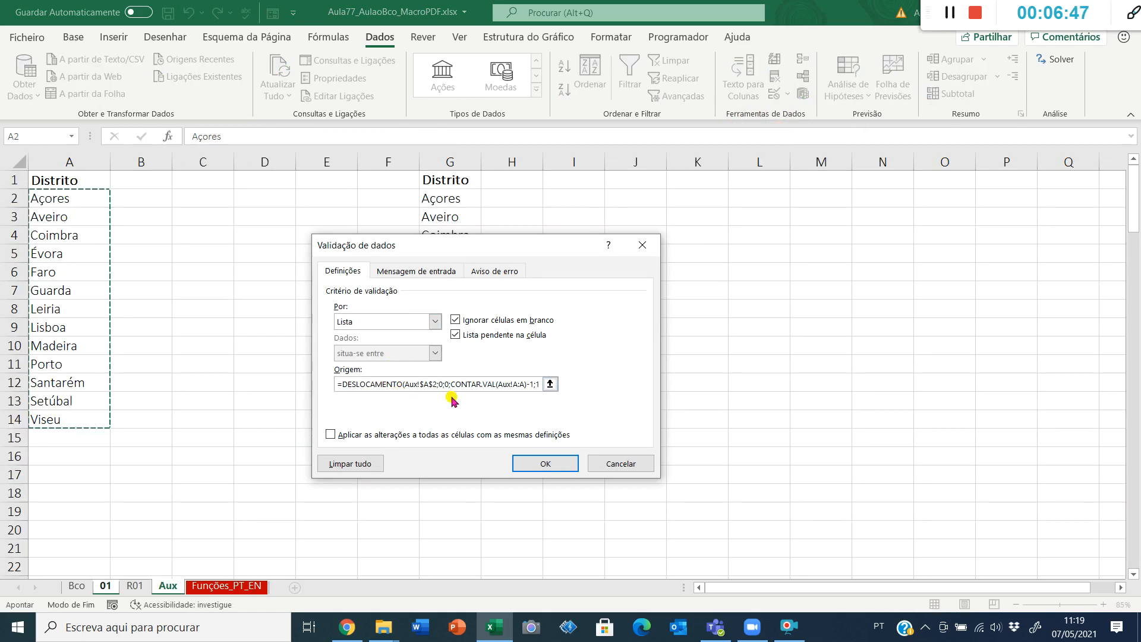
key(Return)
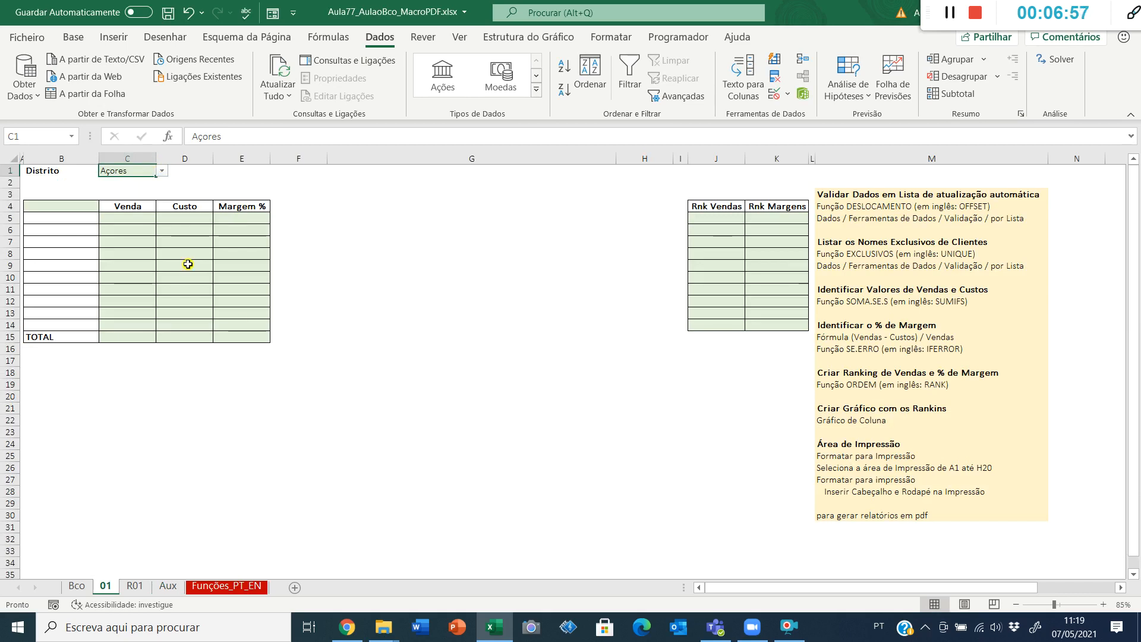
Examine the empty client area from B4 on sheet 01 and the client column A on sheet Bco.
ctrl+scroll(243, 323, up, 1)
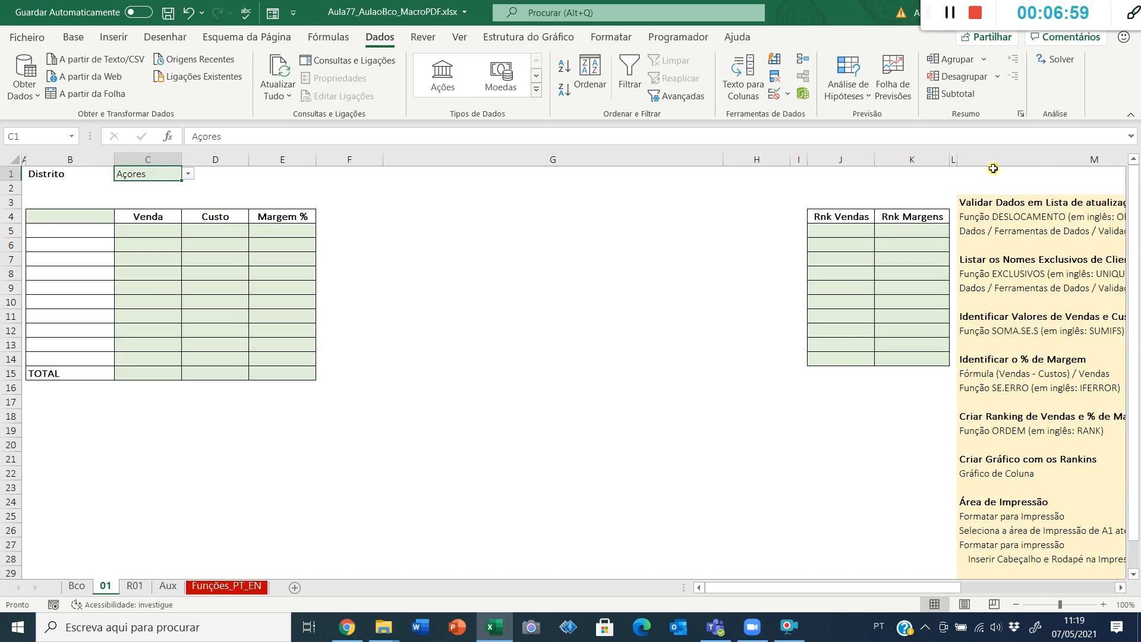
drag(43, 228, 46, 355)
click(71, 215)
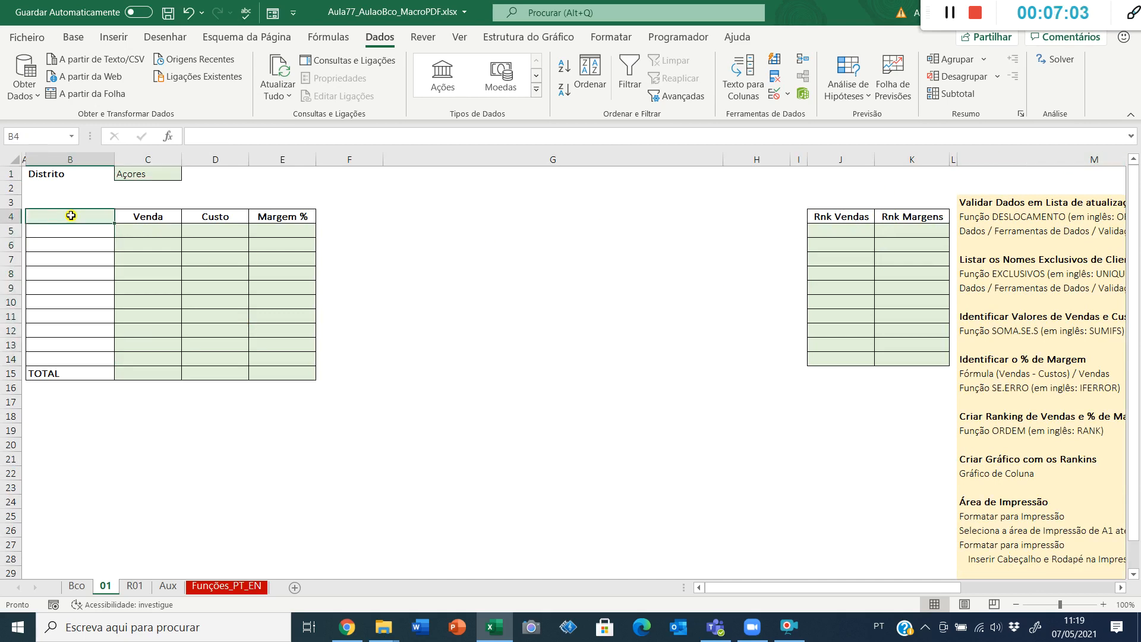
key(ctrl+Page_Up)
key(Down)
key(Down)
key(Down)
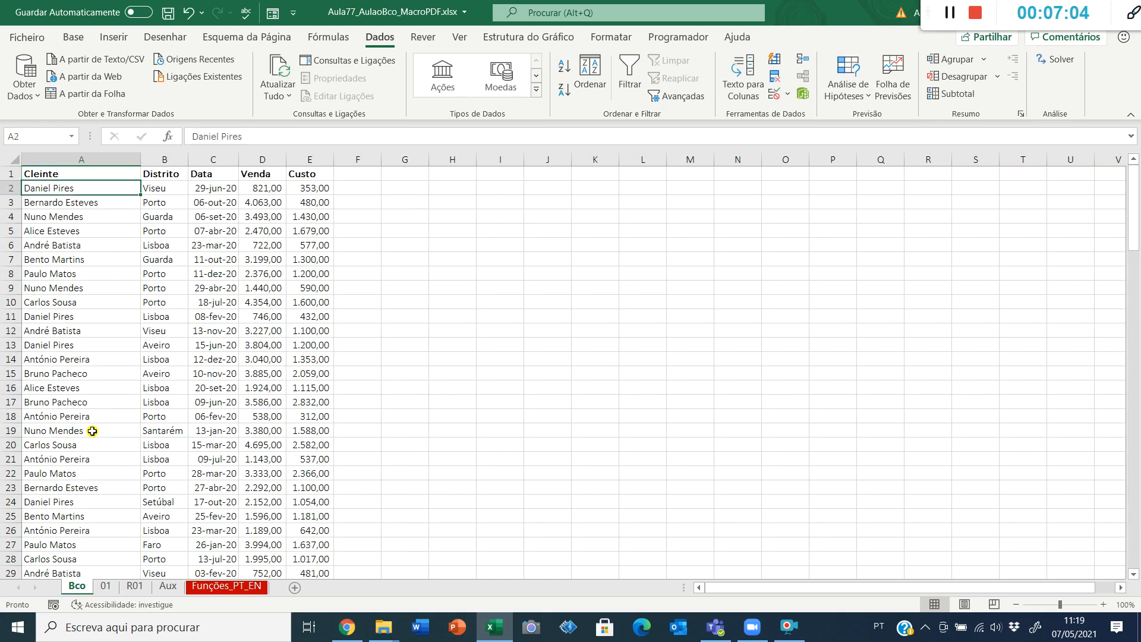
key(Up)
key(Up)
key(ctrl+Page_Down)
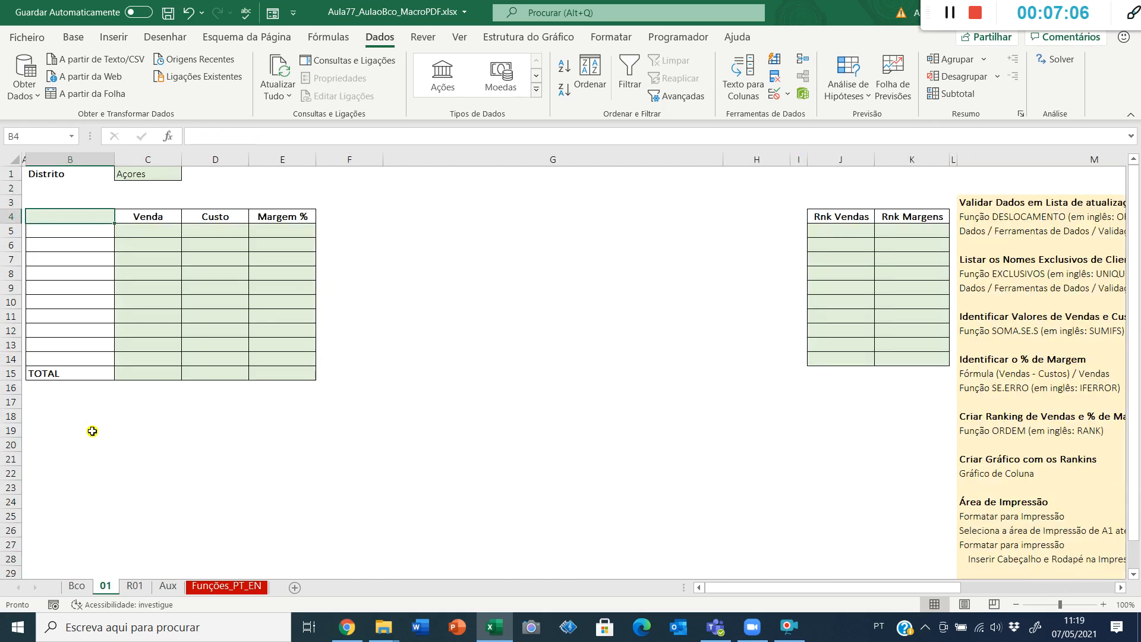
Enter =EXCLUSIVOS(Bco!A1:A131) in B4 to list the unique client names with their header.
text(=excl)
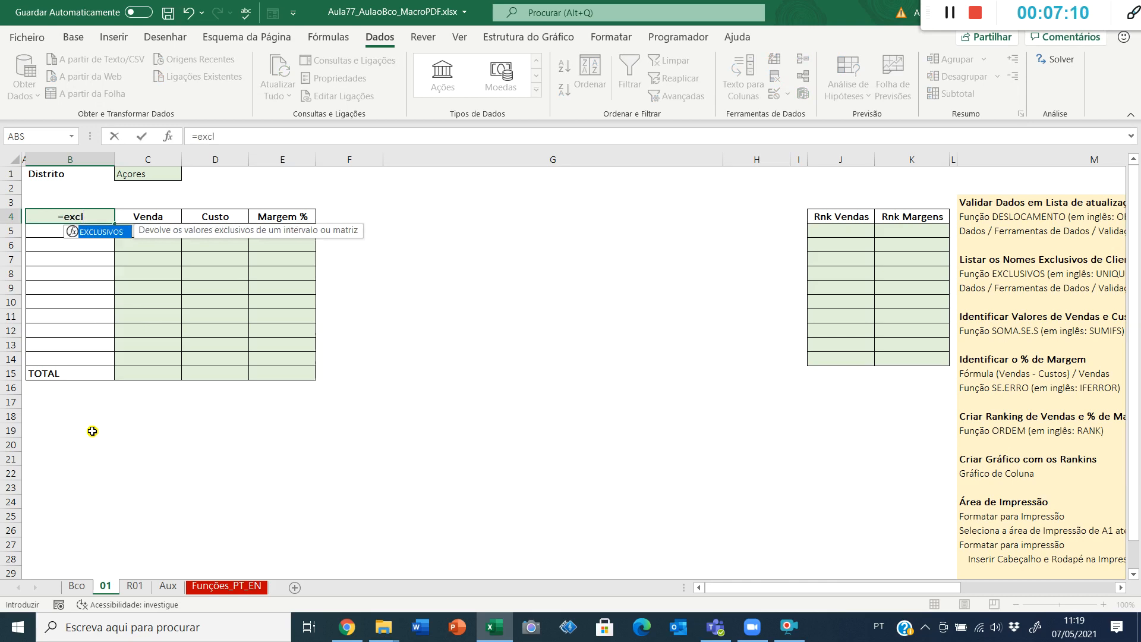
key(Tab)
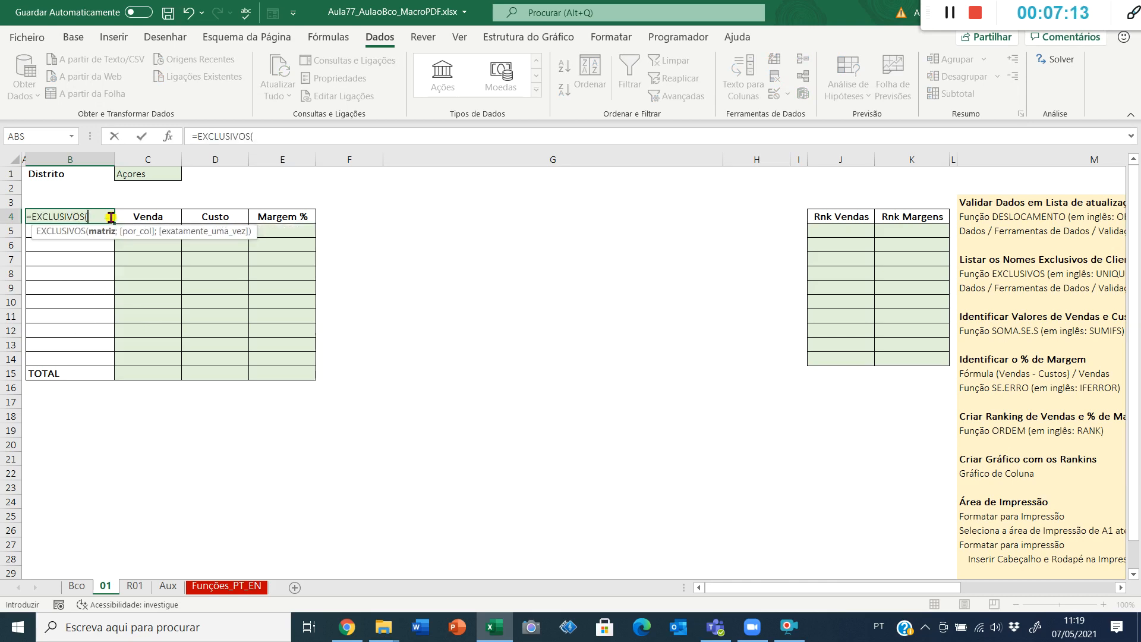
click(172, 137)
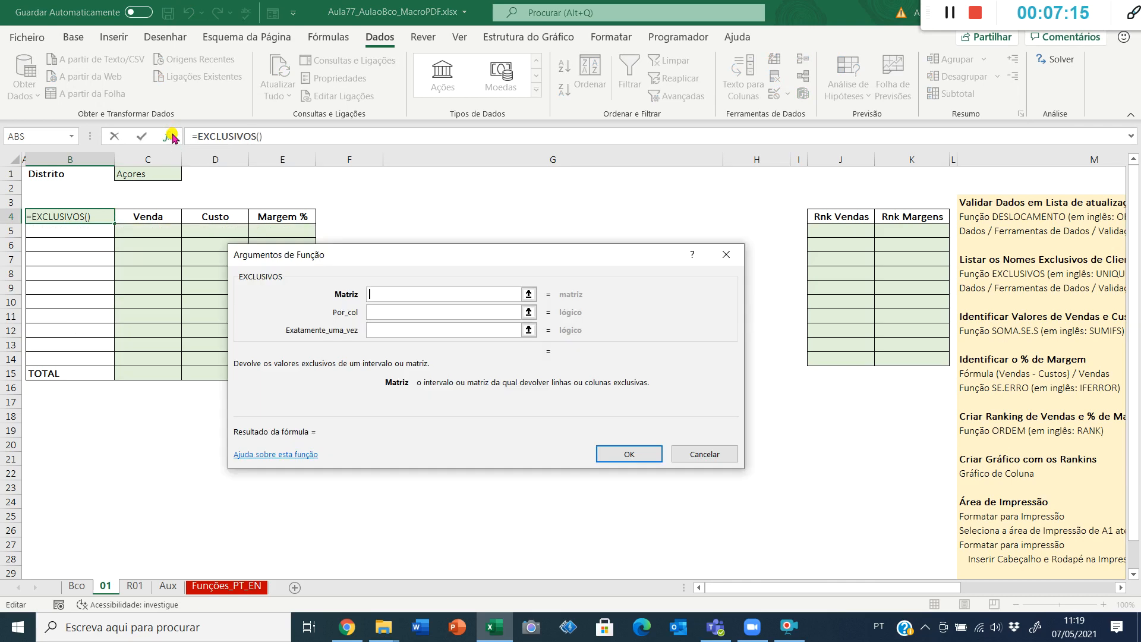
click(81, 588)
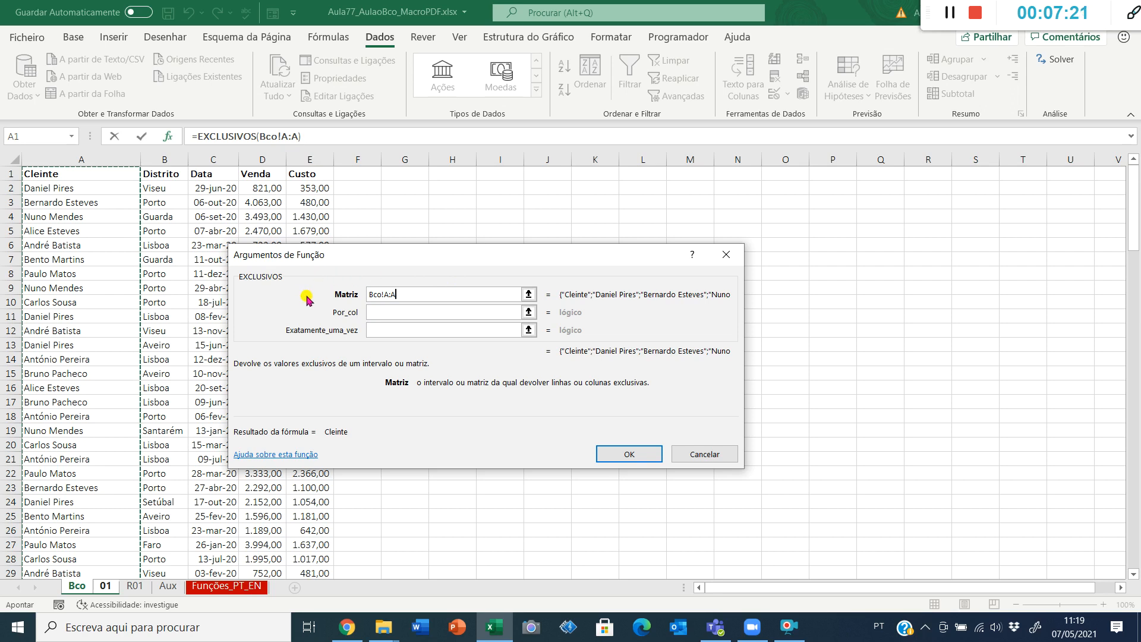
key(Down)
key(Up)
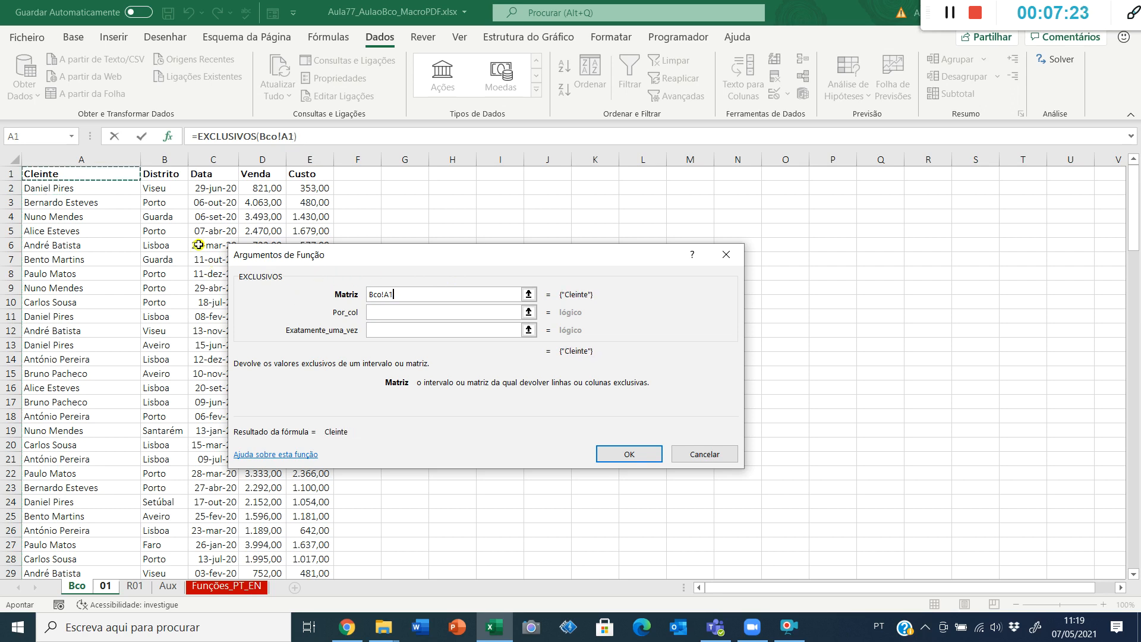
key(ctrl+shift+Down)
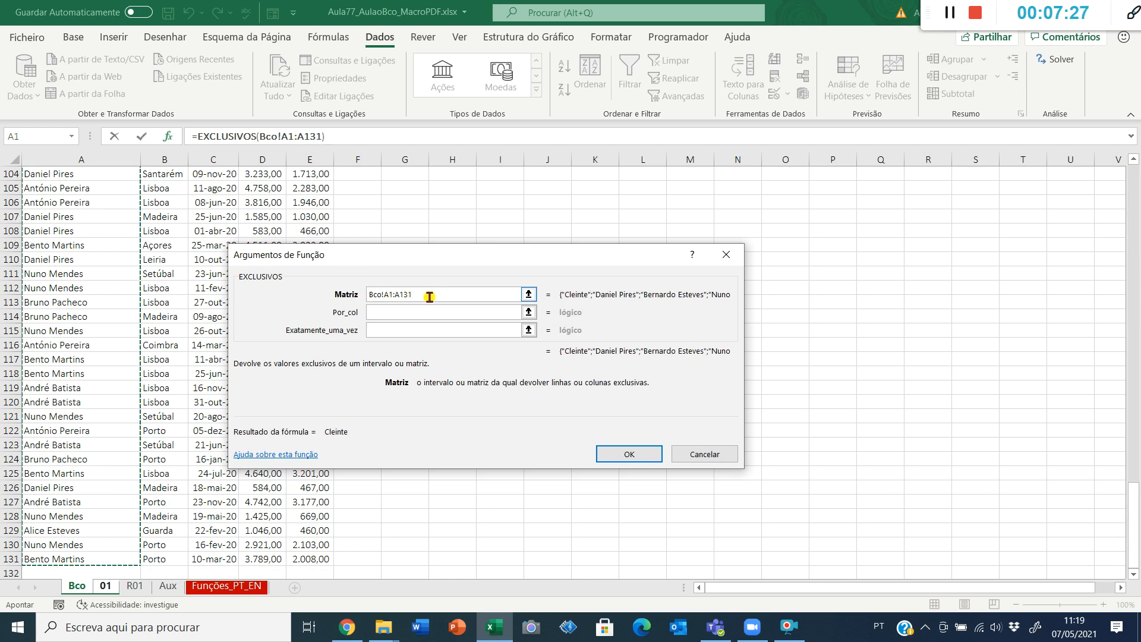
click(618, 453)
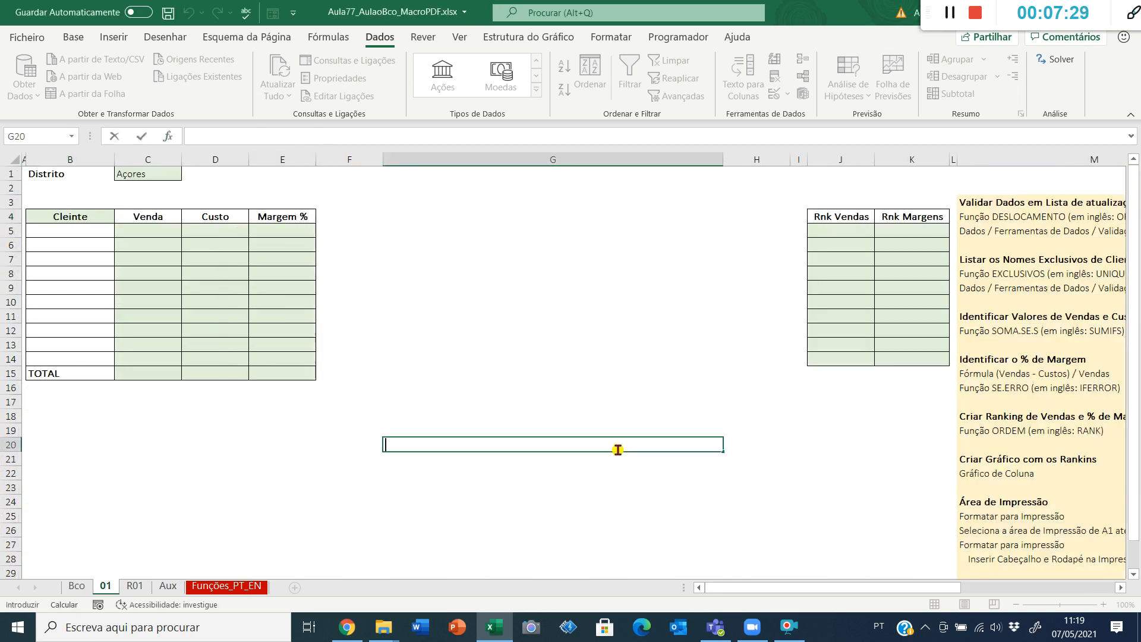
click(101, 371)
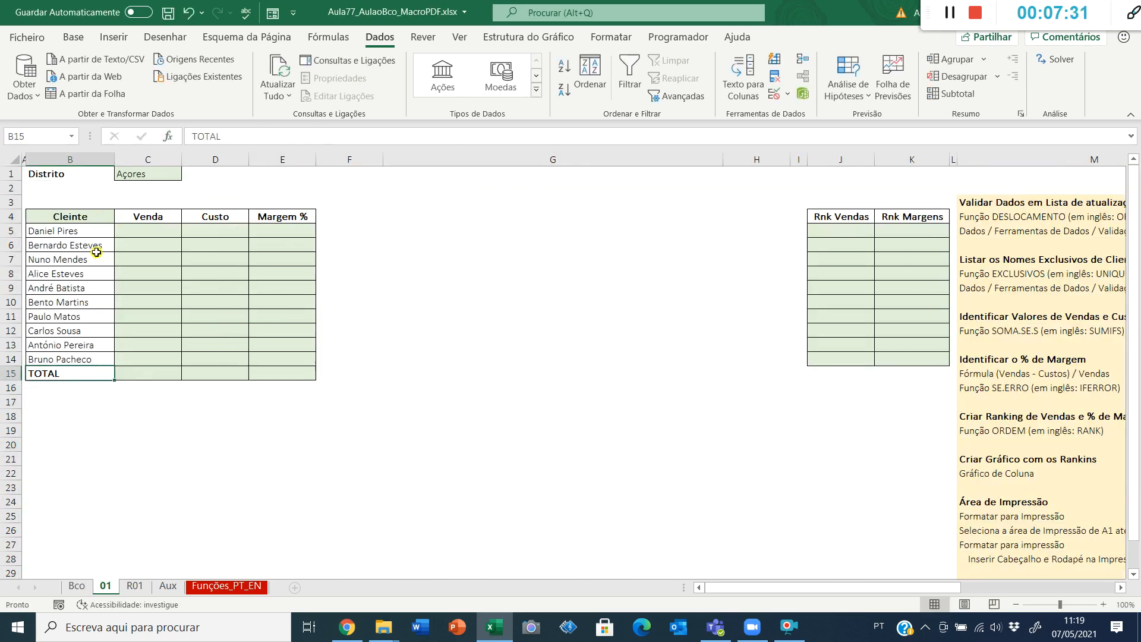
click(85, 218)
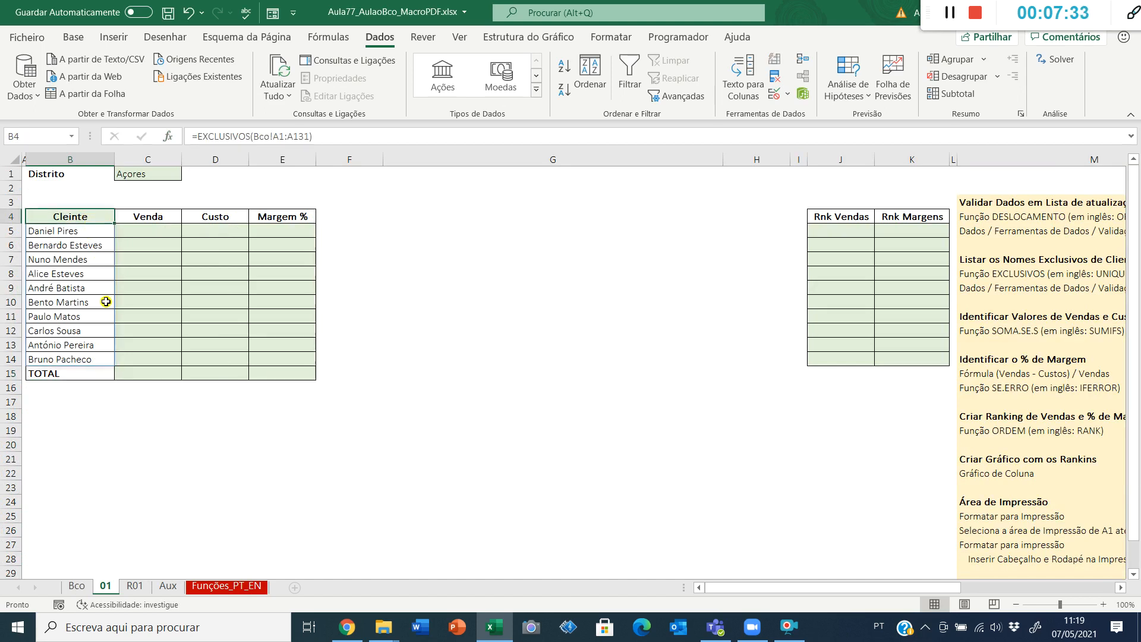
Correct the header spelling in A1 of sheet Bco to "Cliente" and return to sheet 01.
key(ctrl+Page_Up)
key(F2)
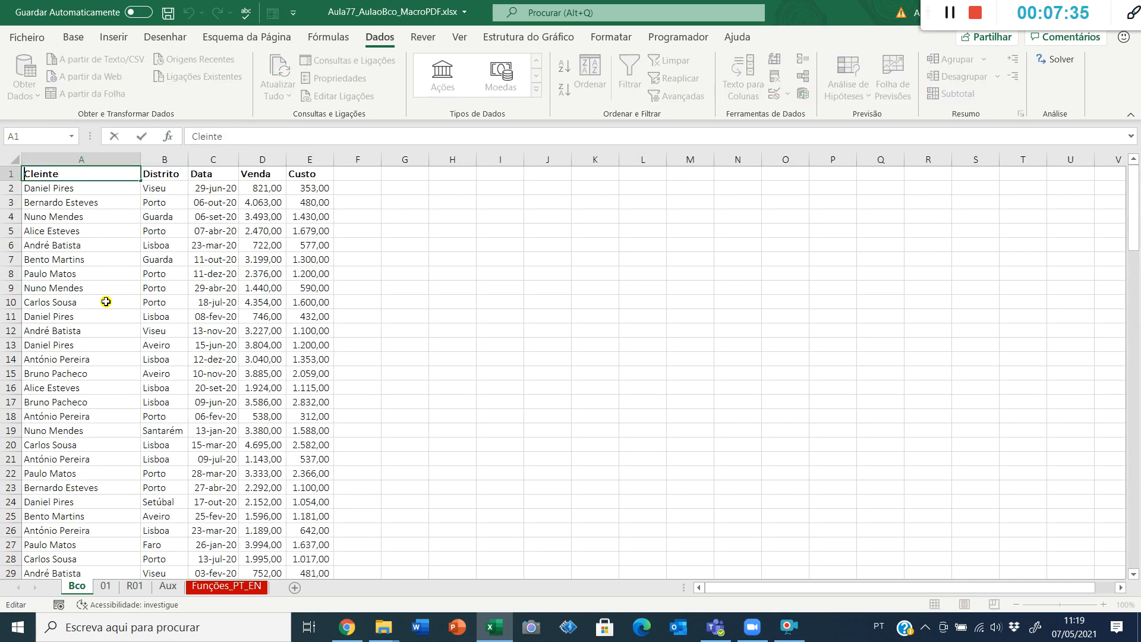
key(Delete)
key(Right)
text(e)
key(Return)
key(ctrl+Page_Down)
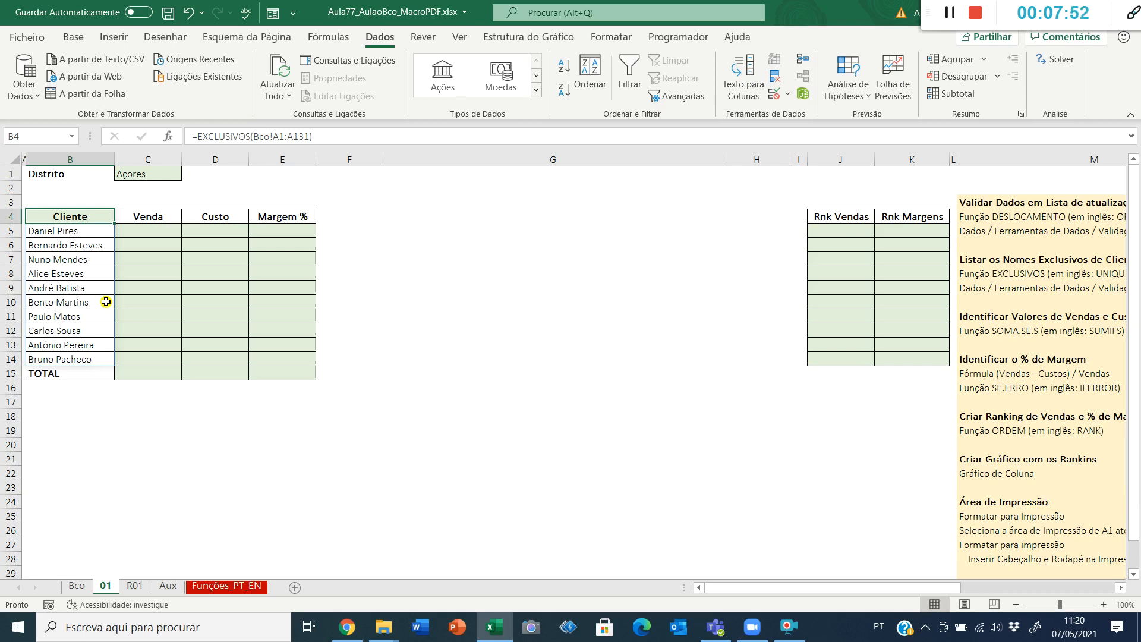
key(Down)
key(Right)
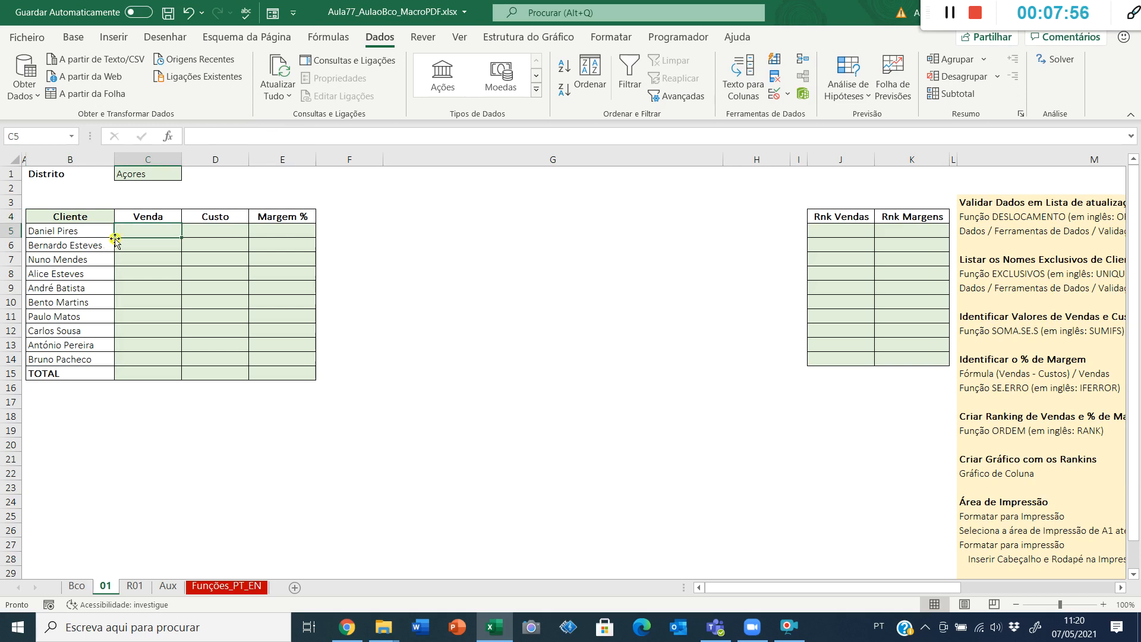
click(125, 174)
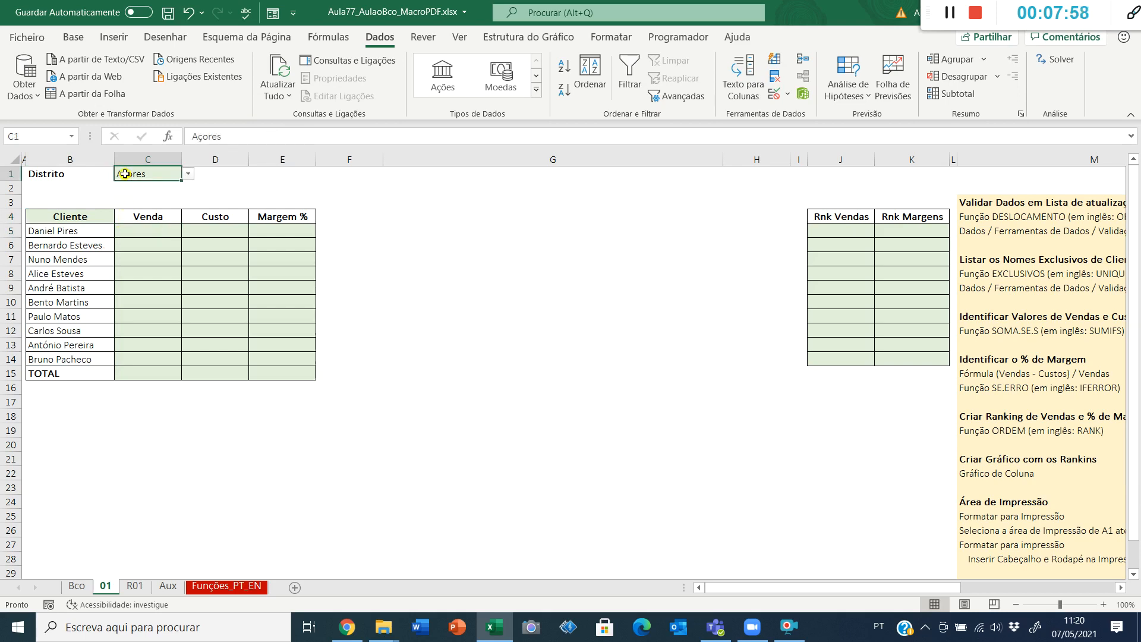
click(44, 233)
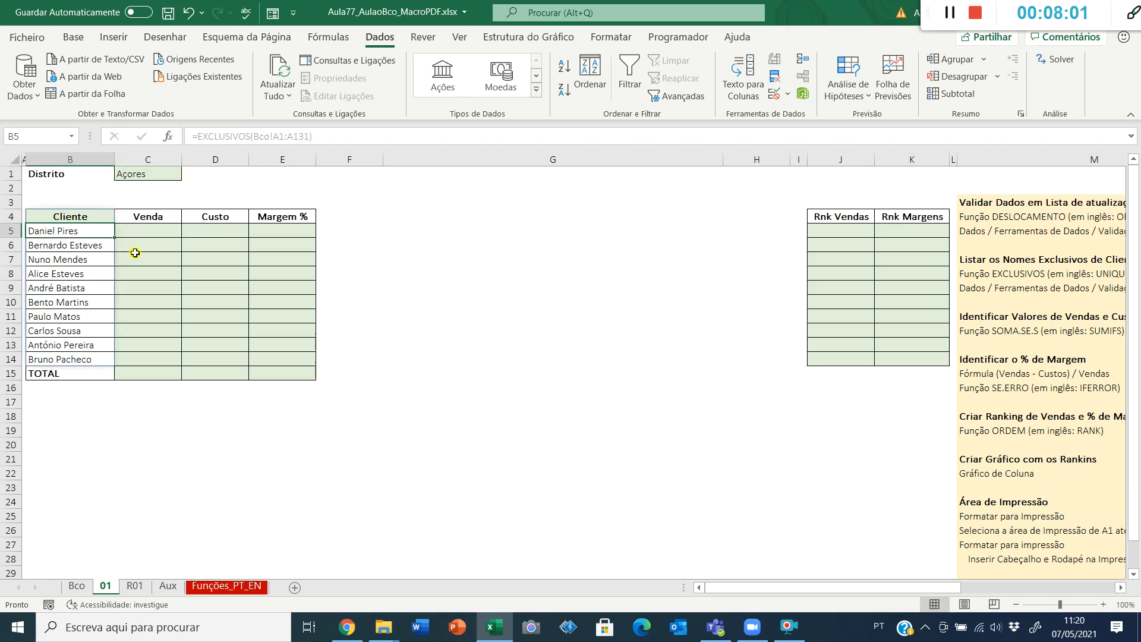
Start a SOMA.SE.S formula in C5 with column D of sheet Bco (Bco!D:D) as the sum range.
click(149, 232)
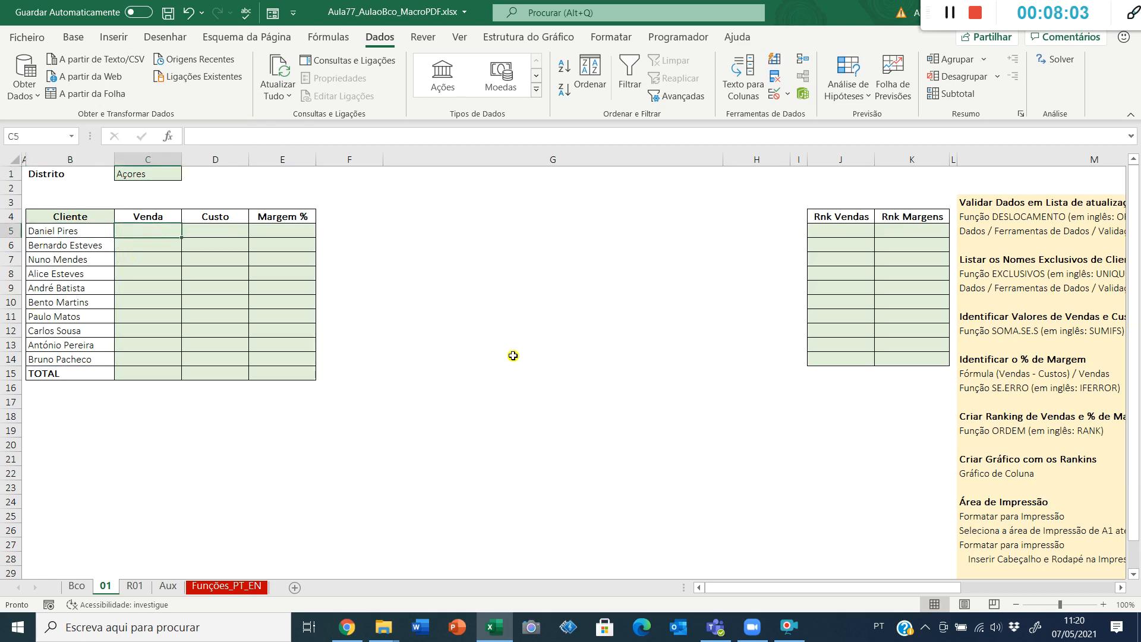
text(=soma)
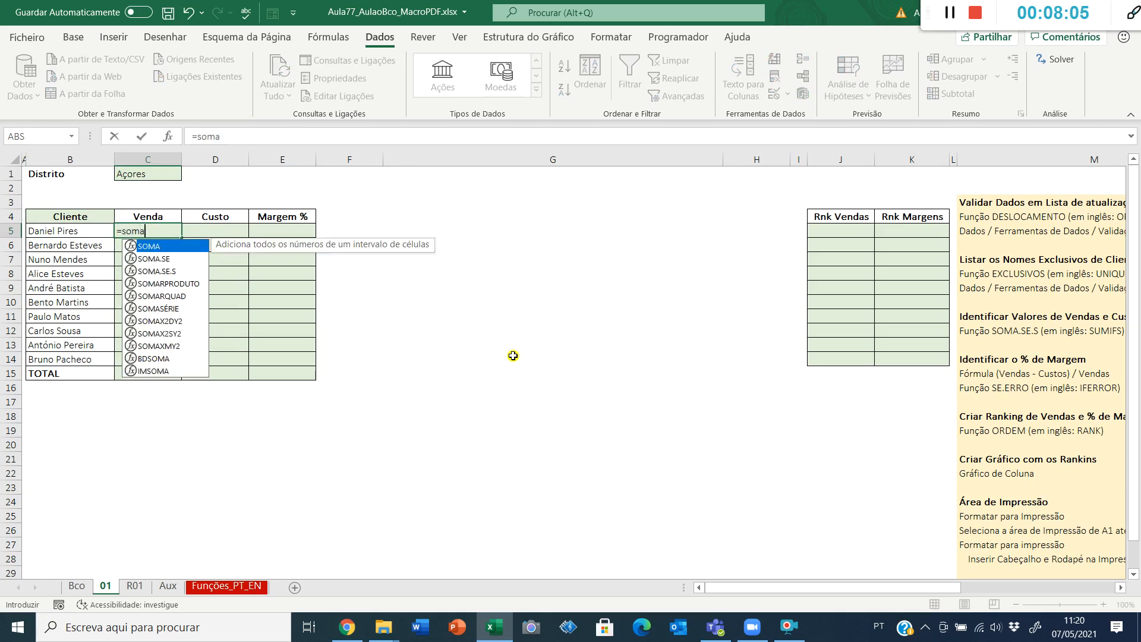
text(.se.se.)
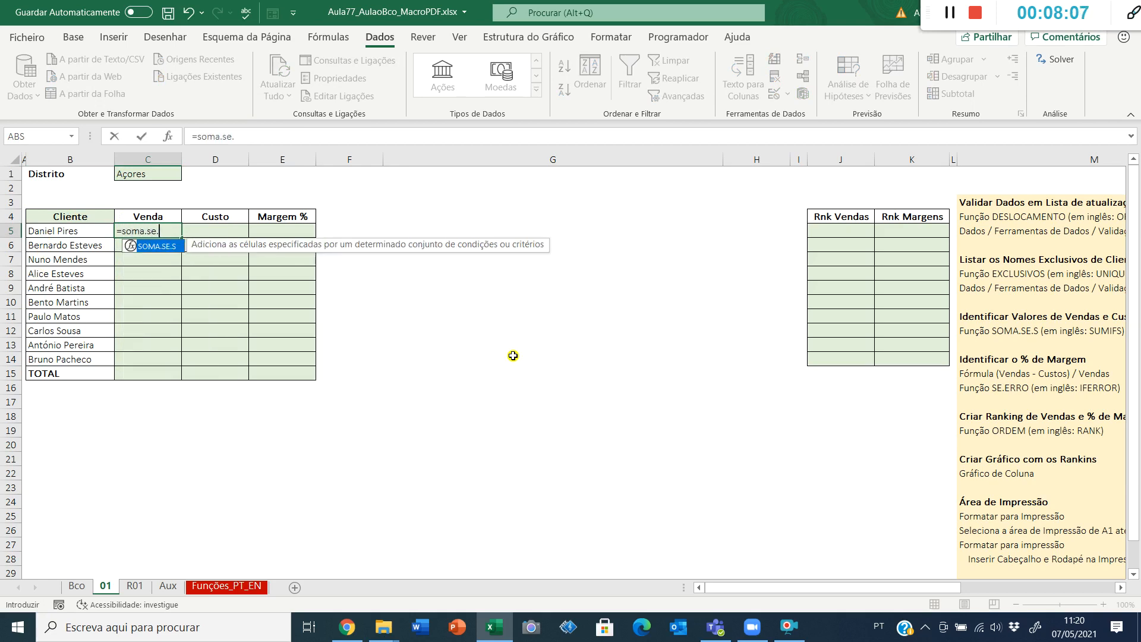
text(8)
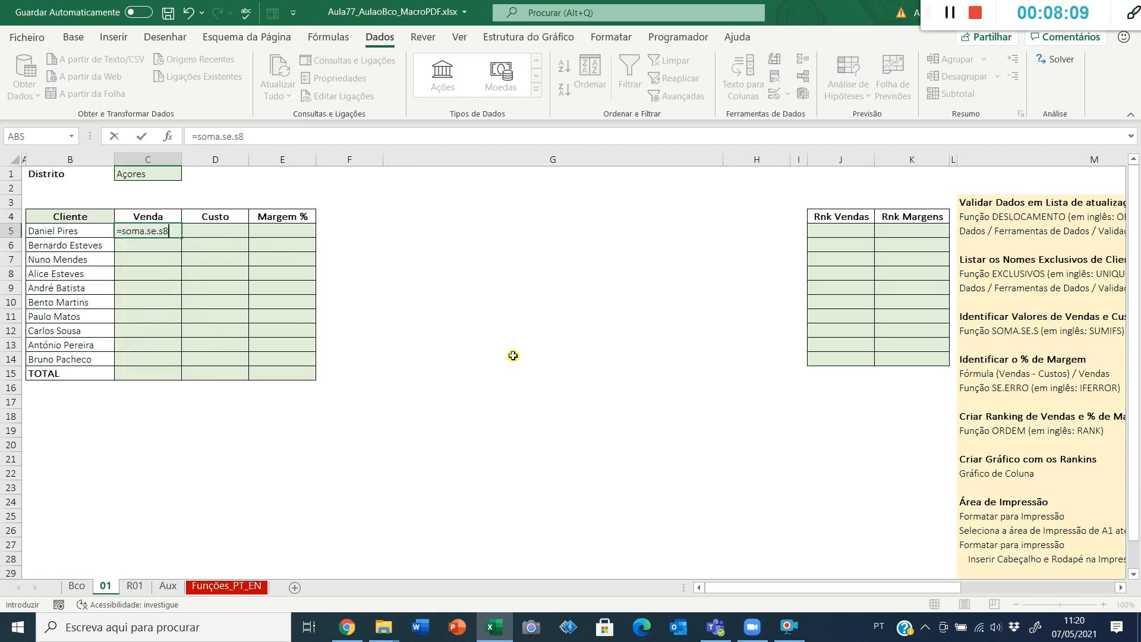
key(BackSpace)
text(()
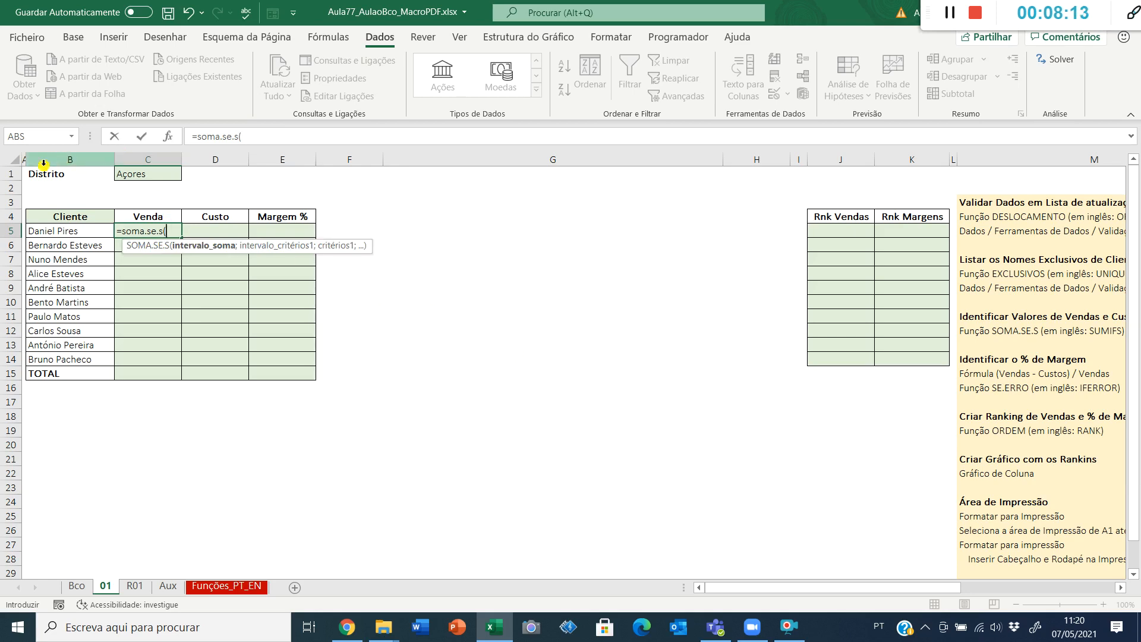
click(168, 136)
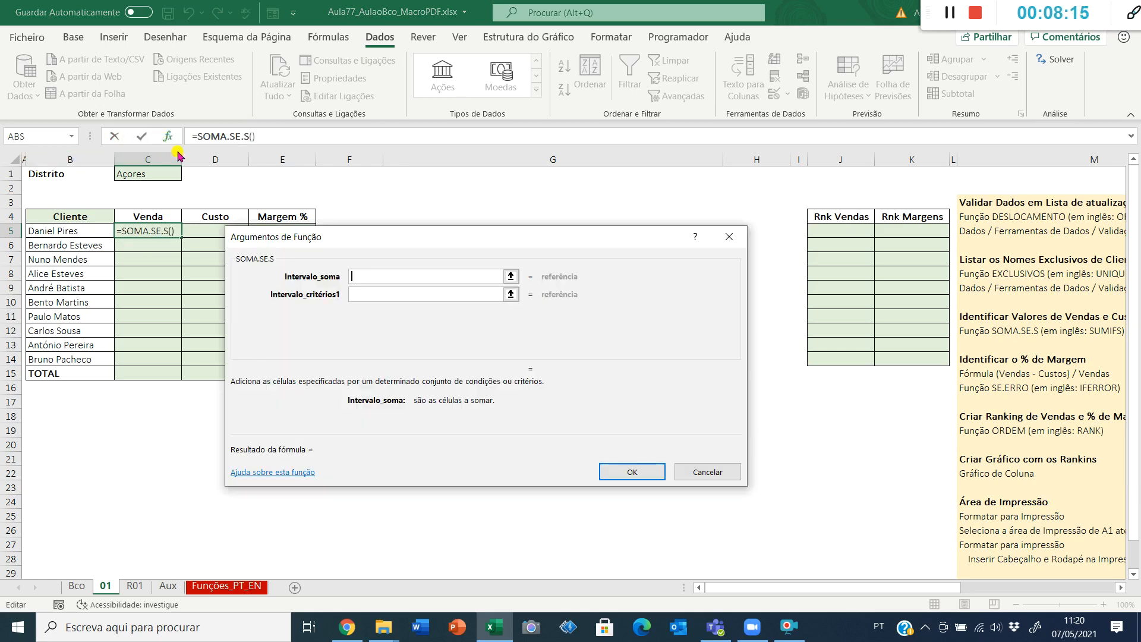
click(77, 585)
click(260, 157)
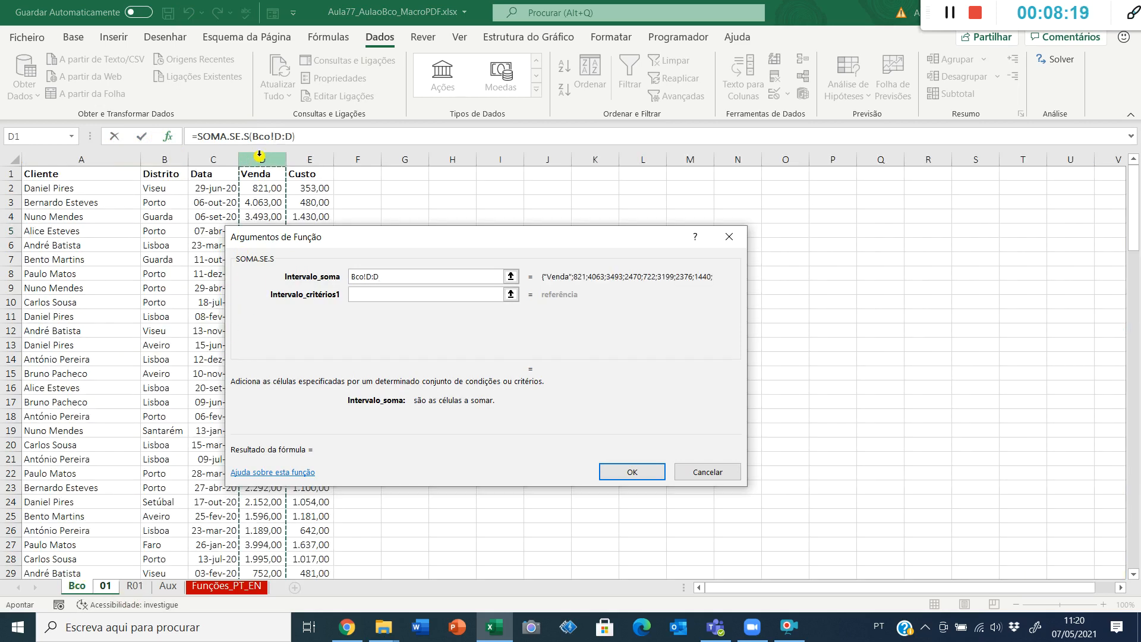
key(Tab)
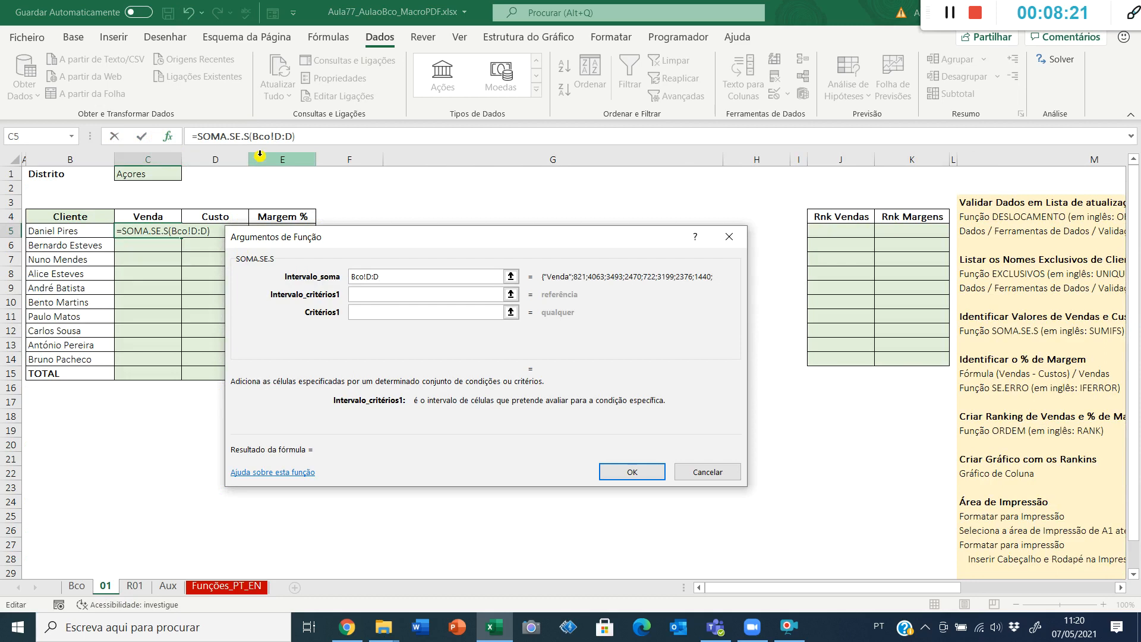
Set the first criteria range to Bco!$A:$A and its criterion to the client cell $B5.
click(72, 587)
click(84, 160)
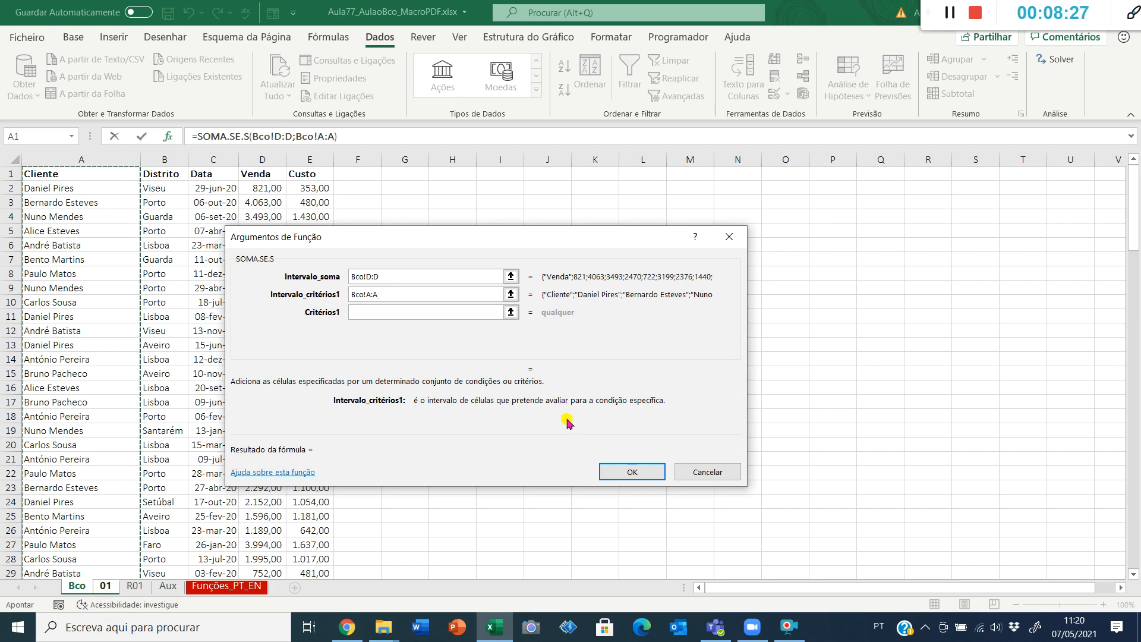
key(F4)
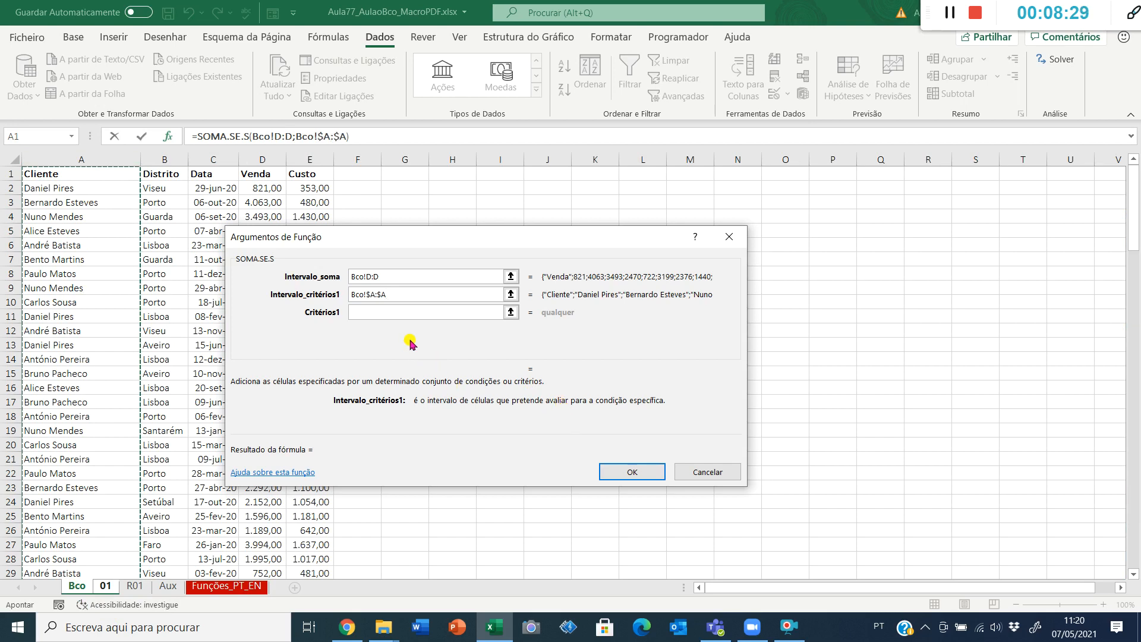
click(395, 313)
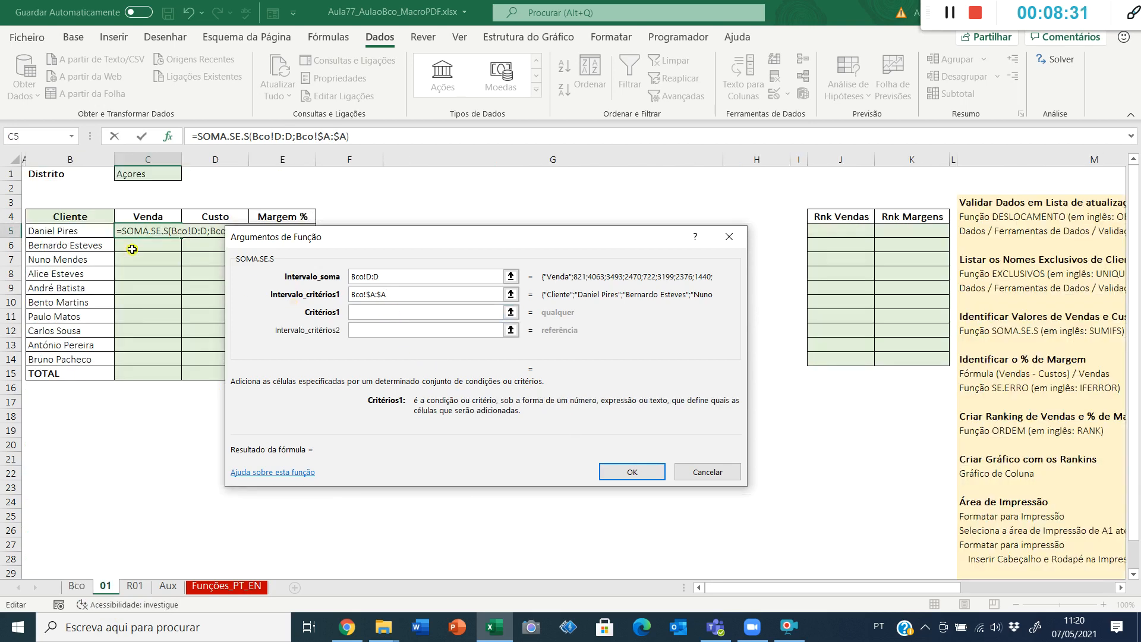
click(83, 235)
key(F4)
key(F4)
key(F4)
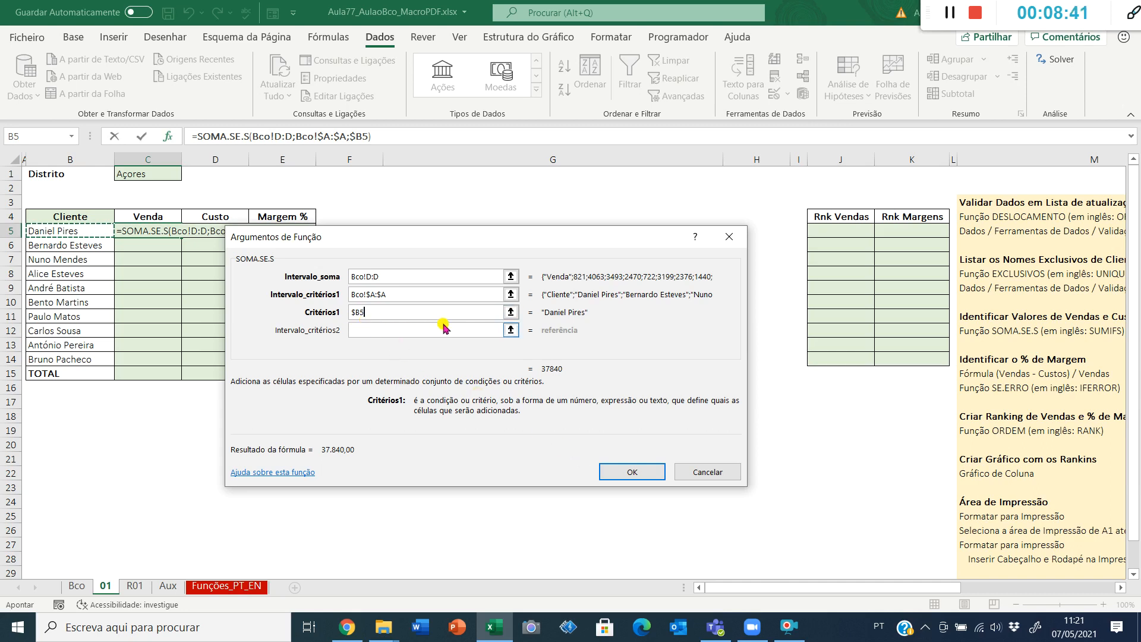
Add Bco!$B:$B as the second criteria range with the district cell $C$1 as criterion, and confirm the formula.
click(362, 331)
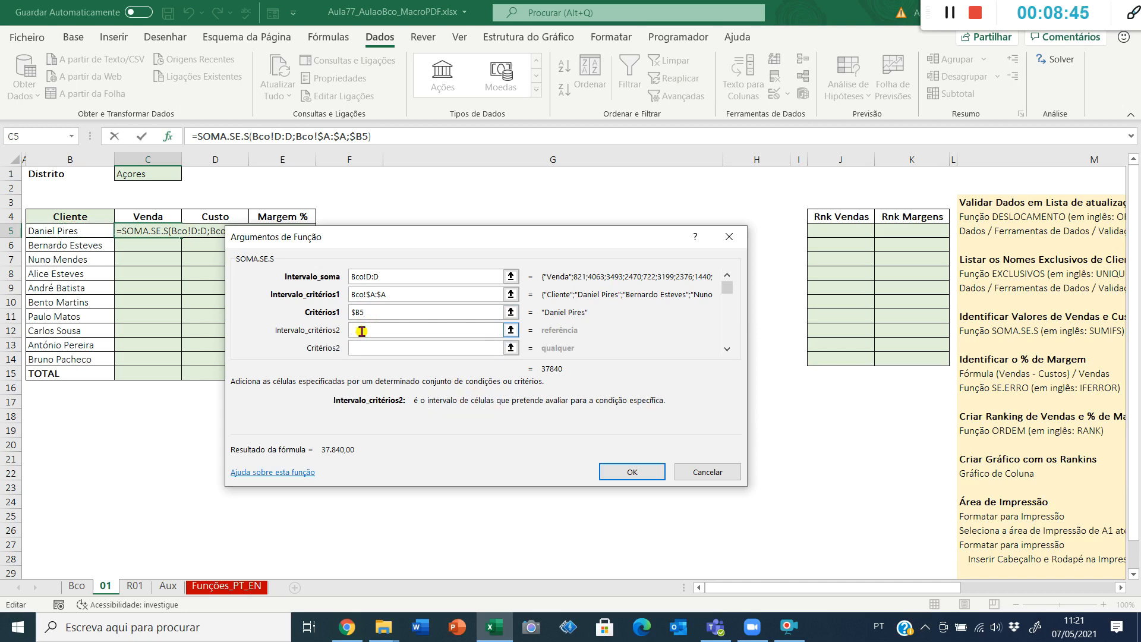
click(76, 586)
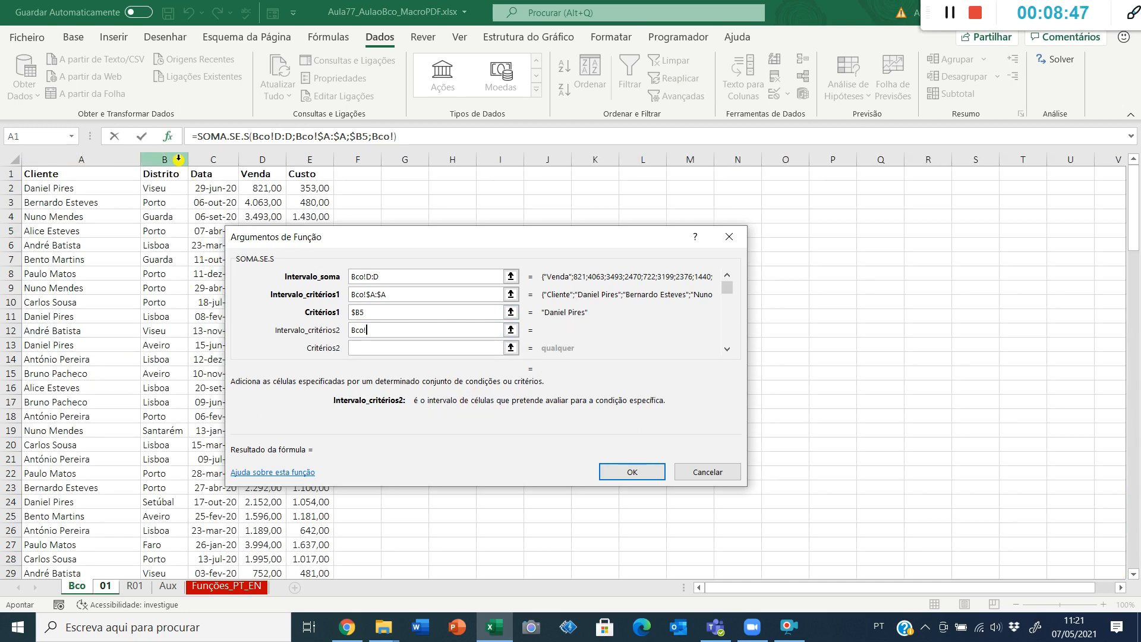
click(179, 161)
key(F4)
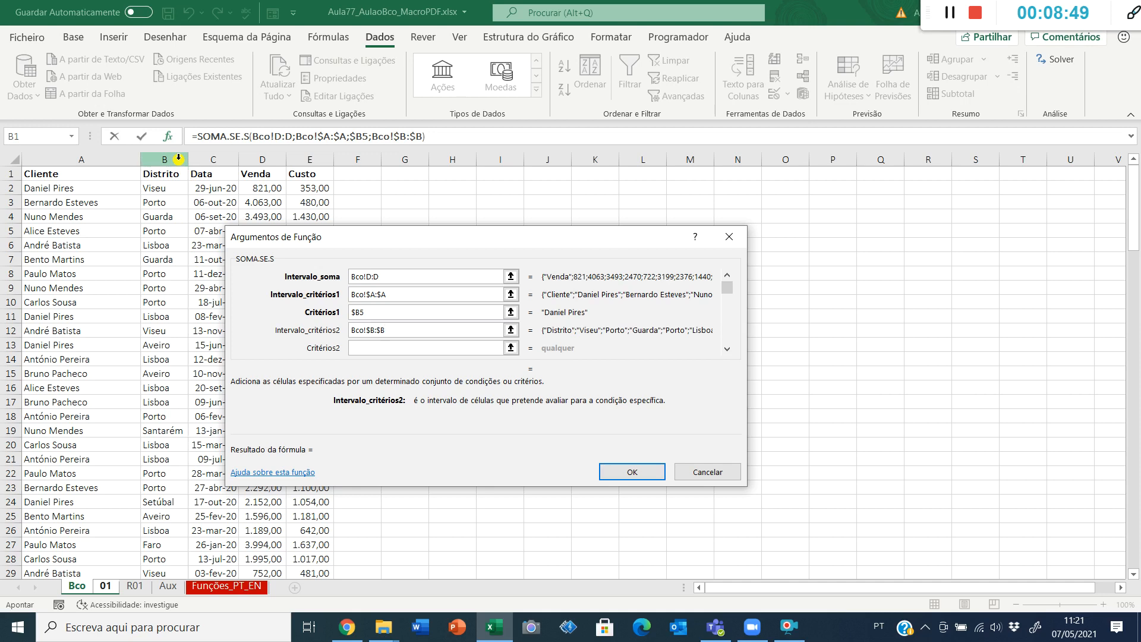
key(Tab)
click(148, 173)
key(F4)
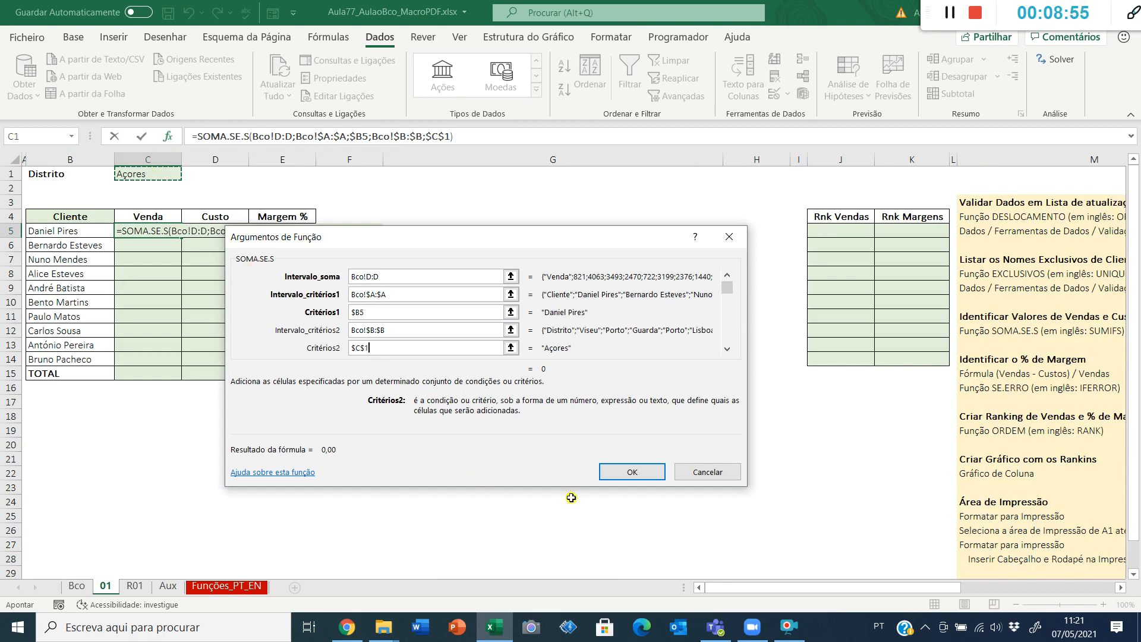
click(632, 471)
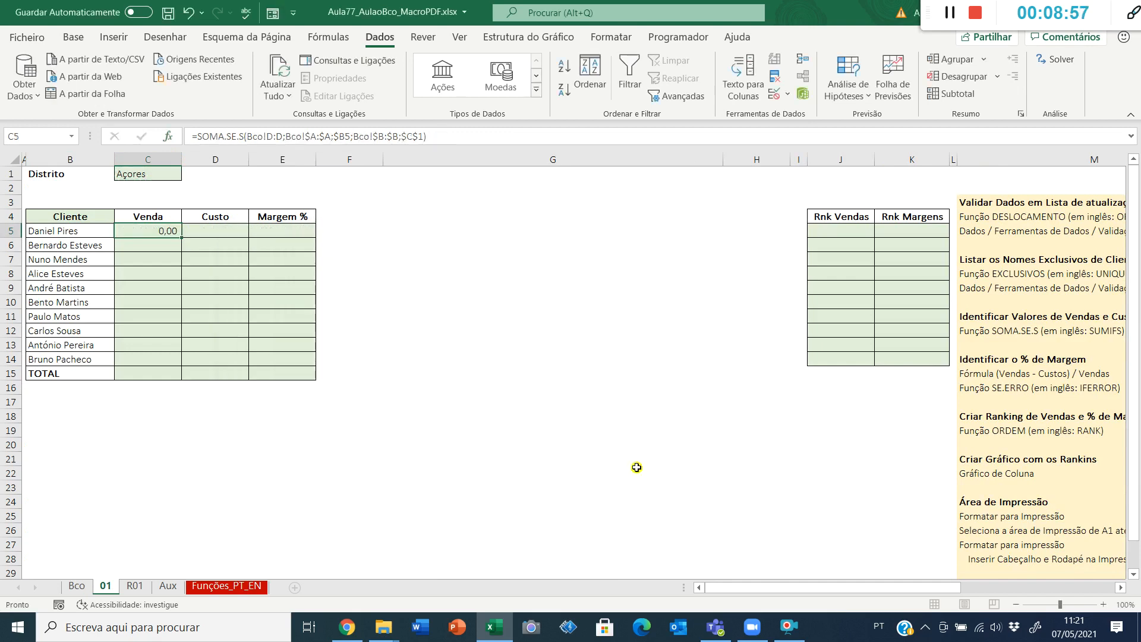
Fill the C5 sales formula down through C15, and replace the TOTAL cell C15 with a SOMA of C5:C14.
double_click(183, 236)
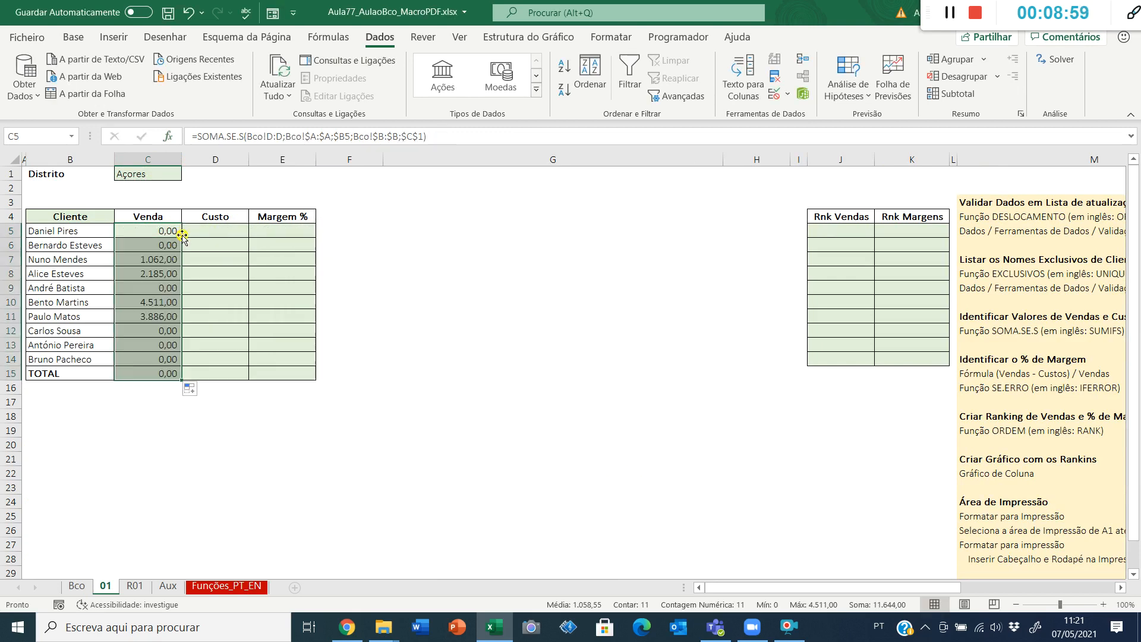
click(141, 257)
click(141, 375)
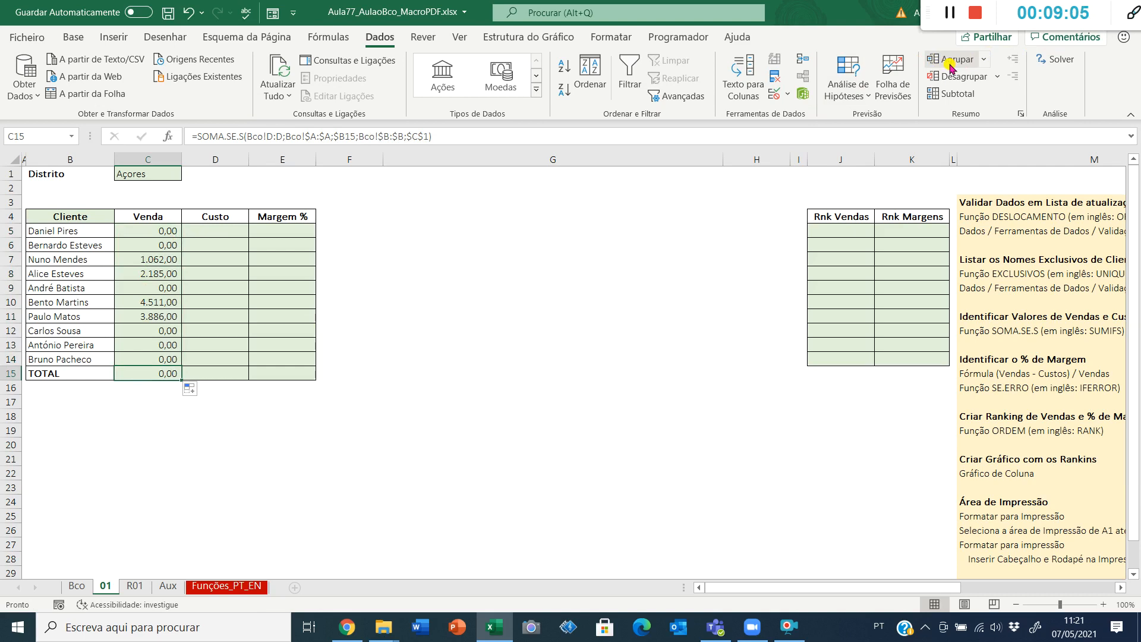
text(=soma()
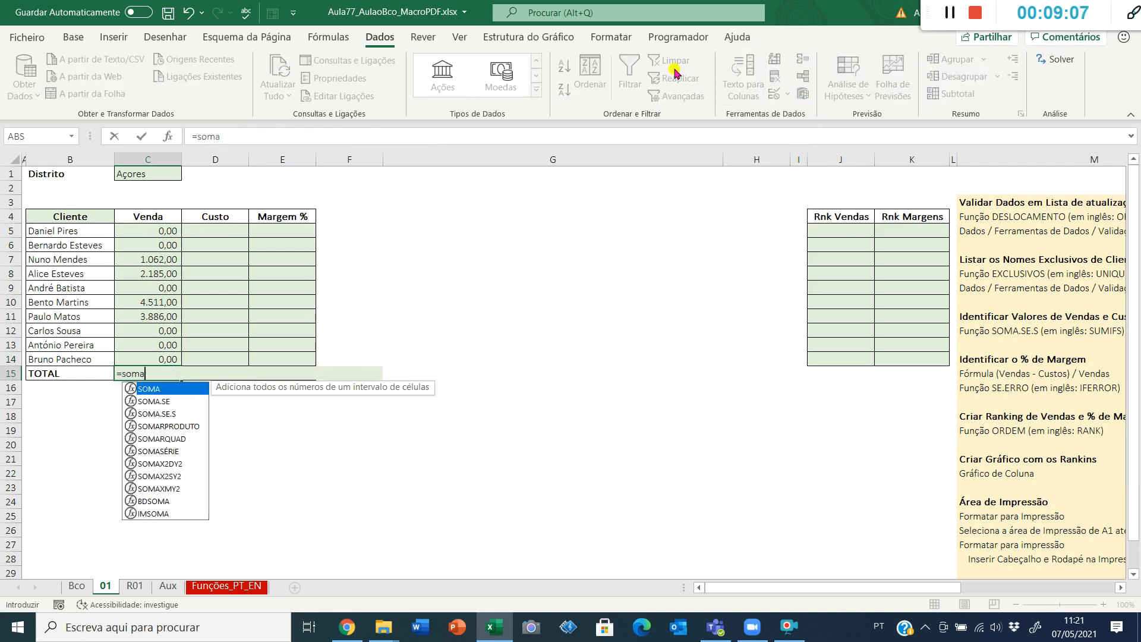
key(Up)
key(ctrl+shift+Up)
key(shift+Down)
key(Return)
Copy the Venda formulas and total from C5:C15 into the Custo column starting at D5.
key(Up)
key(ctrl+Up)
key(Down)
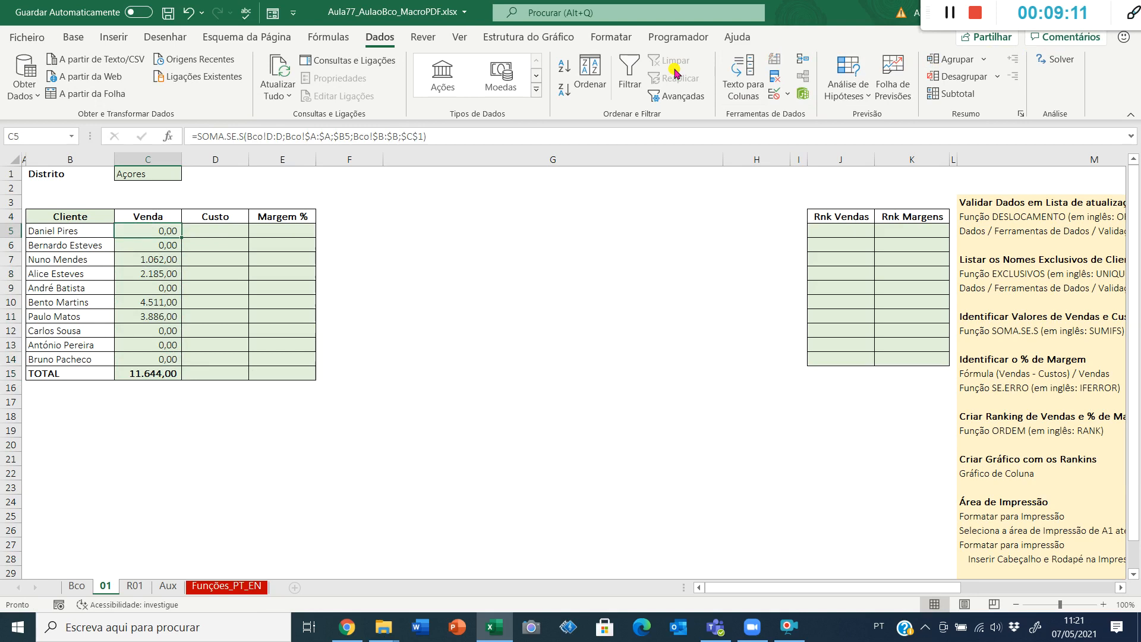
key(ctrl+shift+Down)
key(ctrl+c)
key(Right)
key(Return)
Review the SOMA.SE.S function arguments of D6, including its sum range, client criterion and district criterion.
key(Down)
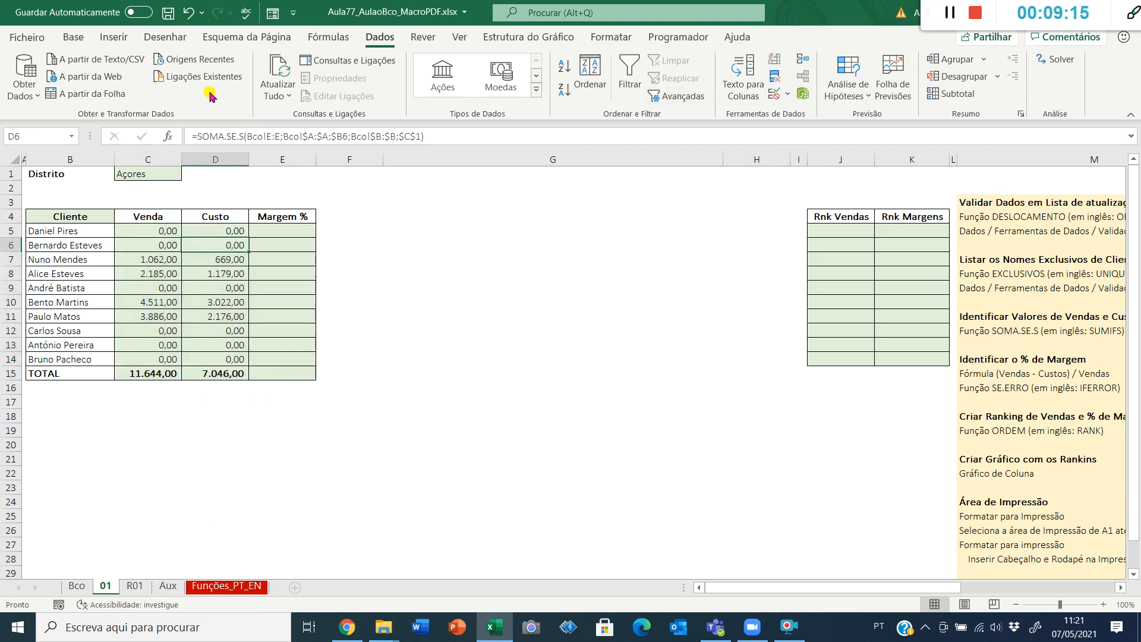
key(F2)
click(168, 139)
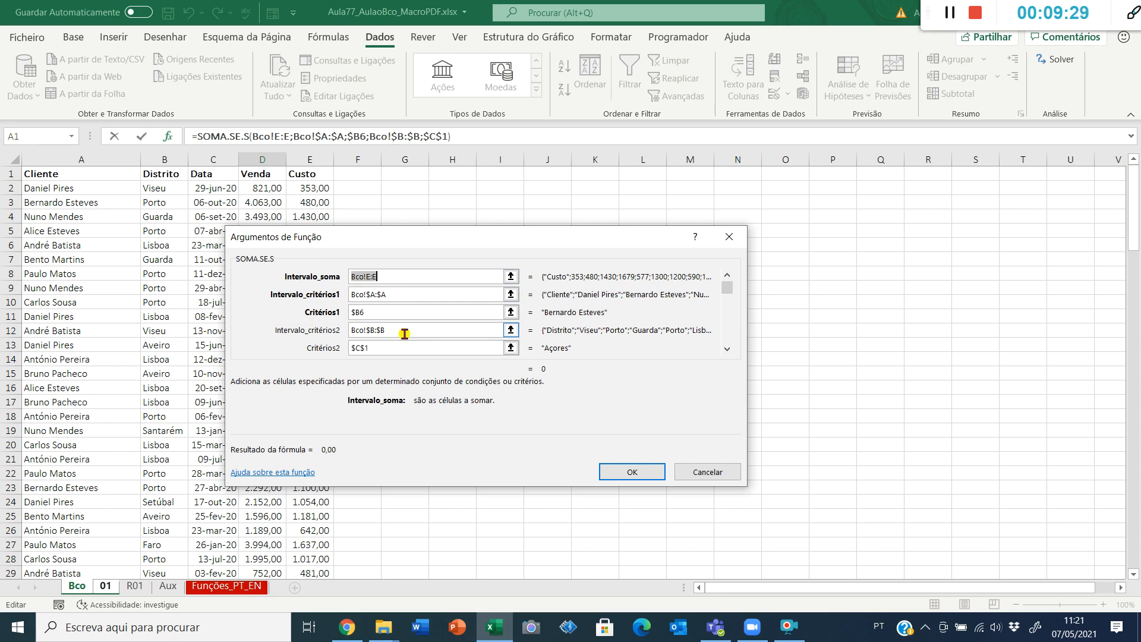
click(378, 313)
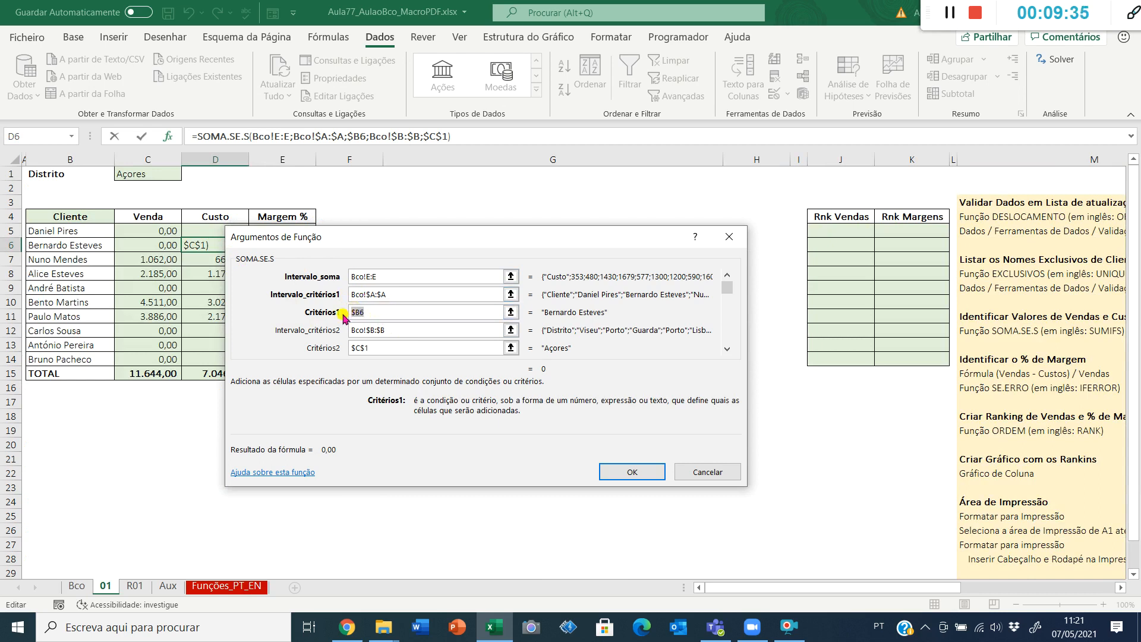
click(369, 347)
click(636, 472)
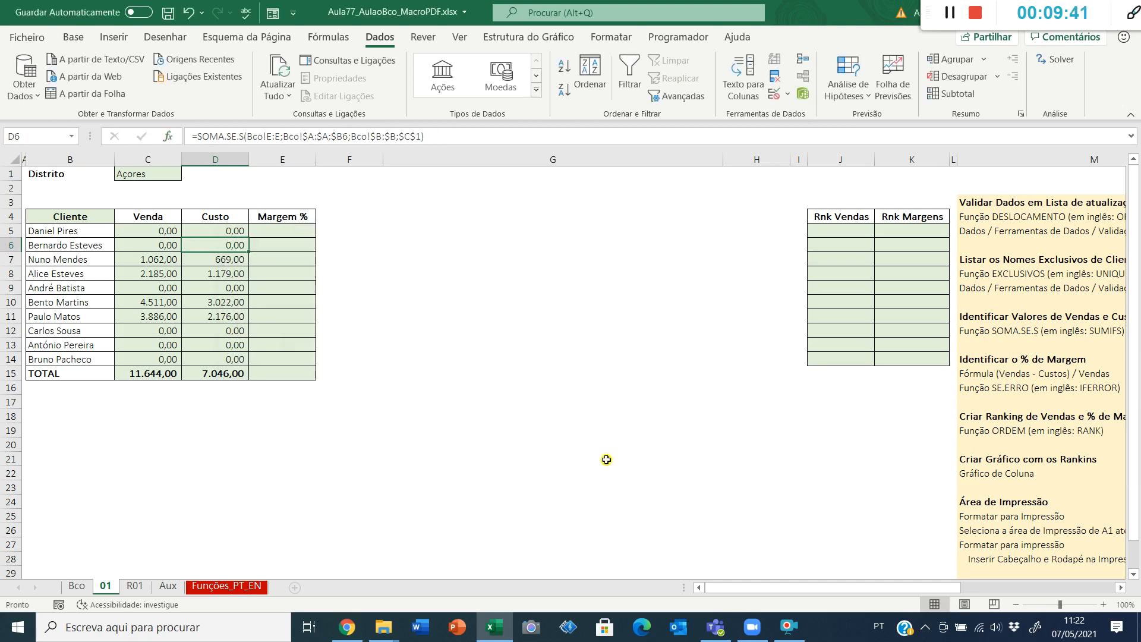
Enter the margin formula =(C5-D5)/C5 in E5.
click(282, 232)
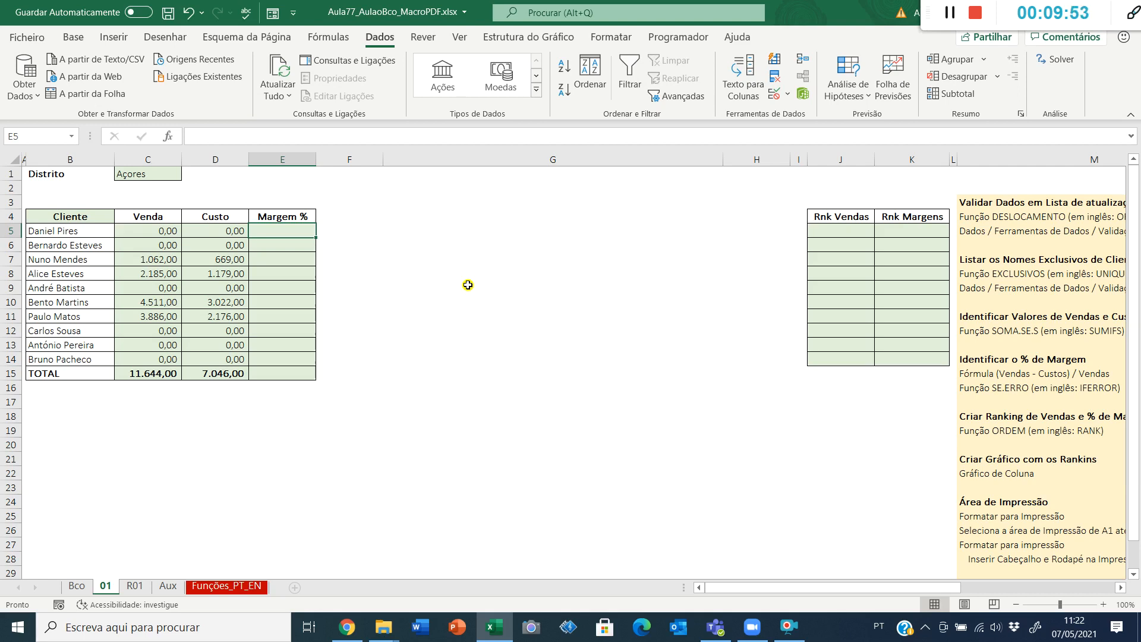
text(=()
key(Left)
key(Left)
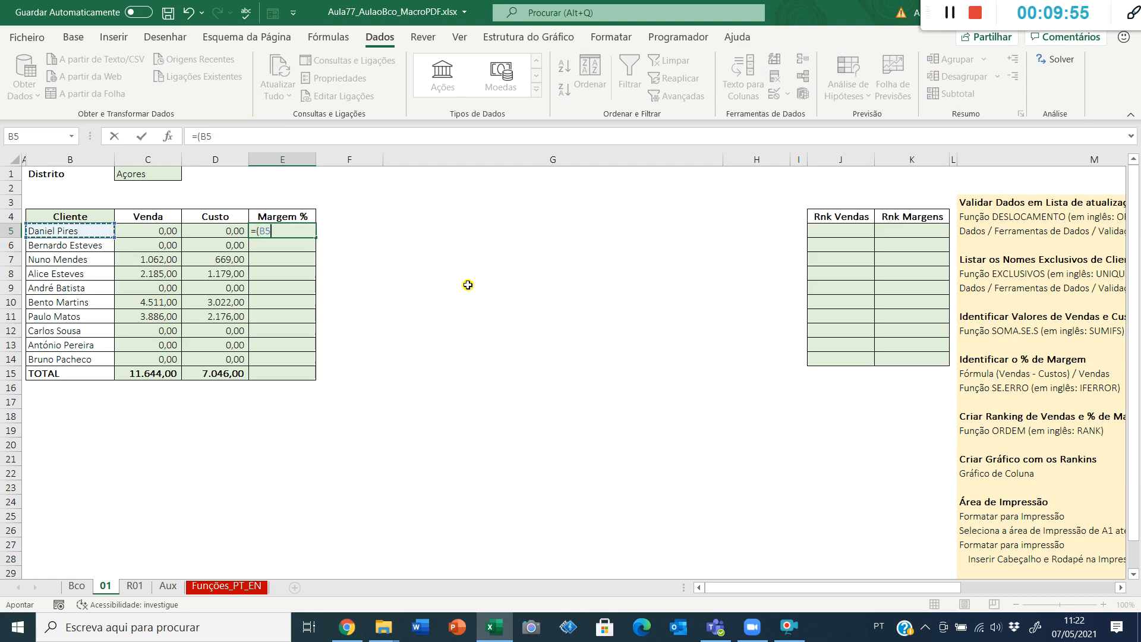
text(-)
key(Left)
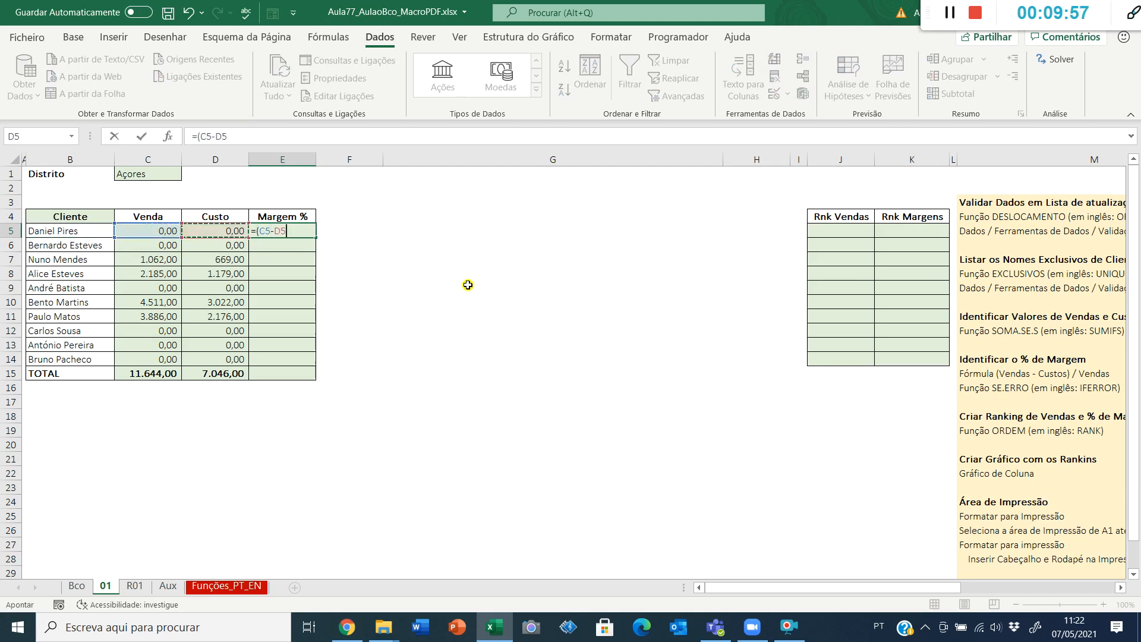
key(ctrl+Return)
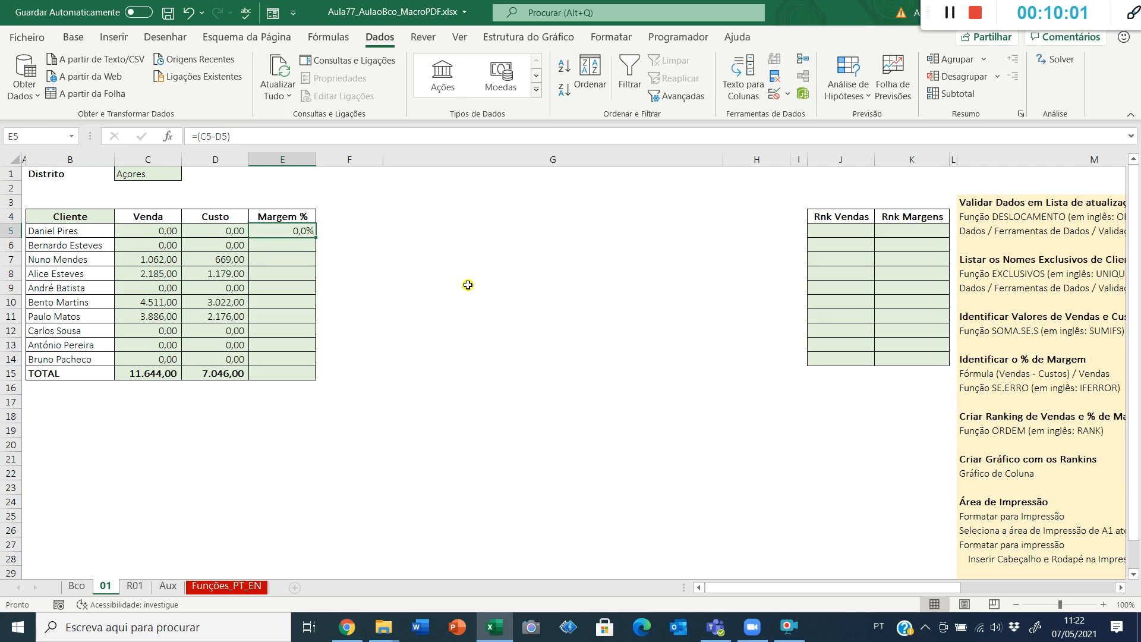
key(F2)
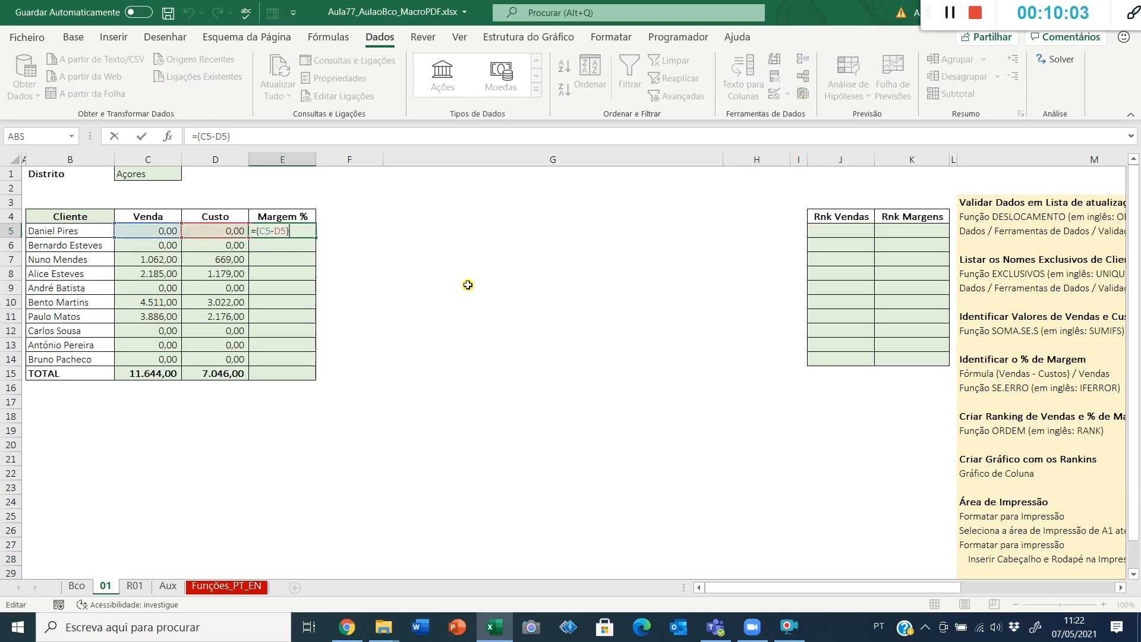
text(/)
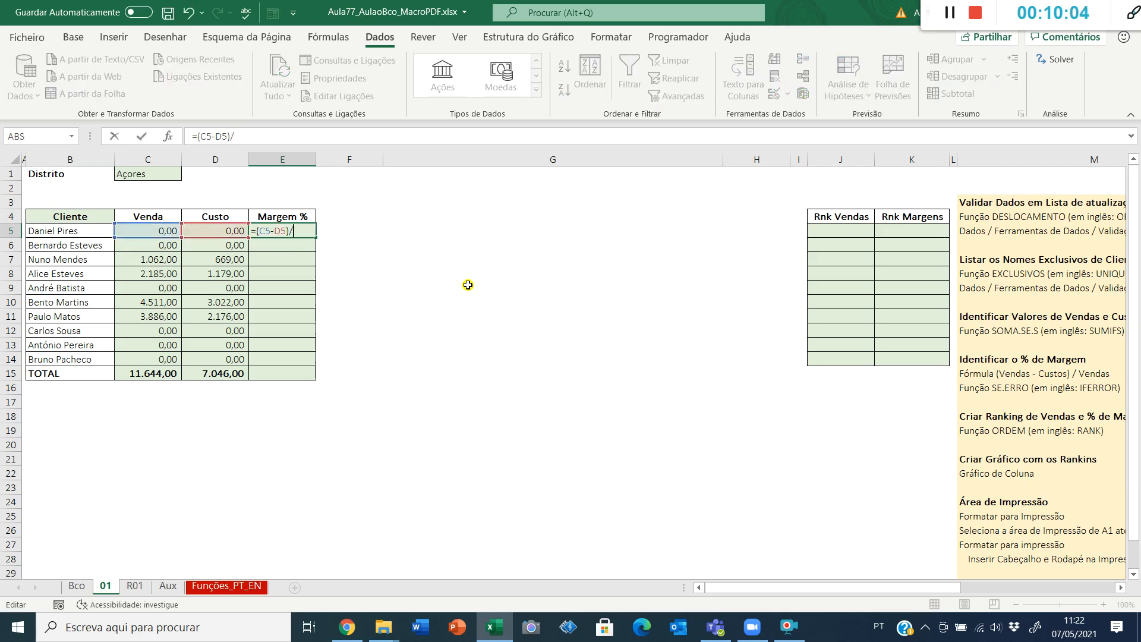
click(164, 233)
key(Return)
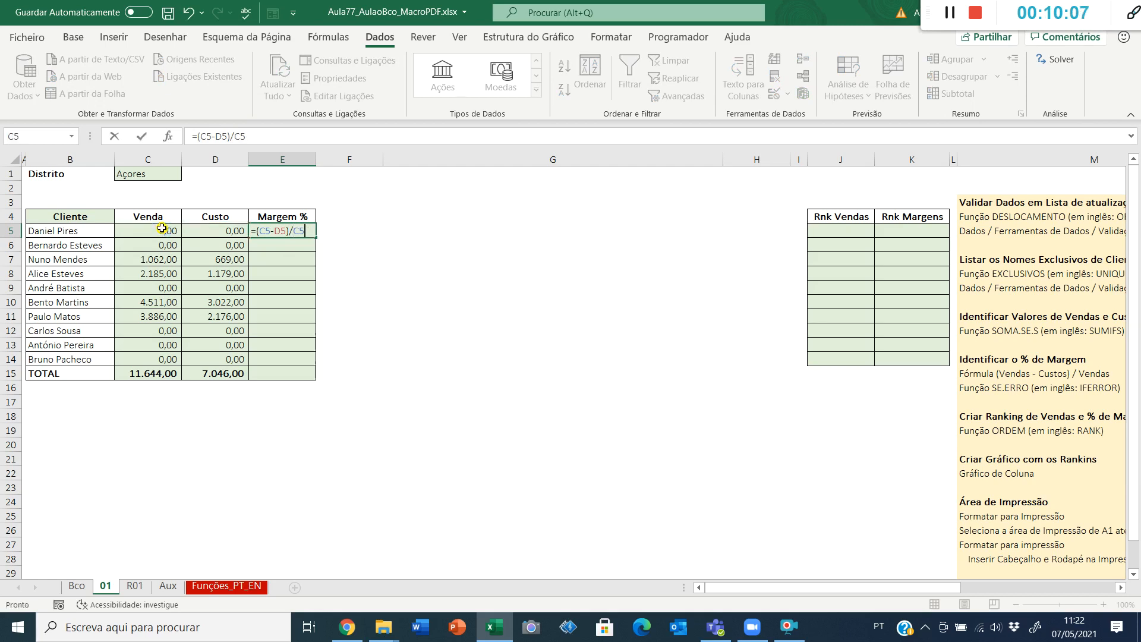
Copy the margin formula from E5 down the Margem % column through the TOTAL row, E15, and return to E5.
key(Up)
key(ctrl+c)
key(Left)
key(ctrl+Down)
key(Right)
key(ctrl+shift+Up)
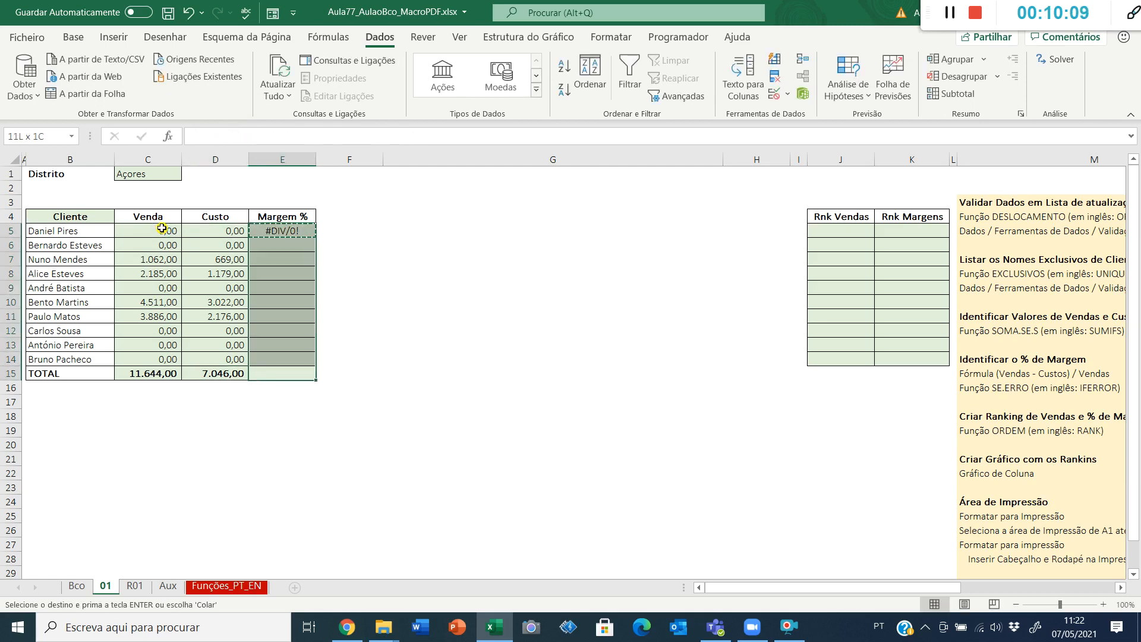
key(Return)
key(Up)
key(ctrl+Up)
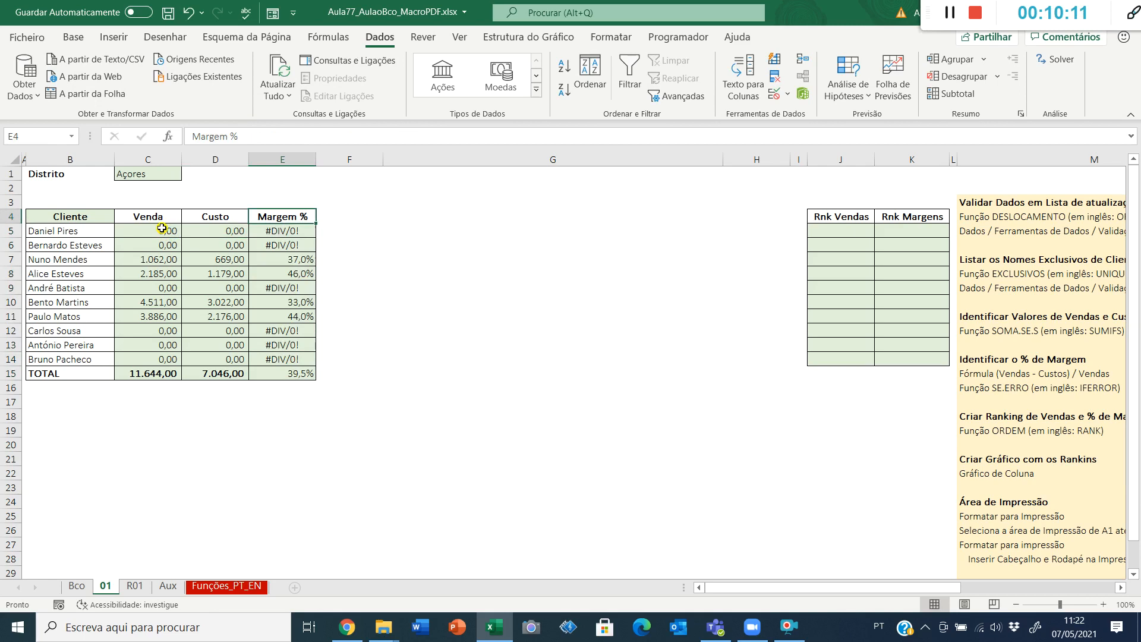
key(Down)
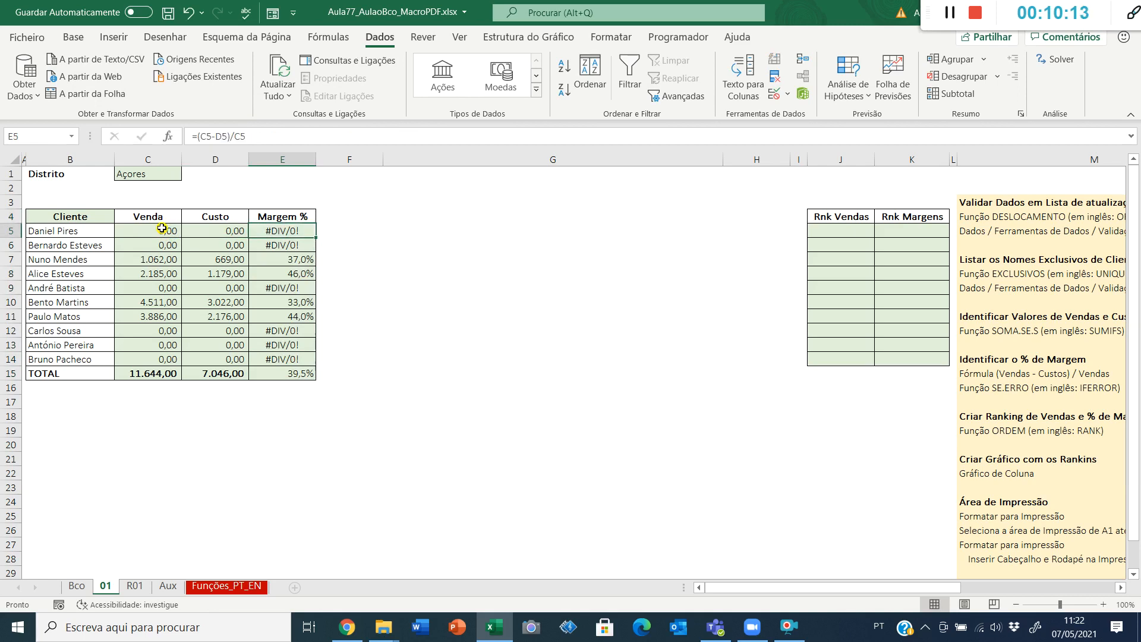
Wrap the margin formula in E5 in SE.ERRO with 0 as the value if error, giving =SE.ERRO((C5-D5)/C5;0).
key(F2)
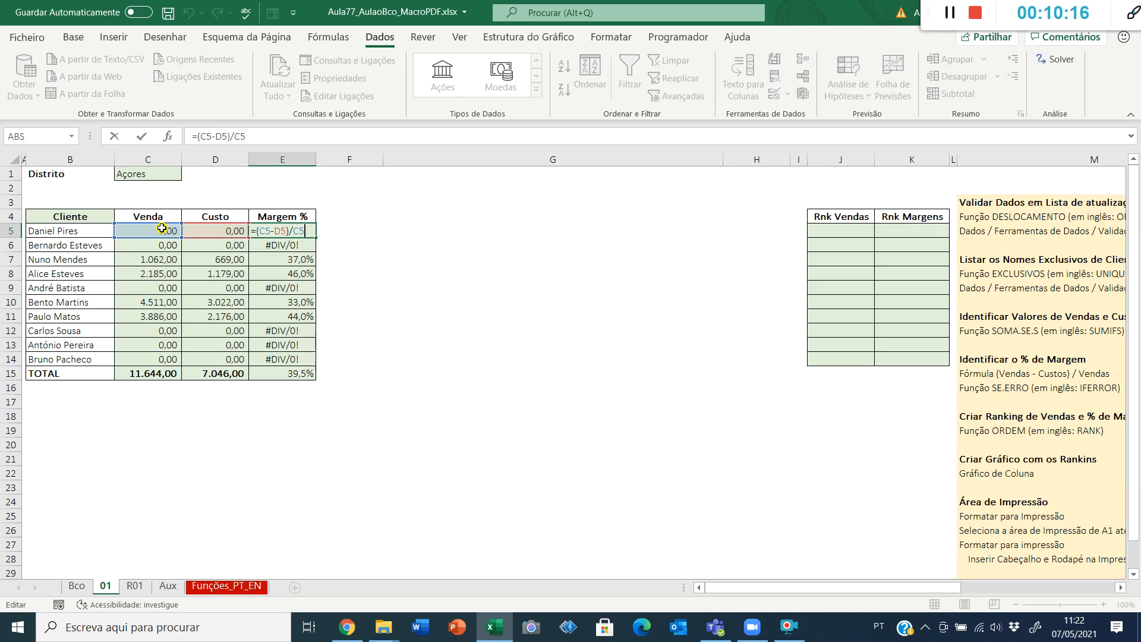
key(ctrl+Return)
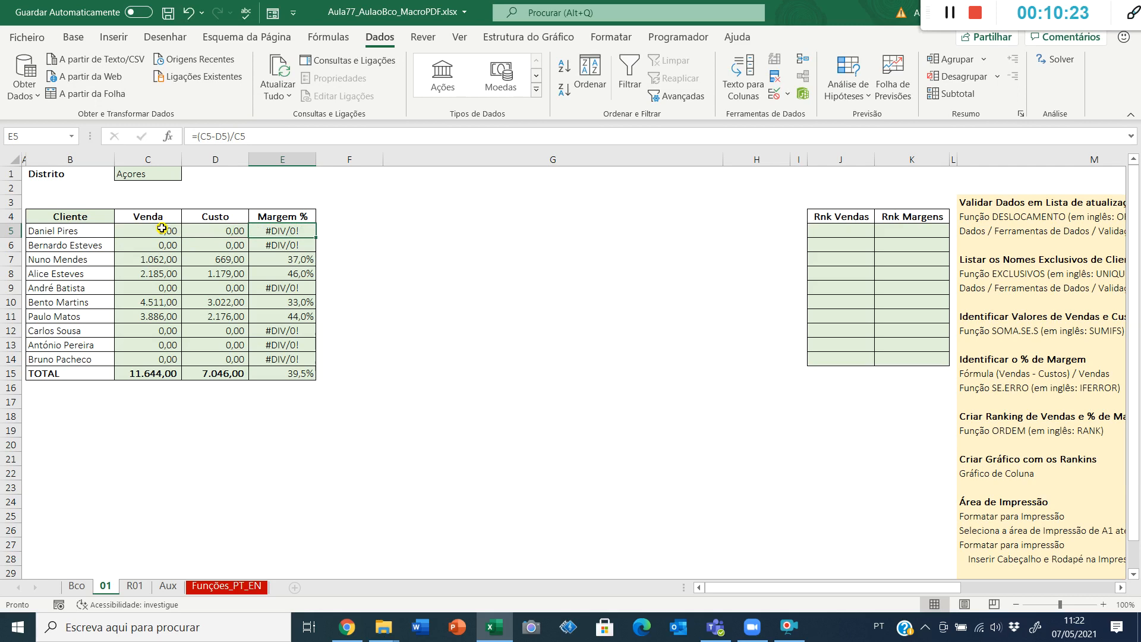
key(F2)
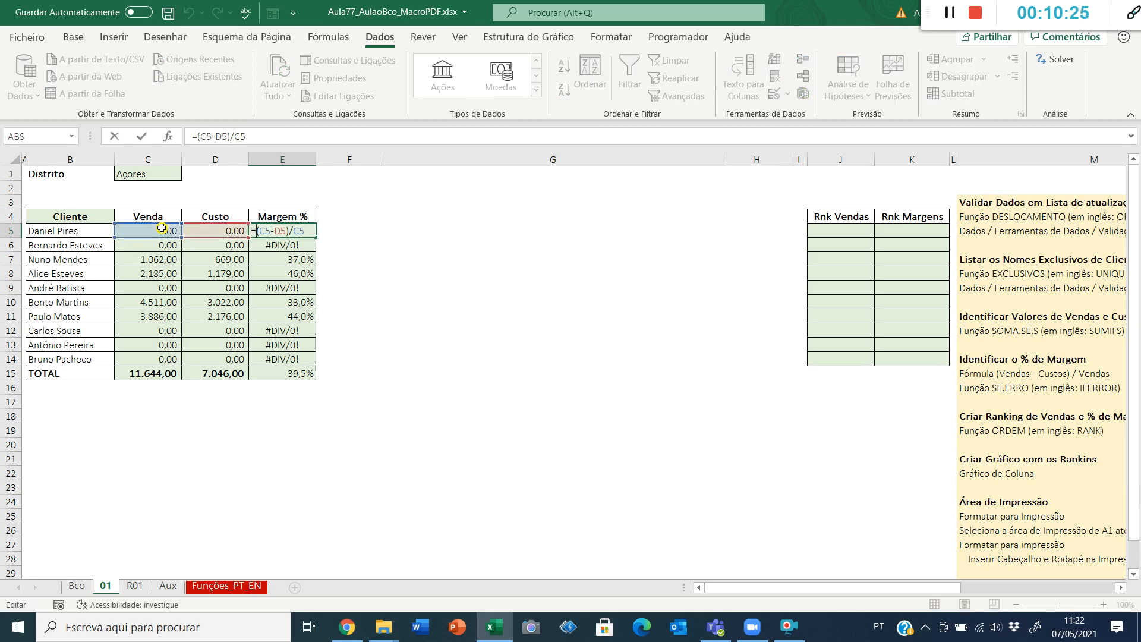
key(Home)
key(Right)
text(se.er)
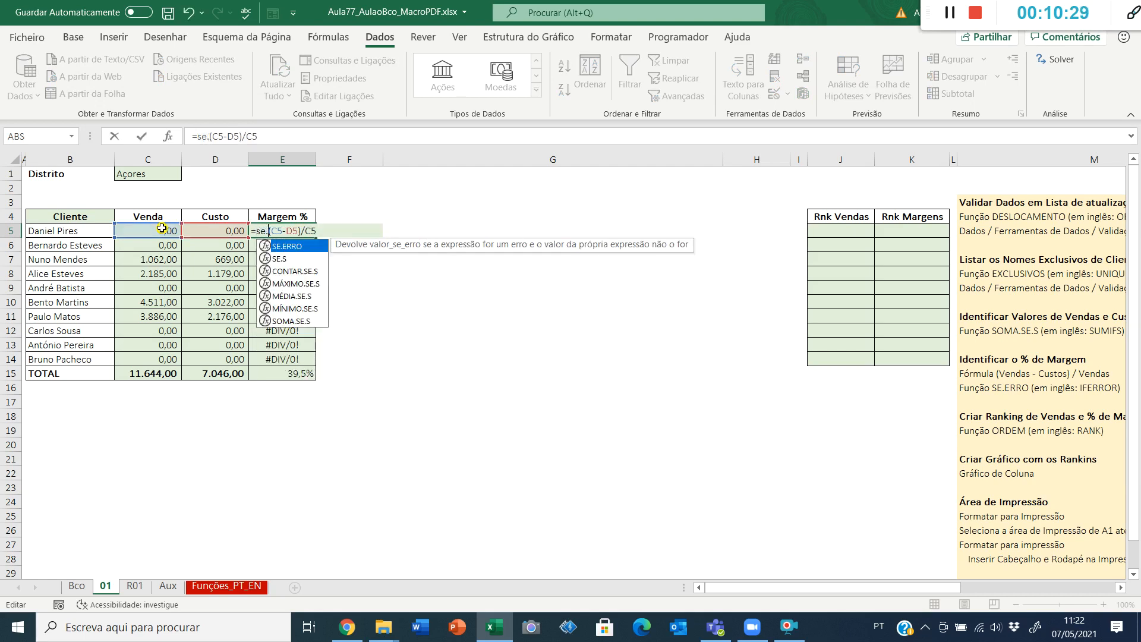
text(ro()
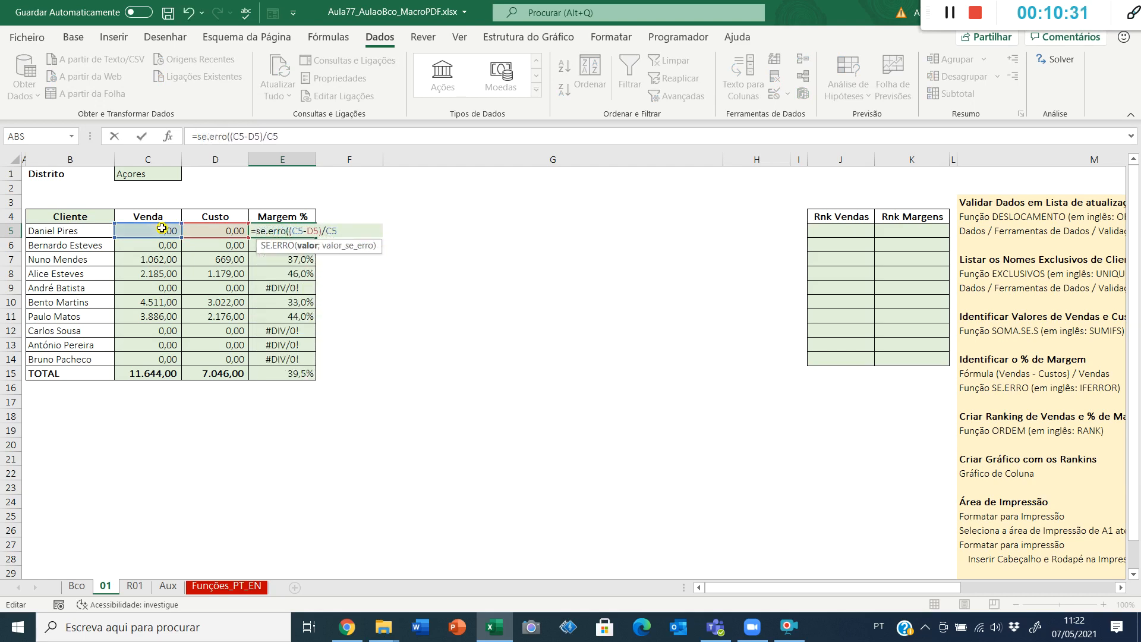
click(168, 136)
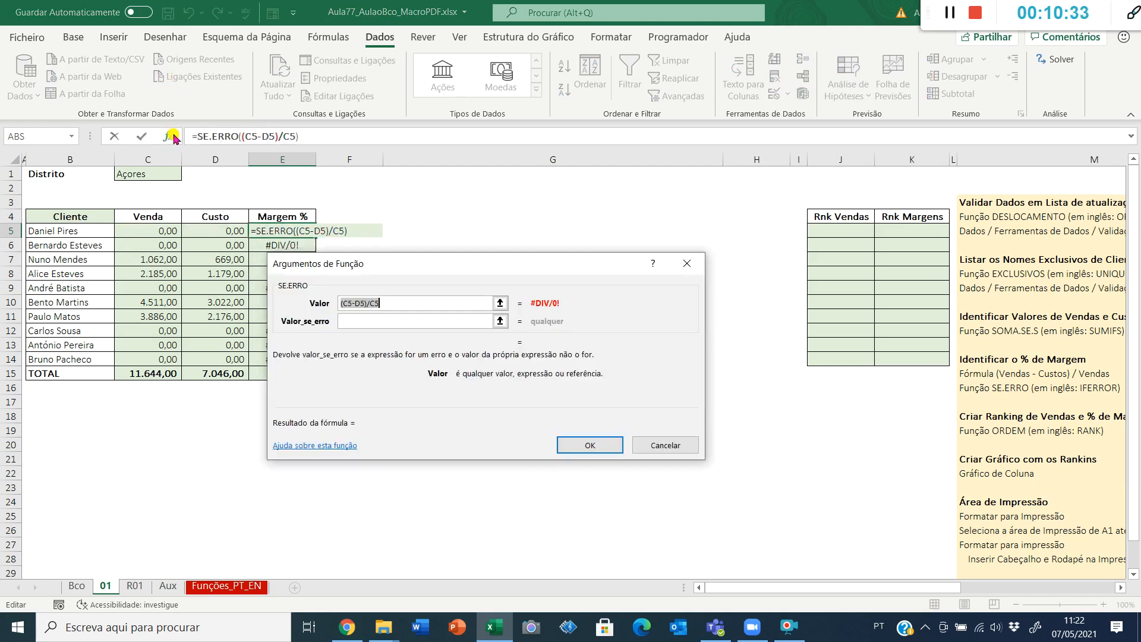
click(368, 321)
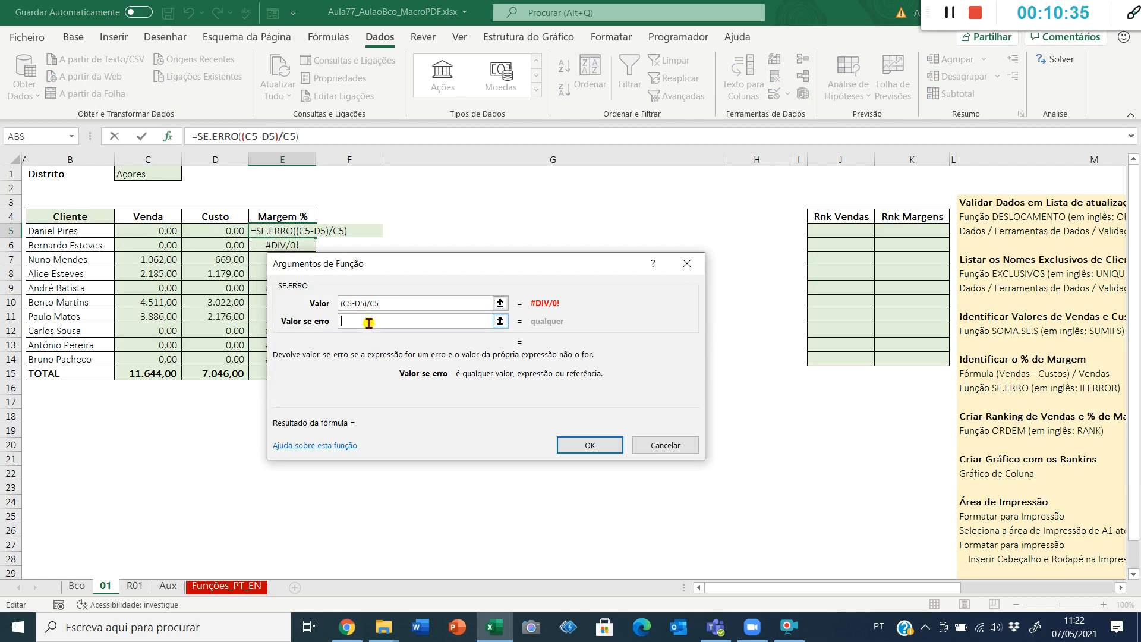
text(0)
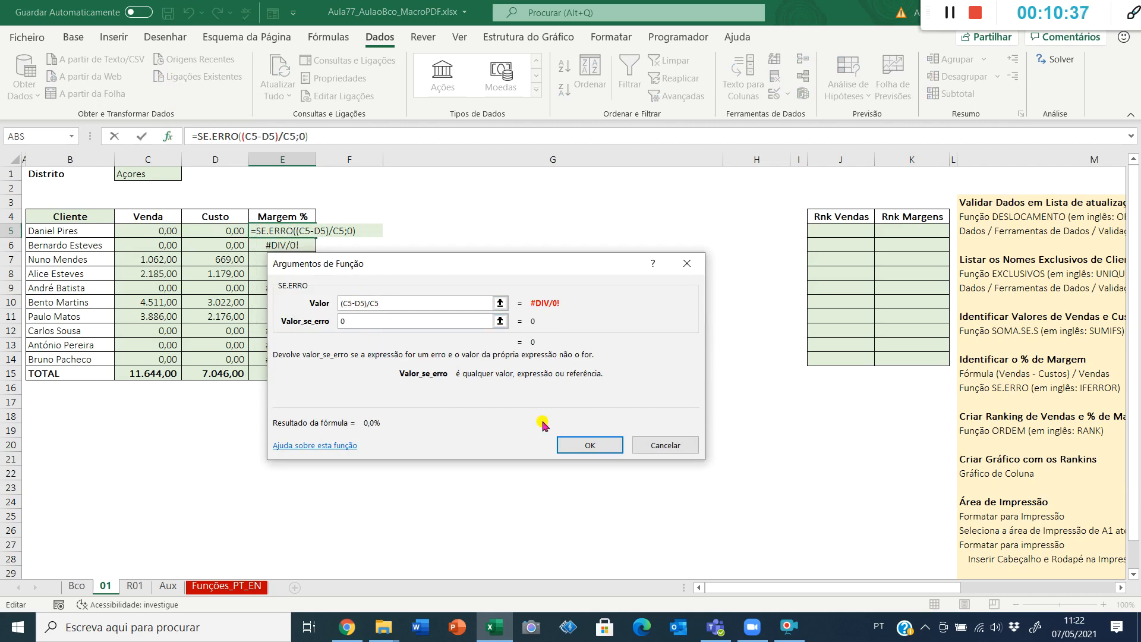
click(420, 303)
click(582, 447)
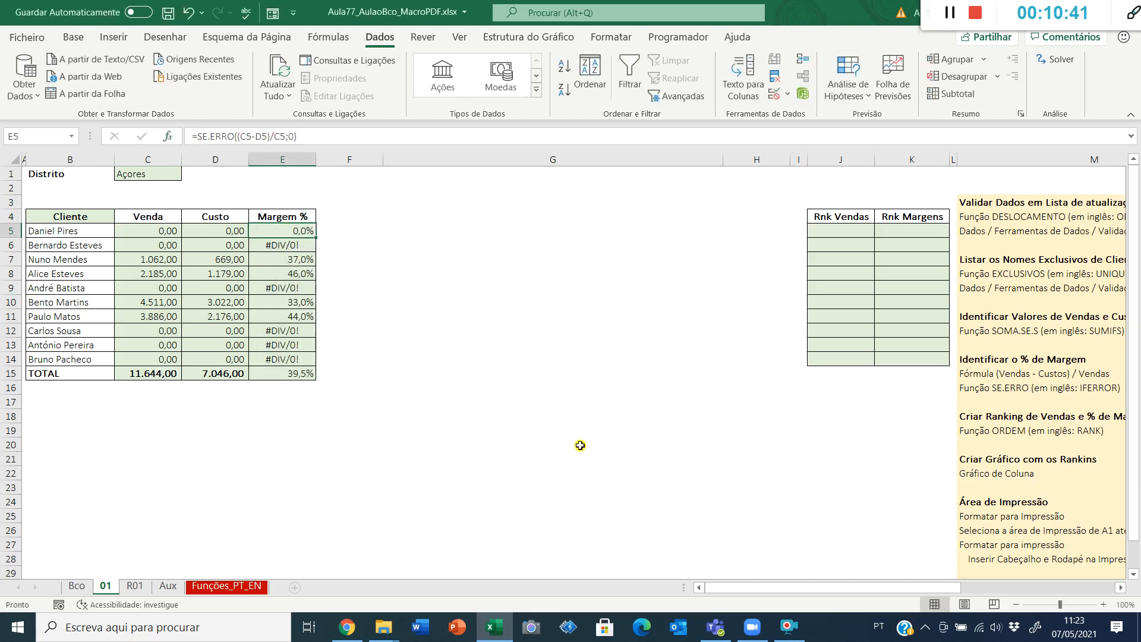
Fill the SE.ERRO margin formula from E5 down to E14 and make the TOTAL margin in E15 bold.
double_click(316, 239)
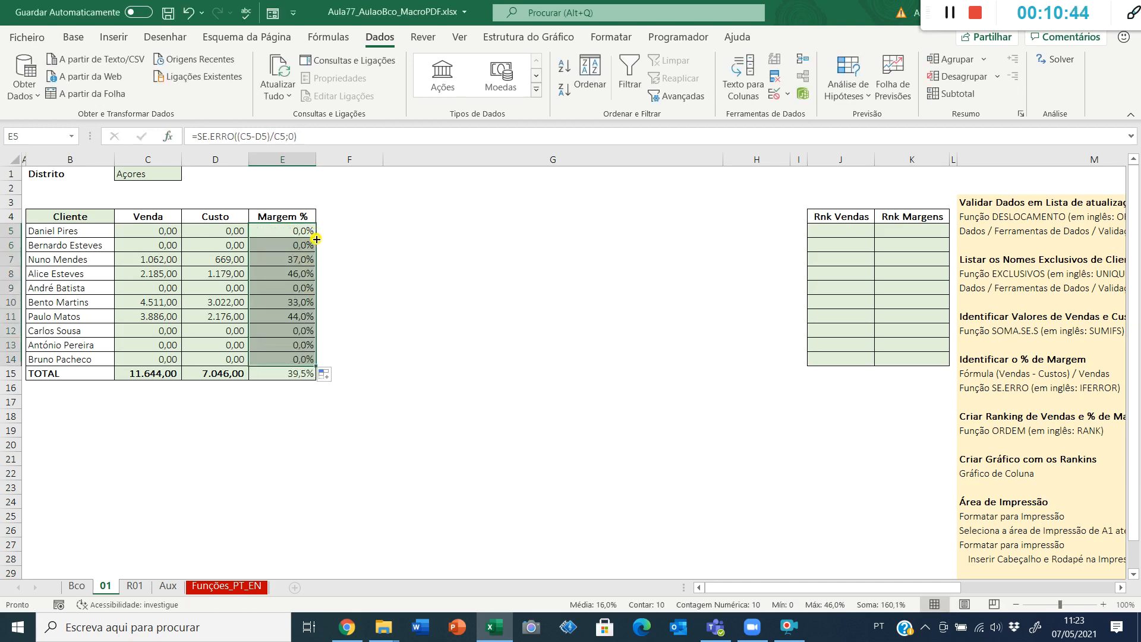
click(275, 376)
key(ctrl+n)
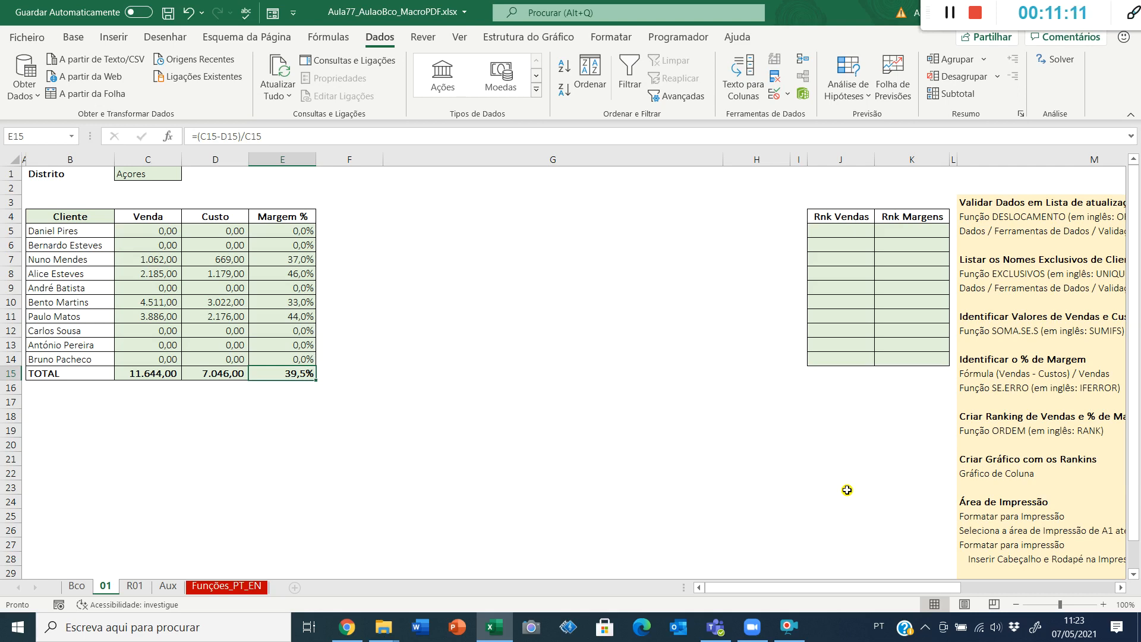
Copy the SE.ERRO margin formula from E14 into the TOTAL cell E15 and return to E5.
key(Up)
key(ctrl+c)
key(Down)
key(Return)
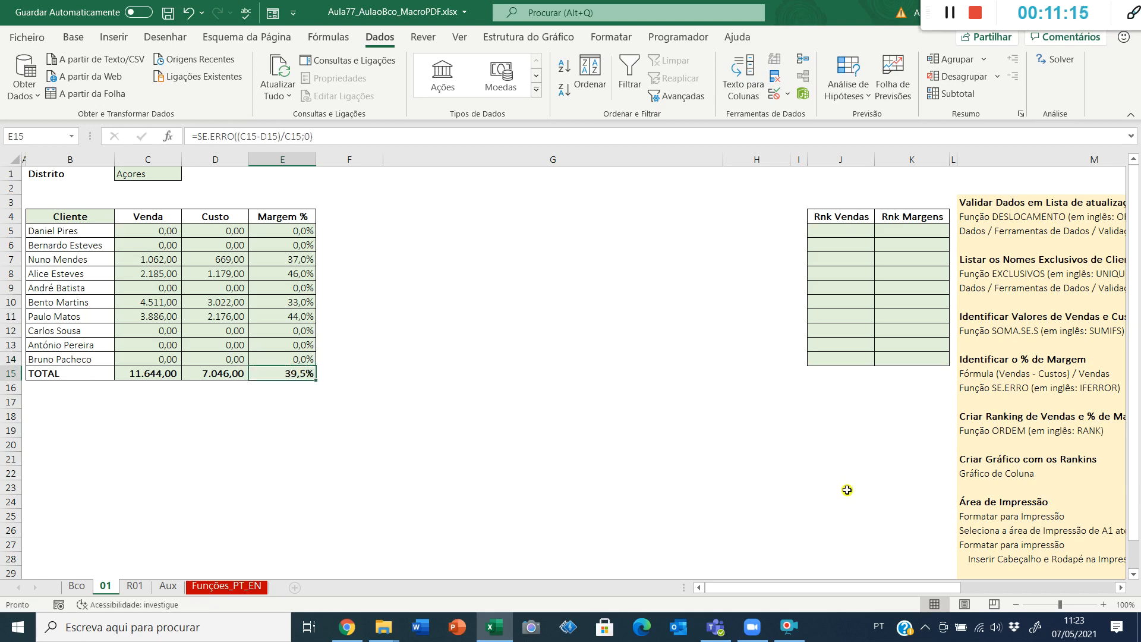
key(Up)
key(Up)
key(Up)
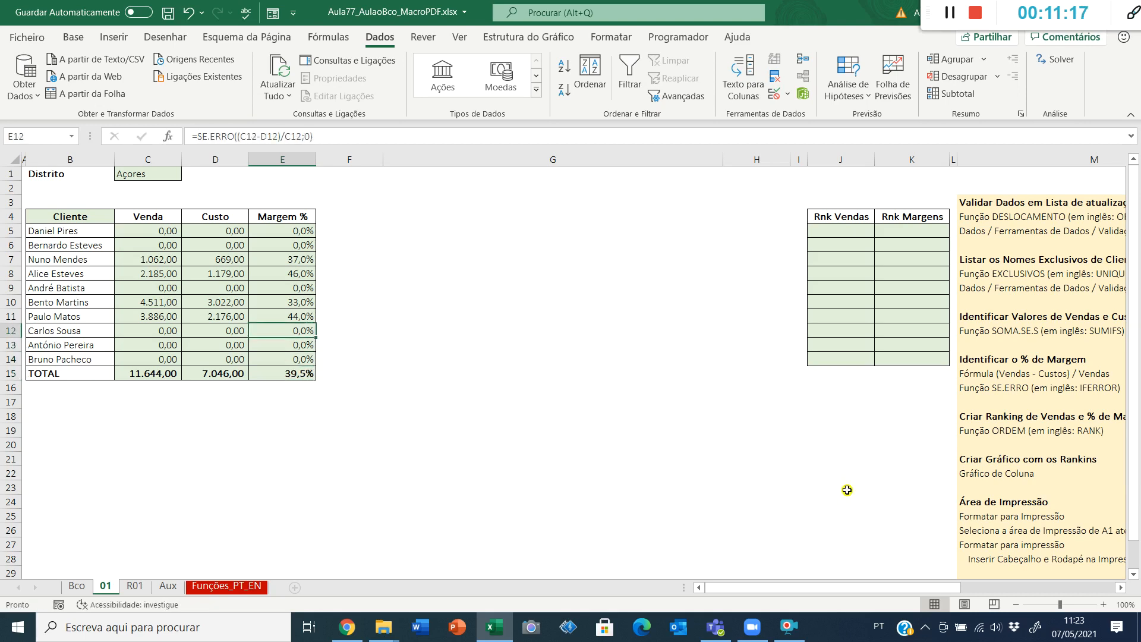
key(ctrl+Up)
key(Down)
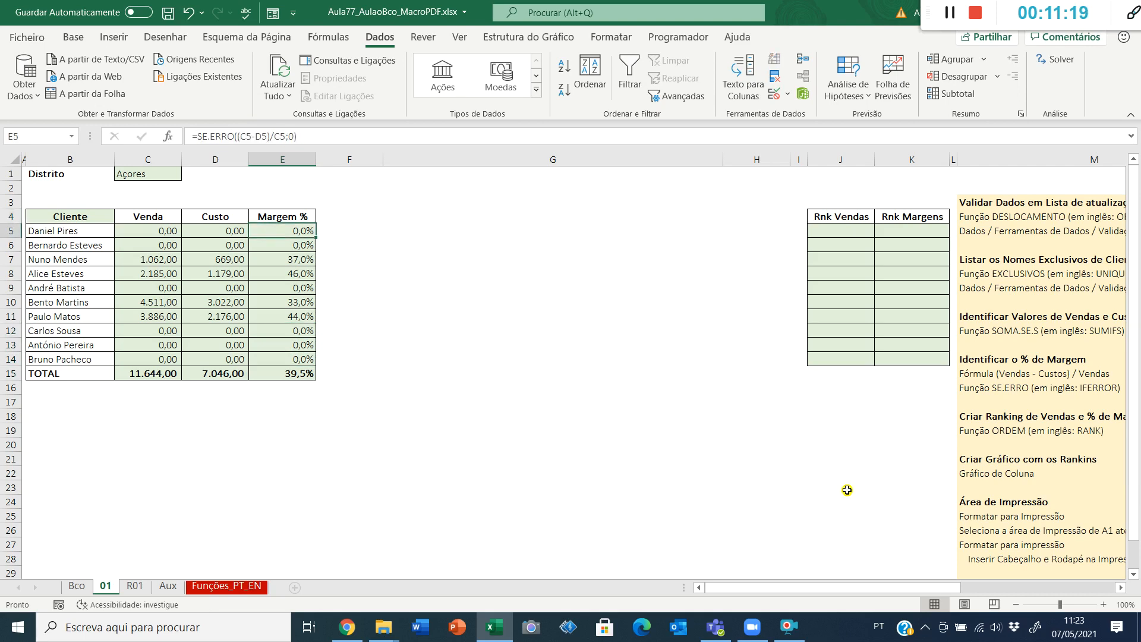
Start an ORDEM function in J5 under Rnk Vendas with C5 as its Núm argument.
key(Right)
key(Up)
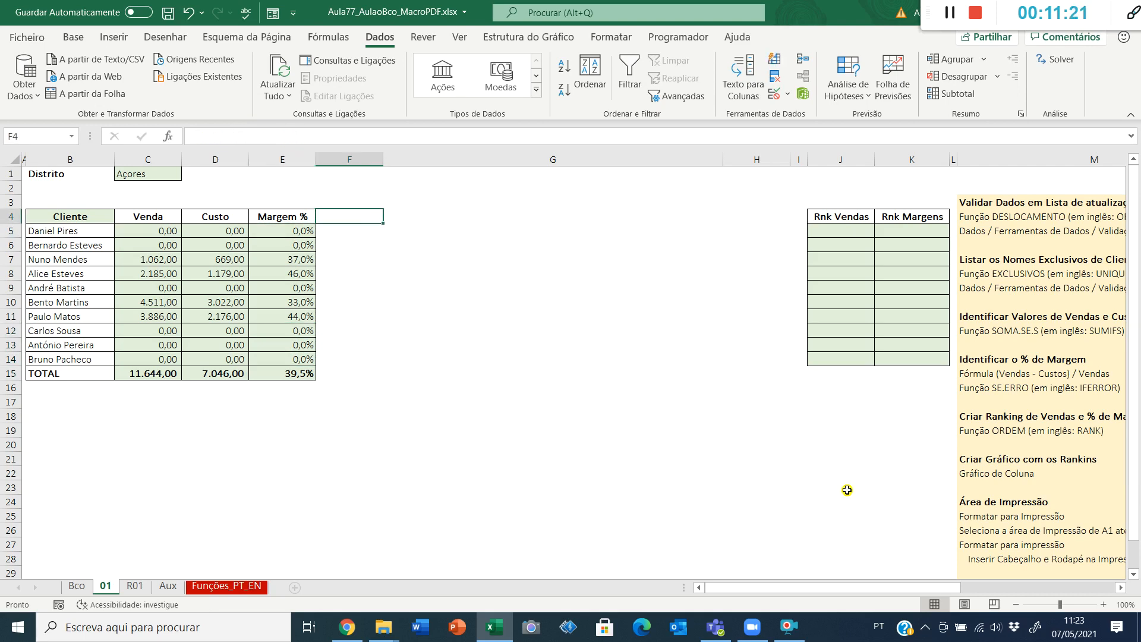
key(ctrl+Right)
key(Down)
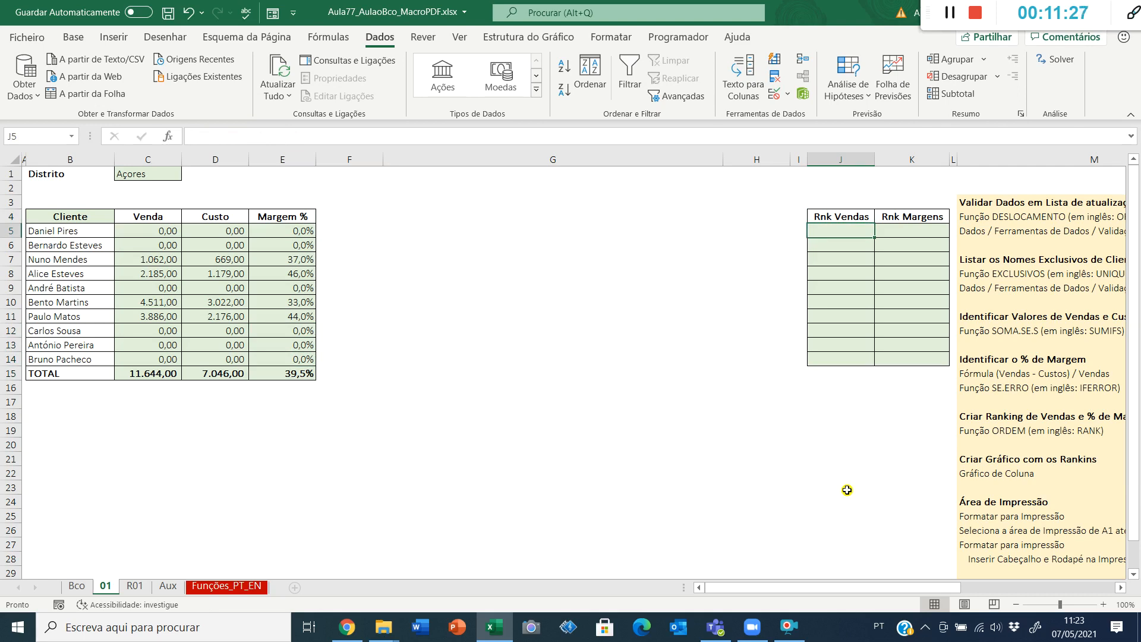
text(=)
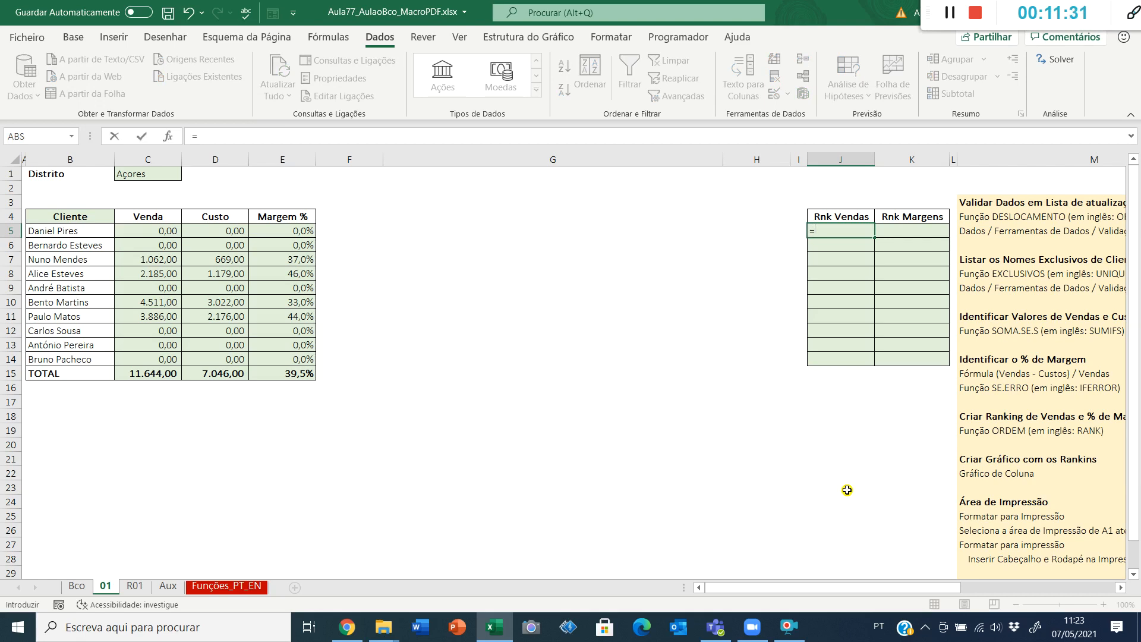
text(ordem)
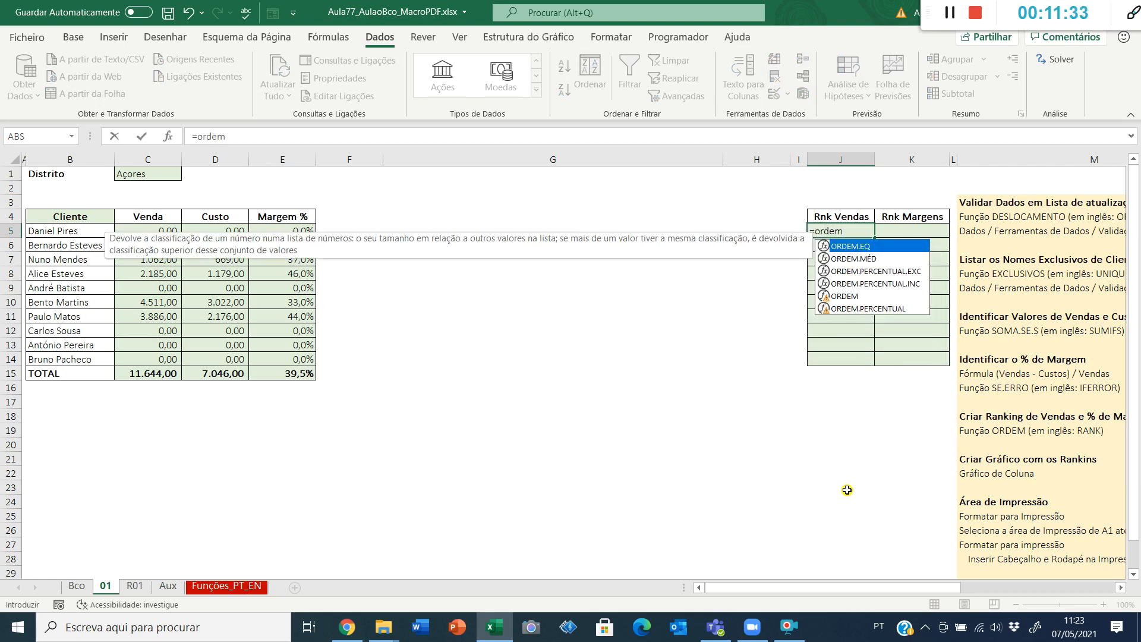
text(()
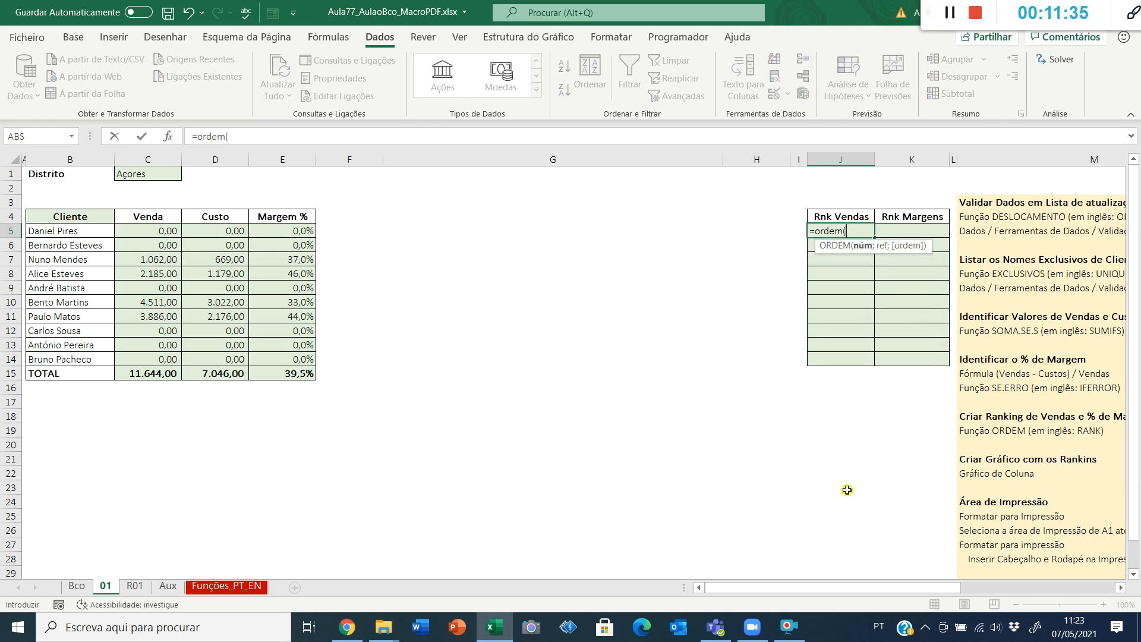
click(169, 137)
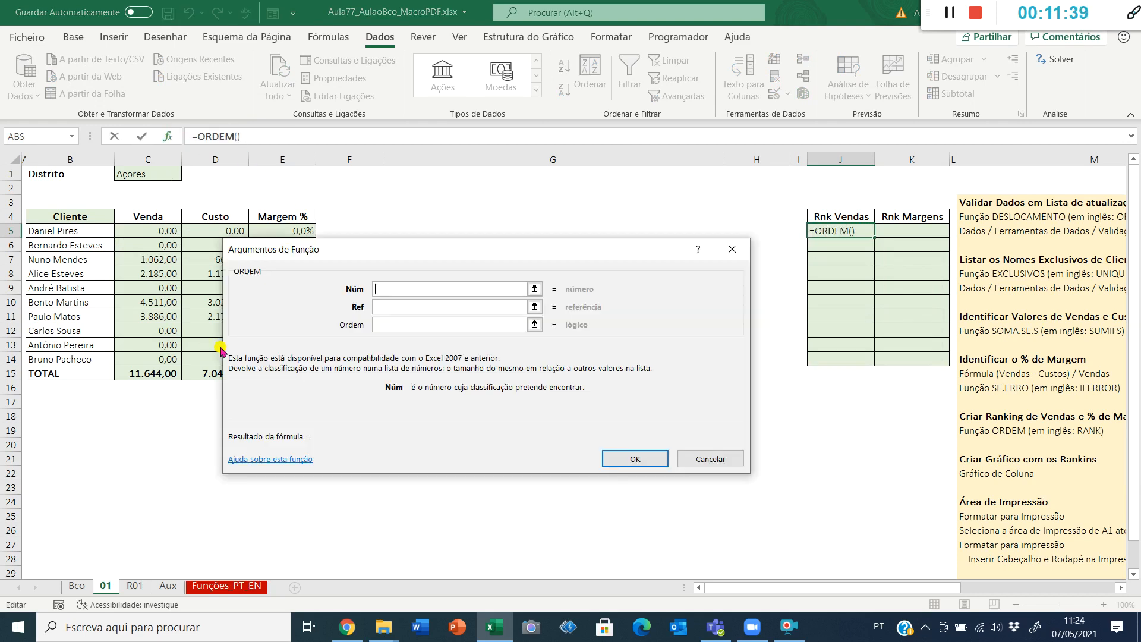
click(145, 233)
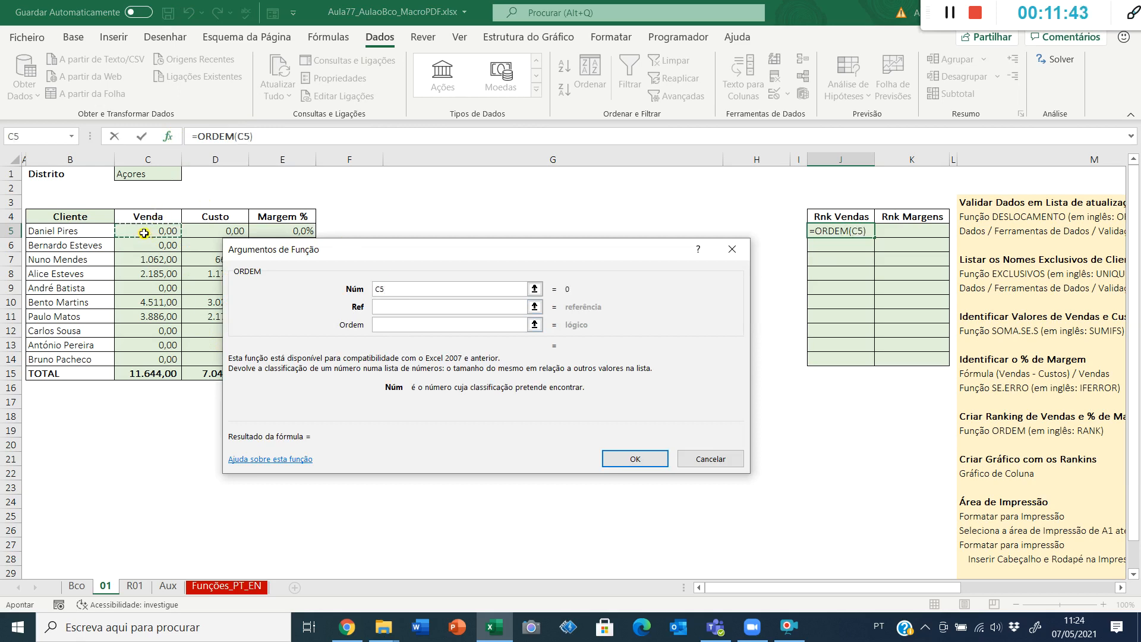
Complete the ORDEM function in J5 with Ref $C$5:$C$14 as an absolute range and Ordem 1.
key(Tab)
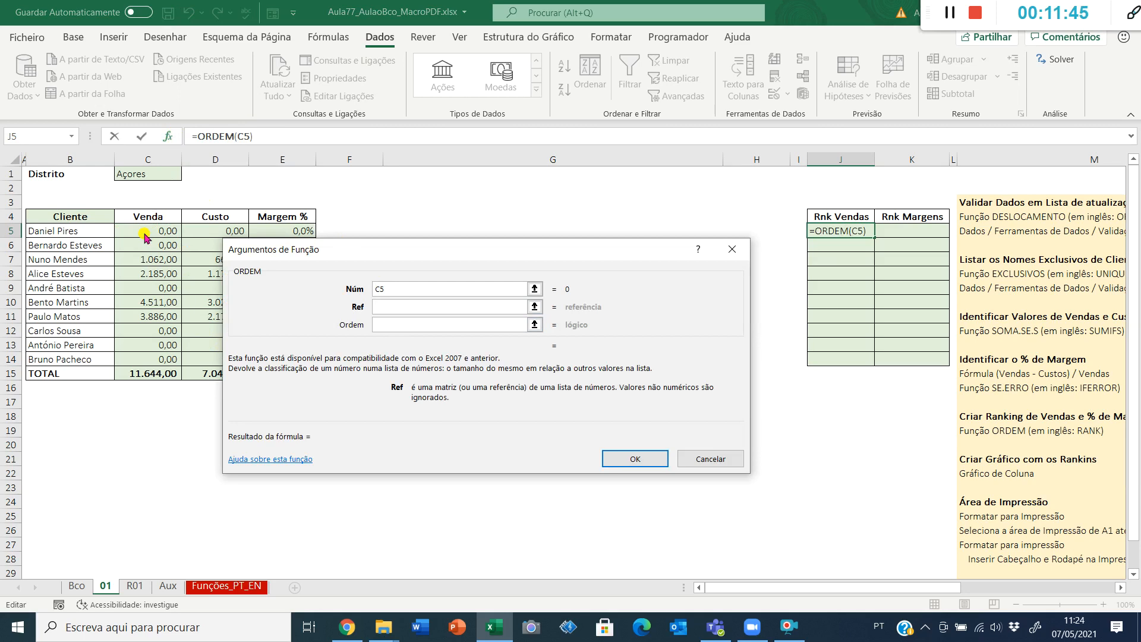
click(144, 231)
key(ctrl+shift+Down)
key(shift+Up)
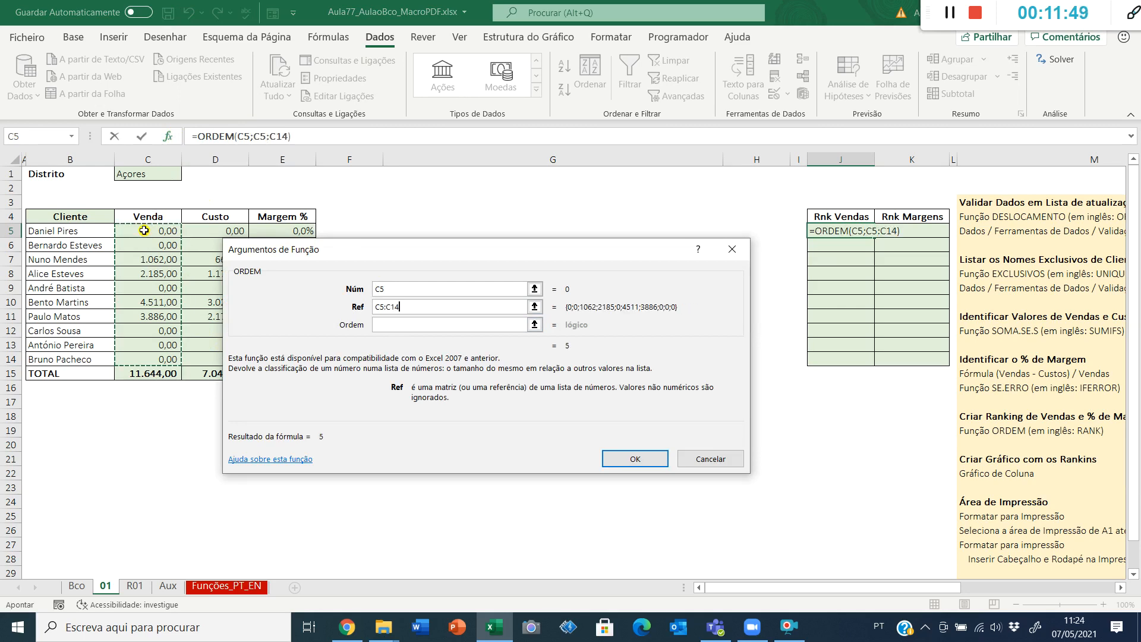
key(F4)
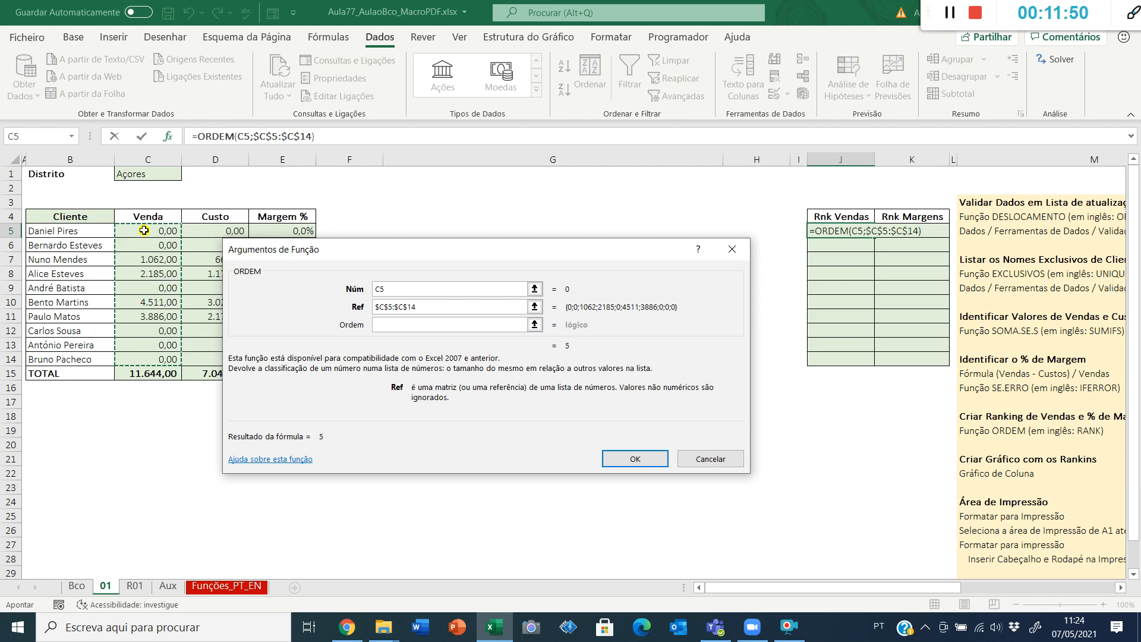
key(Tab)
text(1)
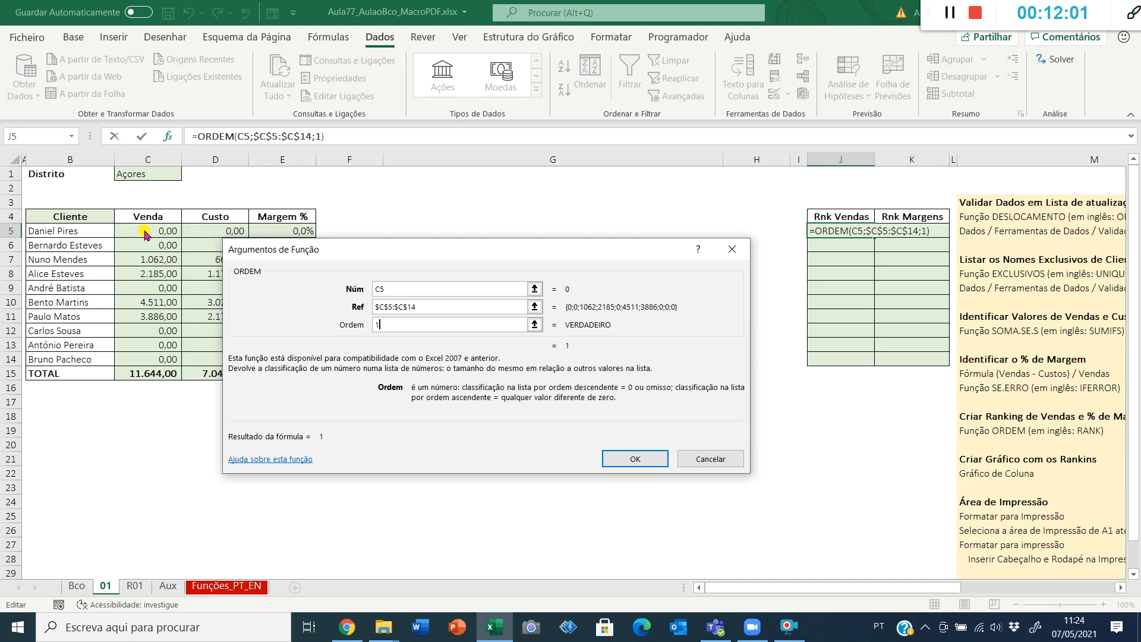
key(Return)
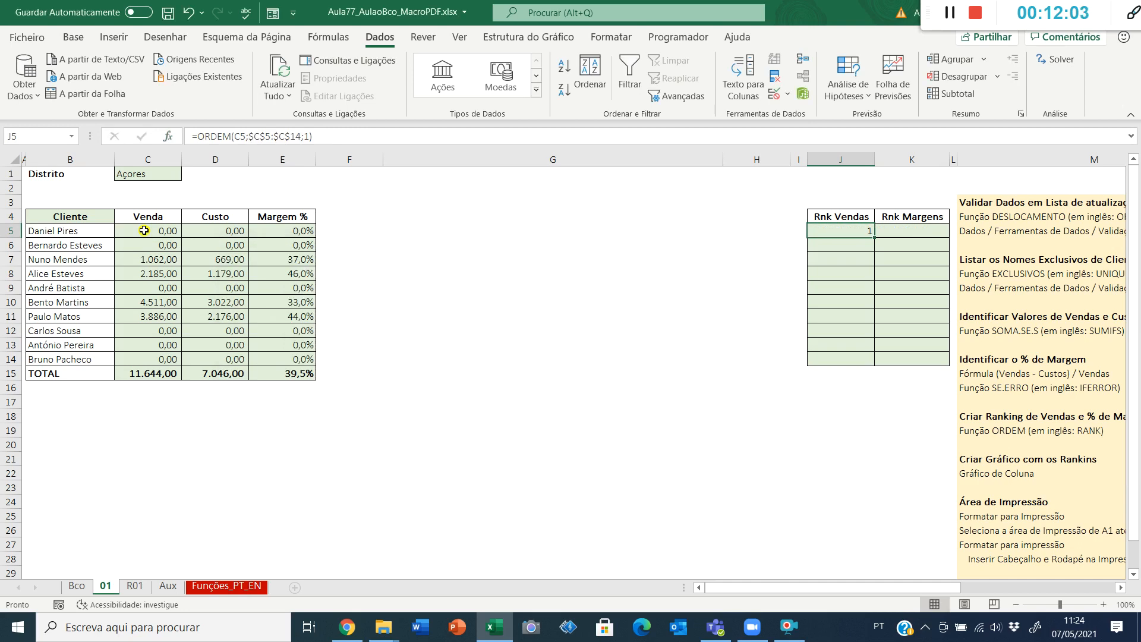
Copy the ORDEM formula from J5 down the Rnk Vendas column to J6:J14.
key(ctrl+c)
key(Down)
key(shift+Down)
key(shift+Down)
key(shift+Down)
key(shift+Down)
key(shift+Down)
key(shift+Down)
key(shift+Down)
key(shift+Down)
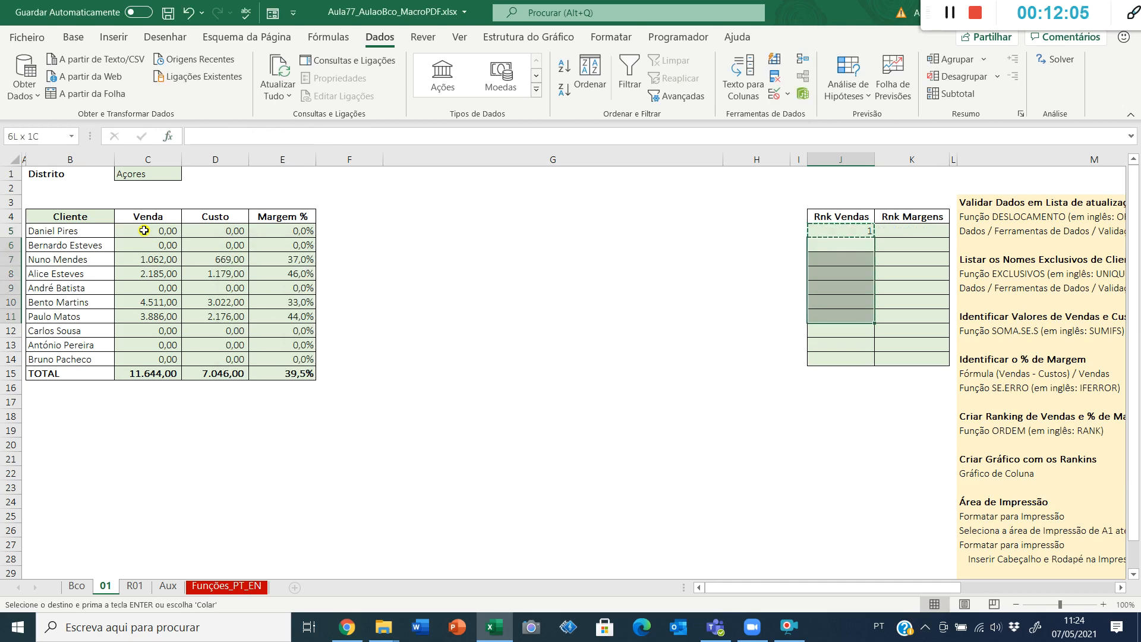
key(Return)
Examine the Rnk Vendas results down column J, comparing row 10 with its client's sales, and return to J5.
key(Up)
key(Down)
key(Down)
key(Down)
key(Down)
key(Down)
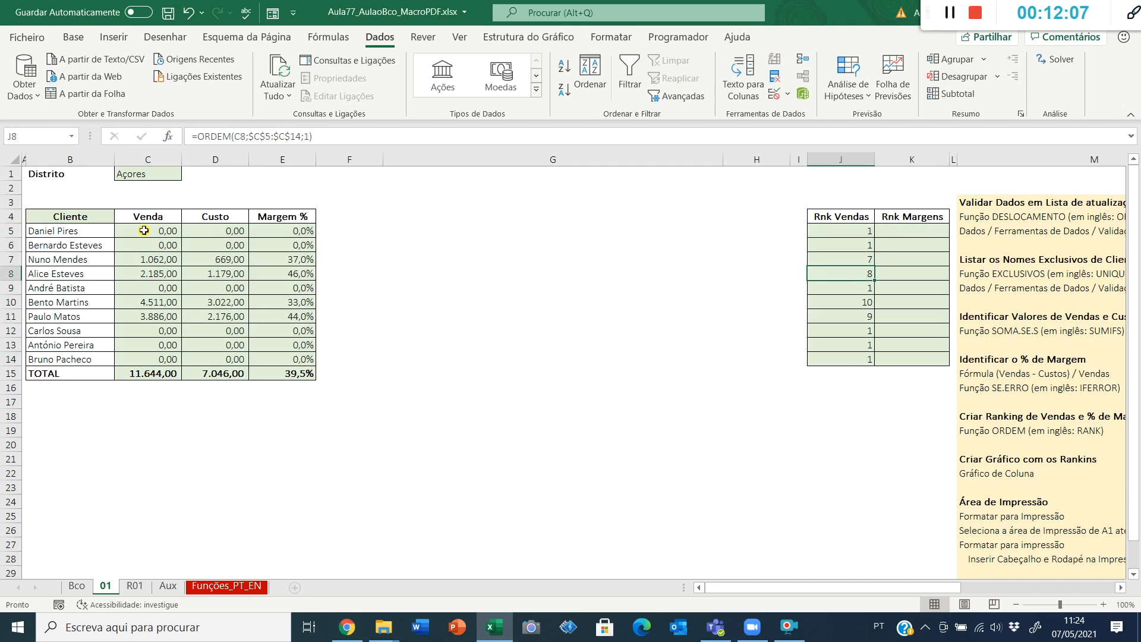
key(ctrl+shift+Left)
key(ctrl+shift+Left)
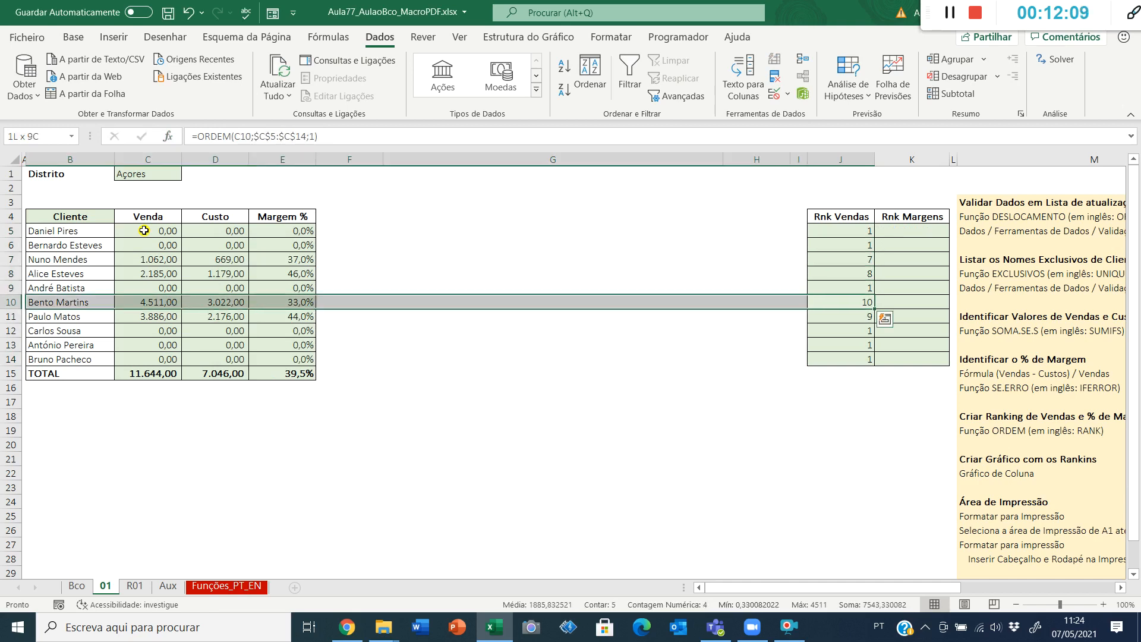
key(Right)
key(Left)
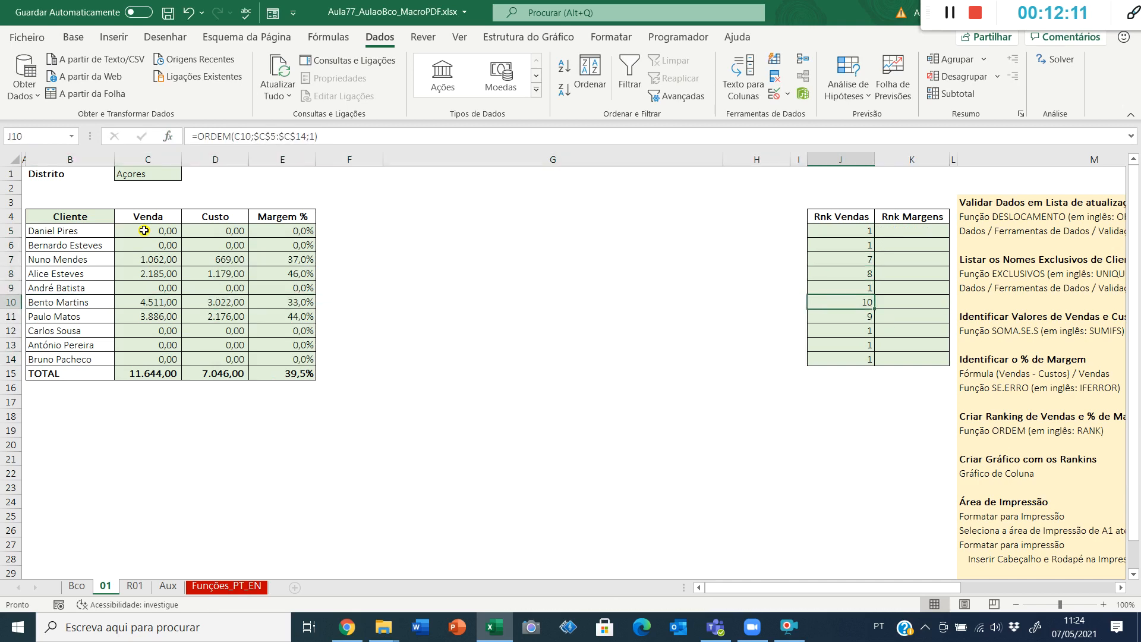
key(ctrl+Up)
key(Down)
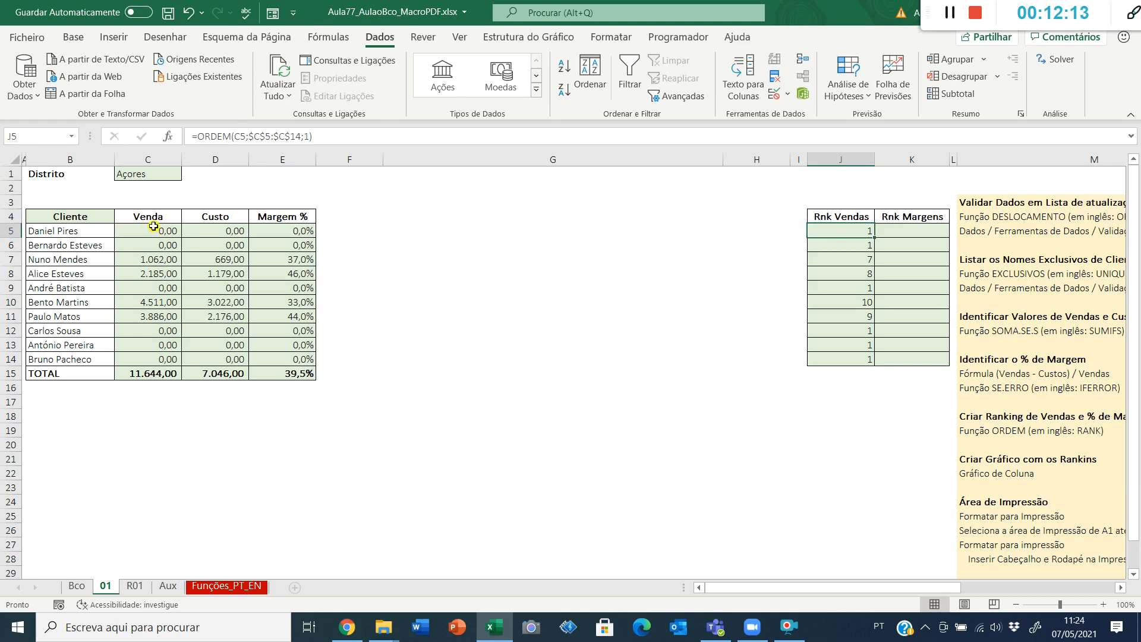
Review the ORDEM function arguments in J5 and the cell references used by the formula in J10.
click(169, 137)
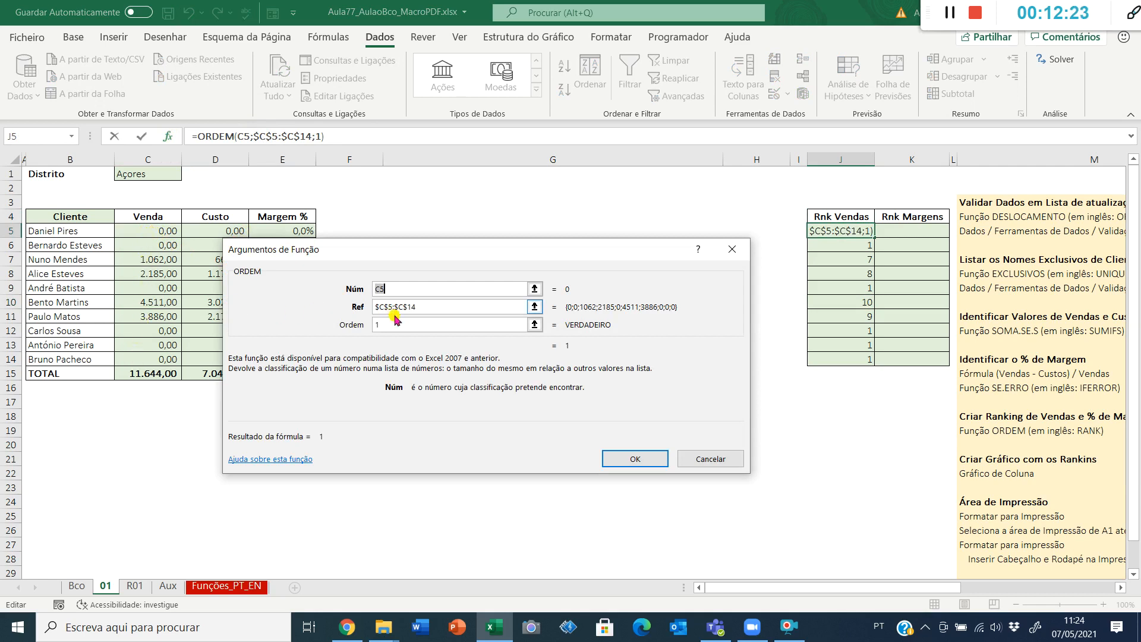
click(618, 460)
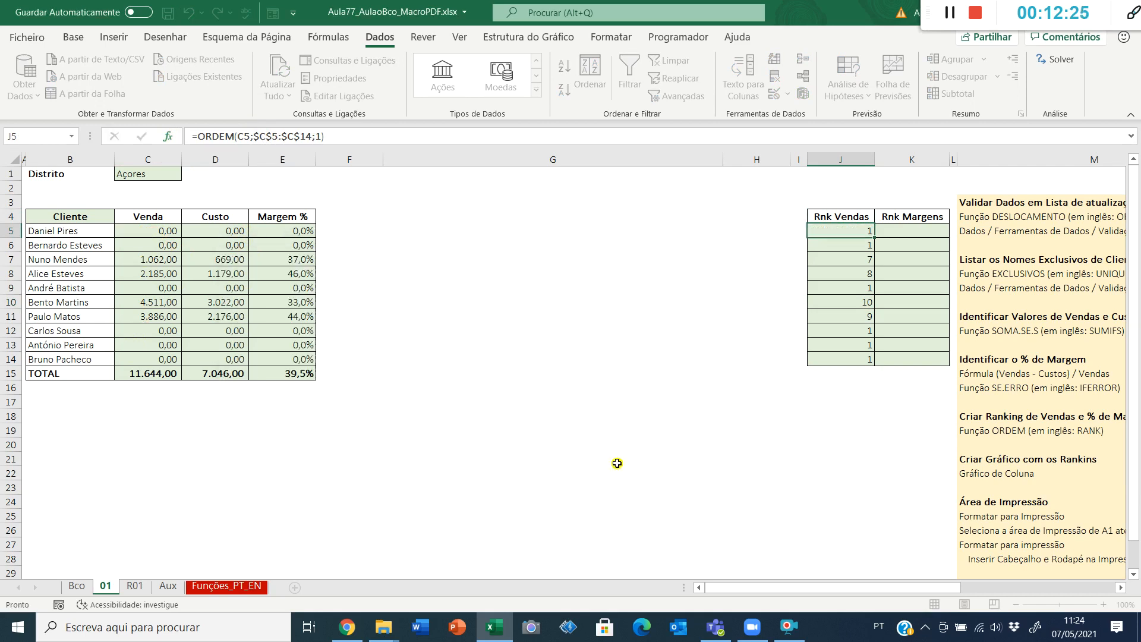
click(863, 307)
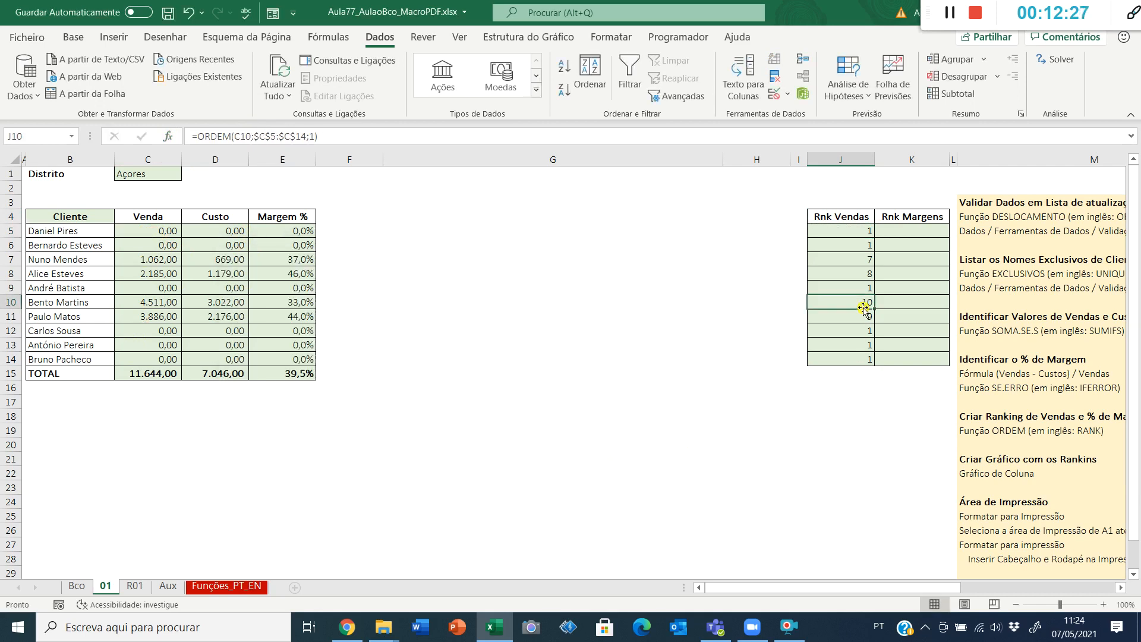
key(F2)
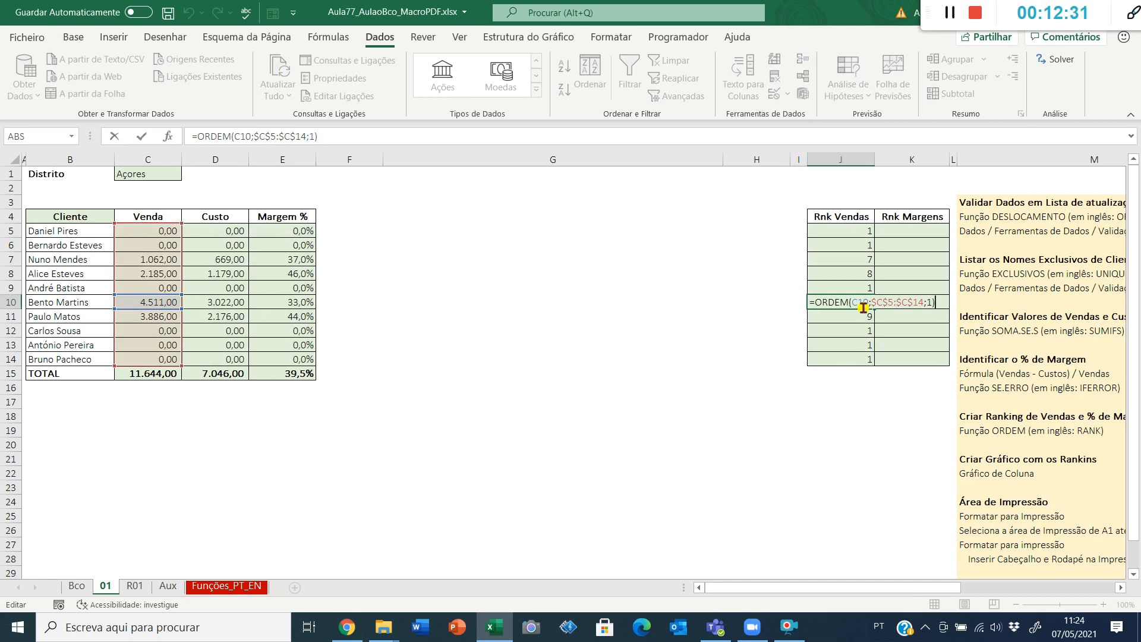
key(ctrl+Return)
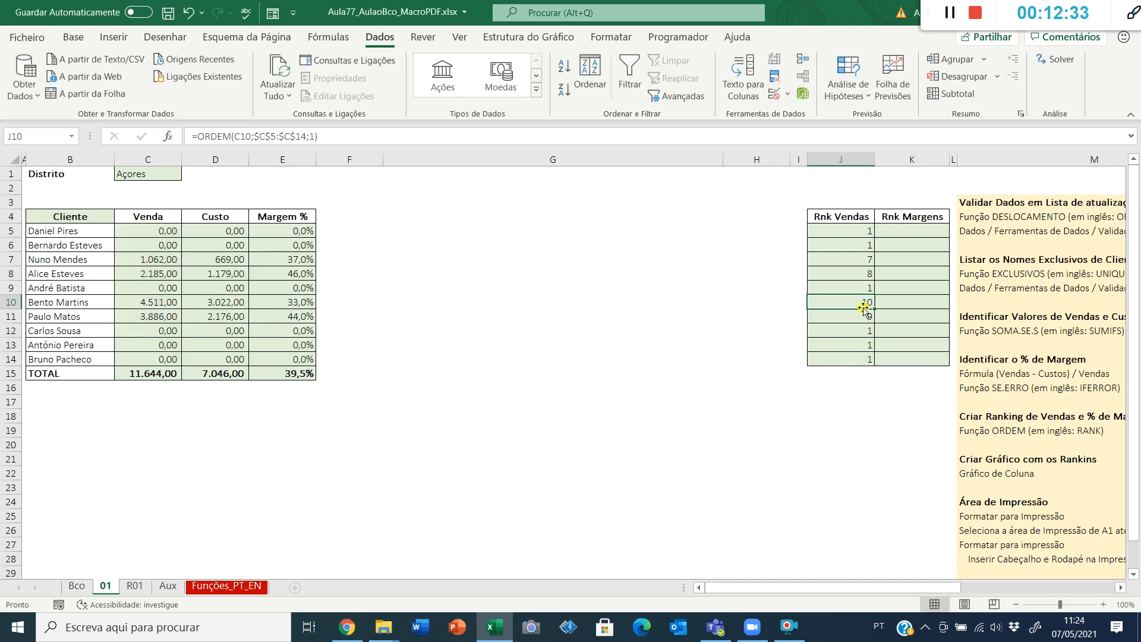
Copy the ORDEM formula from J5 into K5 under Rnk Margens.
click(889, 233)
key(Left)
key(ctrl+c)
click(889, 233)
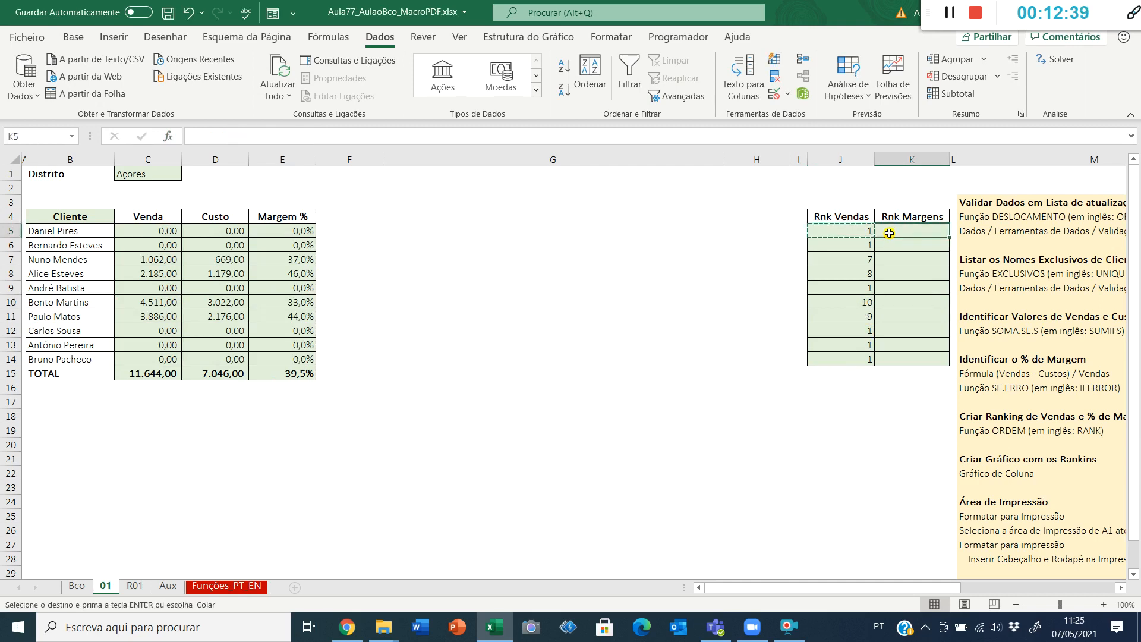
key(Return)
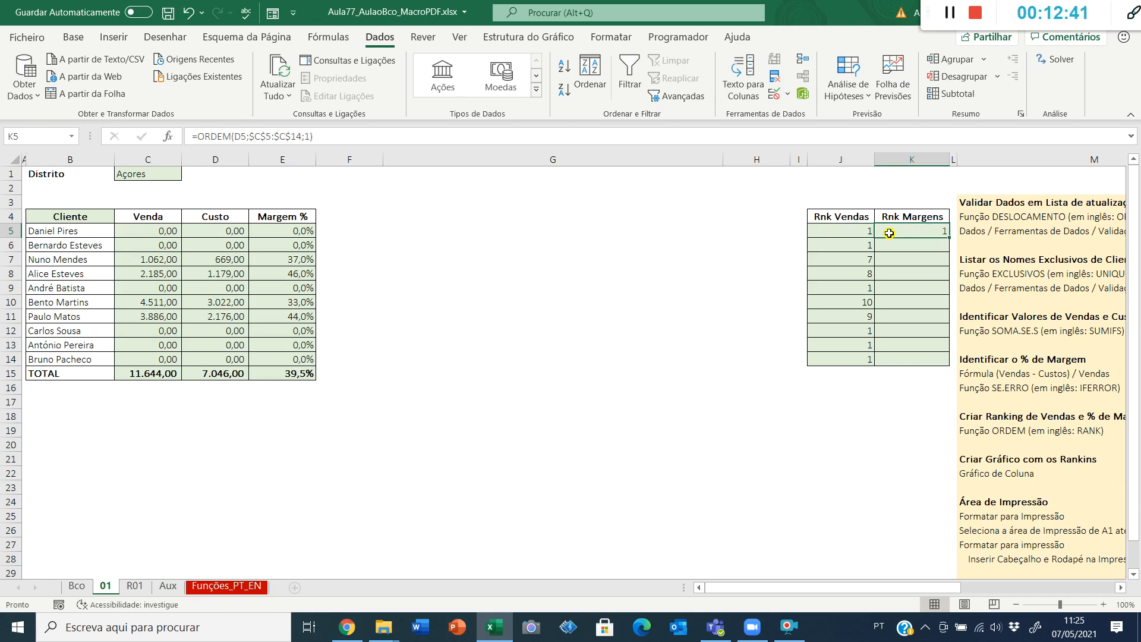
Change K5's ORDEM references to E5 and $E$5:$E$14, and fill the formula down to K14.
click(330, 138)
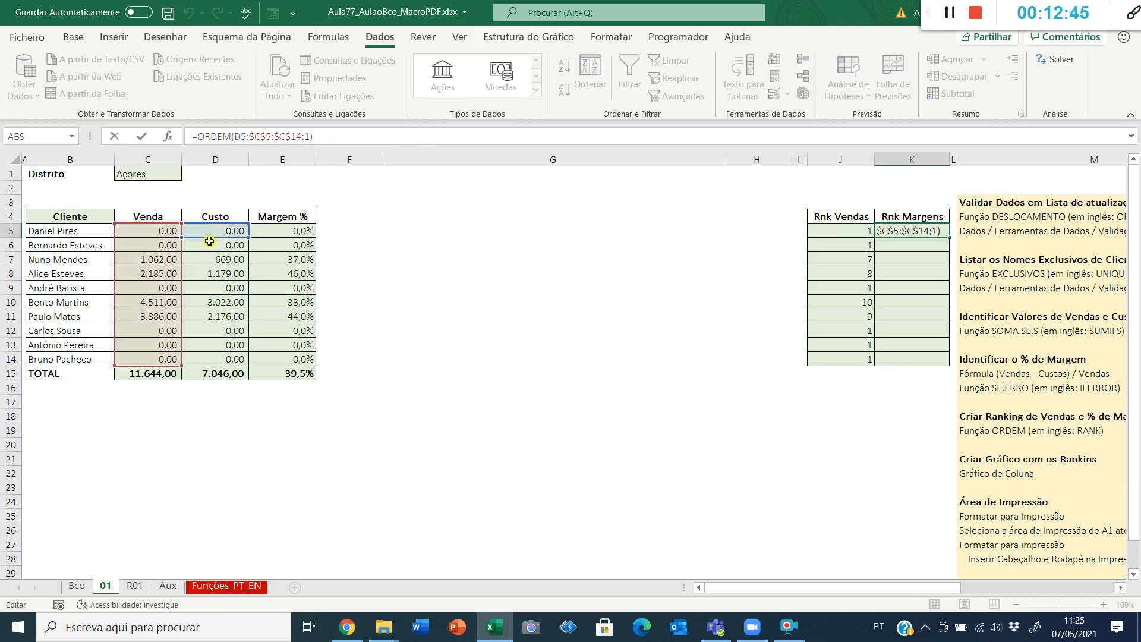
drag(210, 240, 302, 238)
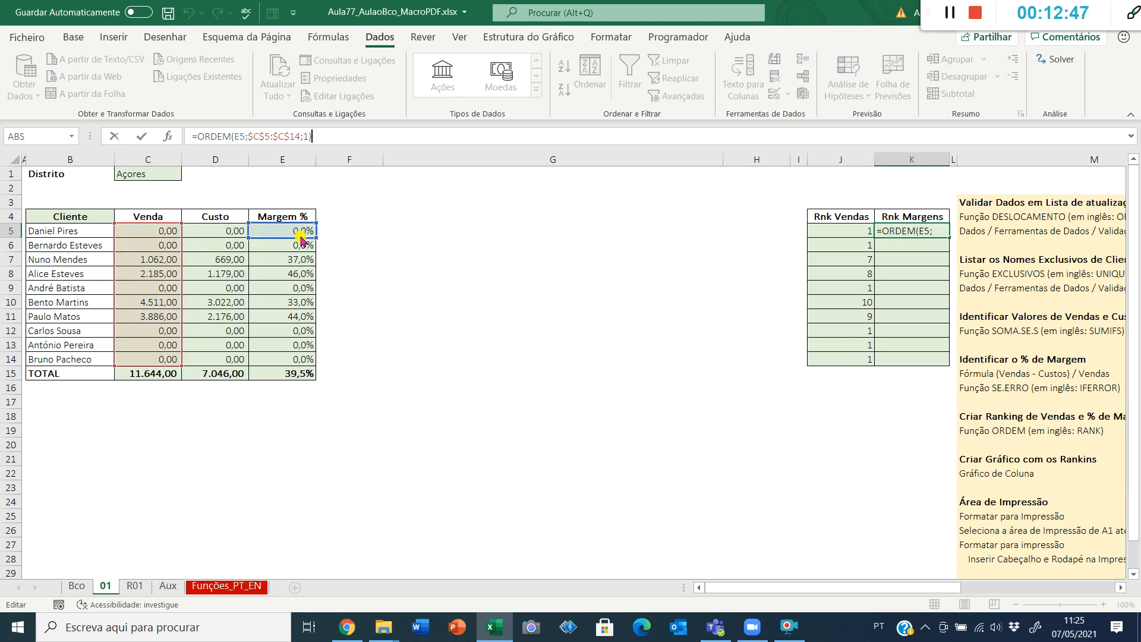
drag(179, 255, 281, 261)
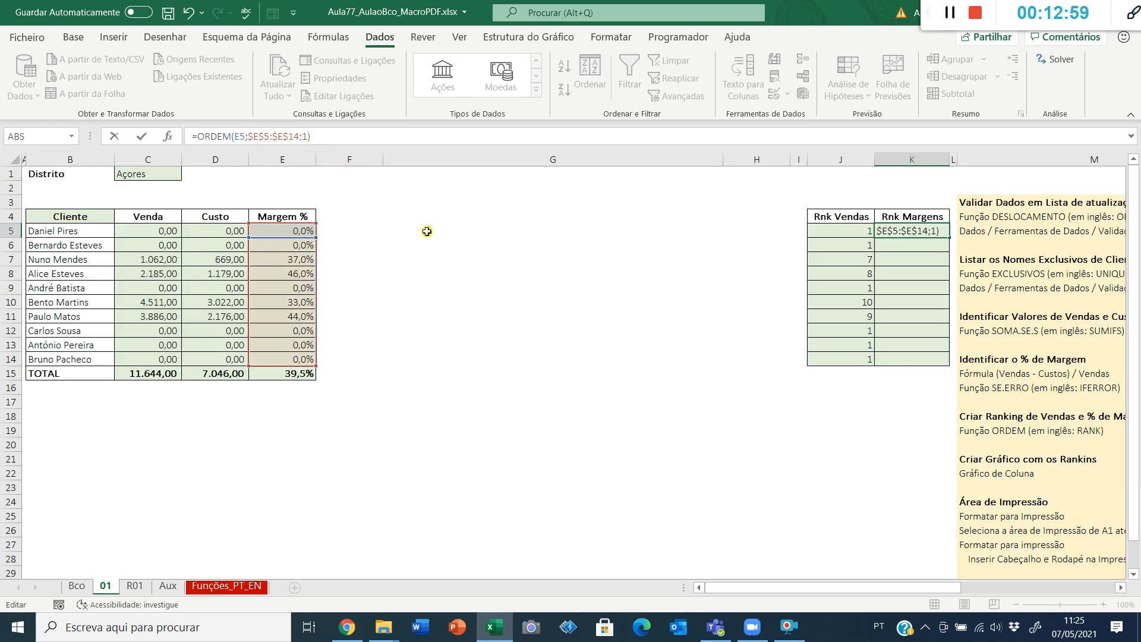
key(ctrl+Return)
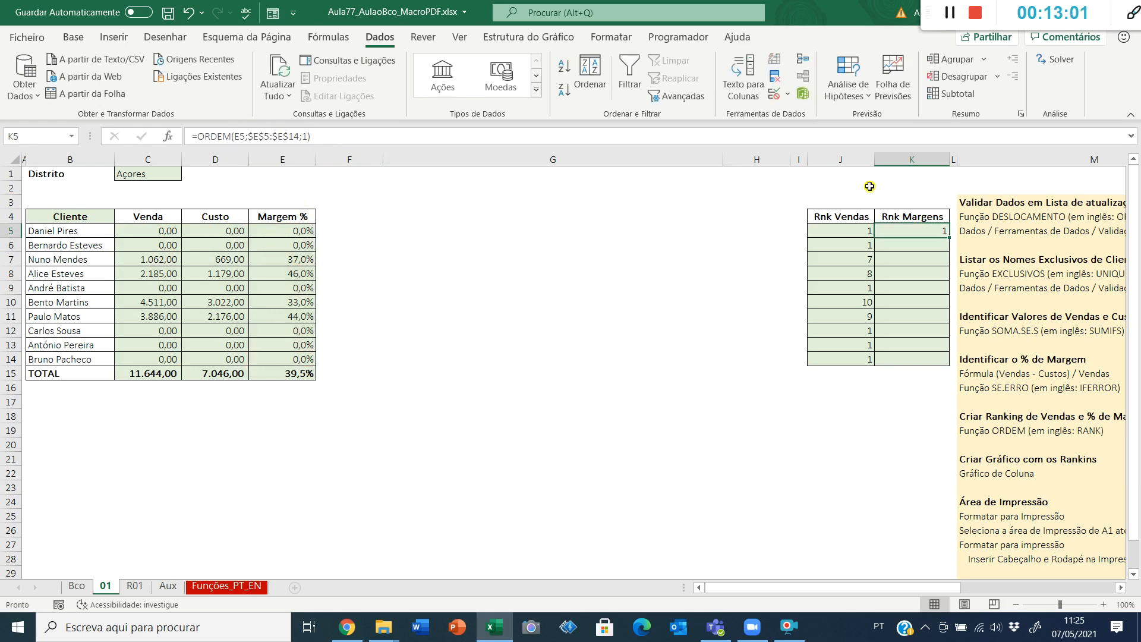
double_click(949, 237)
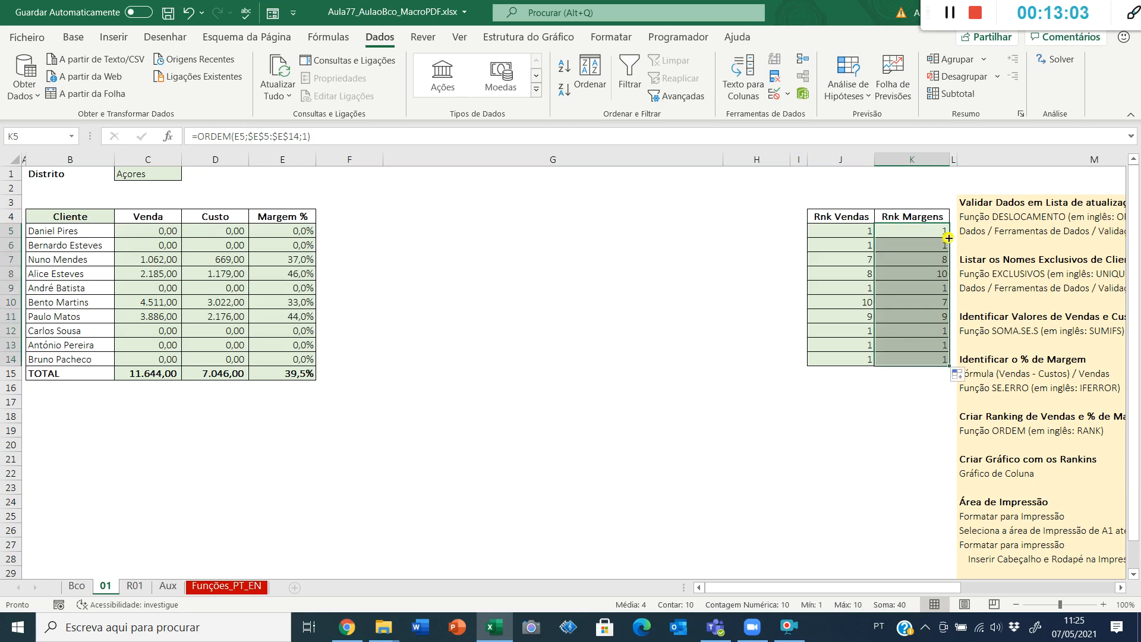
Compare the sales and margin rankings in rows 10, 11 and 7, checking which cells K11's formula references.
click(848, 306)
click(894, 302)
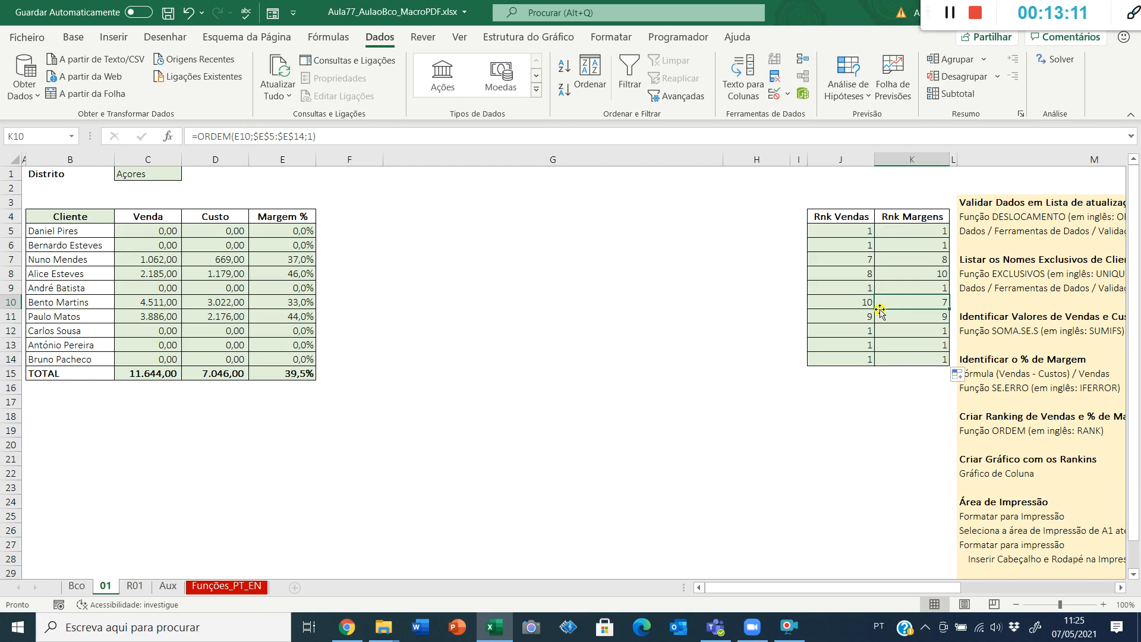
click(878, 318)
double_click(886, 317)
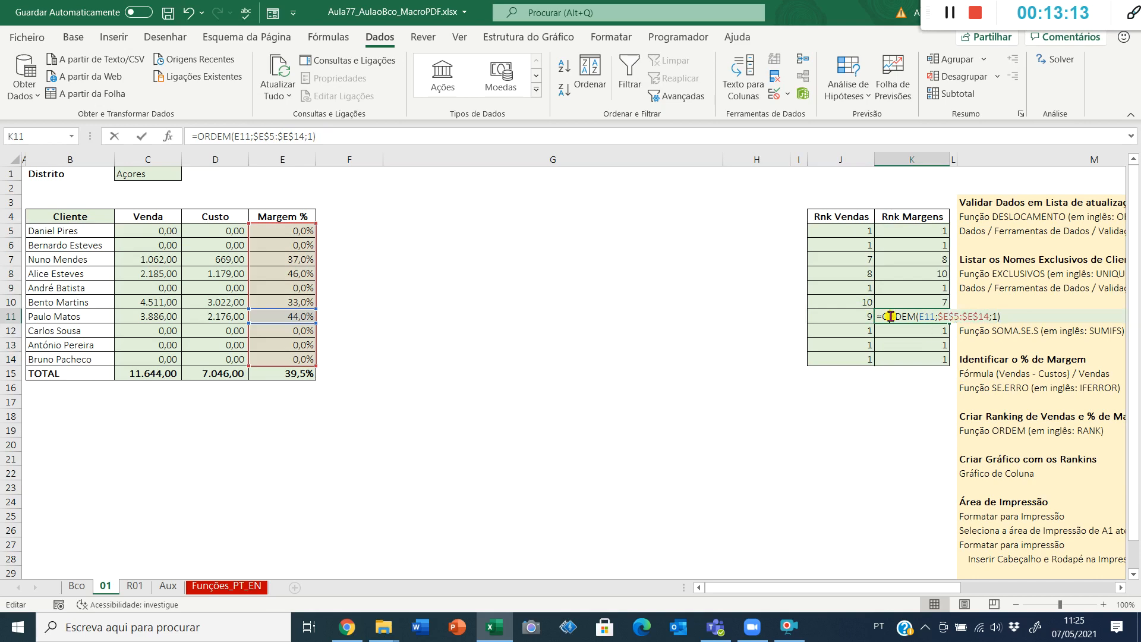
key(Escape)
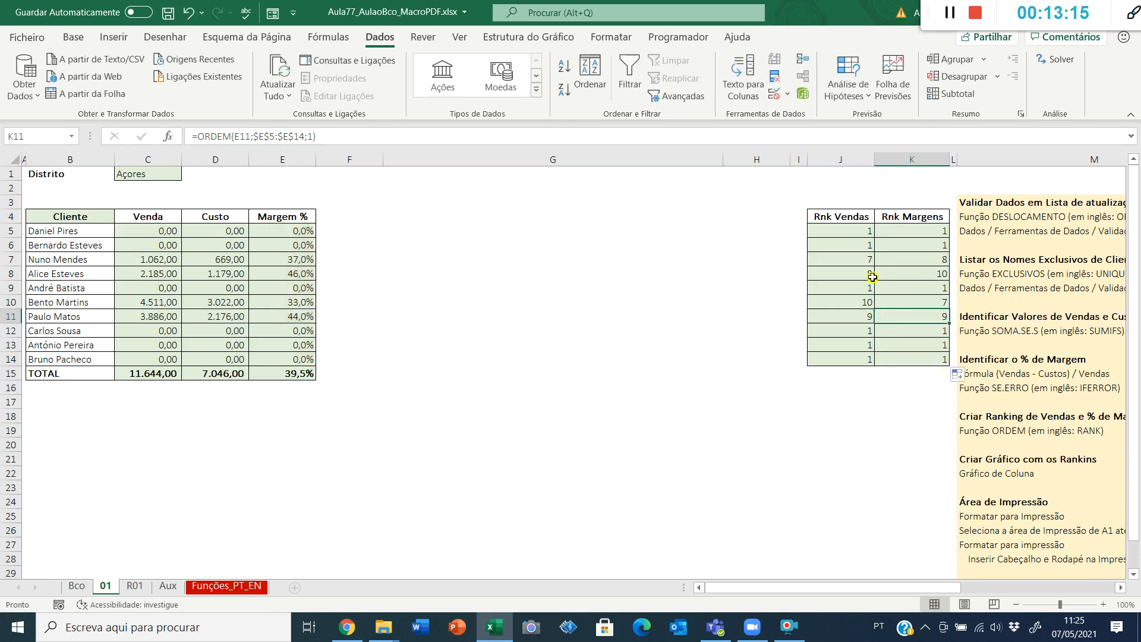
click(862, 259)
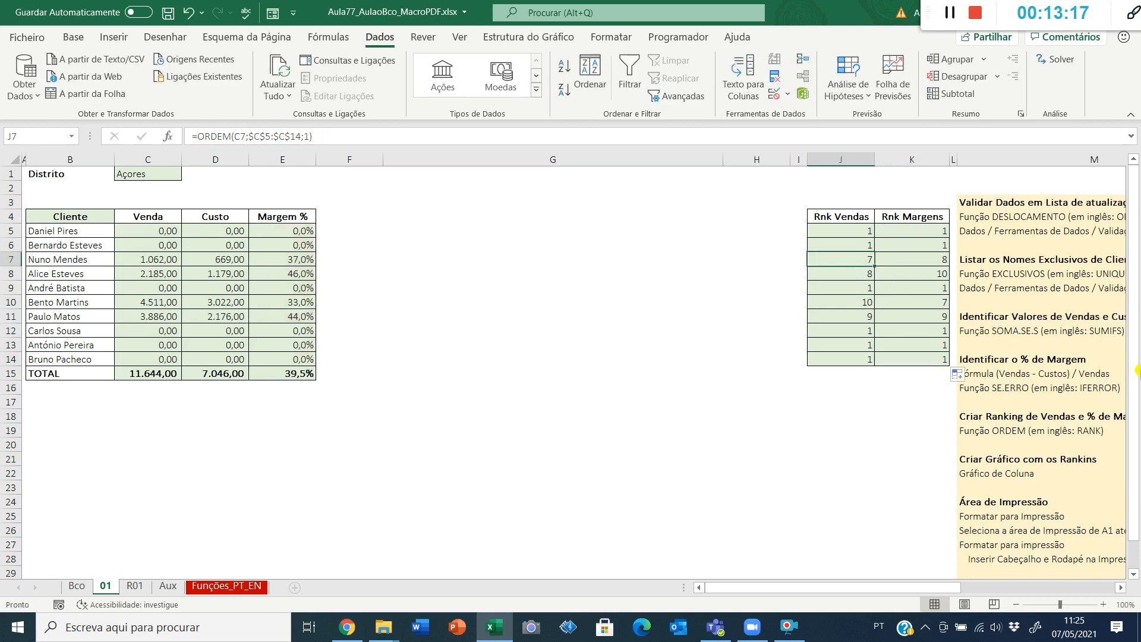
key(shift+Right)
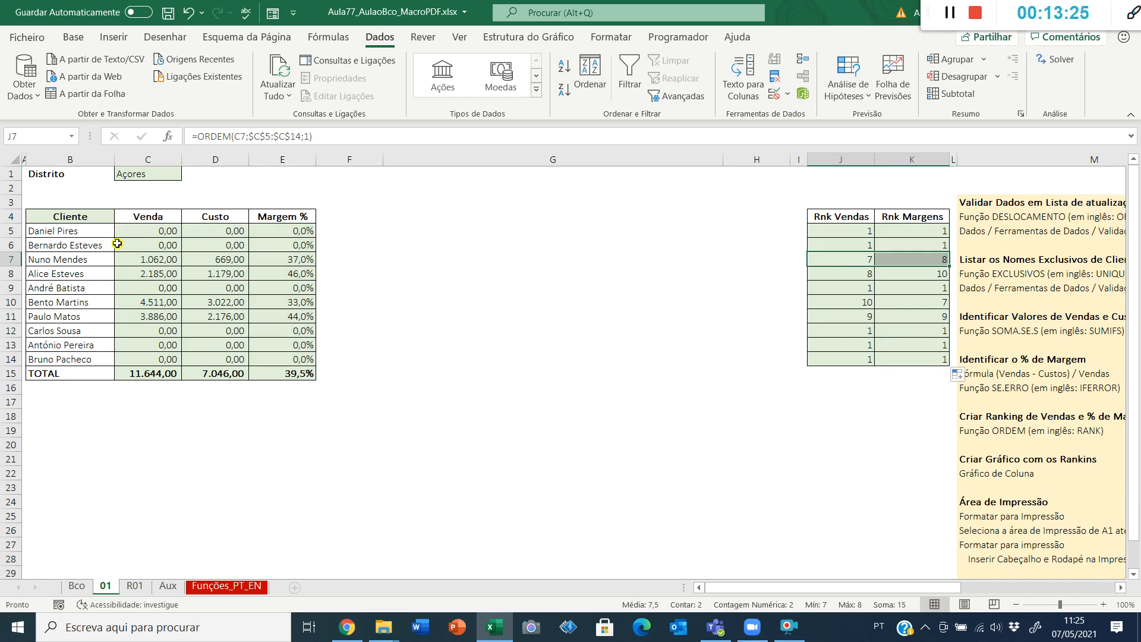
Insert a Colunas Agrupadas chart from the client names in B5:B14 and the rankings in J5:K14.
drag(77, 231, 74, 361)
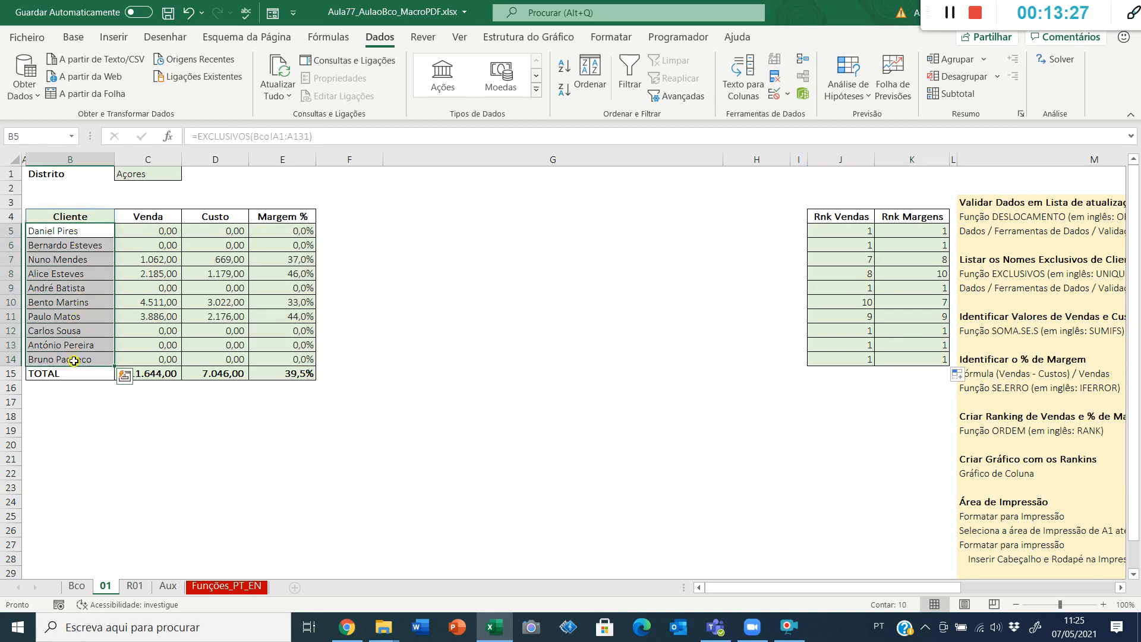
click(846, 231)
drag(828, 337, 877, 355)
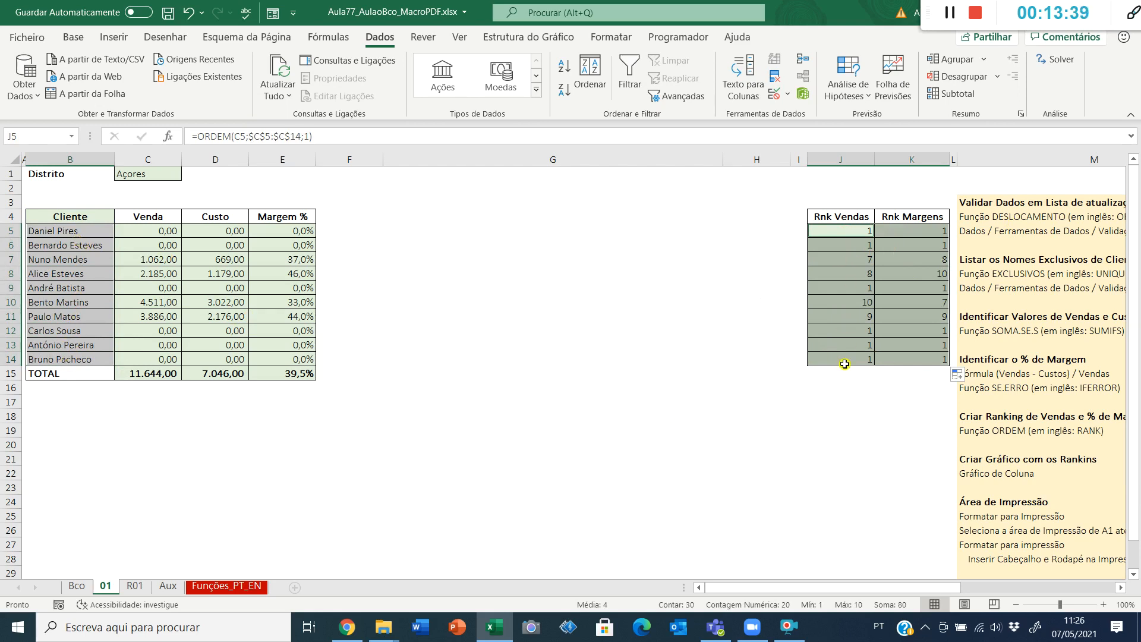
click(111, 38)
click(408, 86)
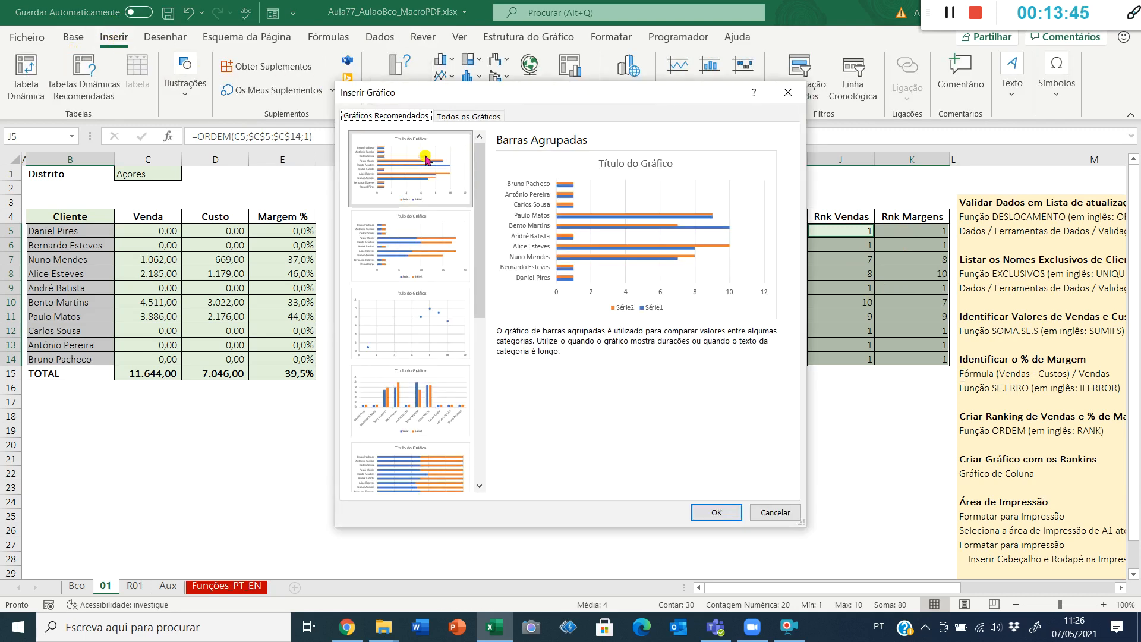
click(465, 118)
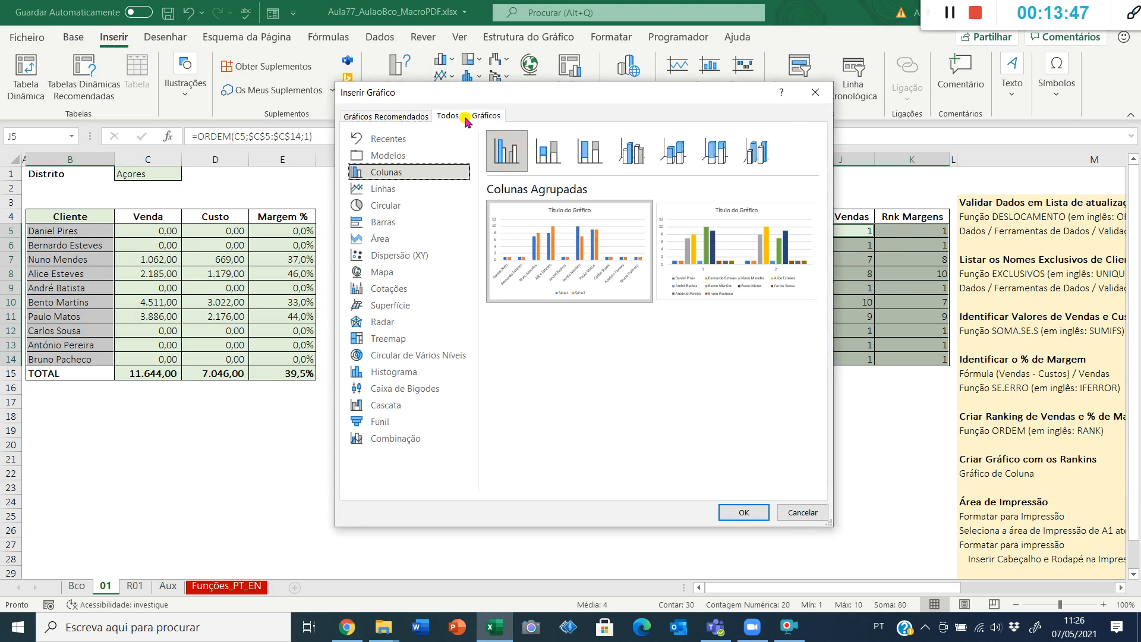
mouse_move(515, 238)
click(742, 511)
click(747, 515)
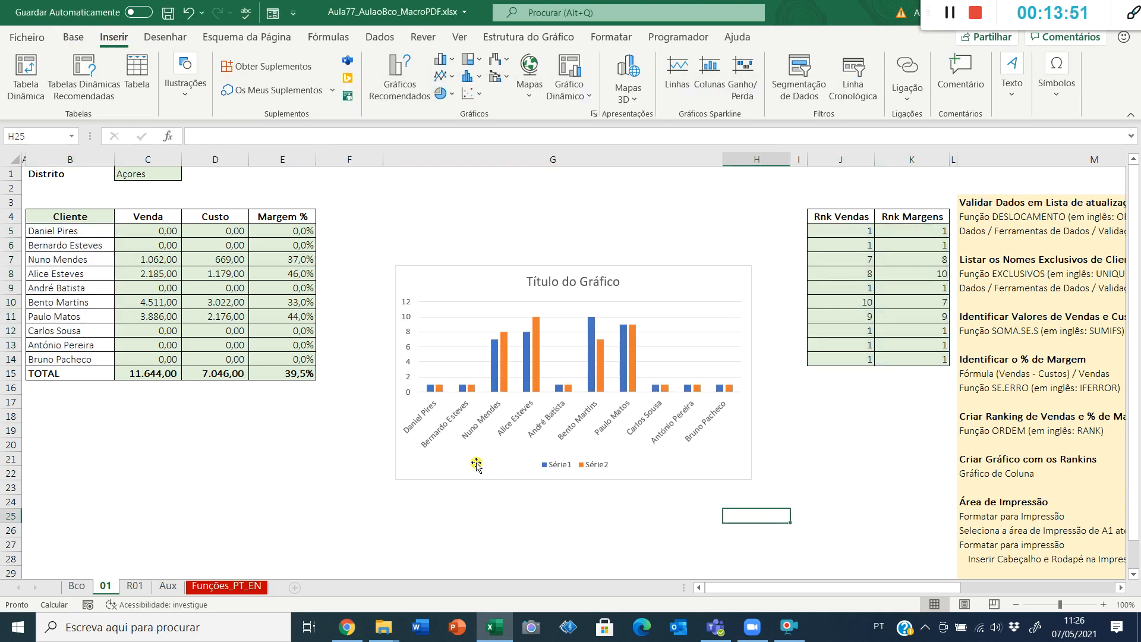
Move the chart up beside the client table, starting at row 2, and select its legend.
drag(457, 478, 397, 401)
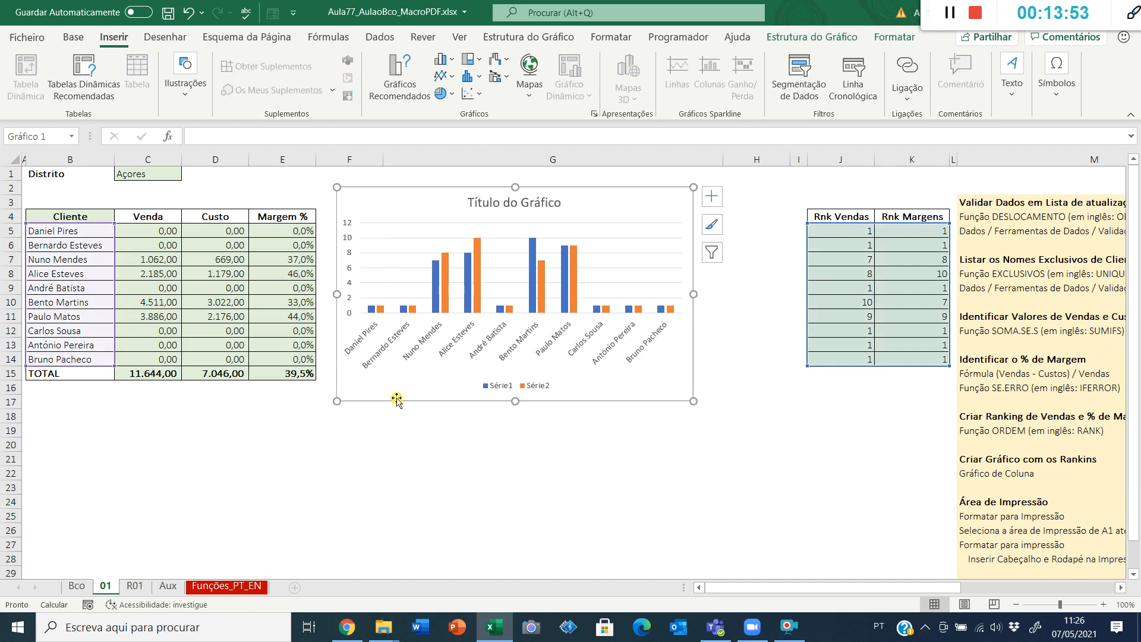
double_click(395, 398)
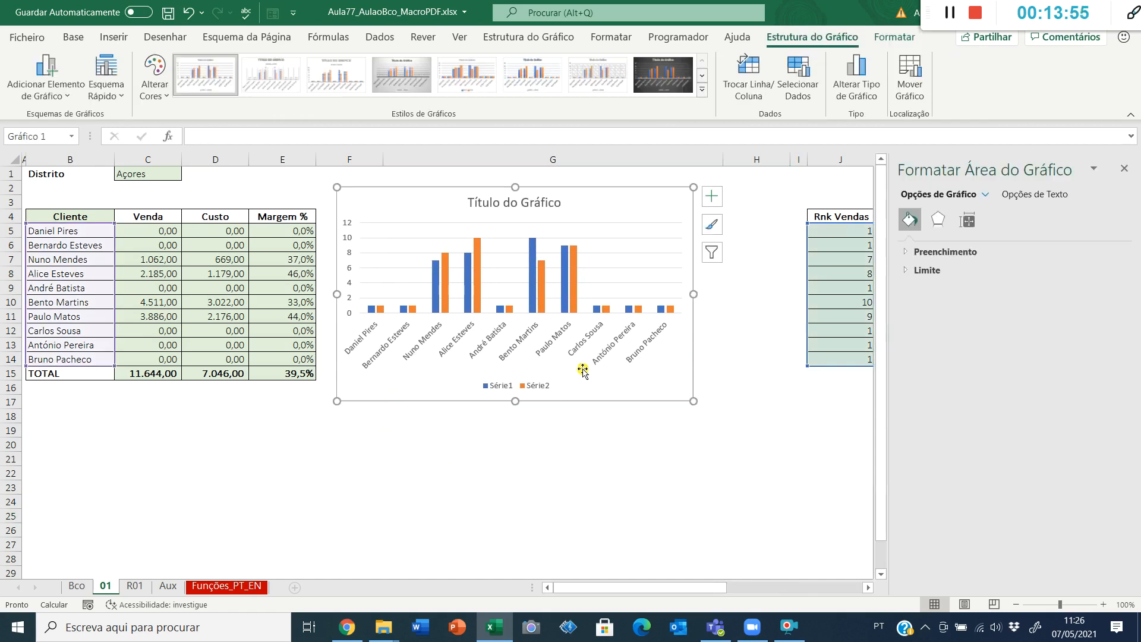
click(506, 387)
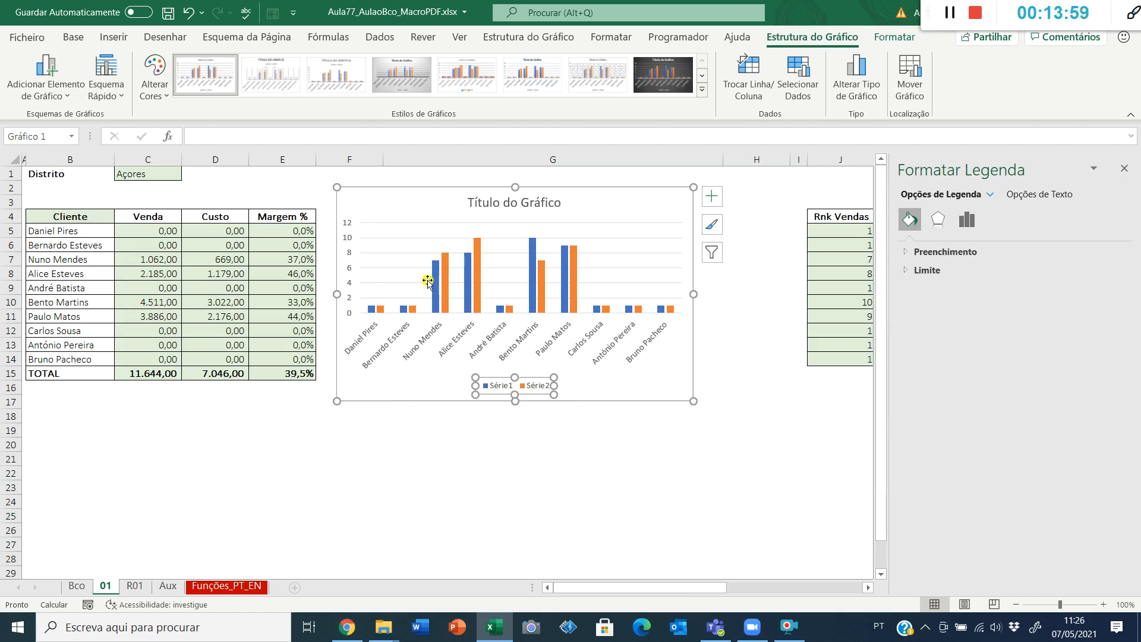
Edit the chart's data source so the first series takes its name from J4, Rnk Vendas.
right_click(399, 391)
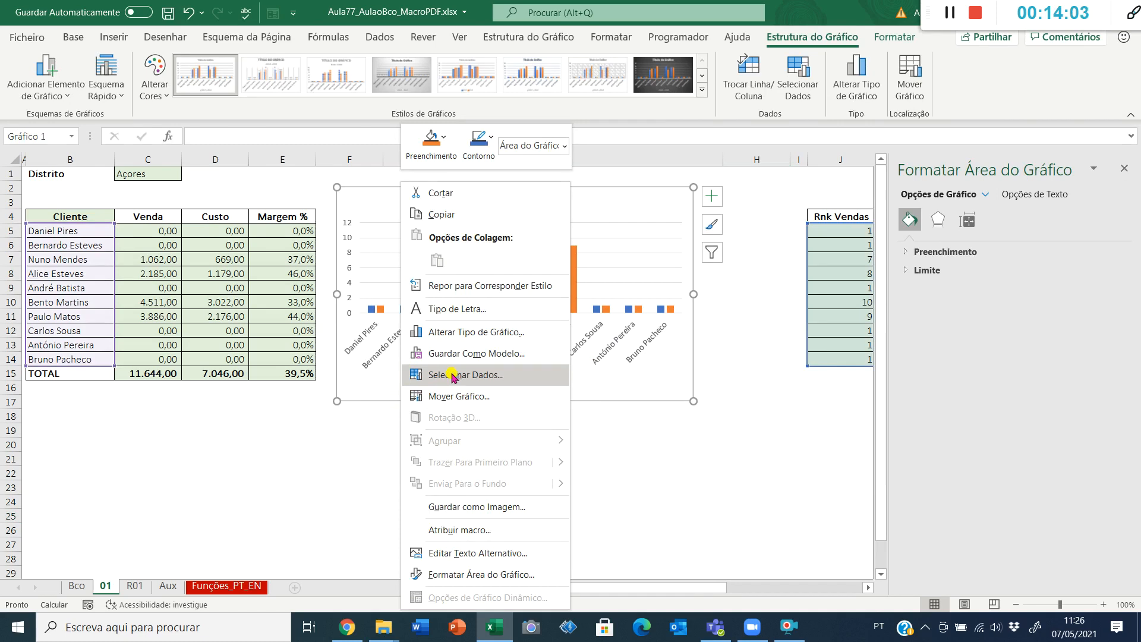
click(442, 376)
click(361, 386)
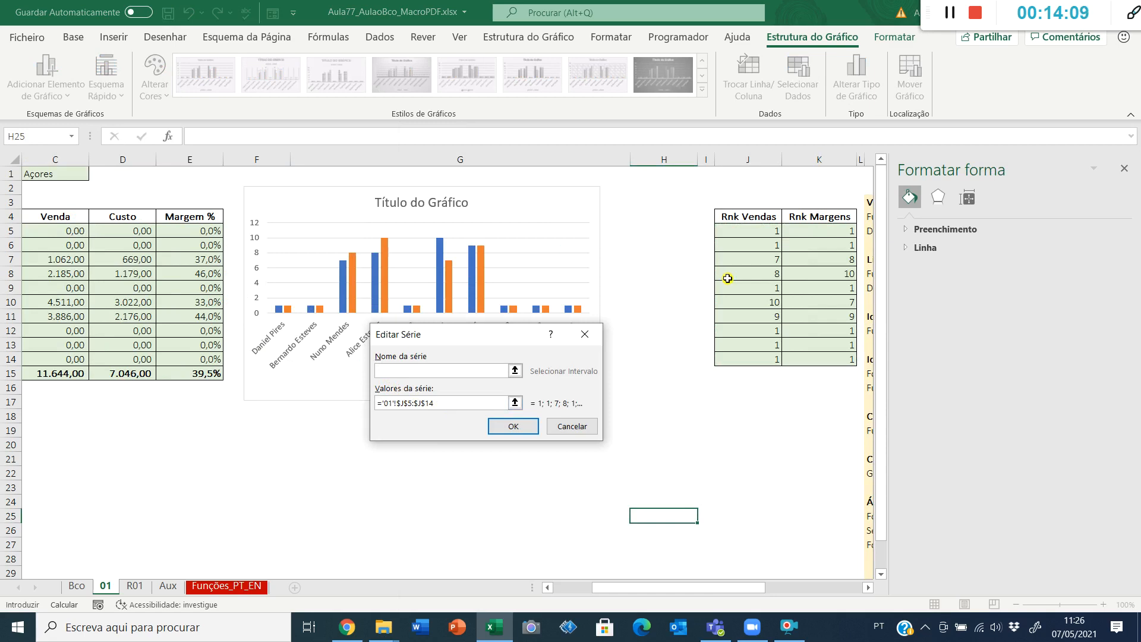
click(740, 218)
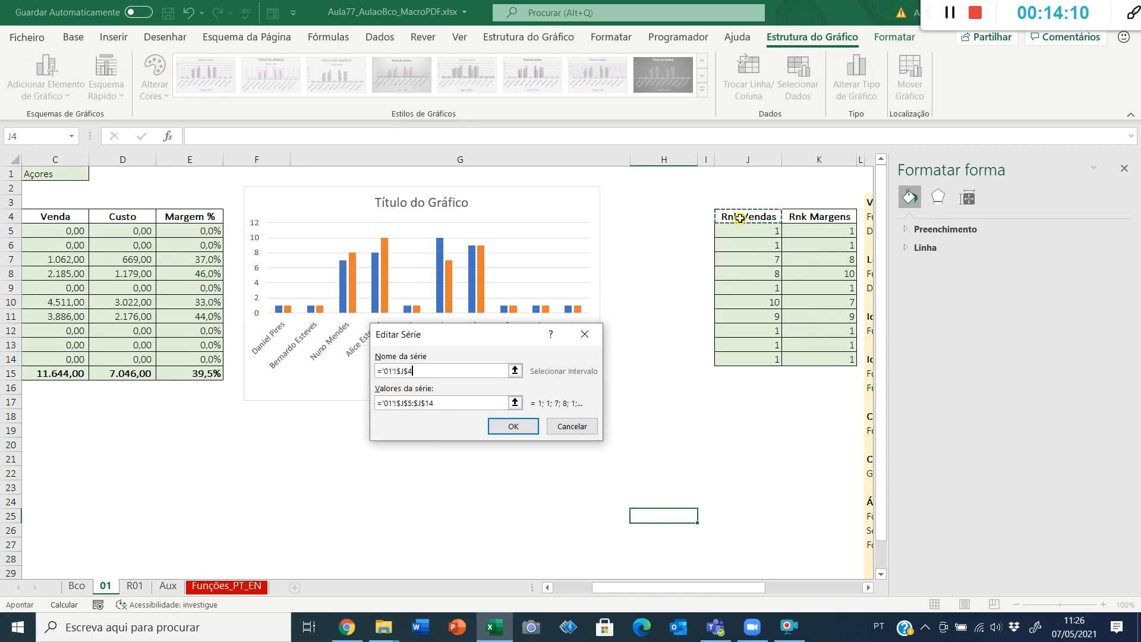
click(513, 426)
Name the chart's second series from K4, Rnk Margens, and apply the data source changes.
click(347, 416)
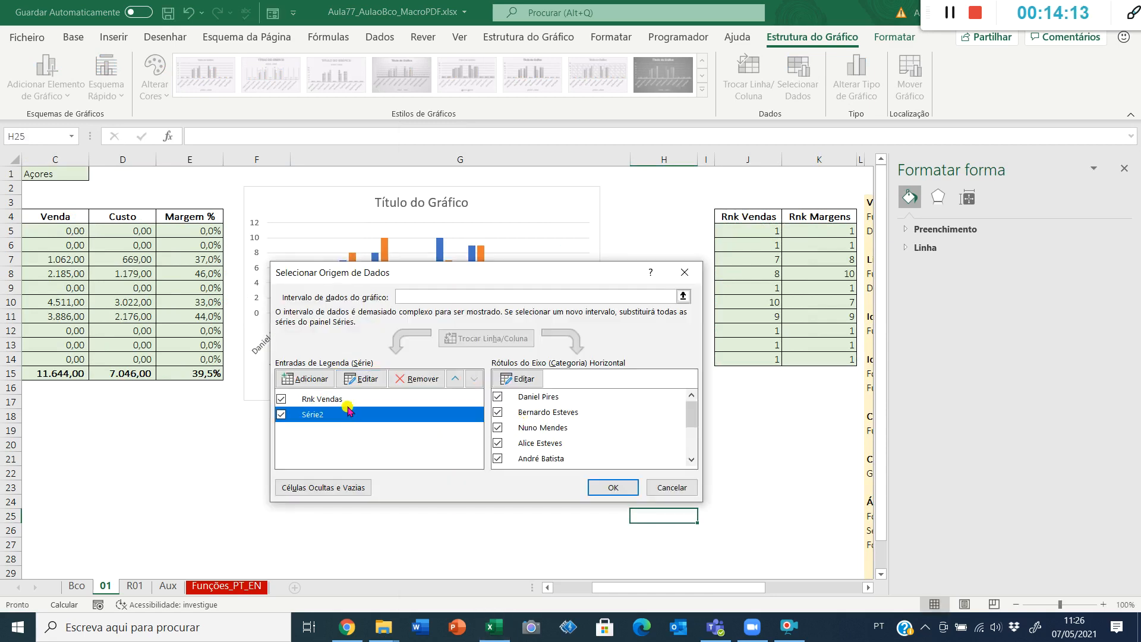
click(361, 378)
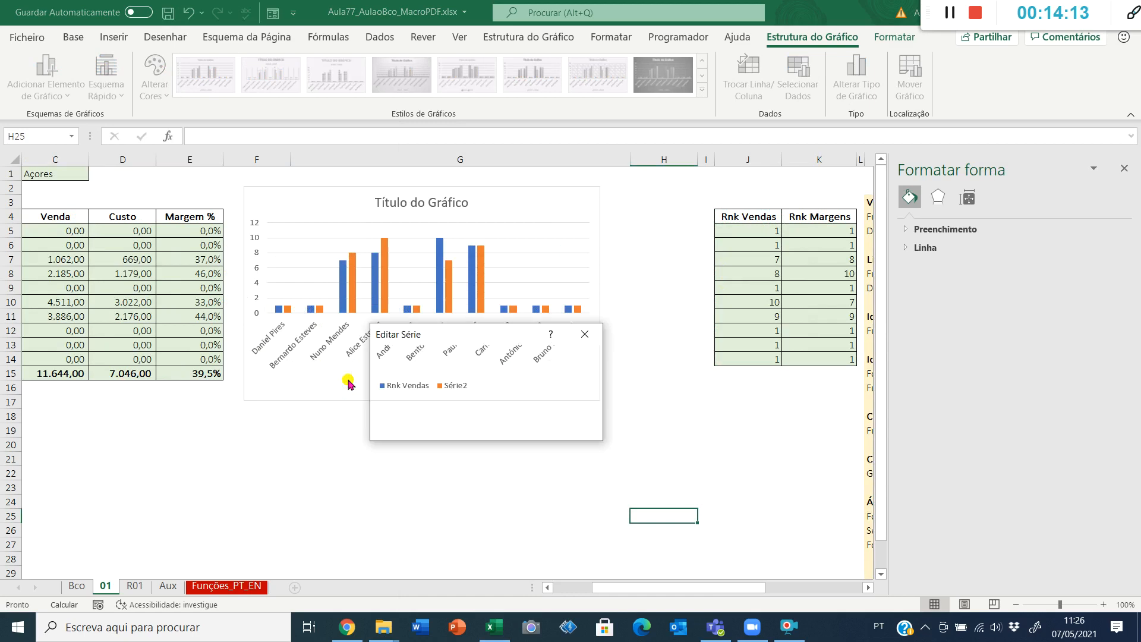
click(827, 217)
click(513, 426)
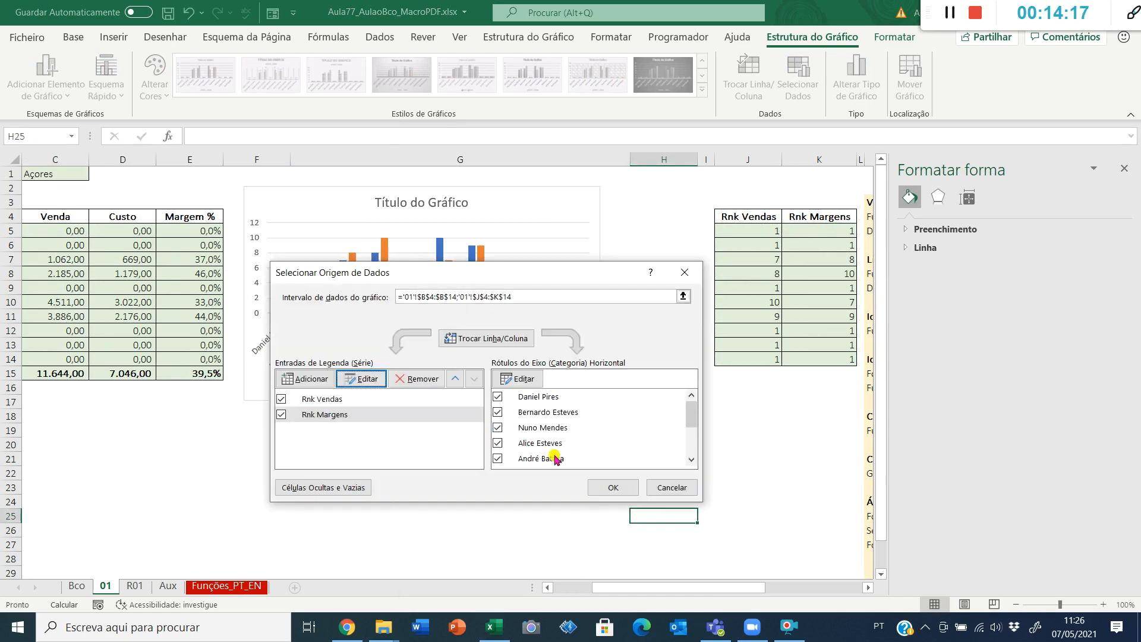
click(615, 488)
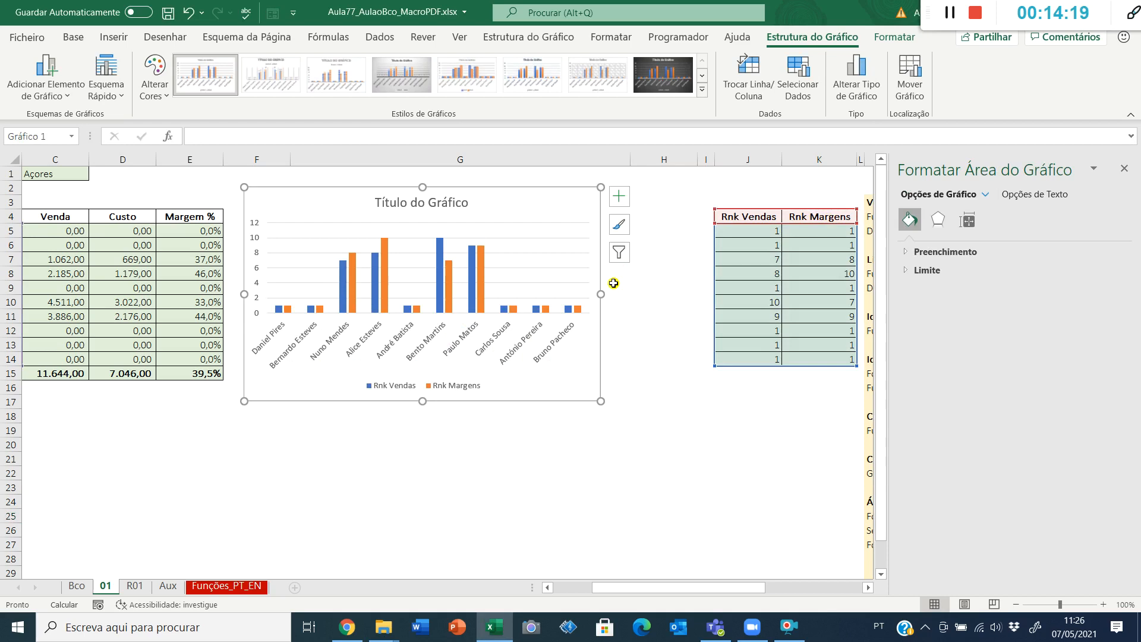
Widen the chart on both sides to fill the space between the client table and the ranking columns.
drag(600, 295, 701, 288)
drag(246, 293, 238, 291)
click(347, 439)
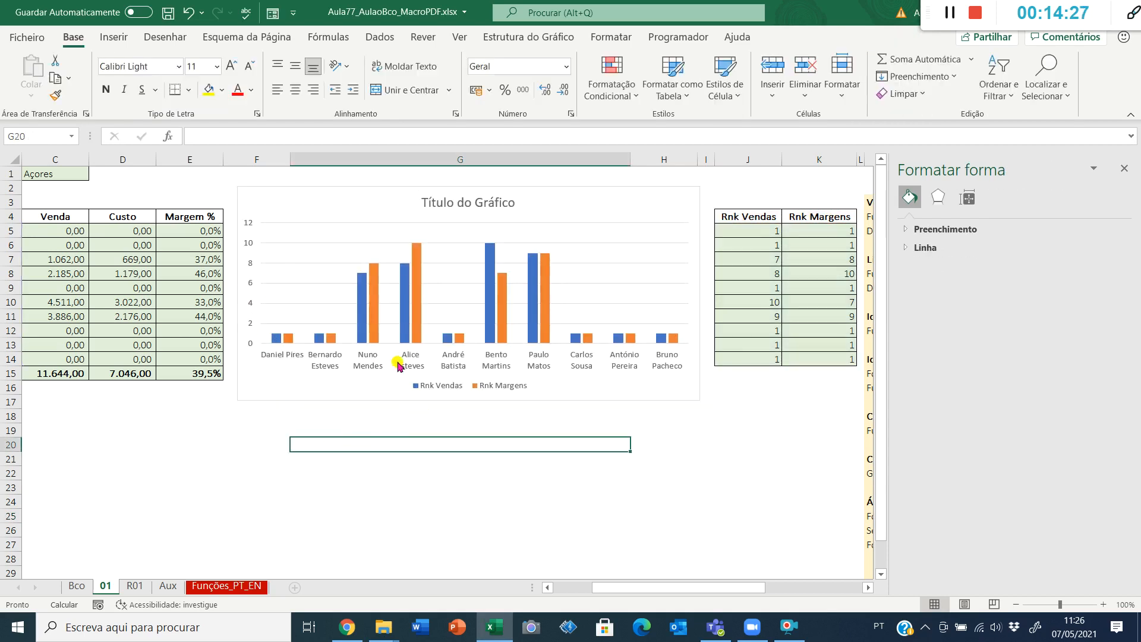
mouse_move(411, 345)
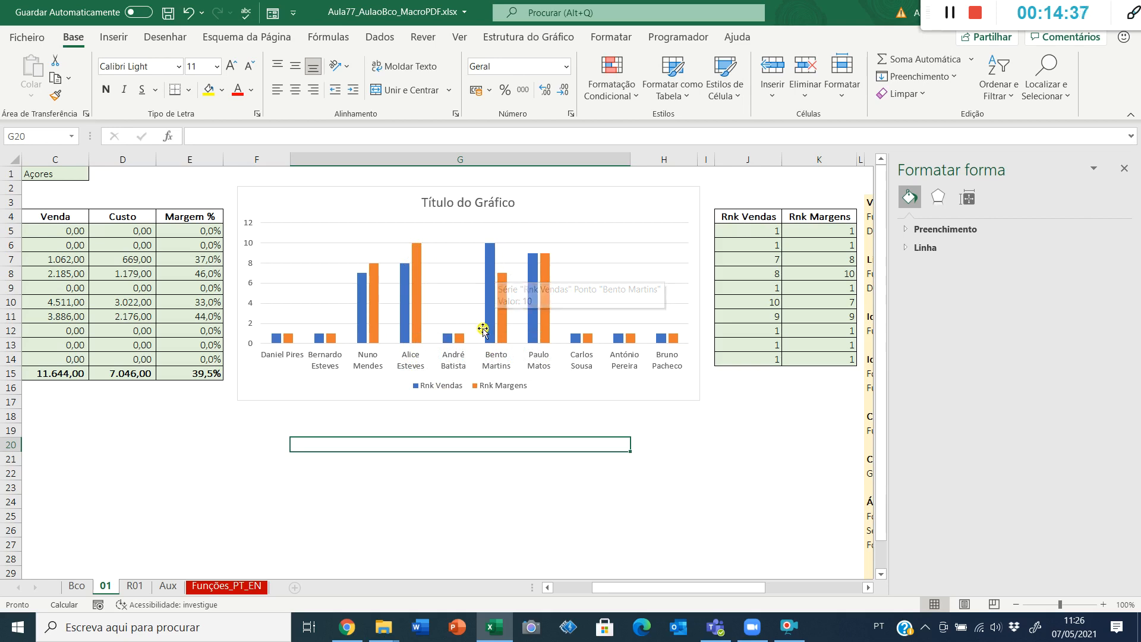
mouse_move(504, 283)
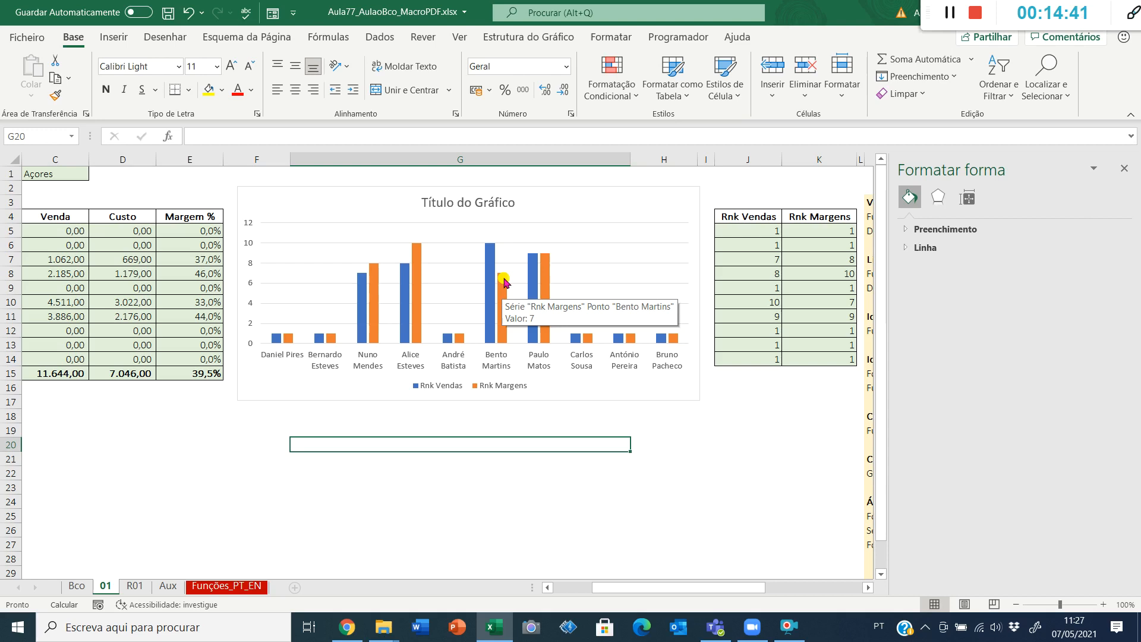
Set the district in C1 to Coimbra and check the chart's sales and margin ranking columns.
click(437, 203)
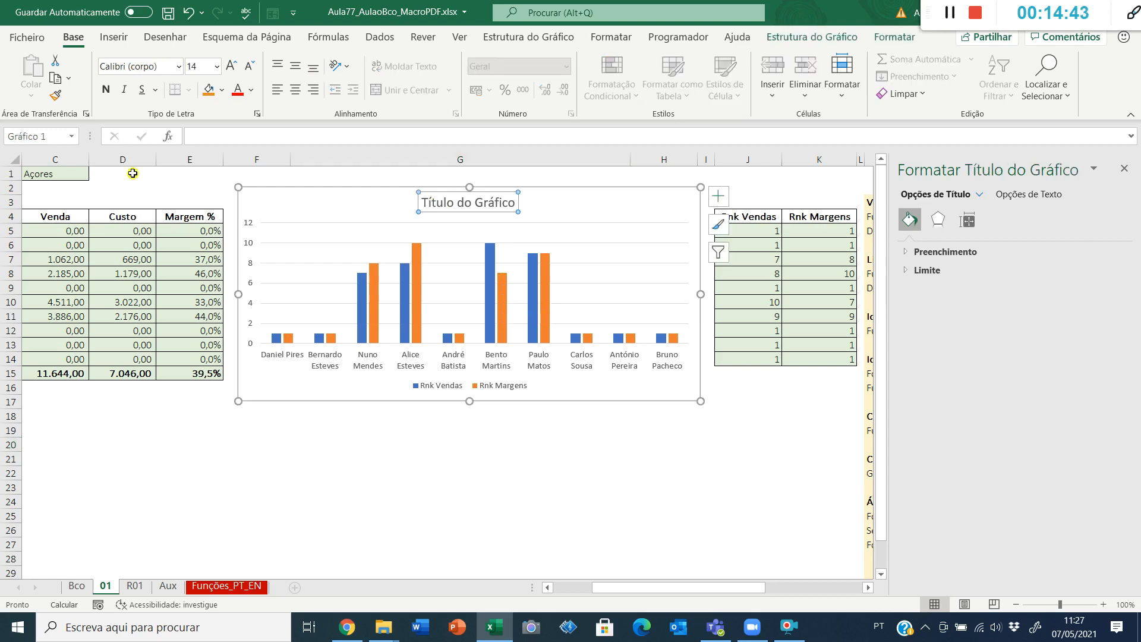
click(83, 173)
click(95, 172)
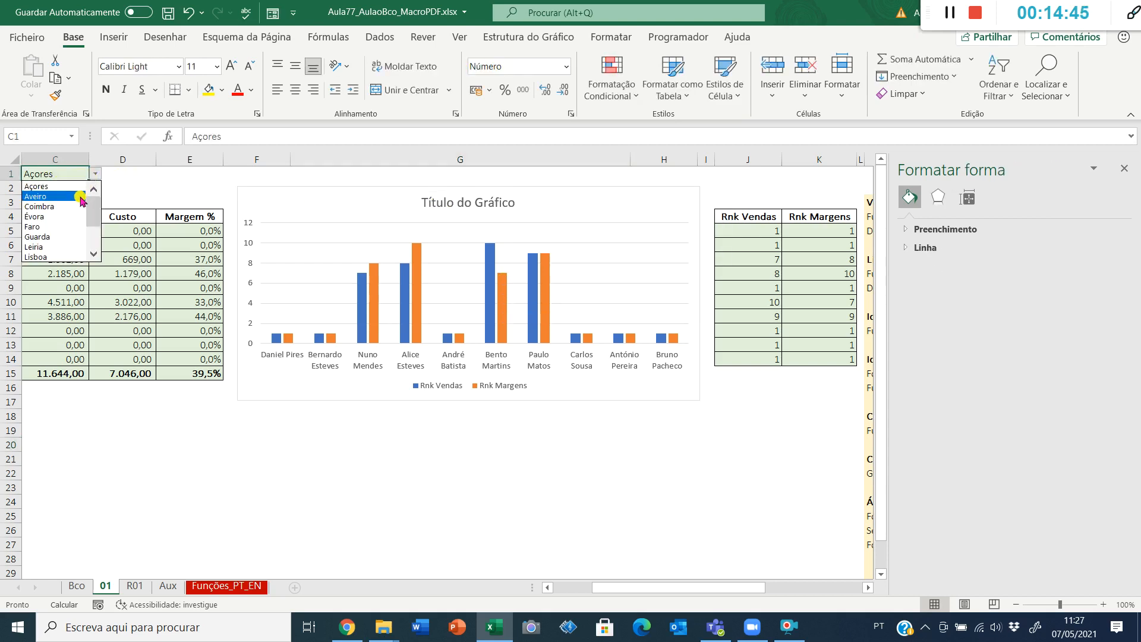
click(77, 206)
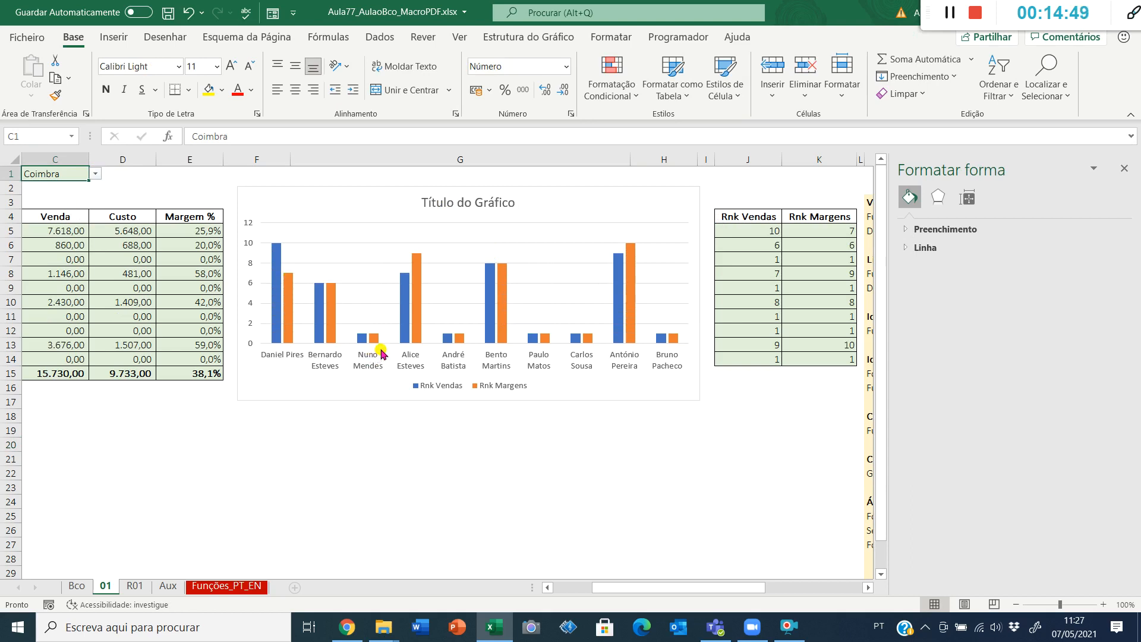
mouse_move(406, 280)
mouse_move(632, 262)
Switch the district in C1 to Leiria and then to Setúbal to test the chart with other data.
click(94, 174)
click(64, 224)
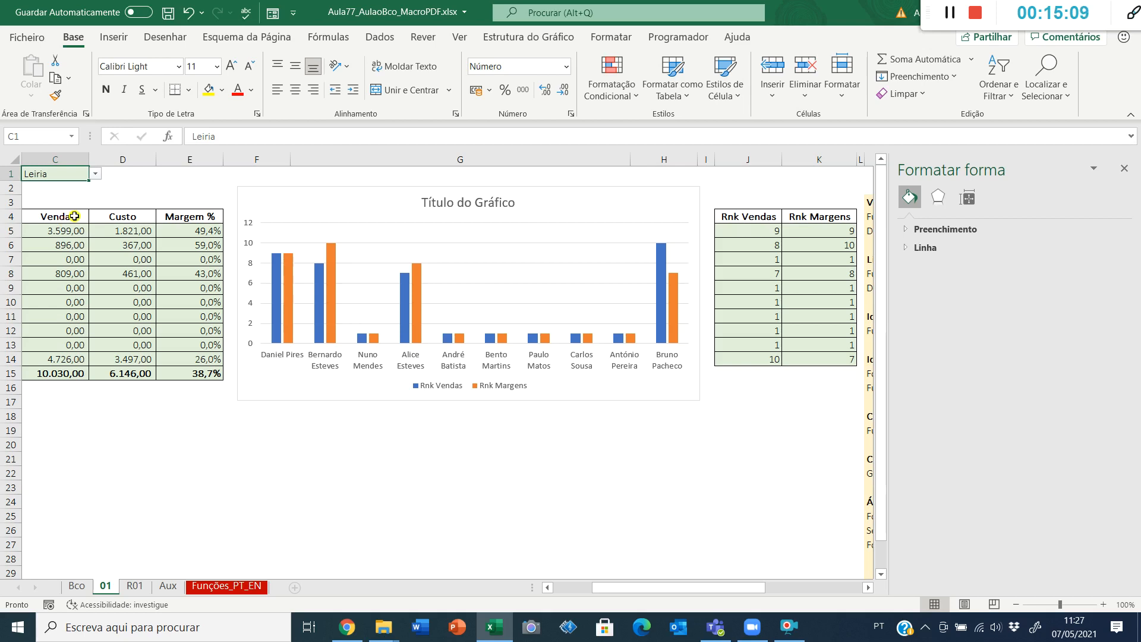
click(101, 174)
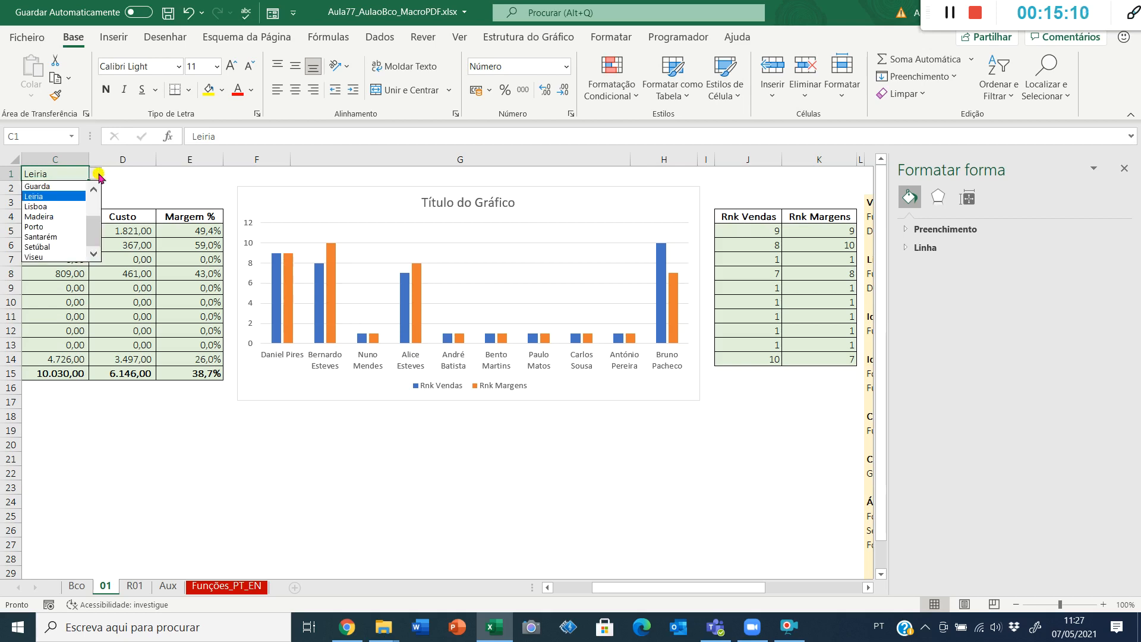
click(65, 244)
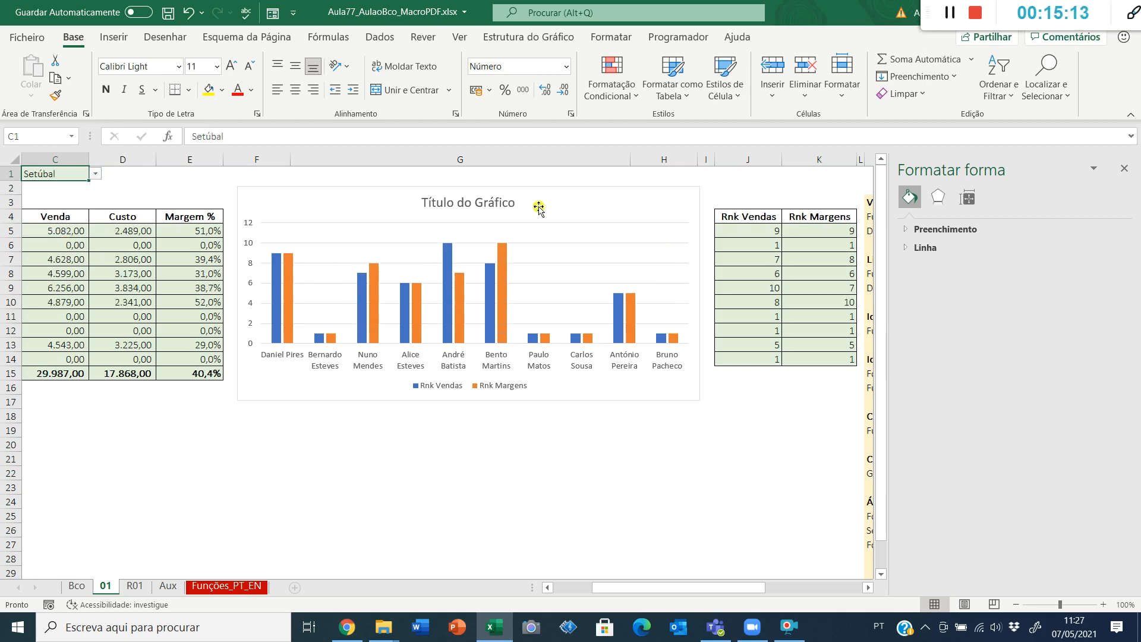
click(440, 202)
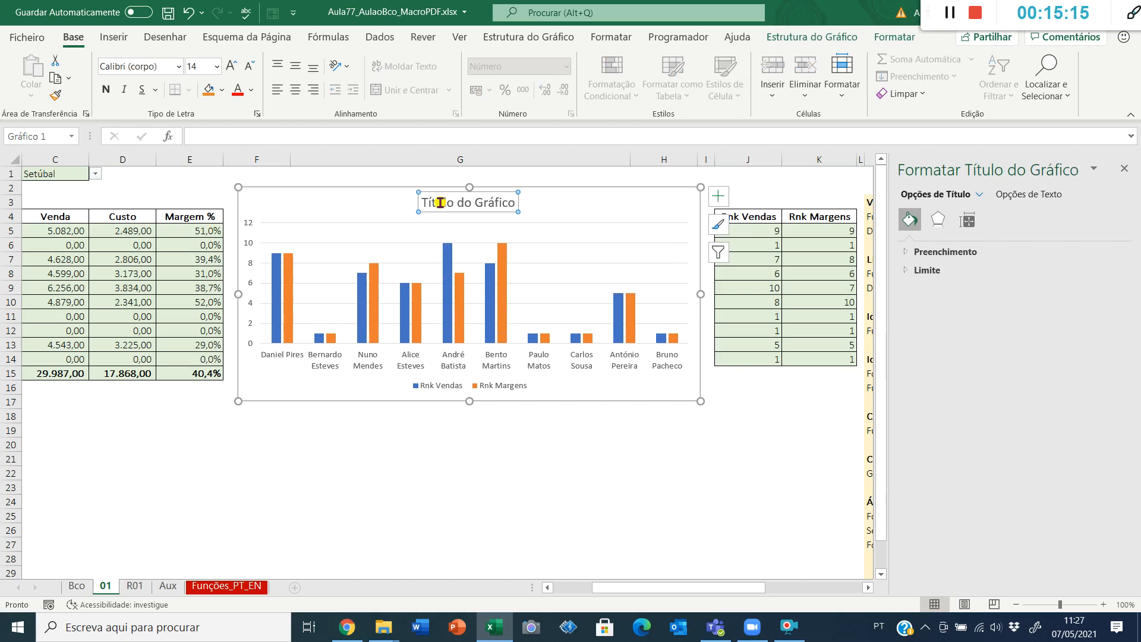
text(=)
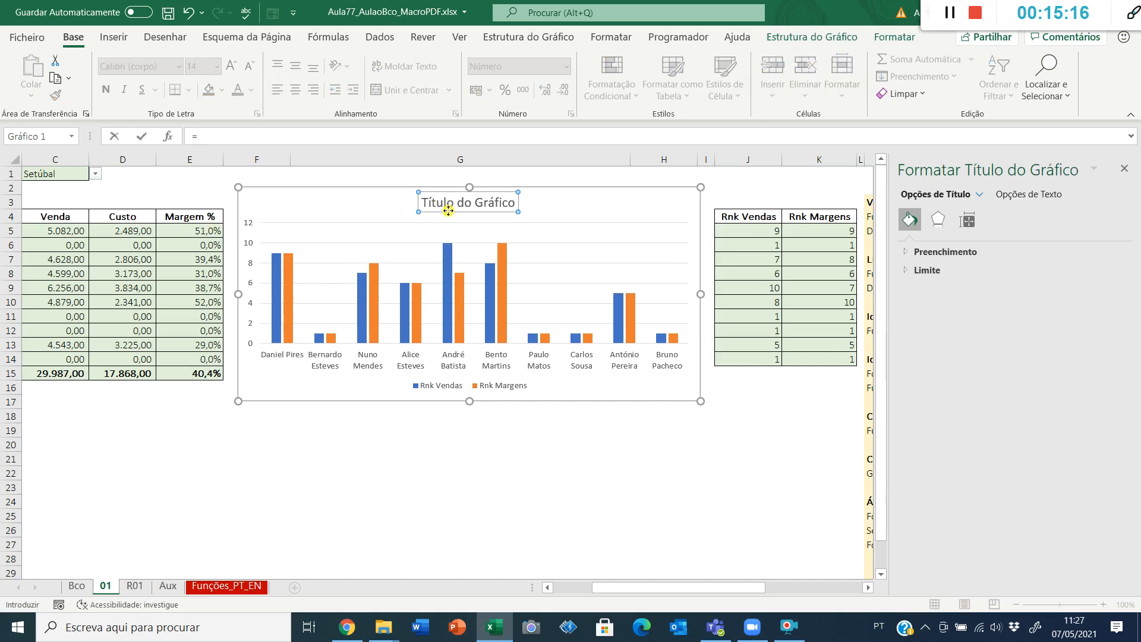
key(Escape)
key(Escape)
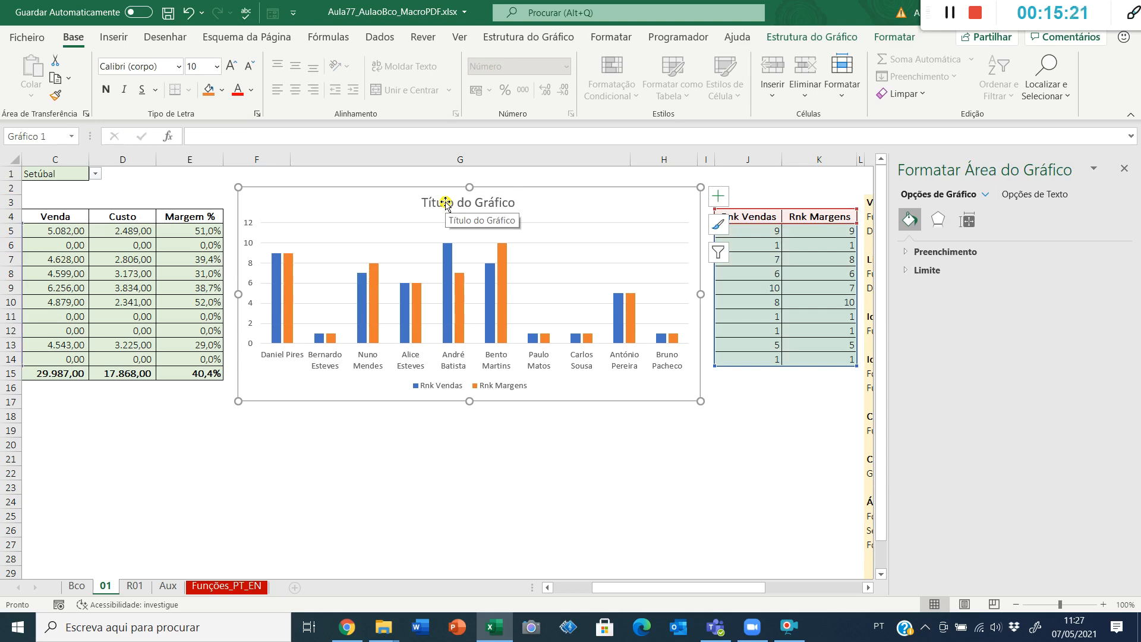
Link the chart title to the district in cell C1 and switch that district to Porto.
click(445, 204)
click(215, 135)
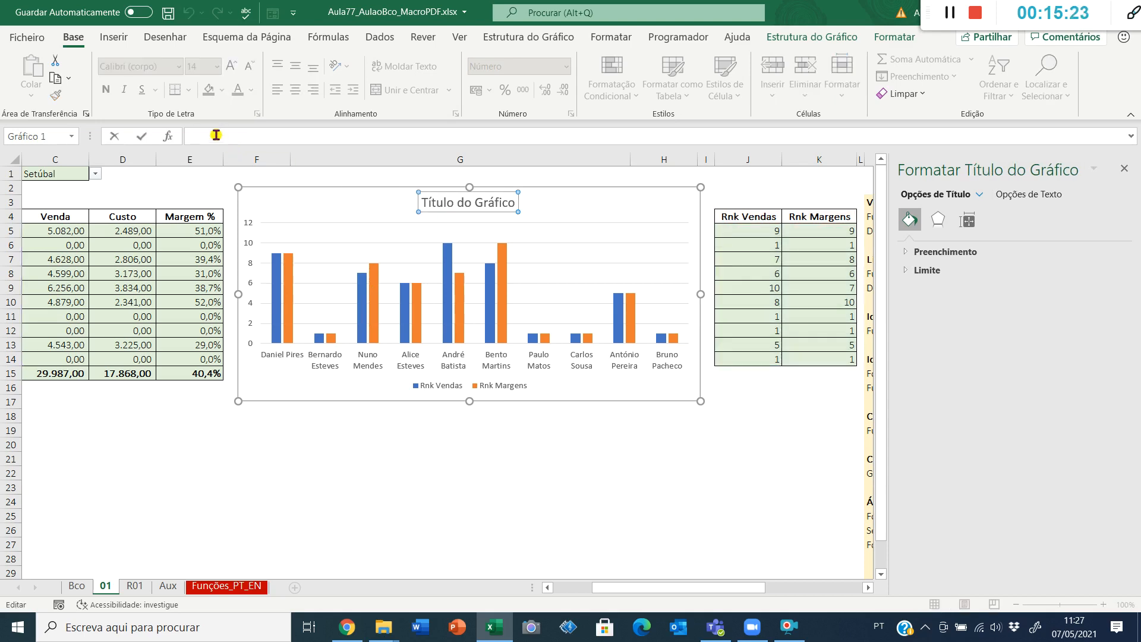
text(=)
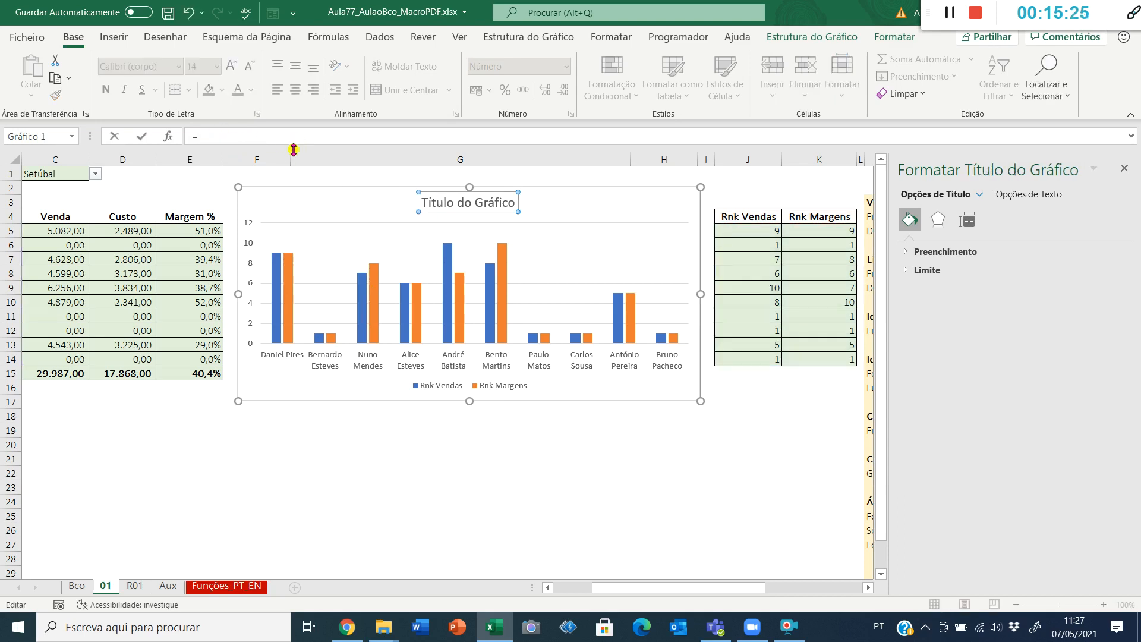
click(44, 173)
key(Return)
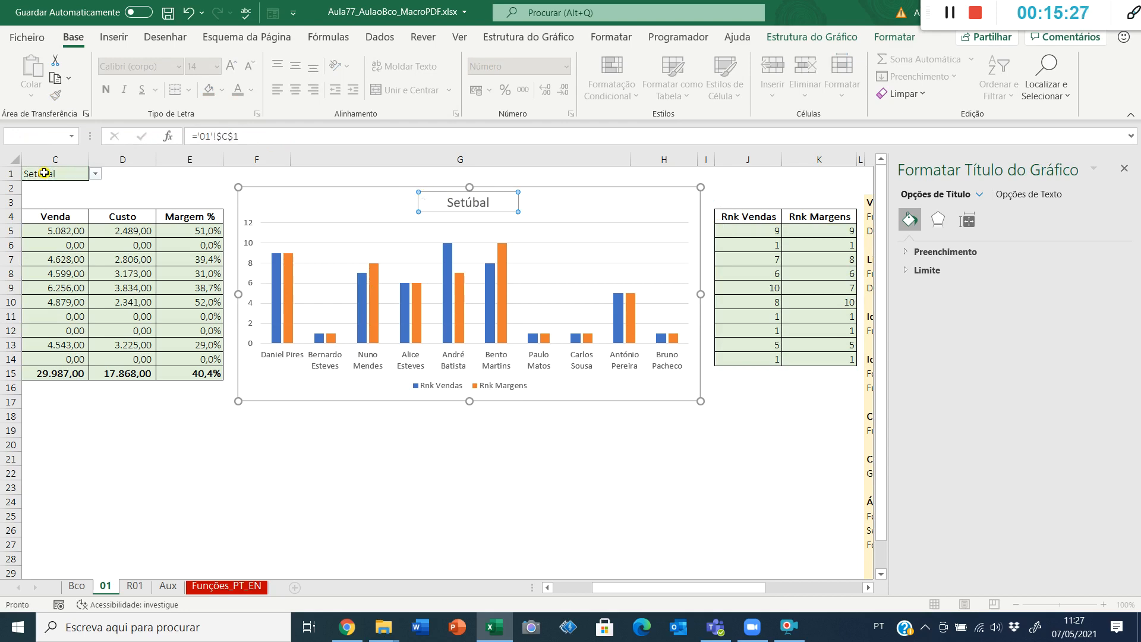
click(97, 175)
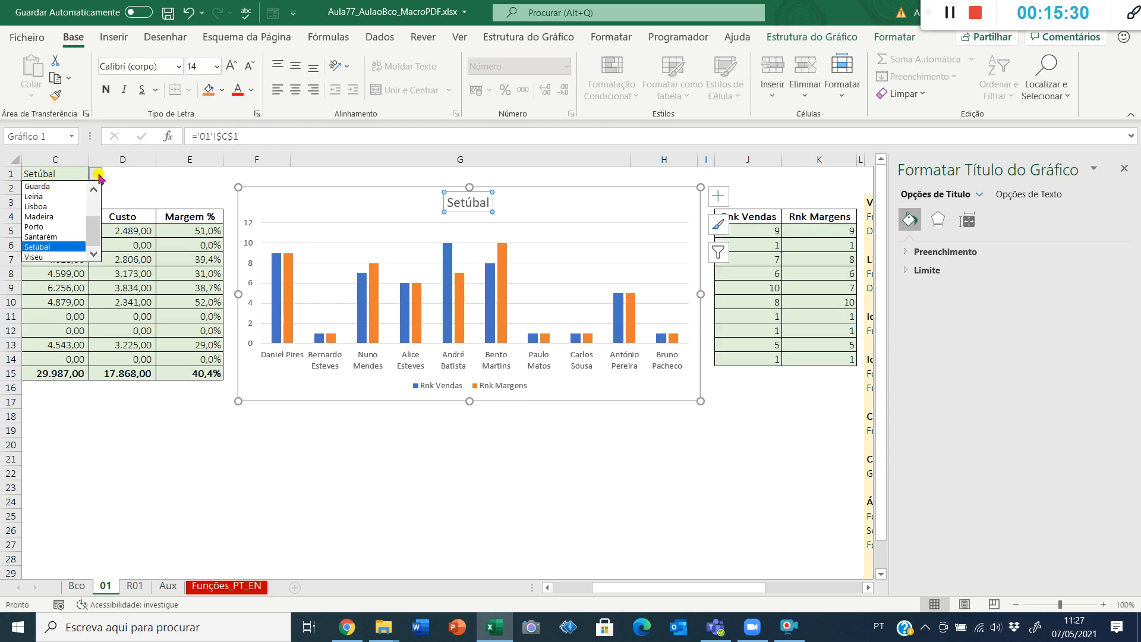
click(57, 228)
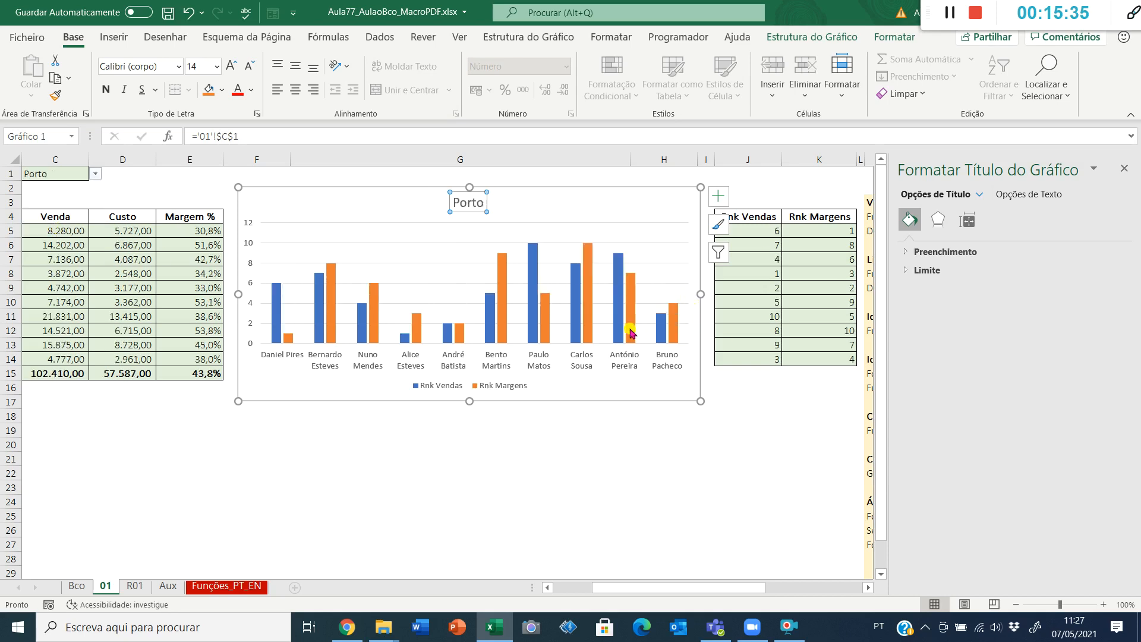
Select the whole chart area and make all of the chart's text bold.
click(584, 393)
click(106, 90)
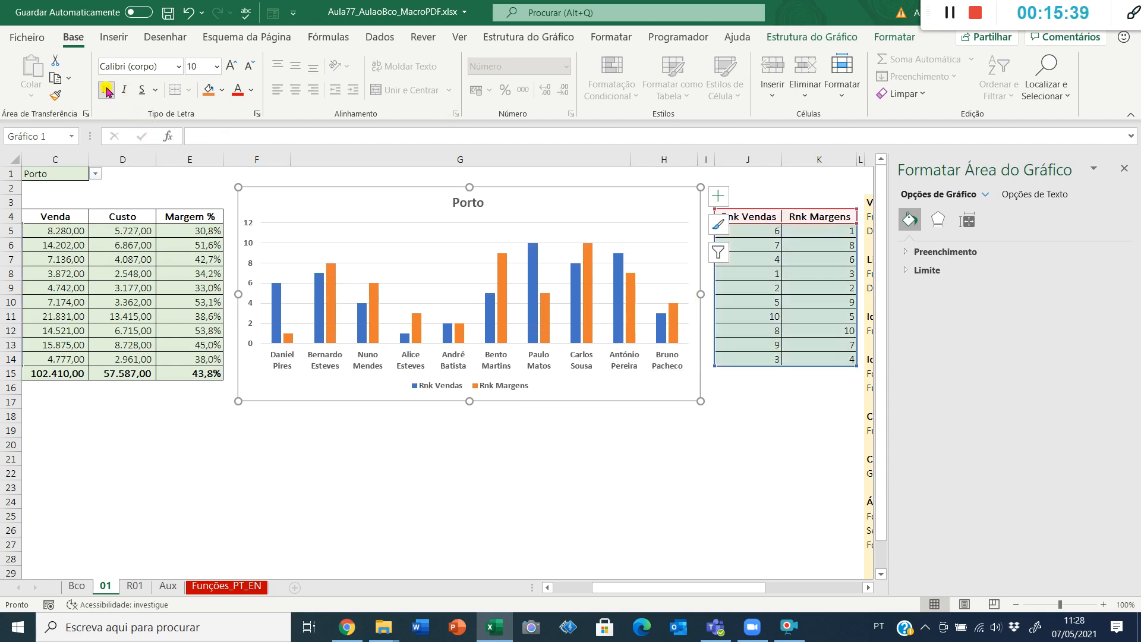
Fill the Rnk Margens columns of the Porto chart with a lighter gold theme colour.
click(331, 309)
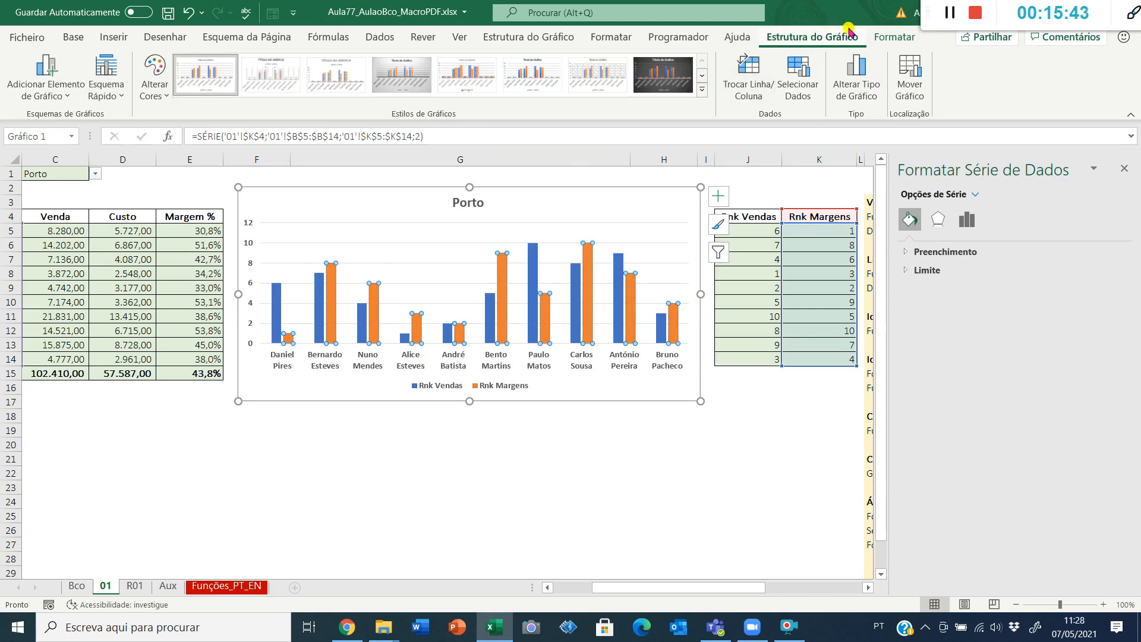
click(882, 38)
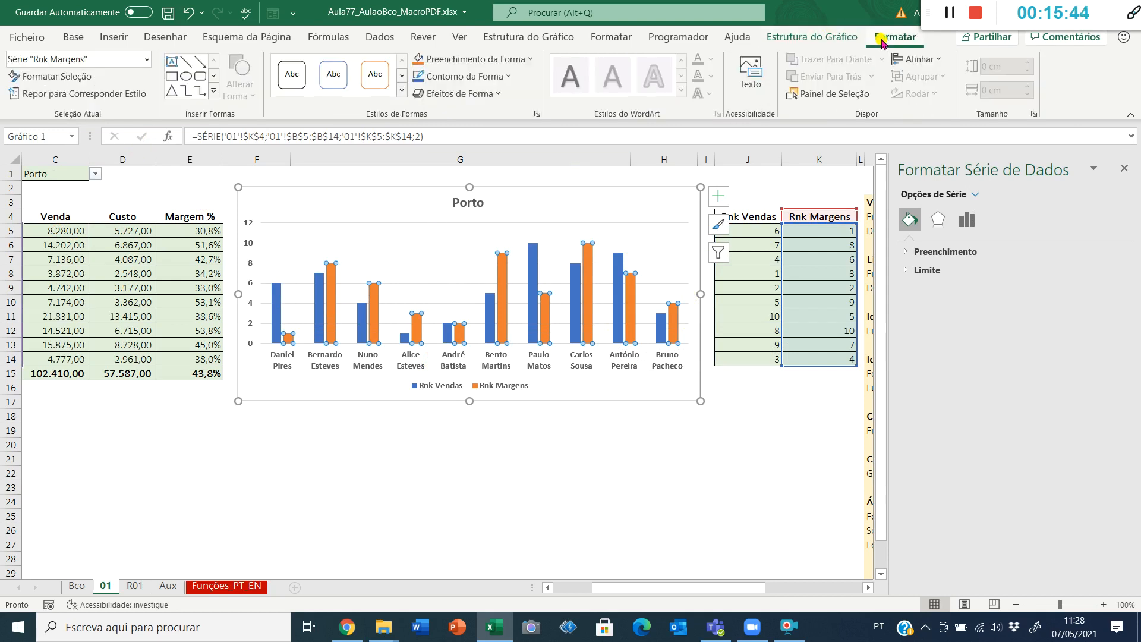
click(475, 59)
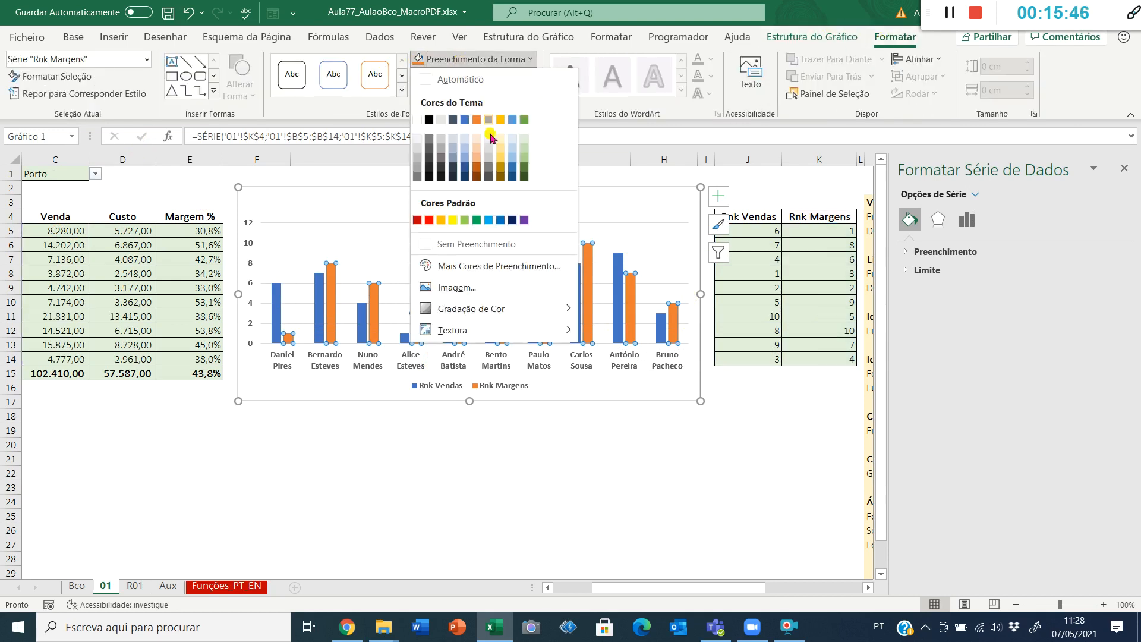
click(500, 162)
Fill the Rnk Vendas columns of the chart with the standard dark blue colour.
click(319, 297)
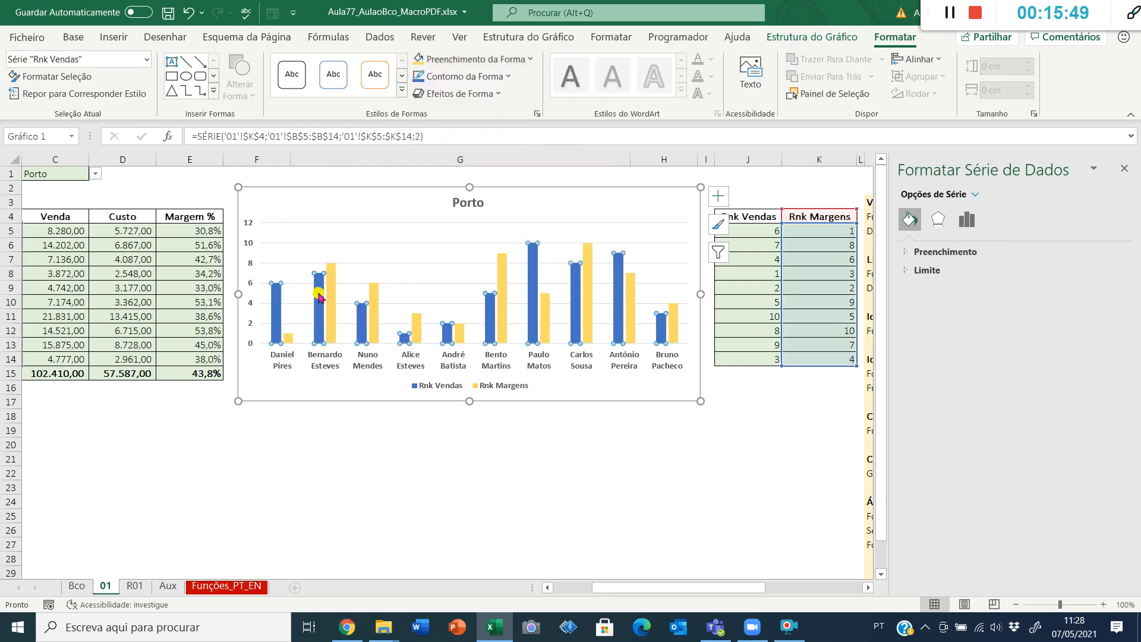
click(482, 58)
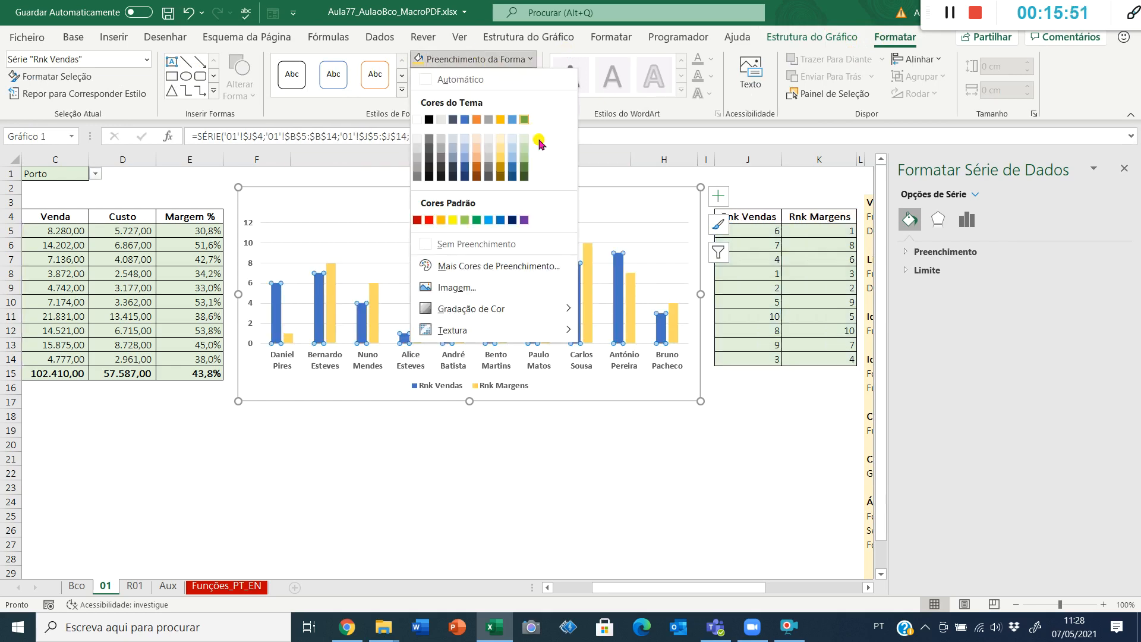
click(524, 178)
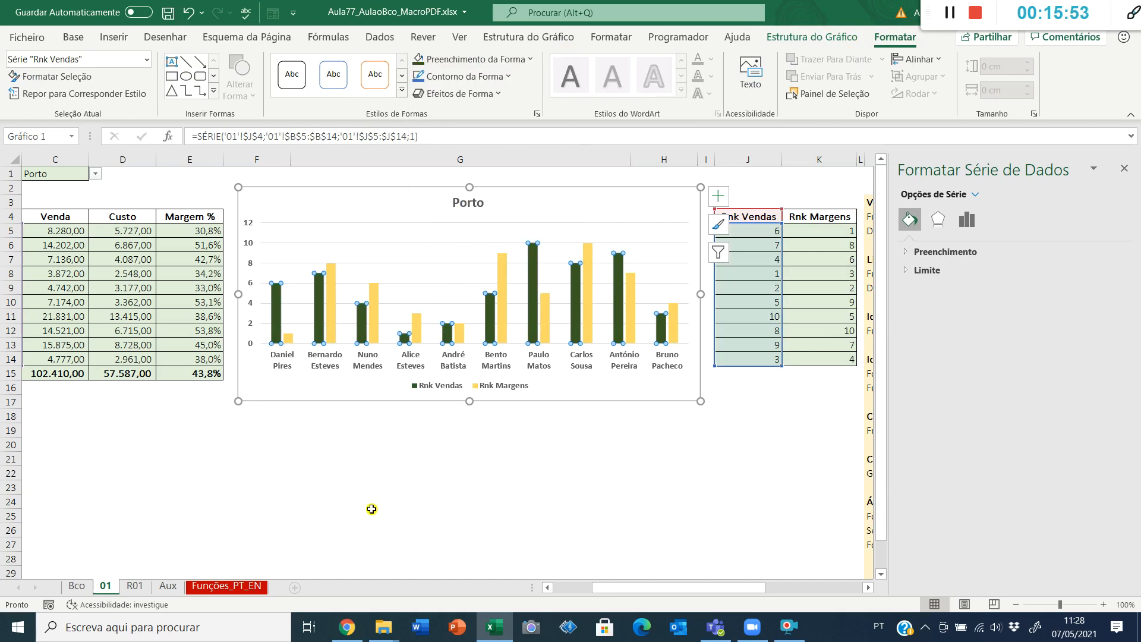
click(492, 59)
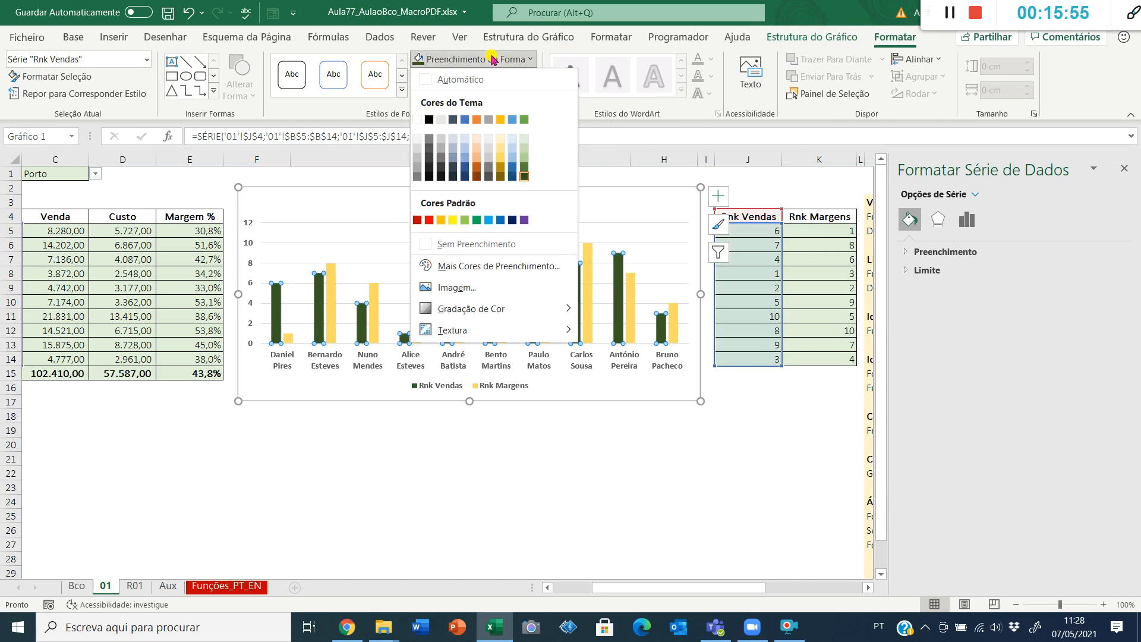
click(512, 220)
click(416, 447)
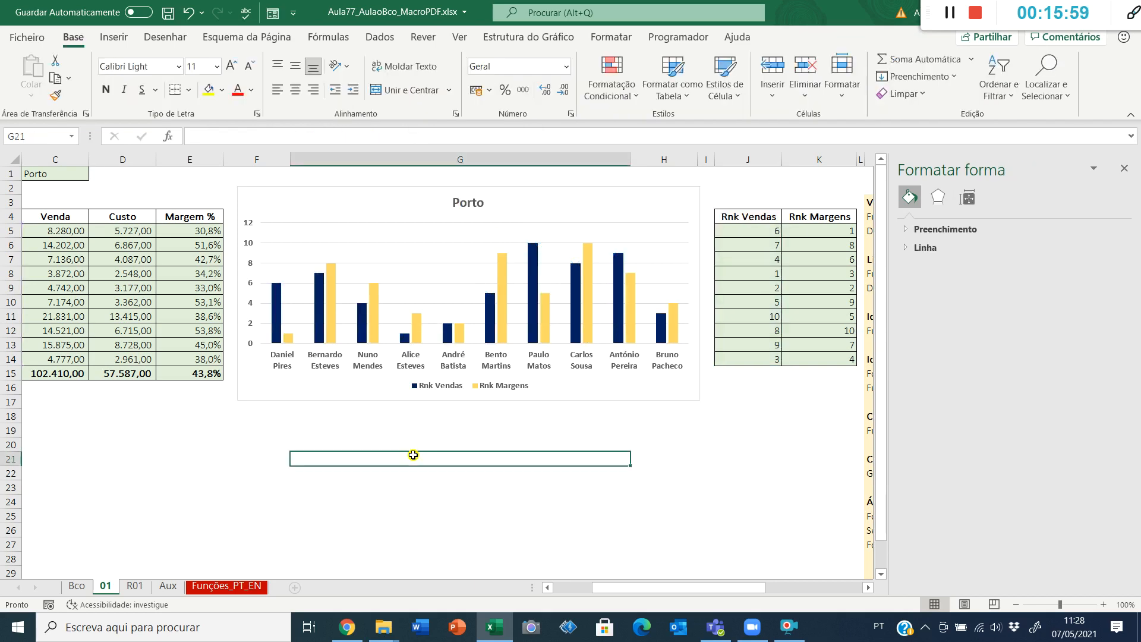
Add data labels to both the Rnk Margens and Rnk Vendas series of the chart.
click(633, 314)
right_click(634, 314)
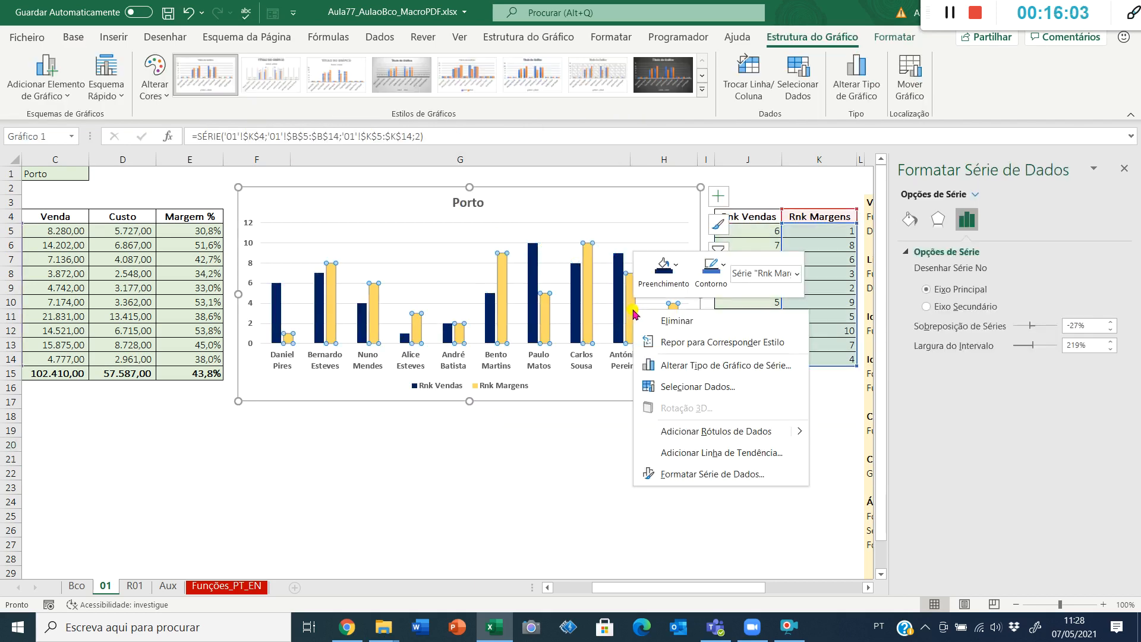
click(662, 432)
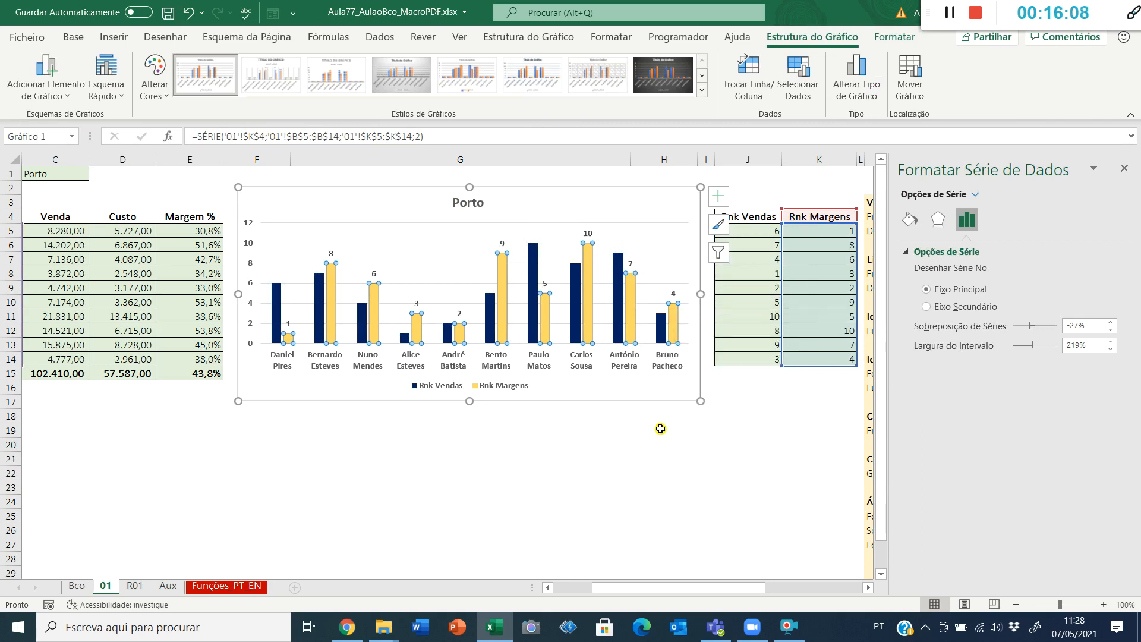
click(580, 306)
right_click(580, 306)
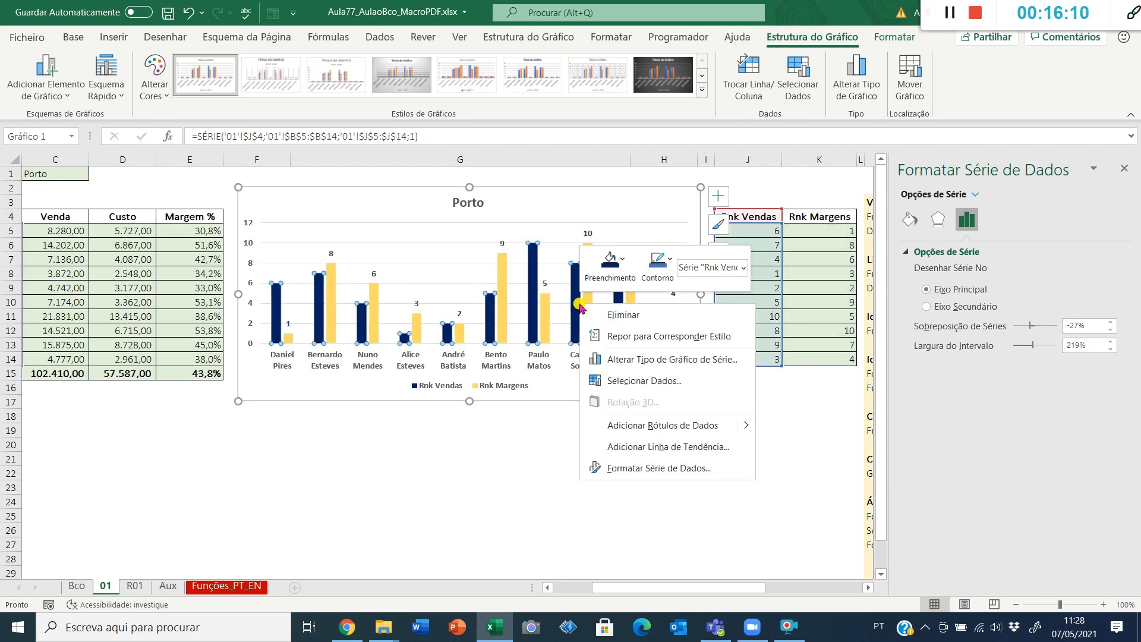
click(617, 423)
click(572, 441)
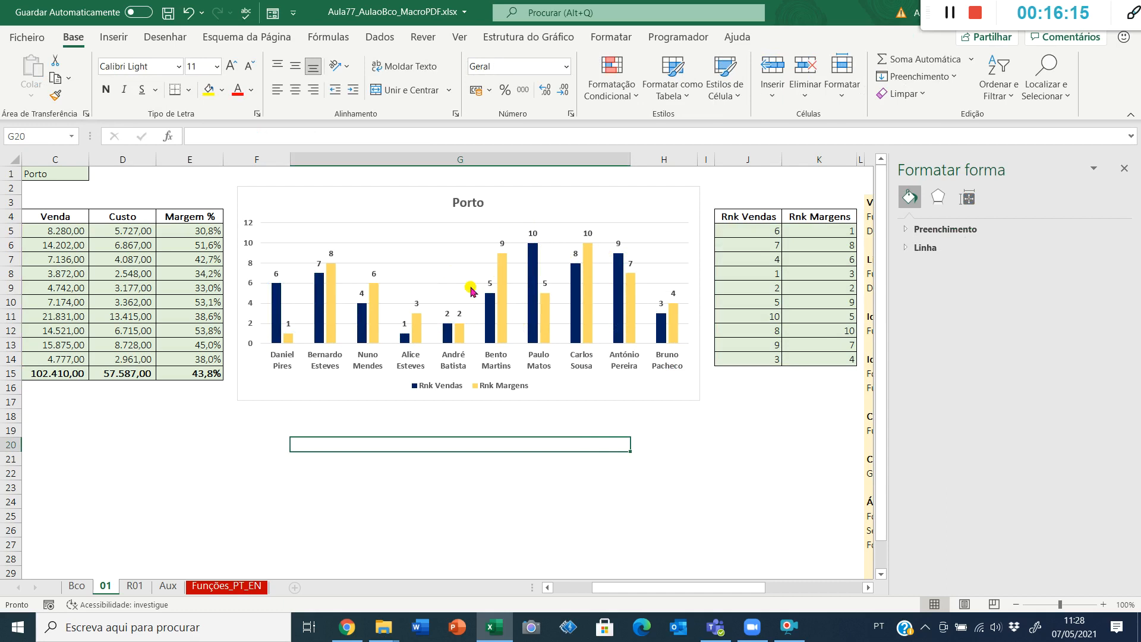
Close the shape formatting pane and preview how the sheet prints with its current page settings.
click(430, 418)
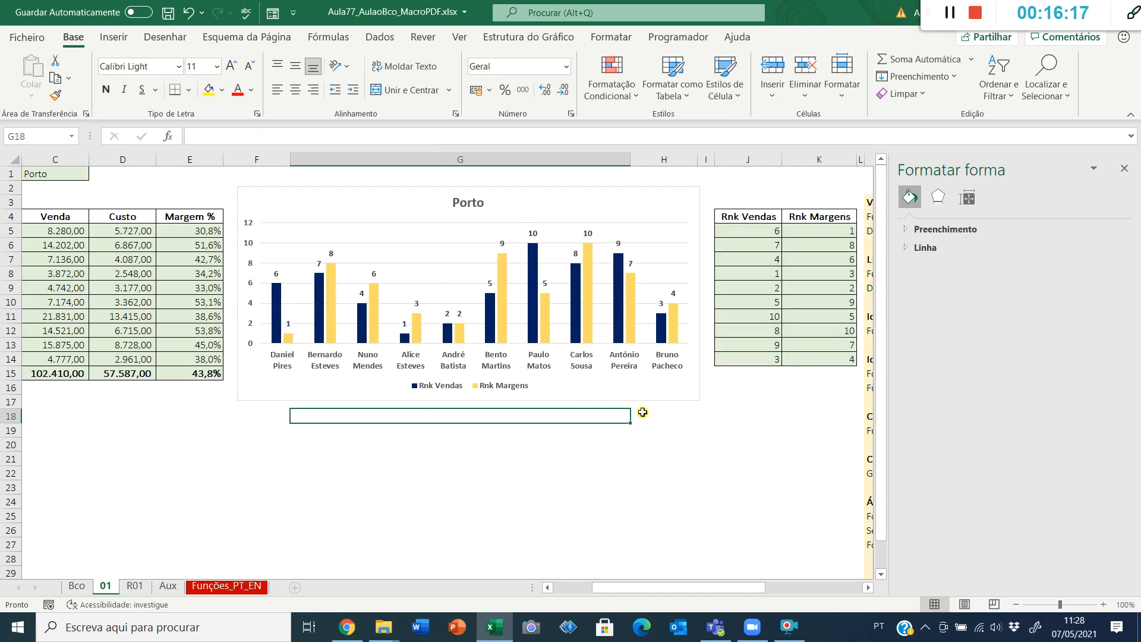
click(704, 411)
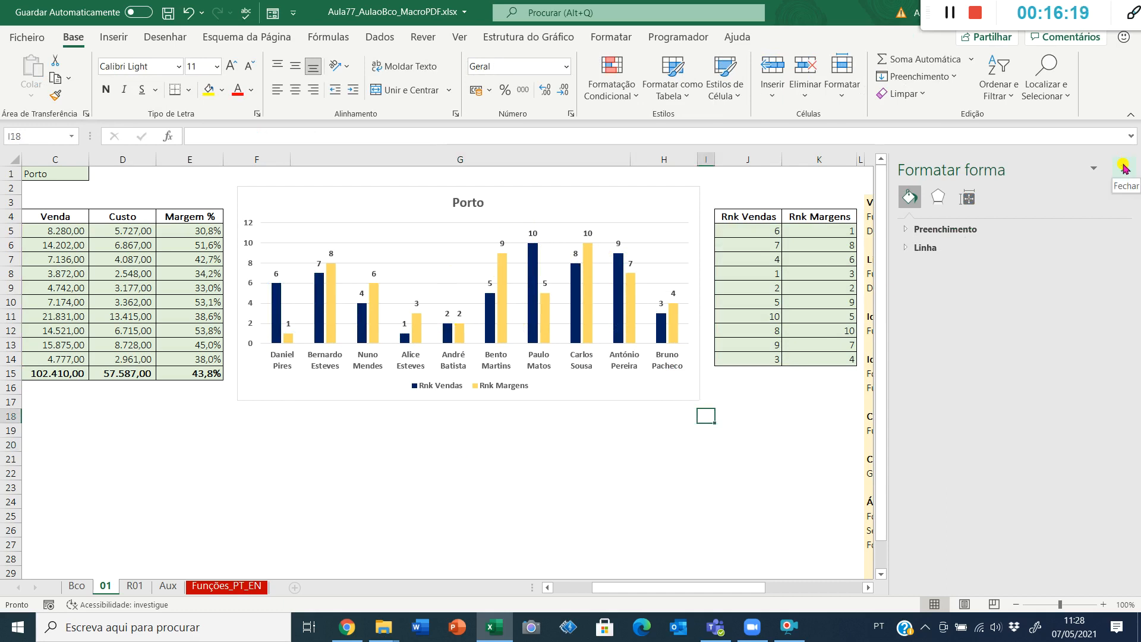
click(1126, 166)
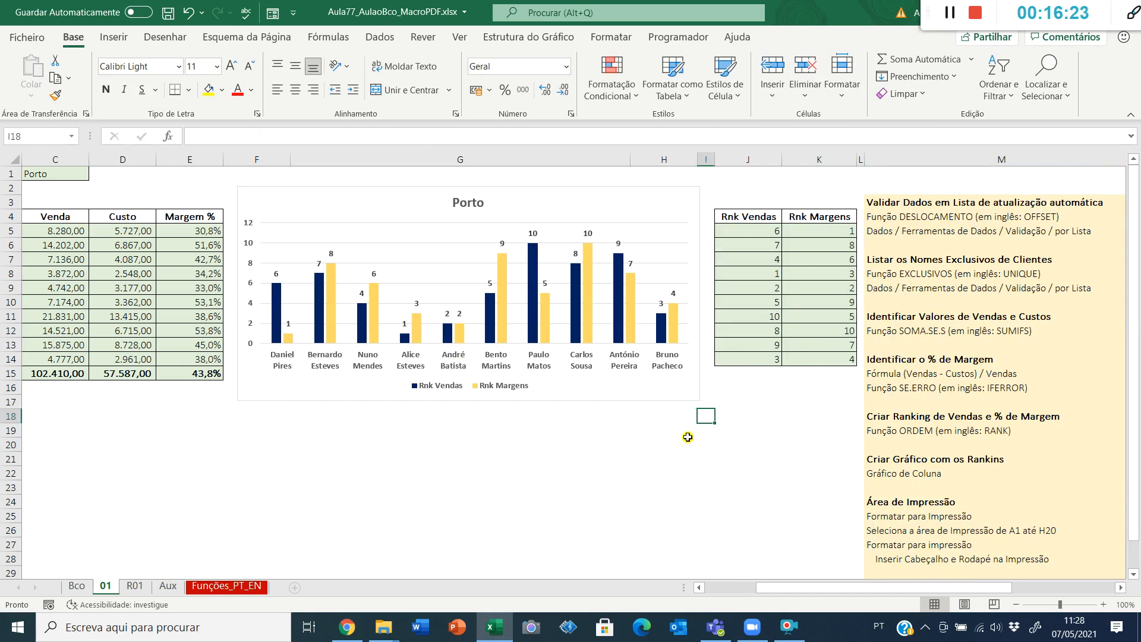
key(ctrl+p)
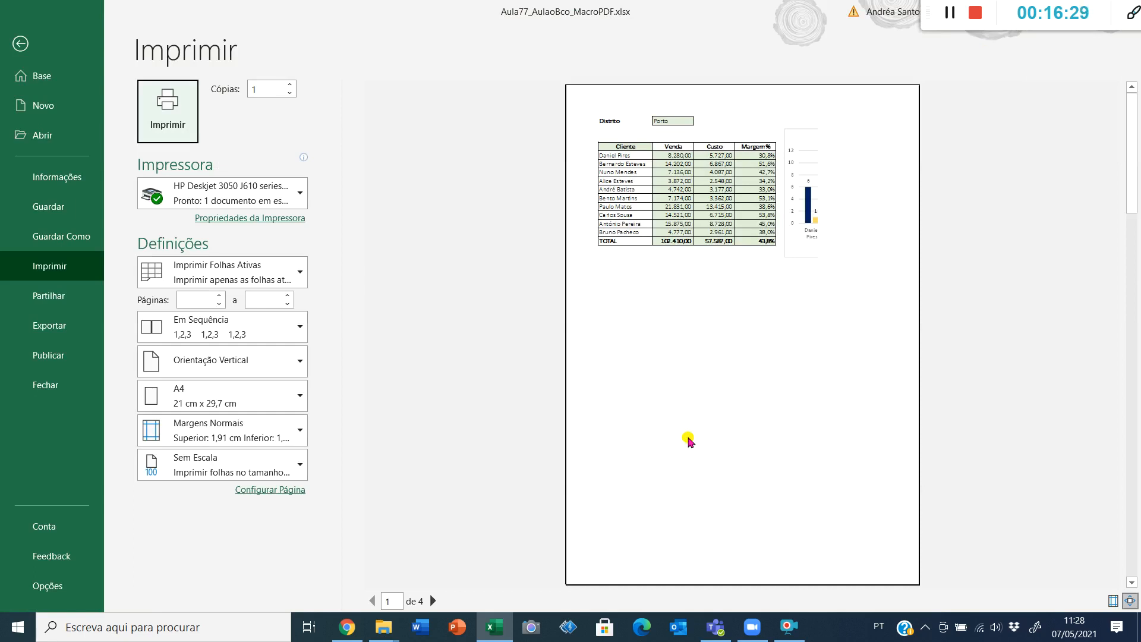
key(Escape)
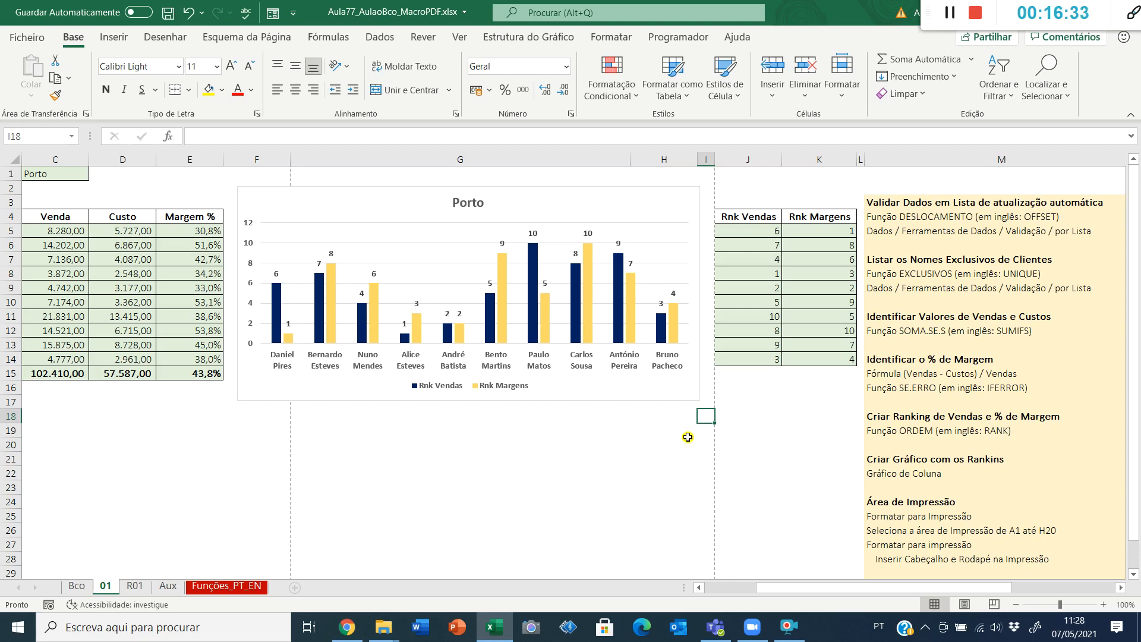
Set the print area to A1:I18 so it covers the client table and the chart.
key(ctrl+shift+Home)
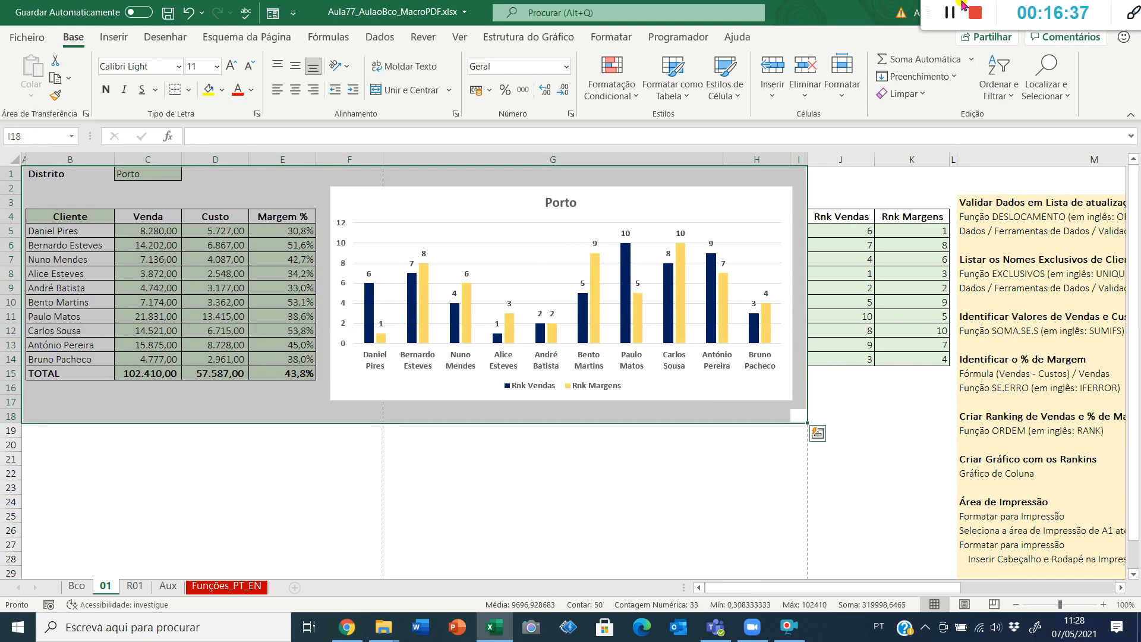
key(Left)
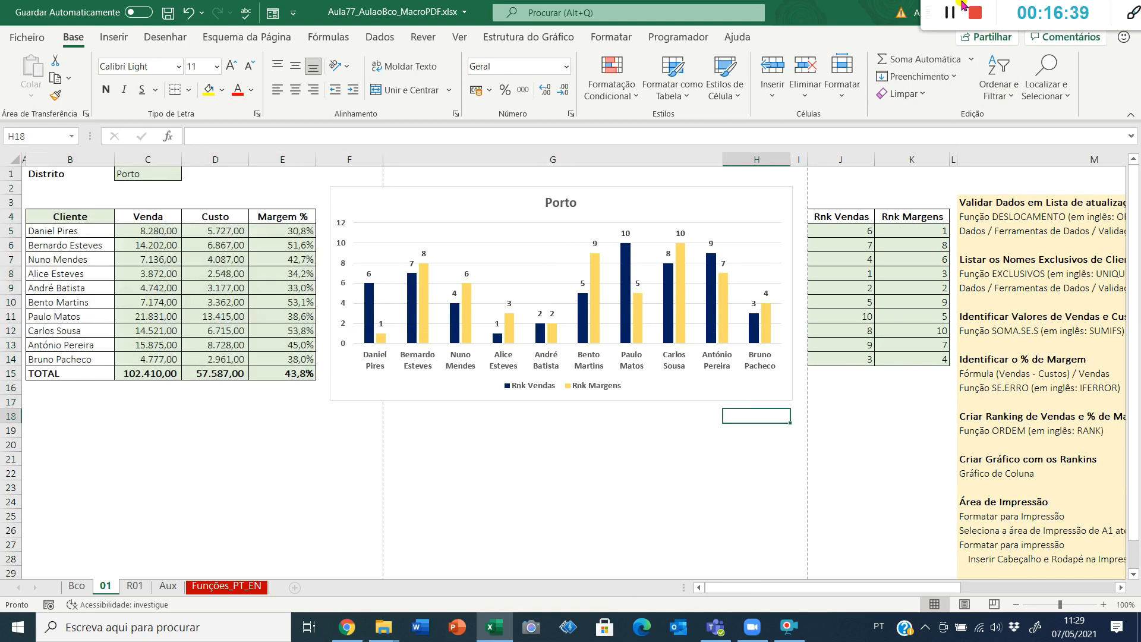
key(ctrl+shift+Home)
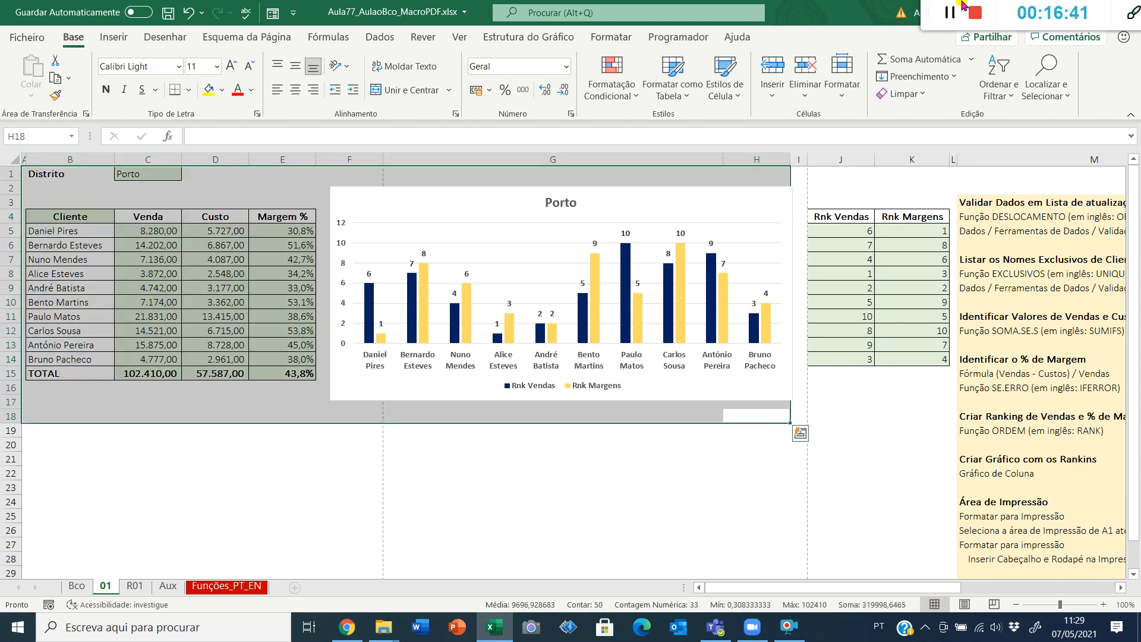
key(Right)
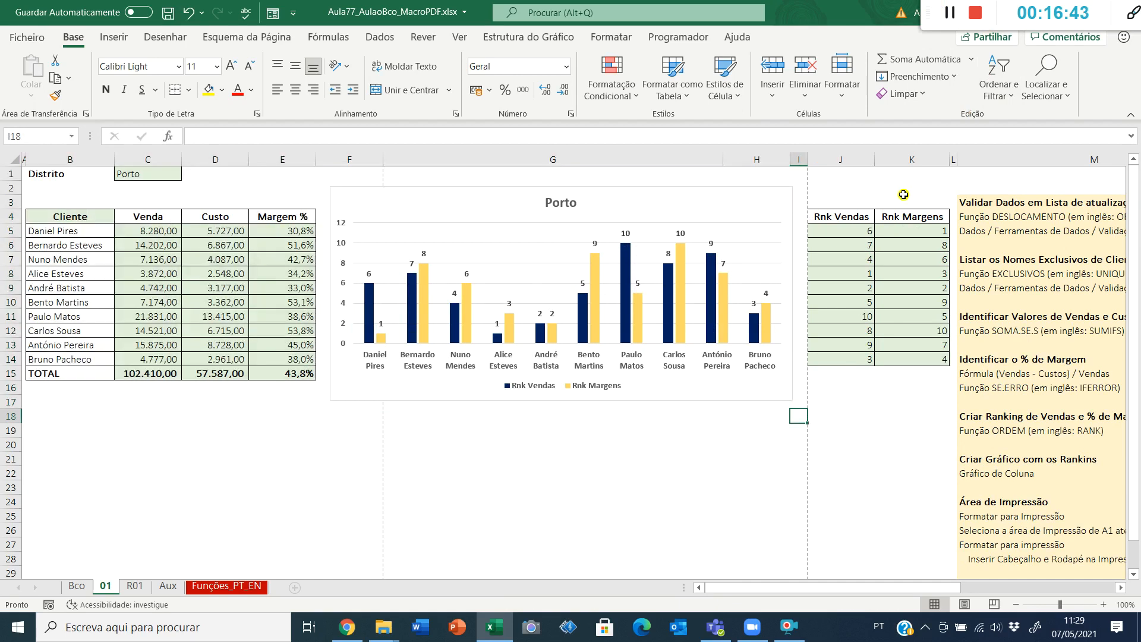
key(ctrl+shift+Home)
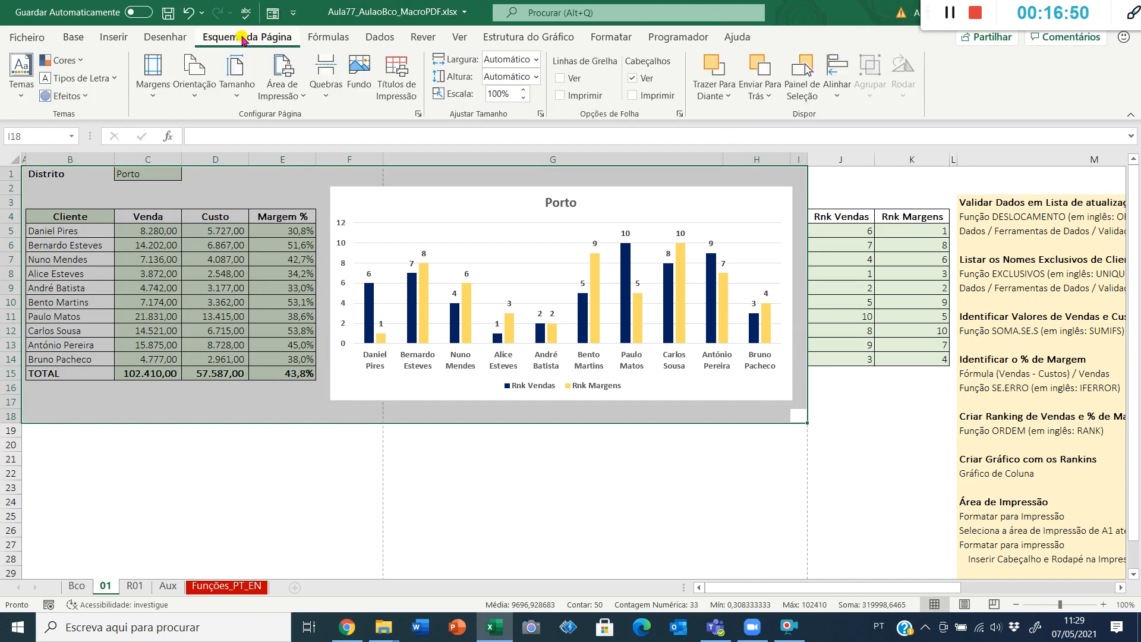
click(280, 92)
click(294, 117)
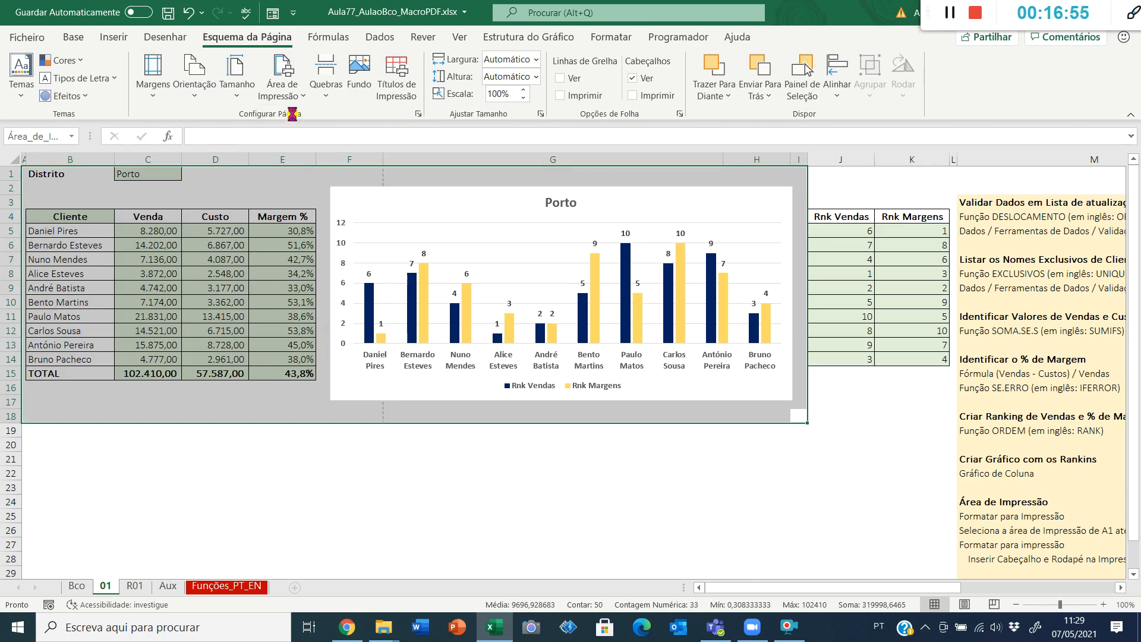
Check each page of the print preview to see how the print area is divided.
key(ctrl+p)
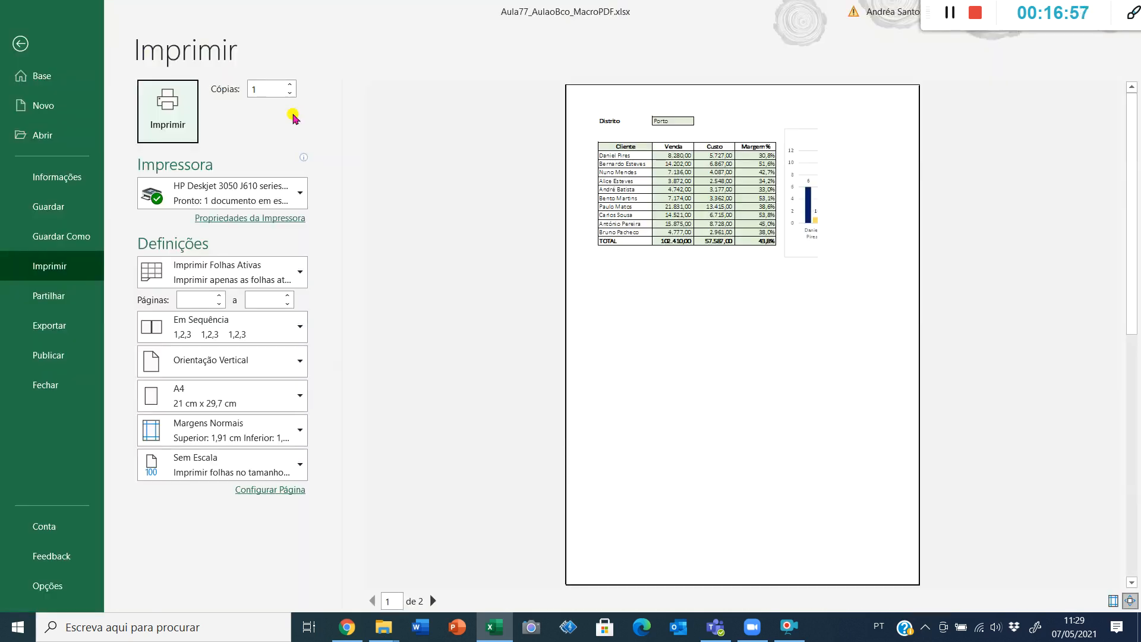
click(433, 600)
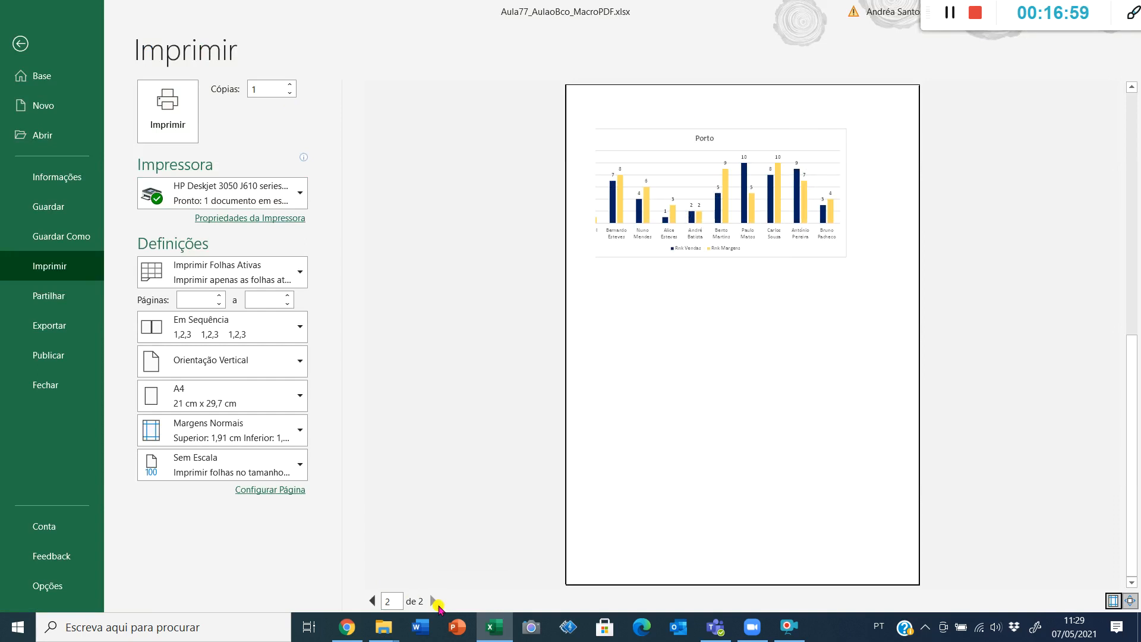
click(372, 601)
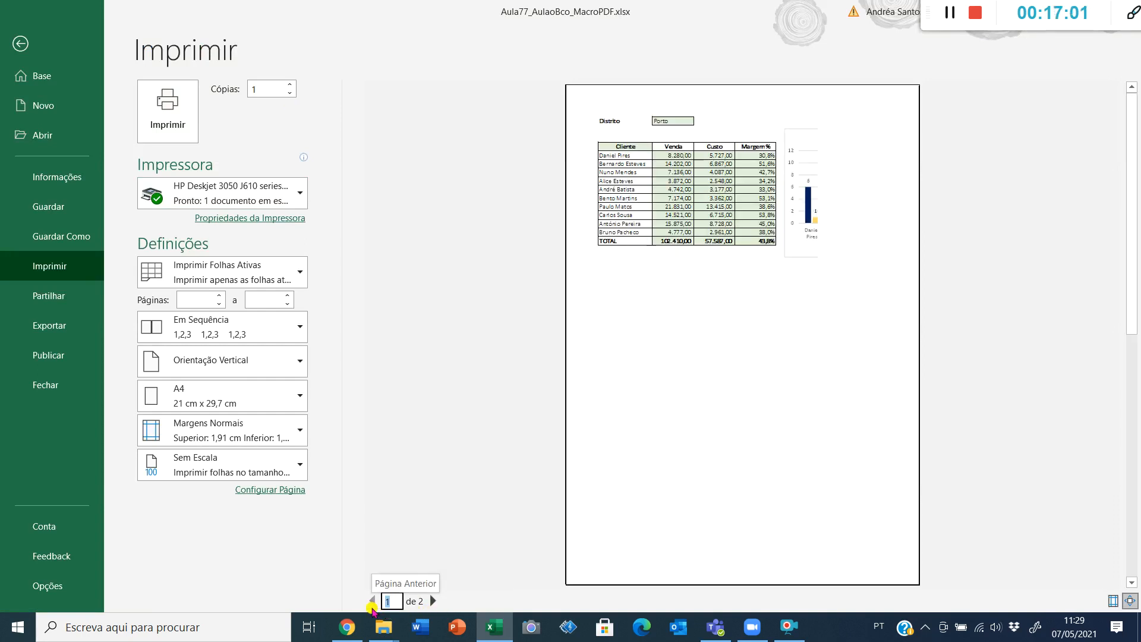
key(Escape)
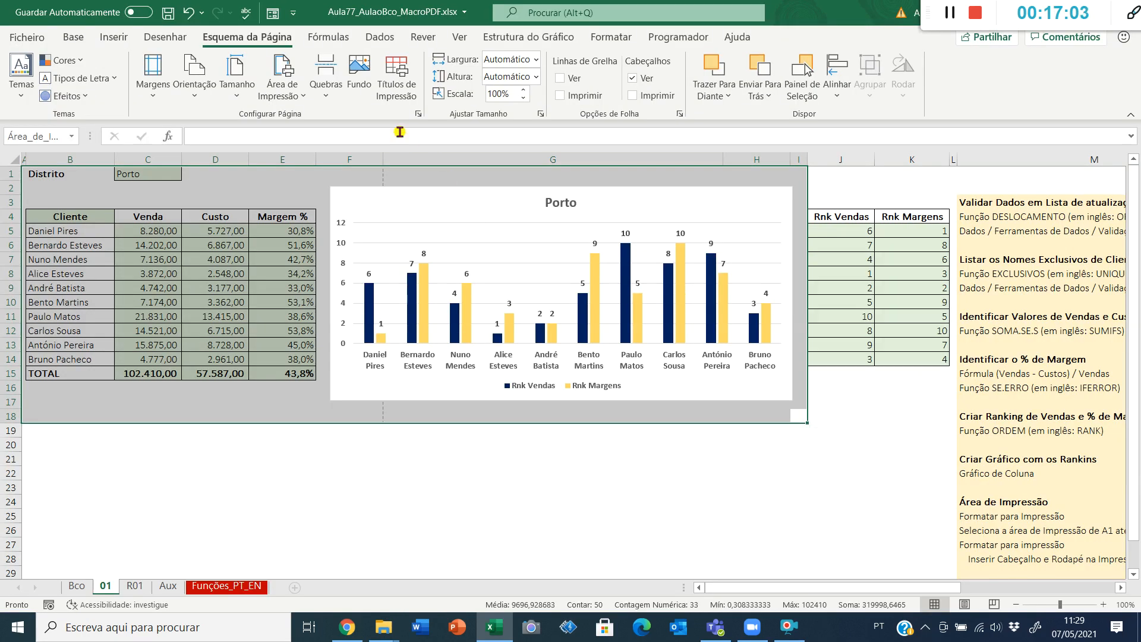
Set the page orientation to Horizontal and scale the print to 1 page wide by 1 page tall.
click(195, 95)
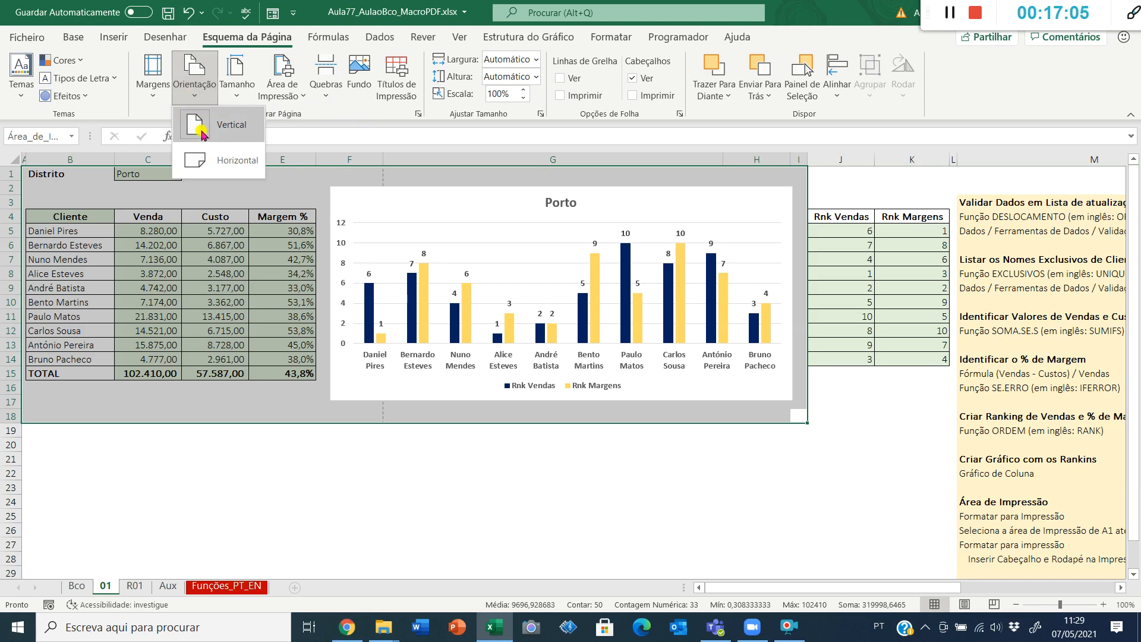
click(199, 161)
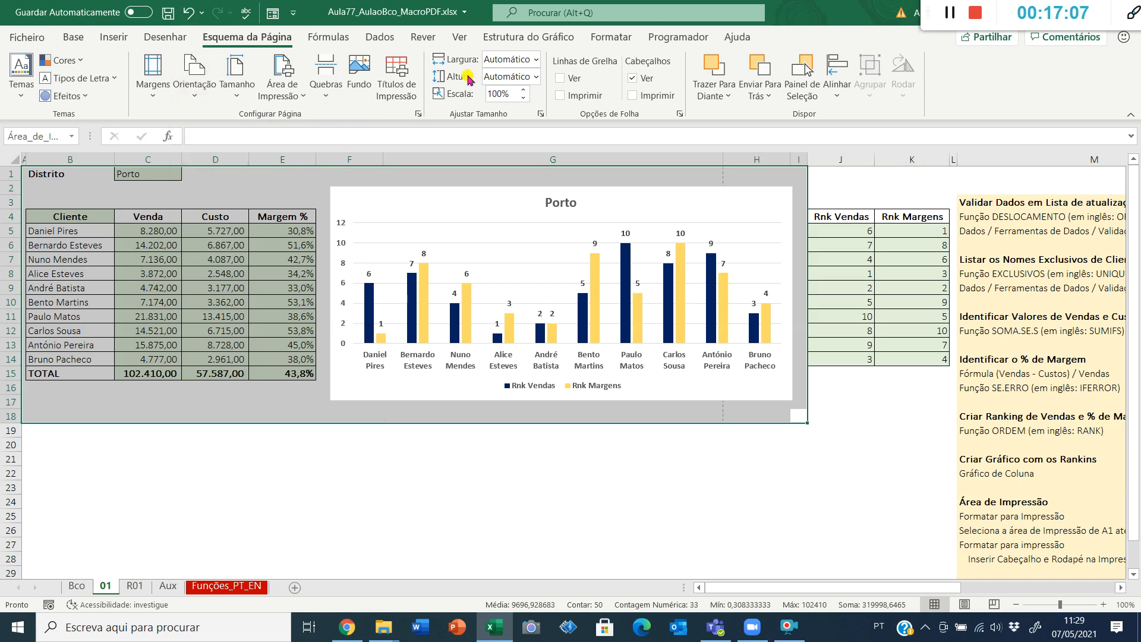
click(533, 61)
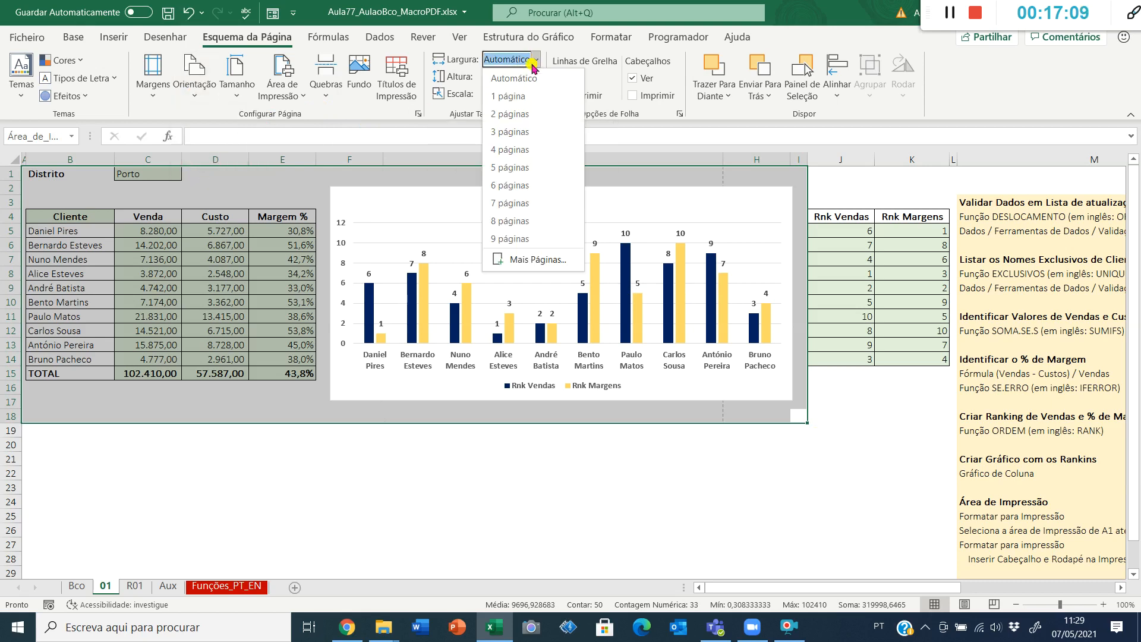
click(519, 97)
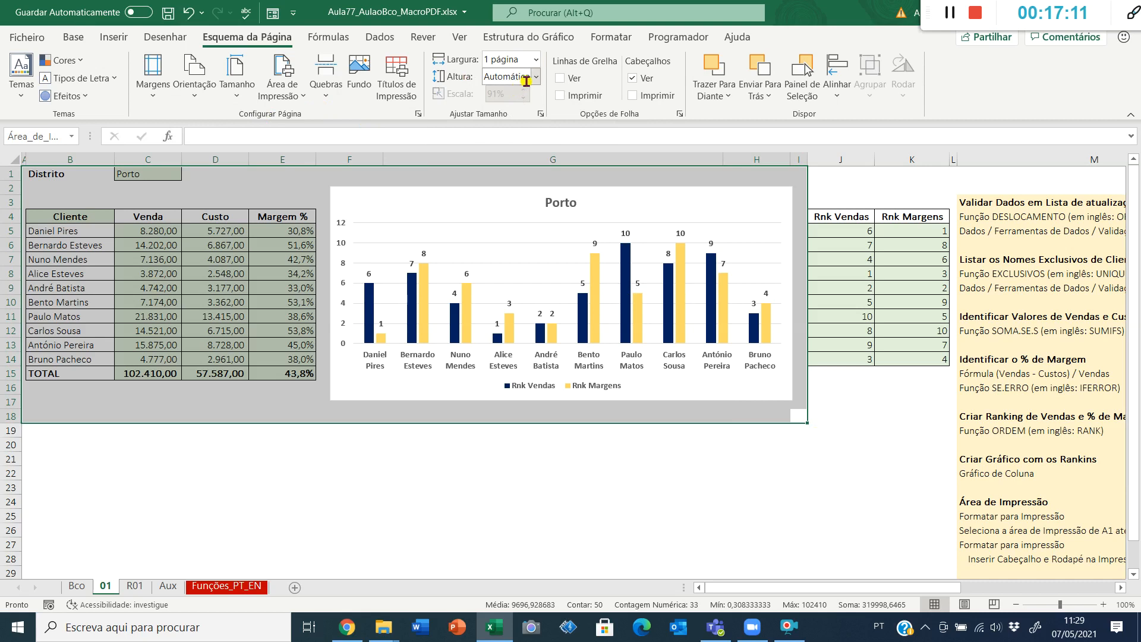
click(535, 77)
click(514, 113)
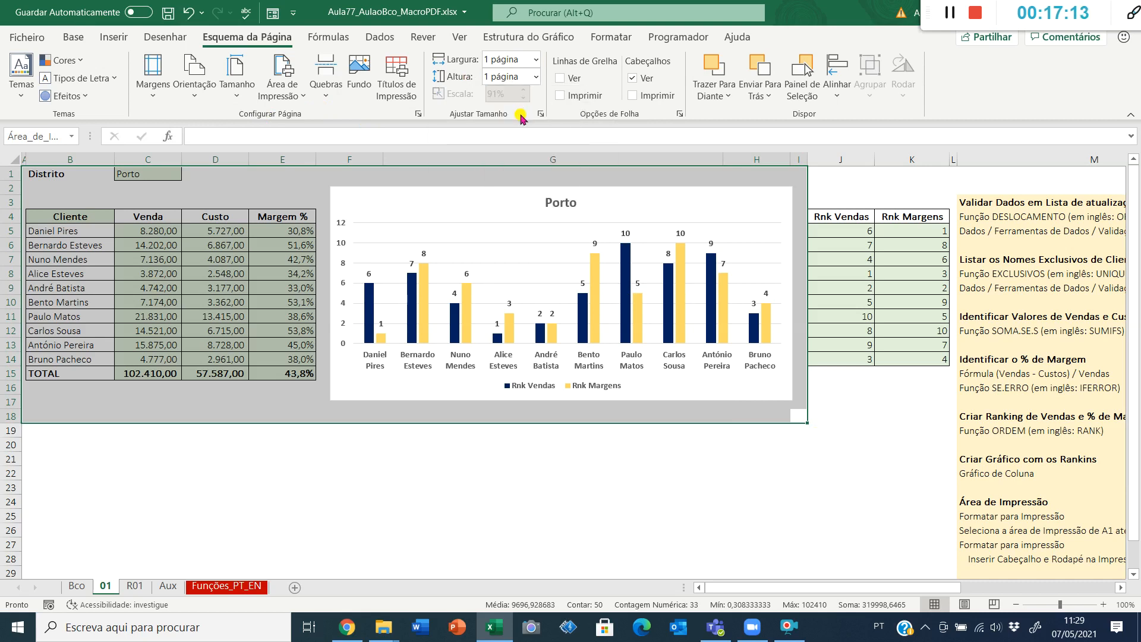
Check in the print preview whether the table and chart fit on the landscape page.
click(209, 404)
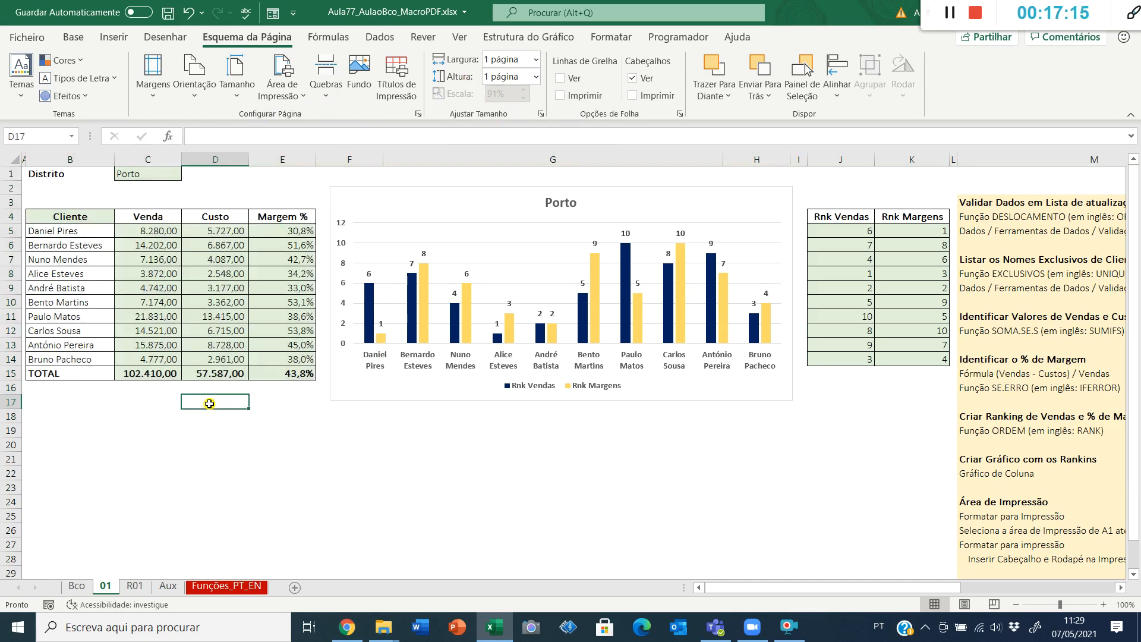
key(ctrl+p)
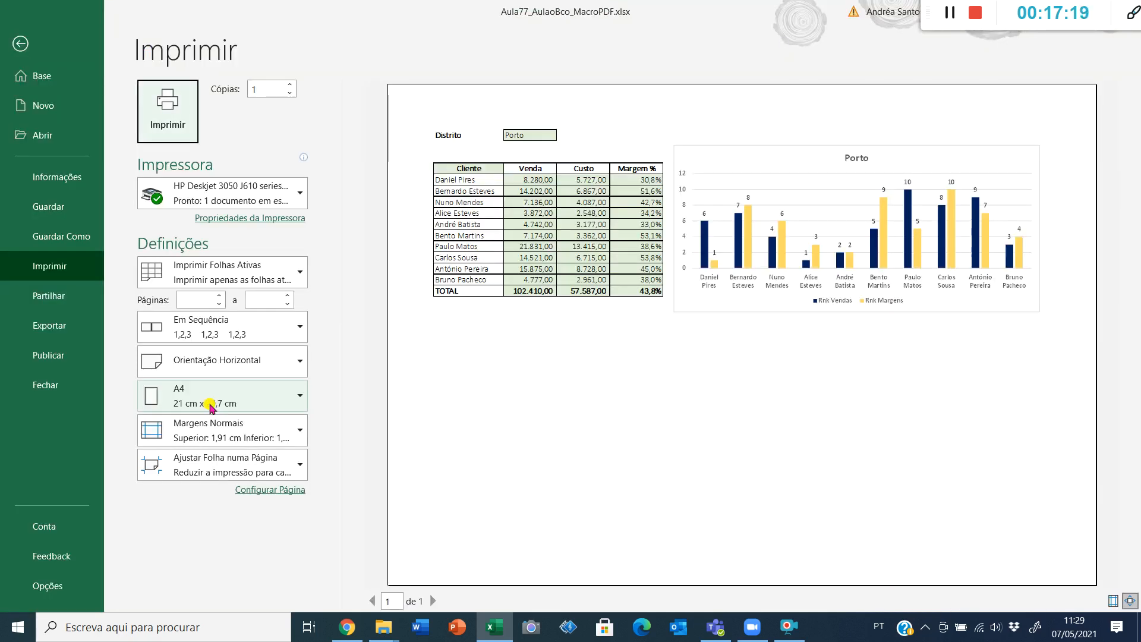
key(Escape)
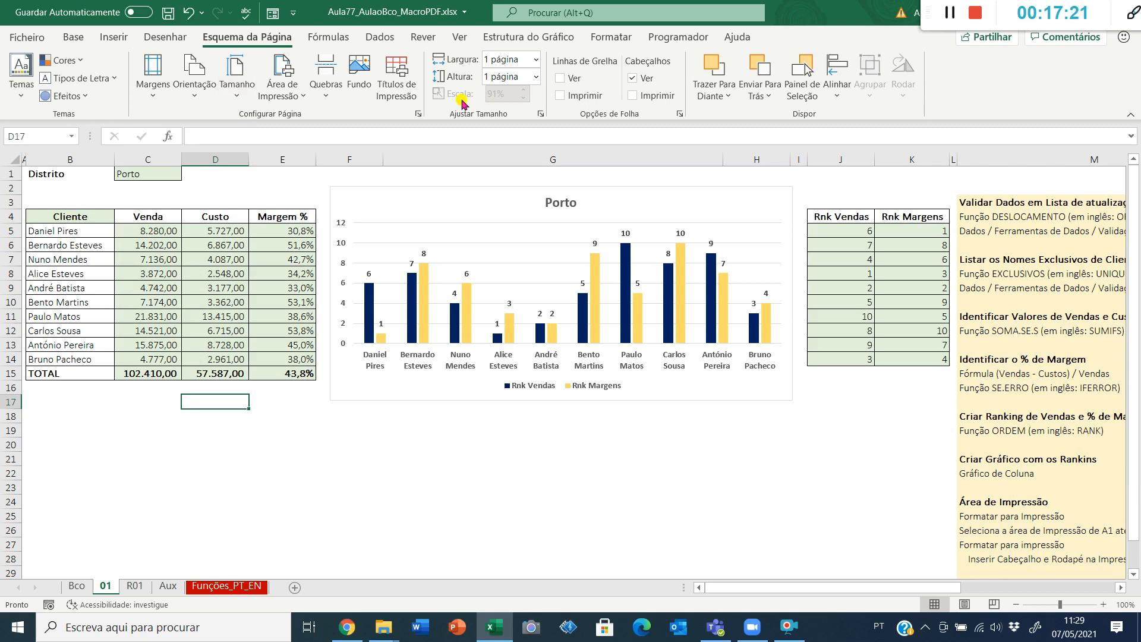
Centre the printout horizontally and vertically on the page and check it in the print preview.
click(540, 113)
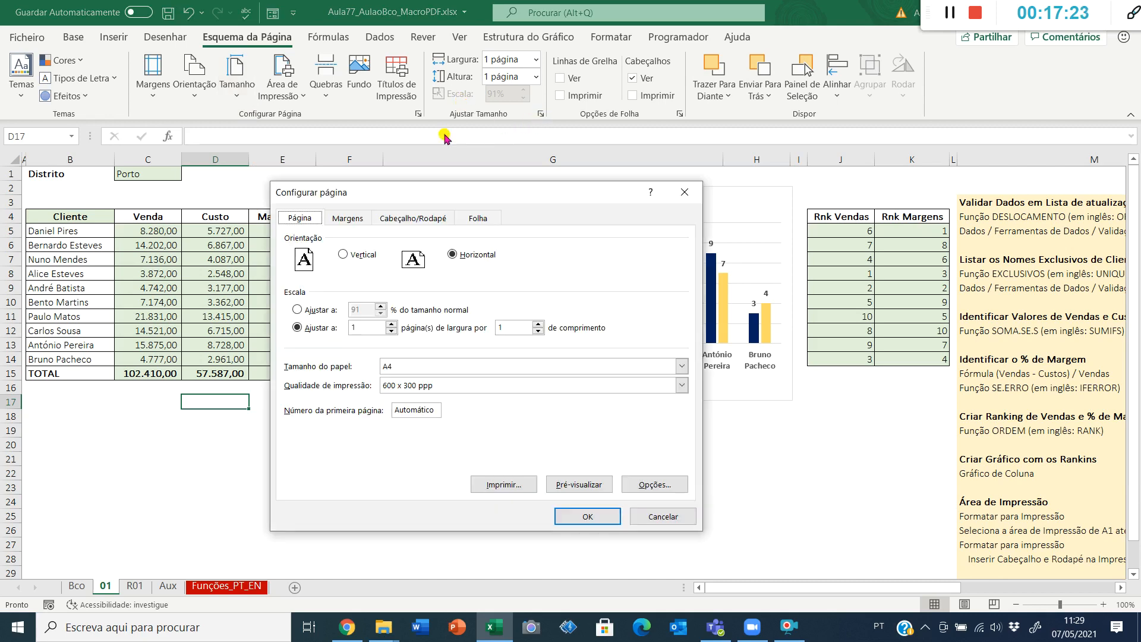
click(344, 219)
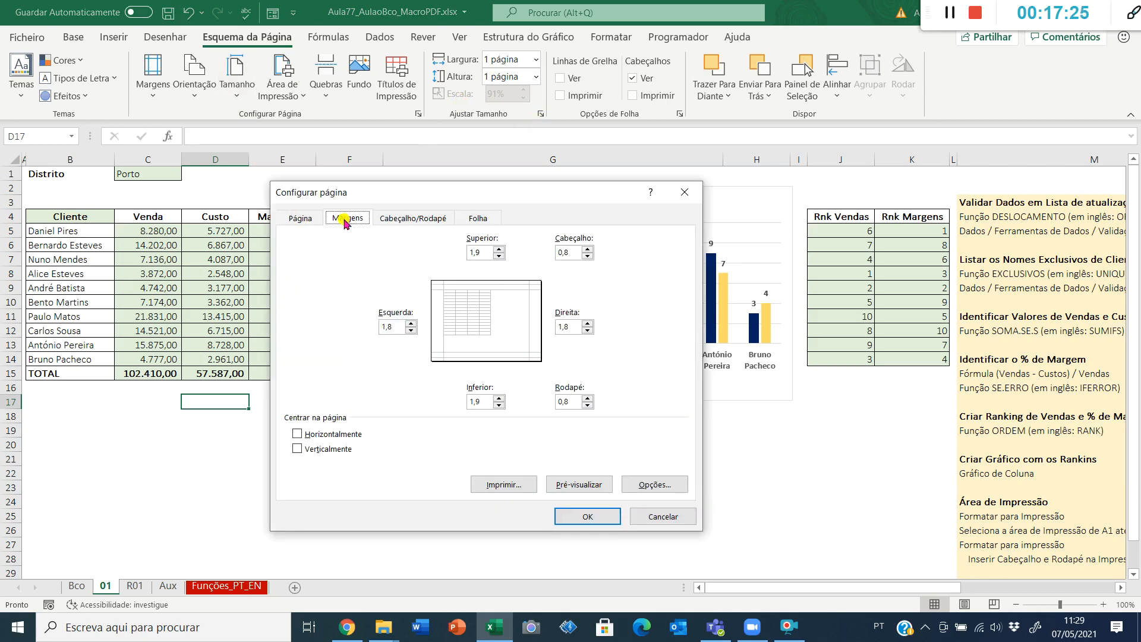
click(319, 434)
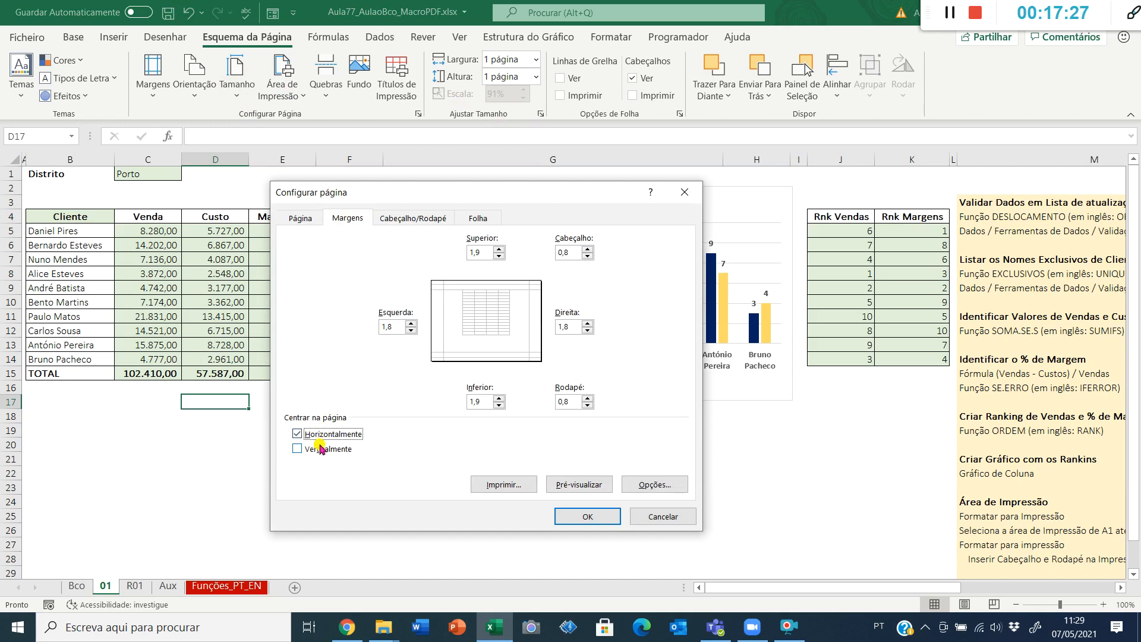
click(320, 448)
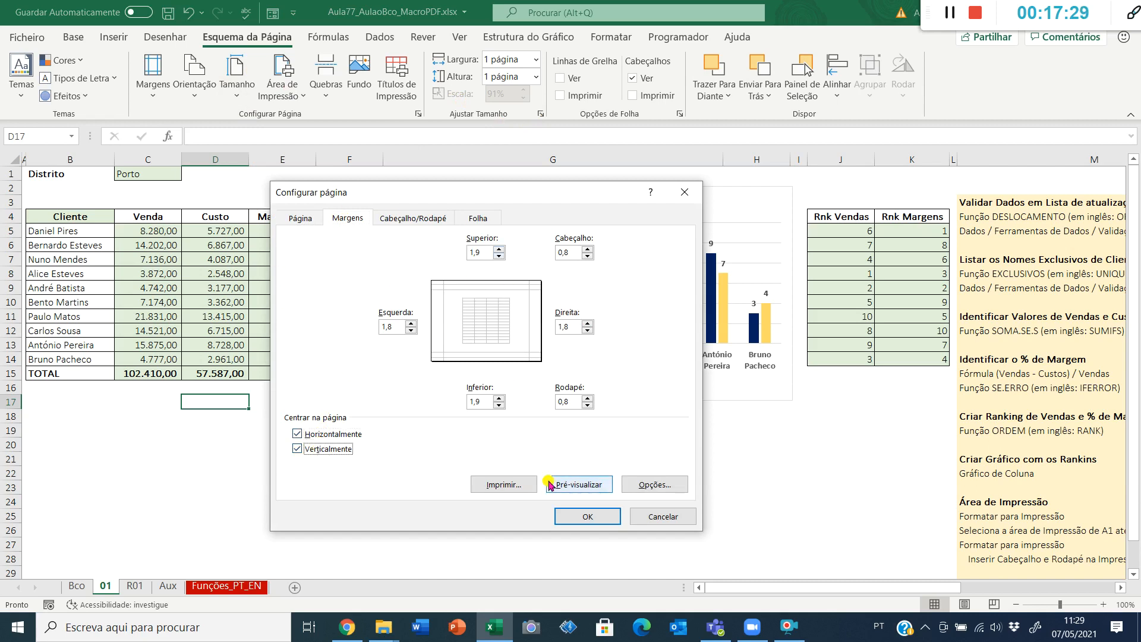
click(562, 518)
key(ctrl+p)
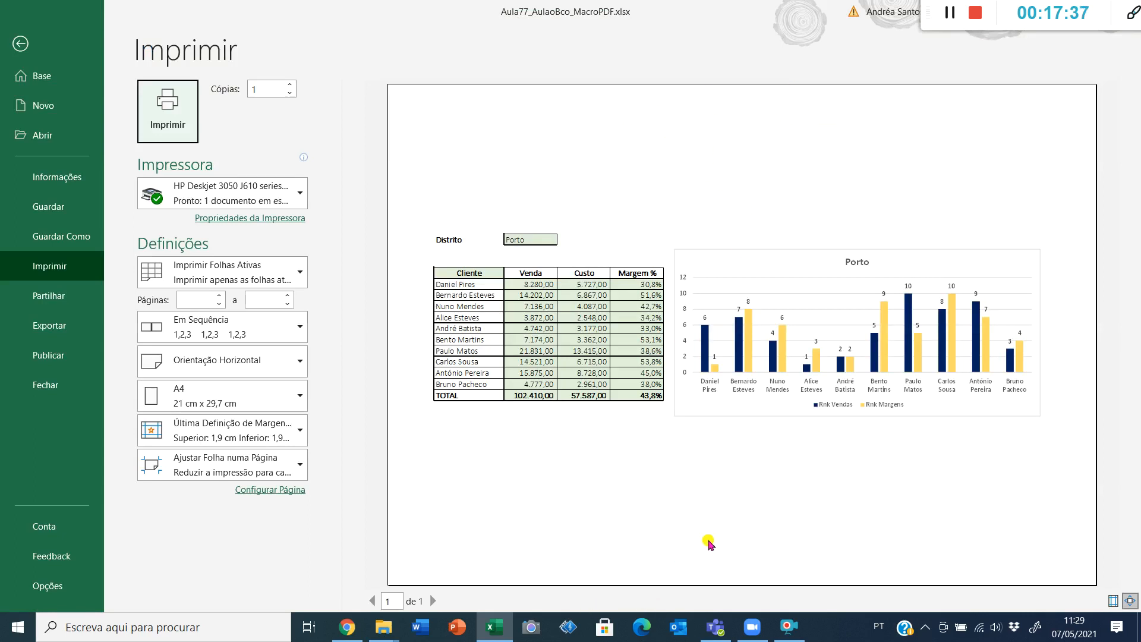
key(Escape)
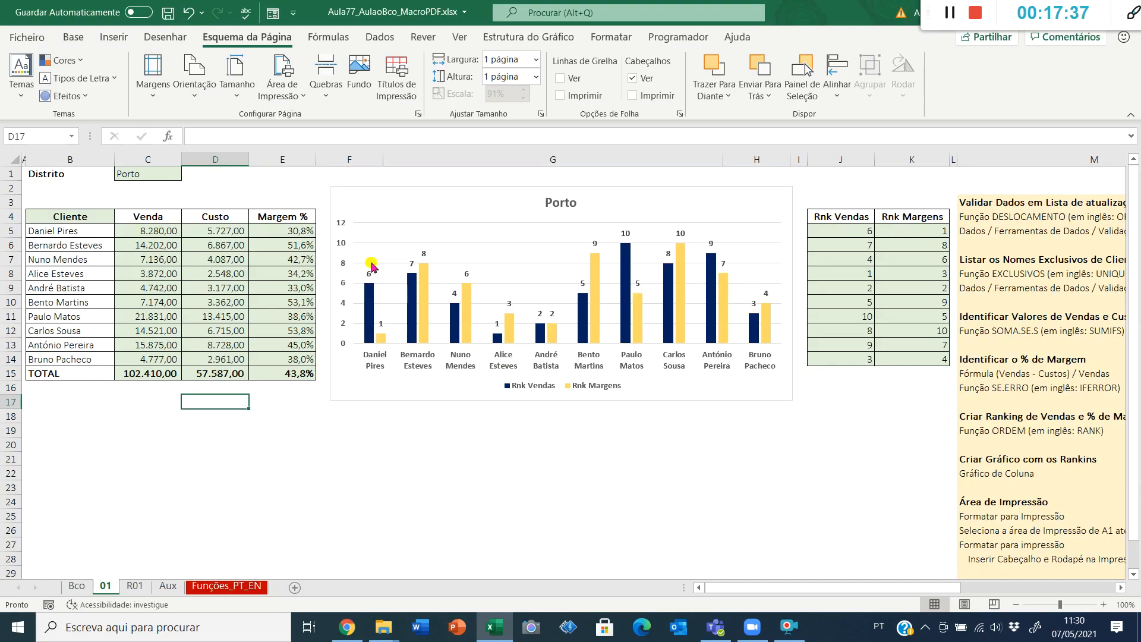
Add a custom page header with "Análie de Vendas e Margens mensal" in the centre section.
click(419, 114)
click(416, 219)
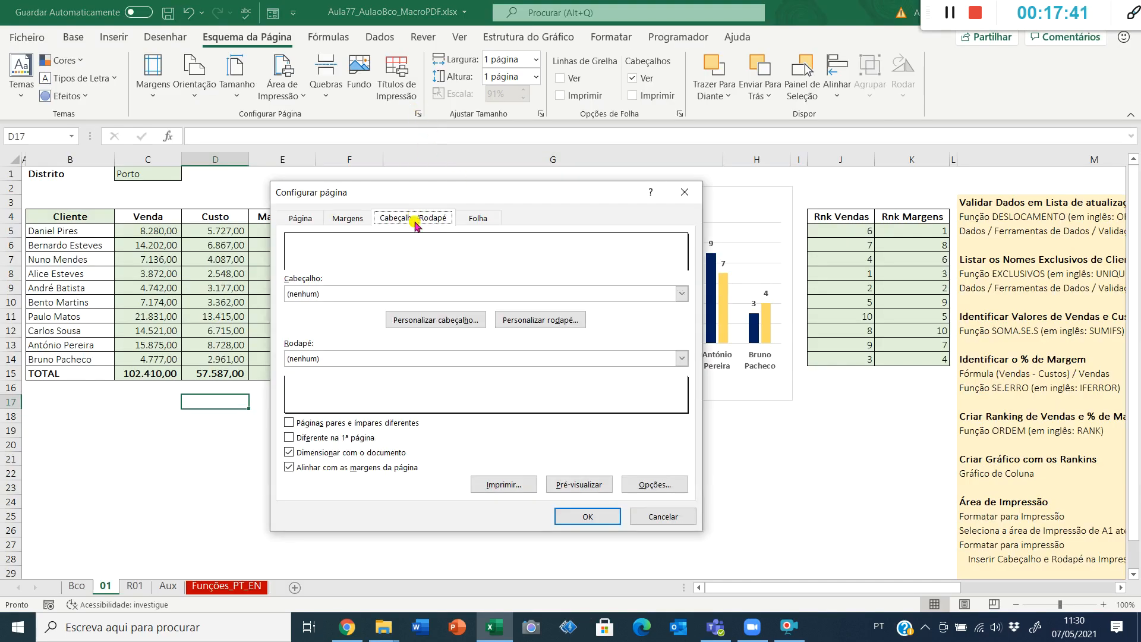
click(428, 321)
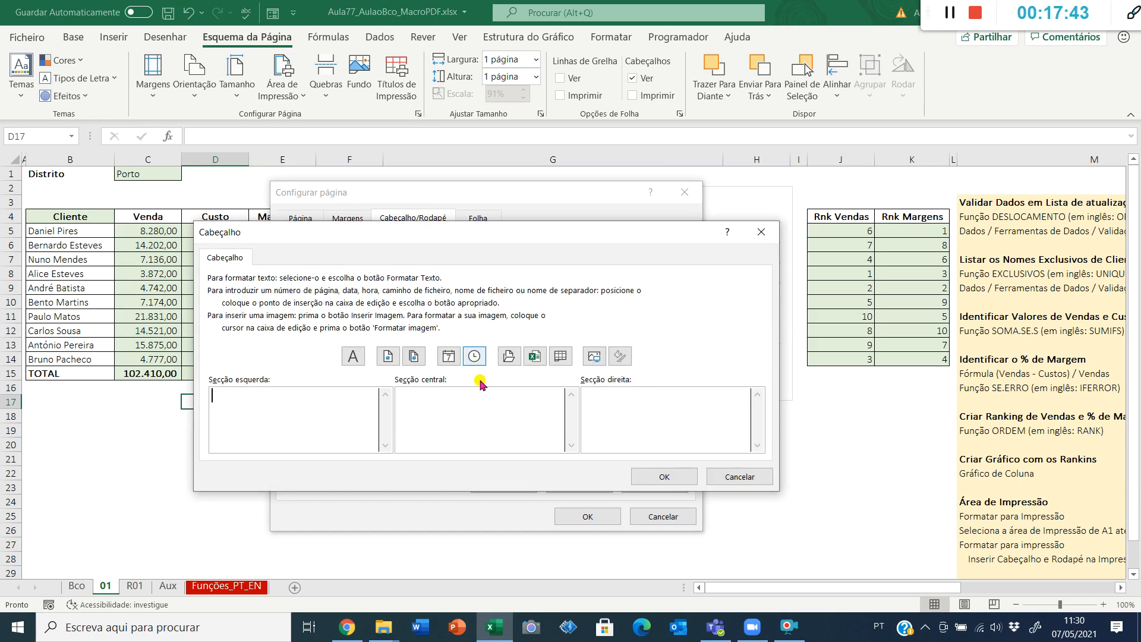
text(Análie)
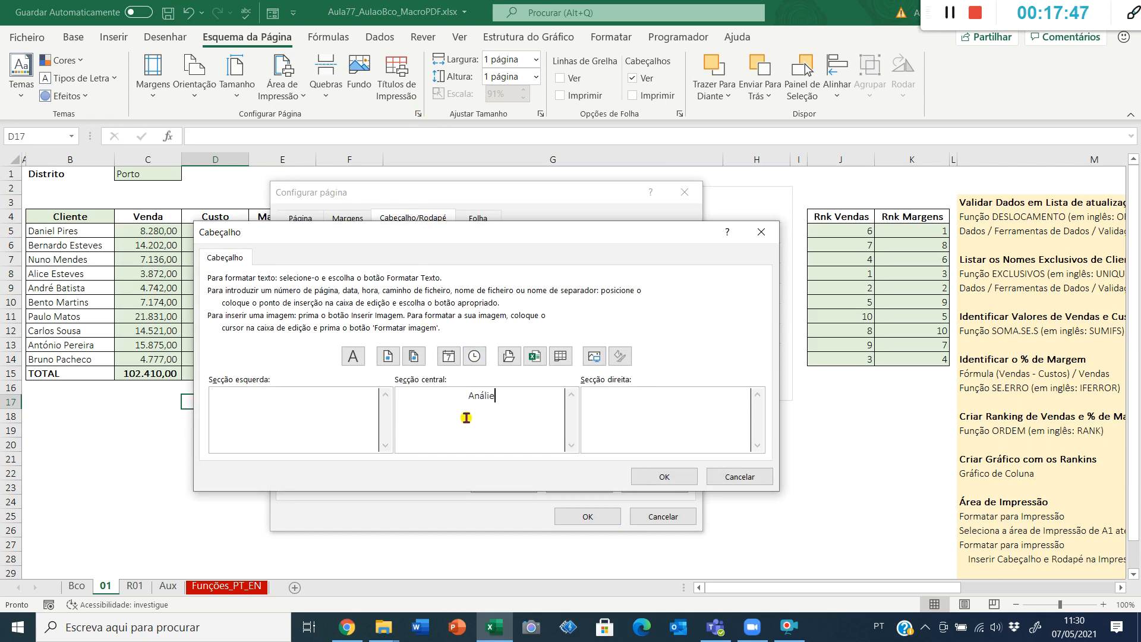
text( de Vendas e Margens mensal)
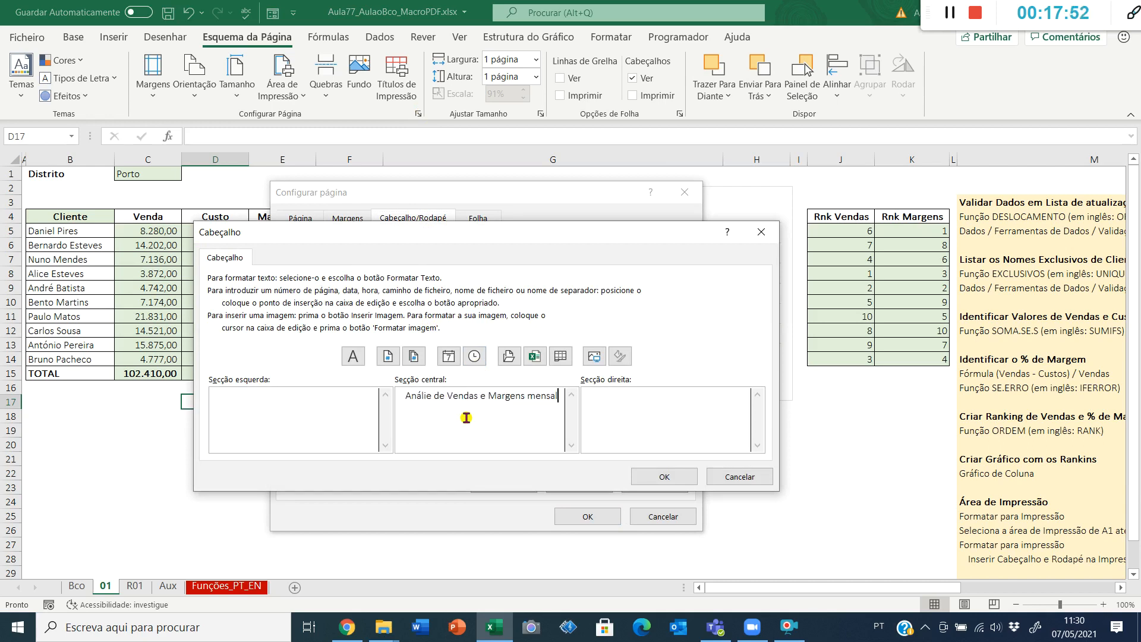
Format the whole centre header text as bold (Negrito), size 16, and apply the header.
key(shift+Home)
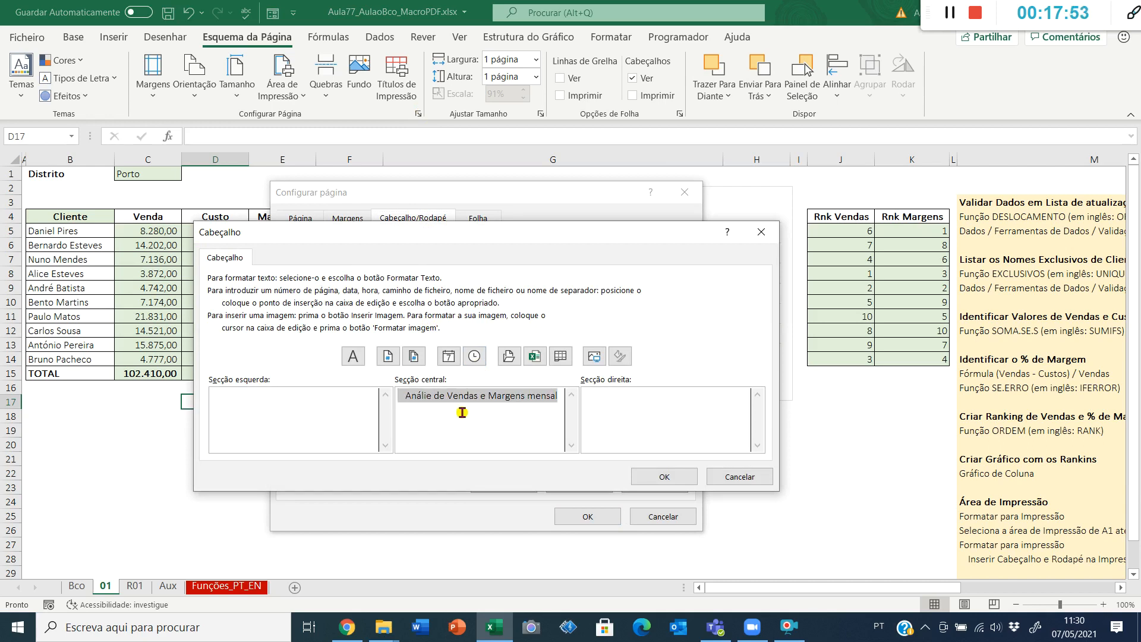
click(353, 357)
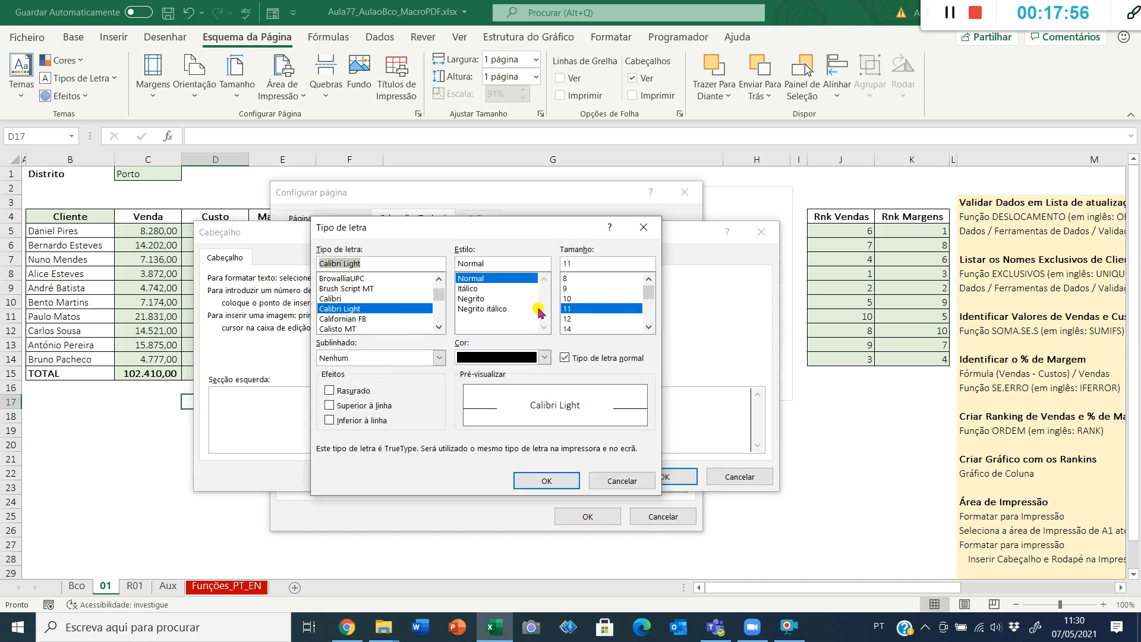
click(485, 298)
click(573, 328)
scroll(576, 330, down, 1)
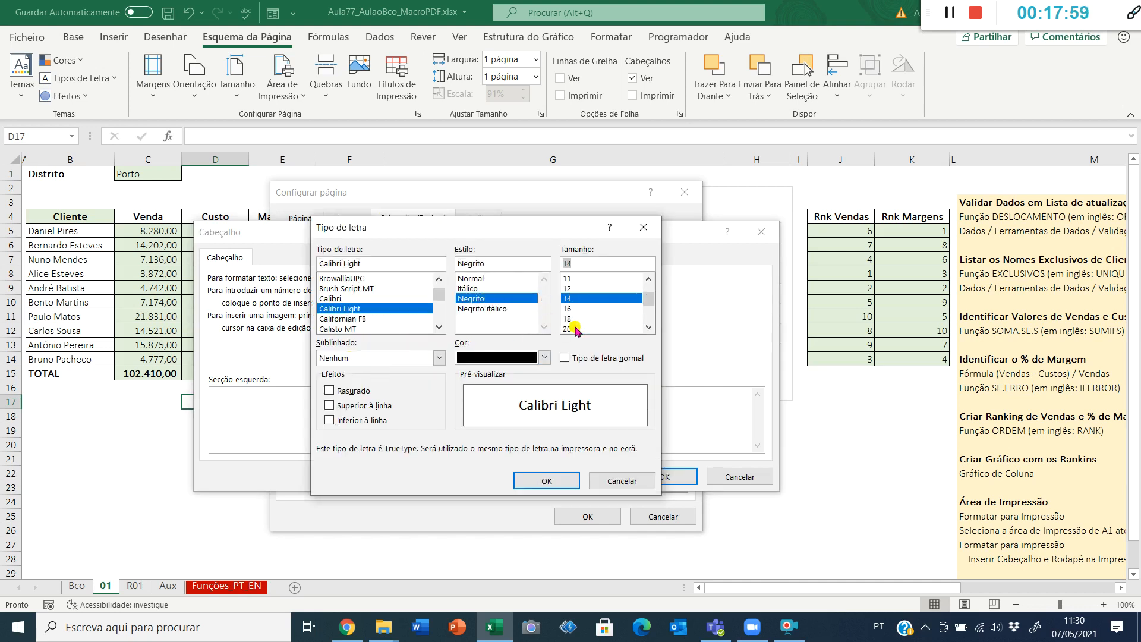
click(573, 309)
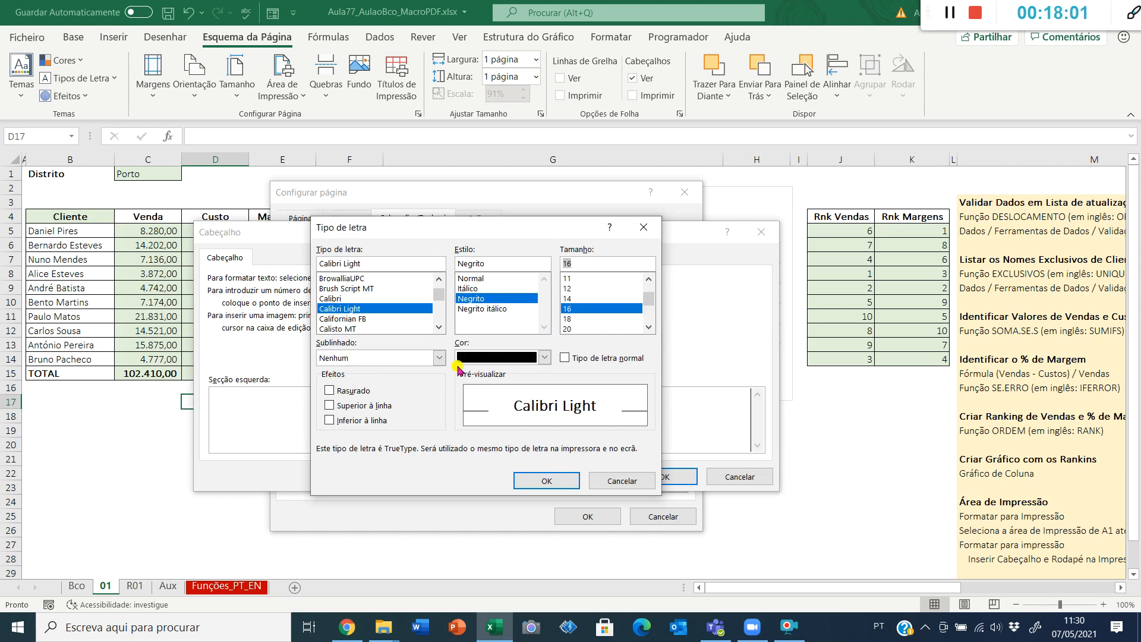
click(535, 486)
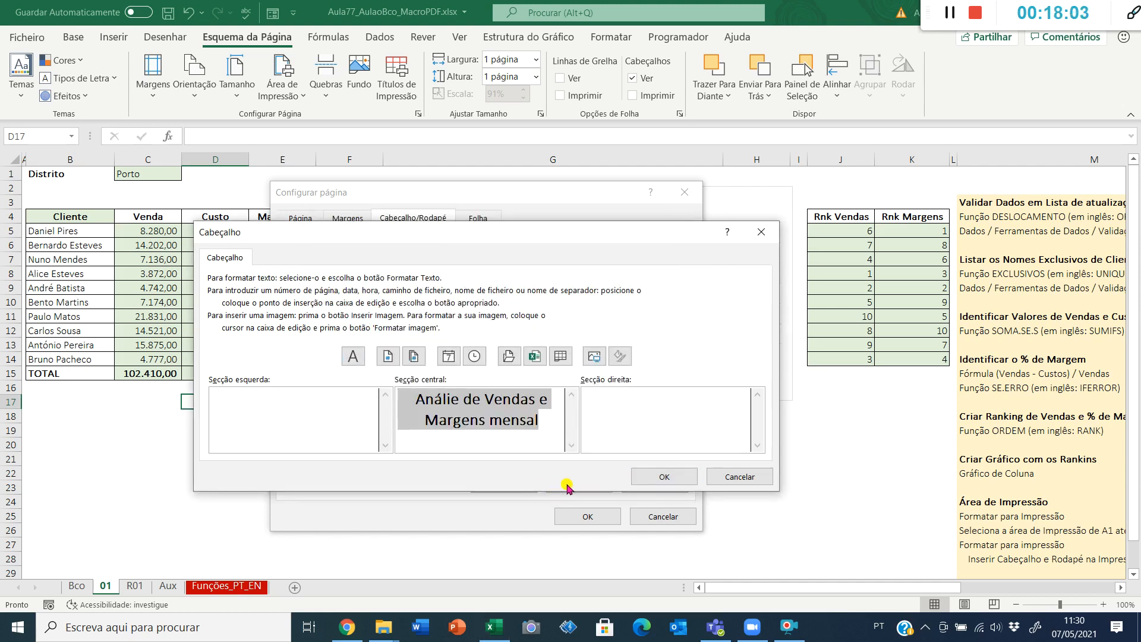
click(664, 475)
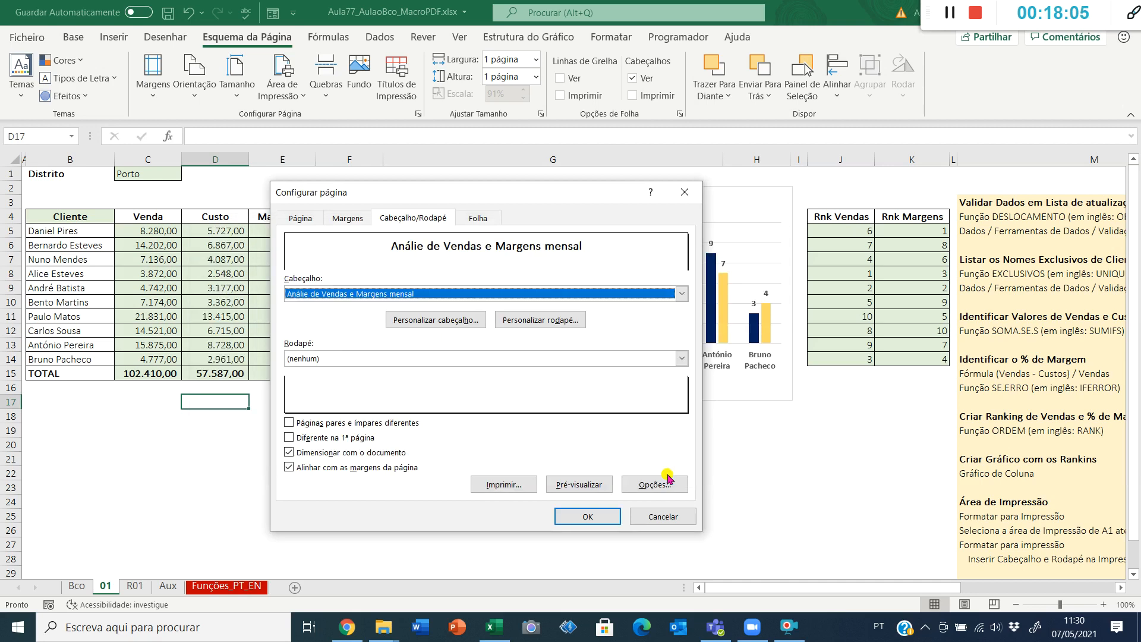
Create a footer with the date left, file name centred and page number / total pages right, and check it in the print preview.
click(529, 323)
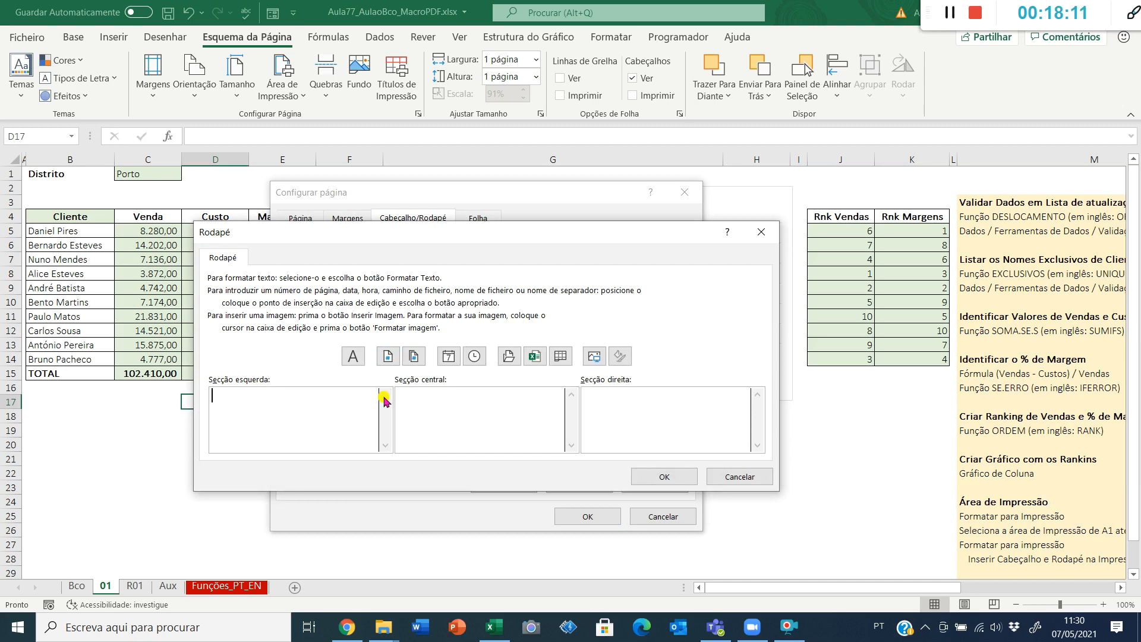
click(447, 356)
click(483, 418)
click(534, 357)
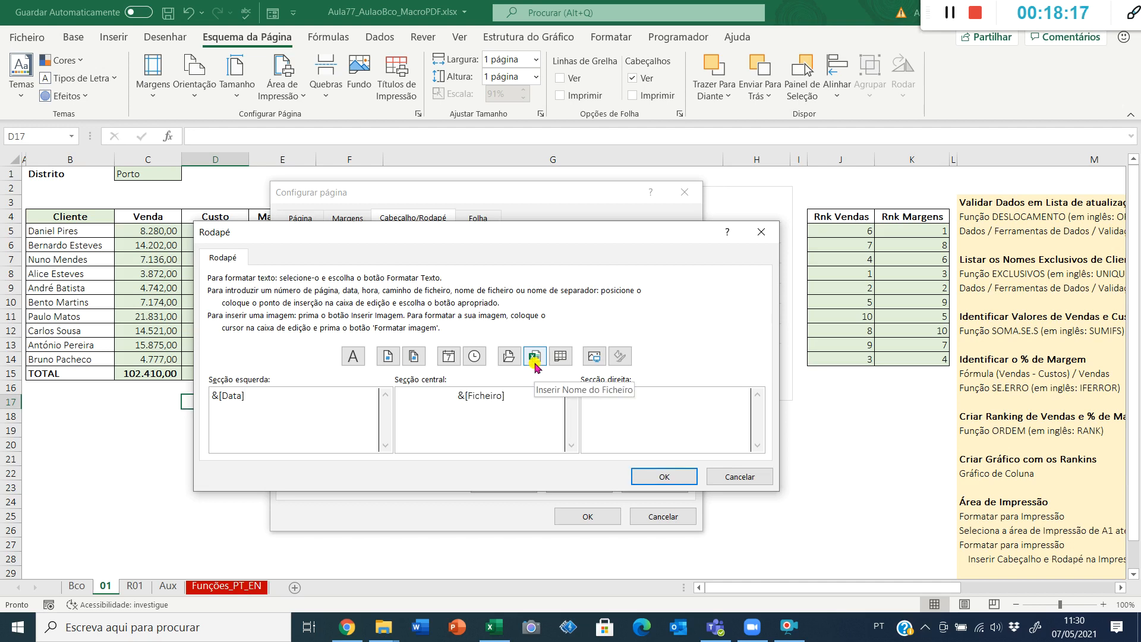
click(645, 411)
click(396, 355)
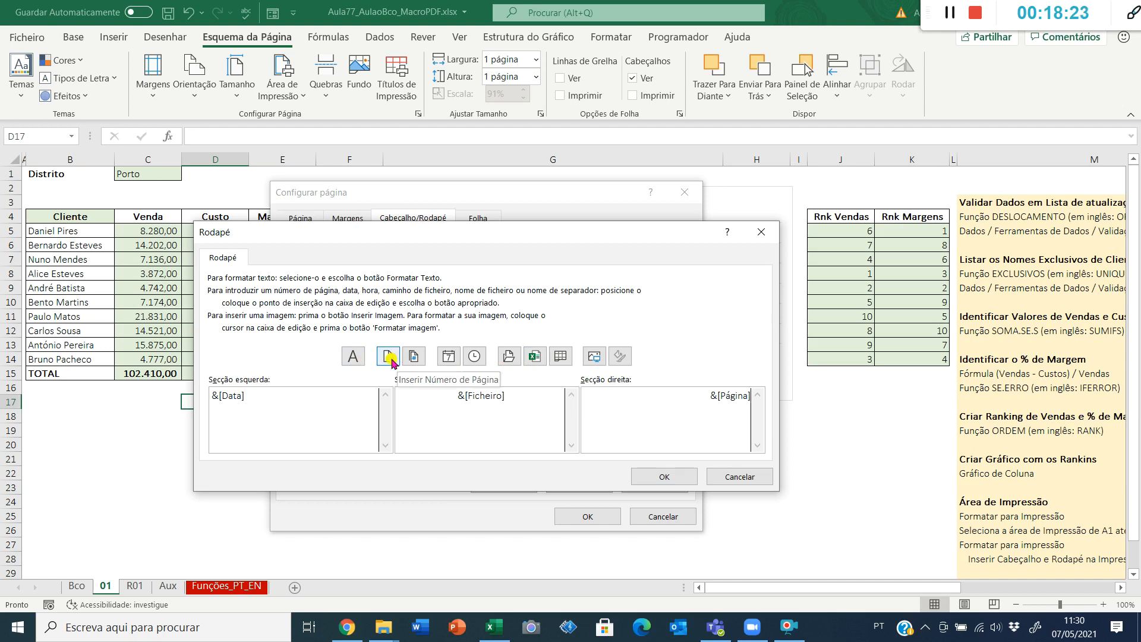
text(/)
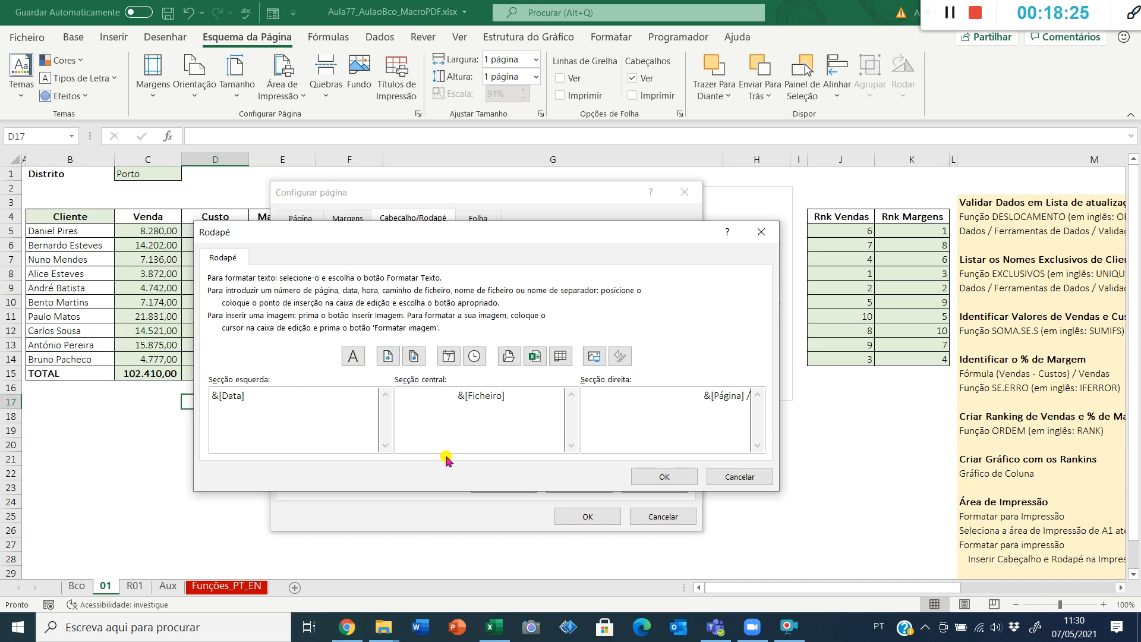
click(416, 357)
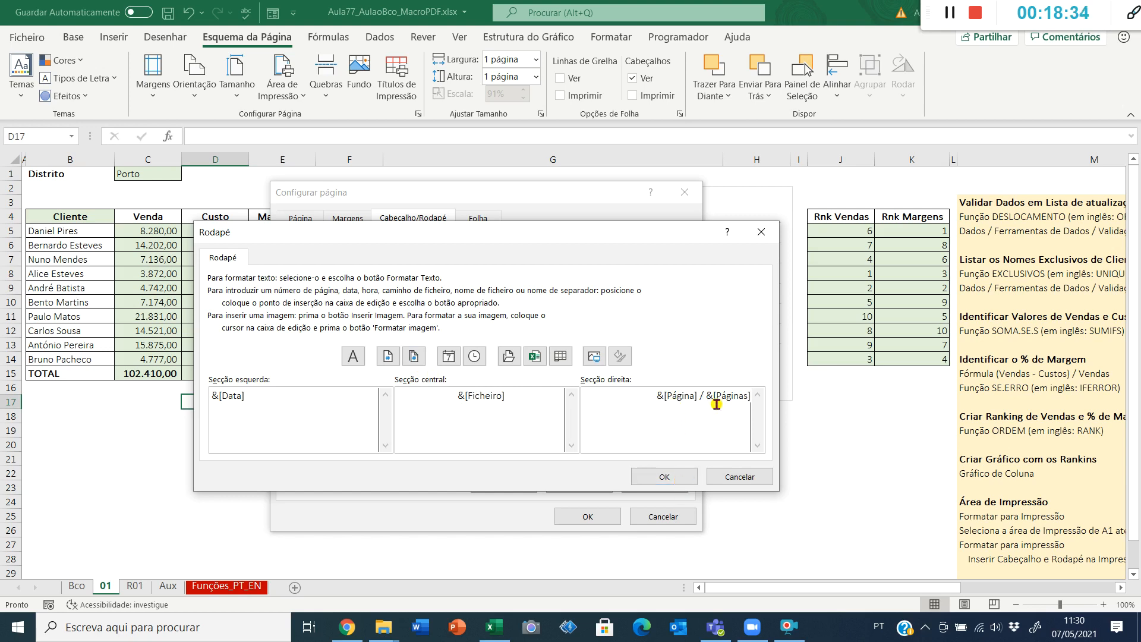
click(664, 476)
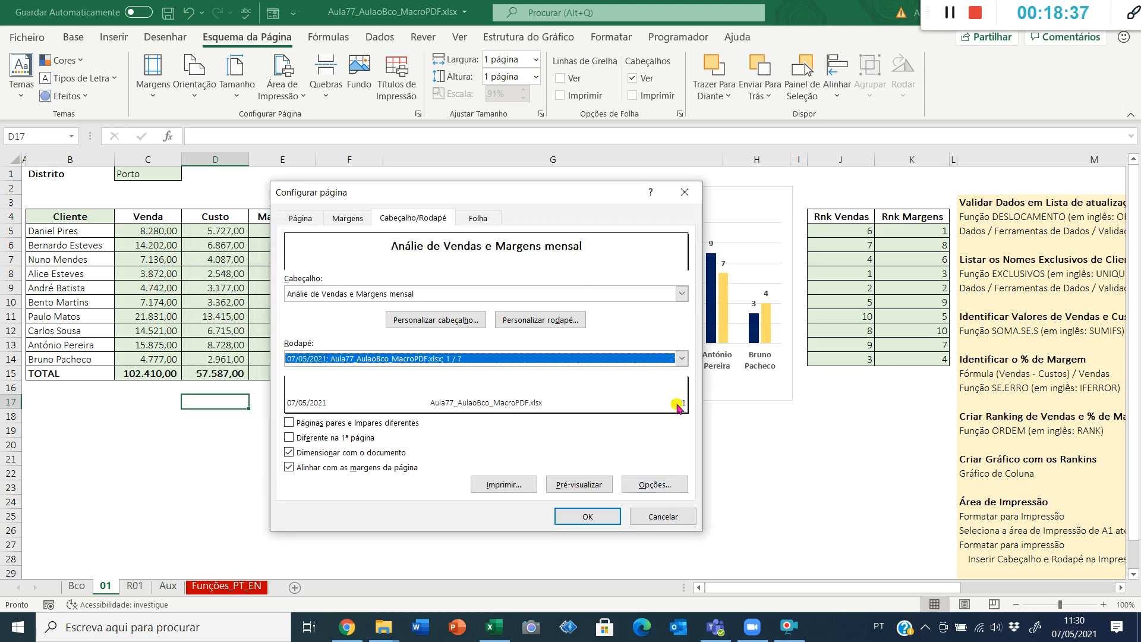
click(592, 515)
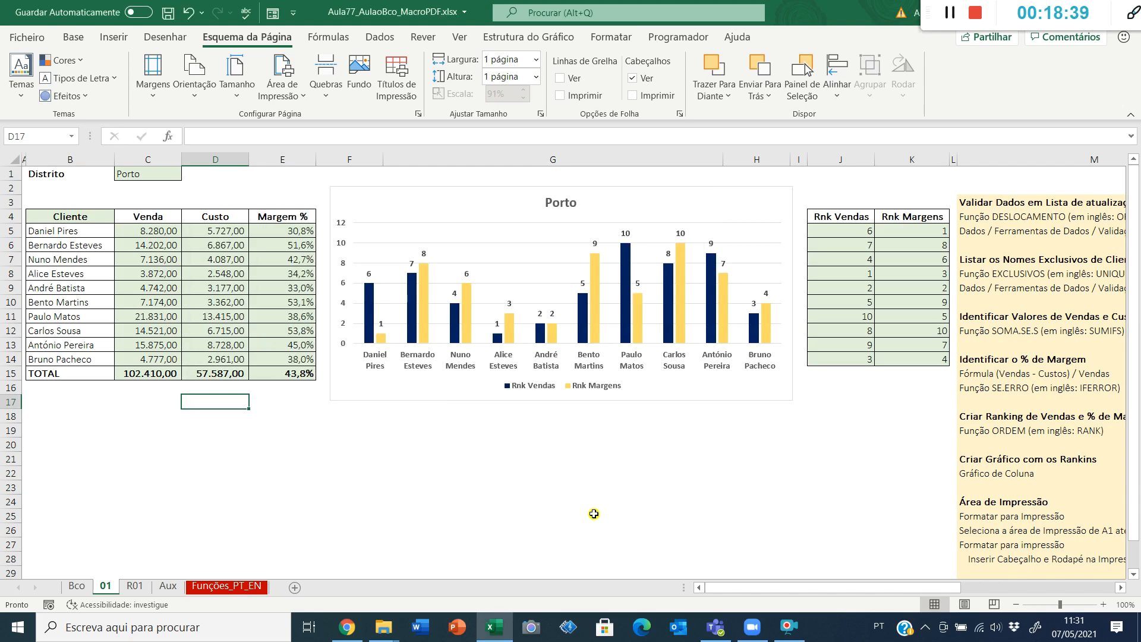
key(ctrl+p)
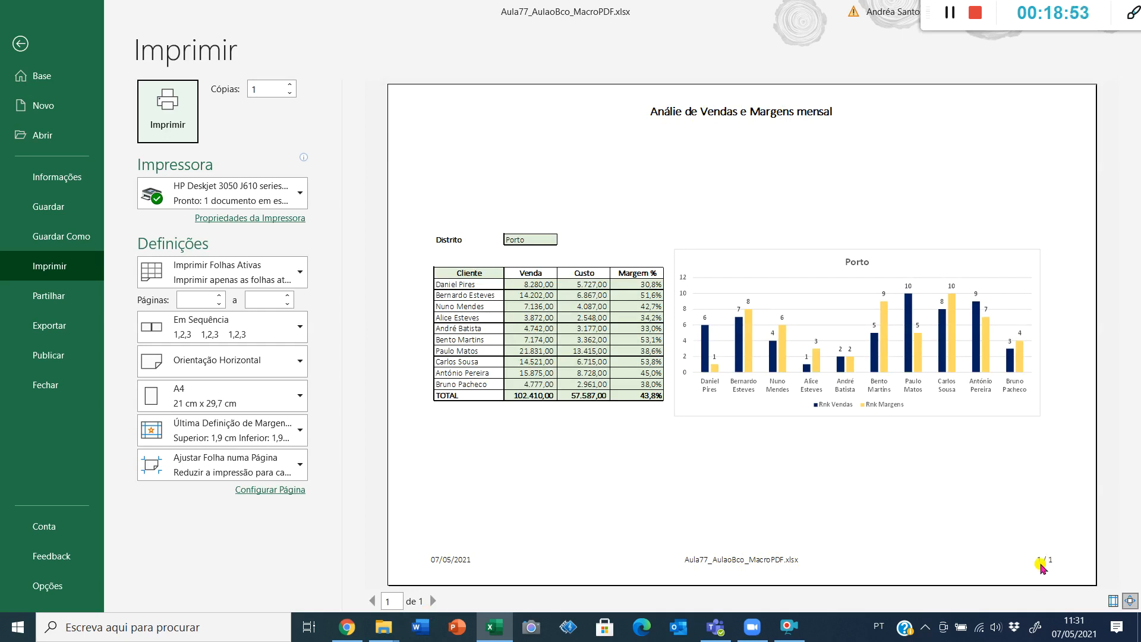
key(Escape)
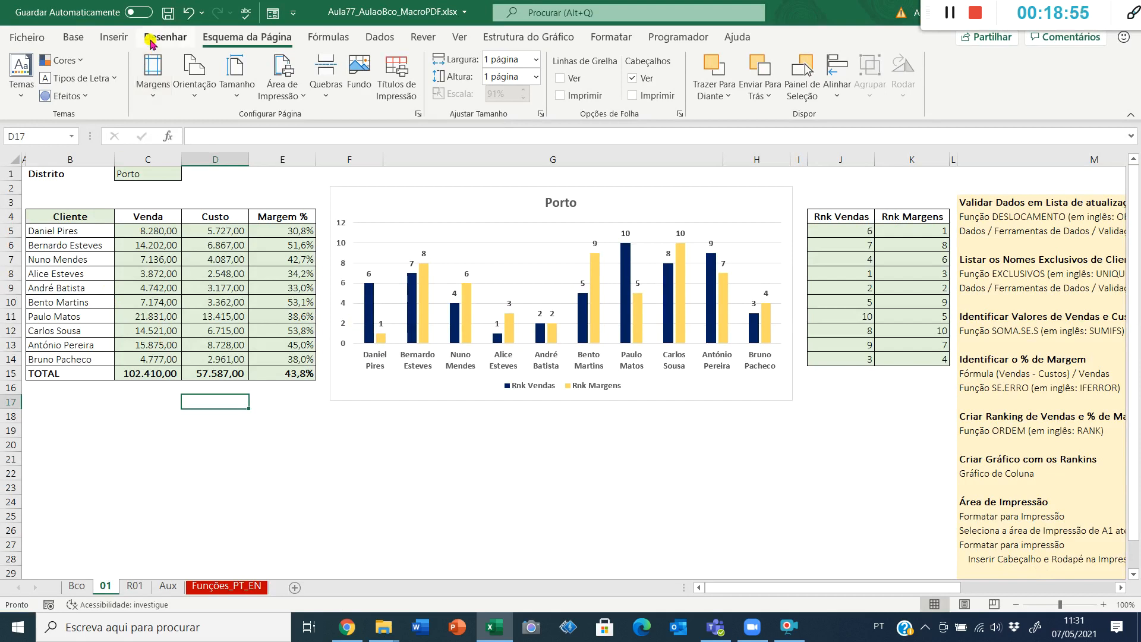
Save the workbook and select cell A1 on sheet 01.
click(167, 14)
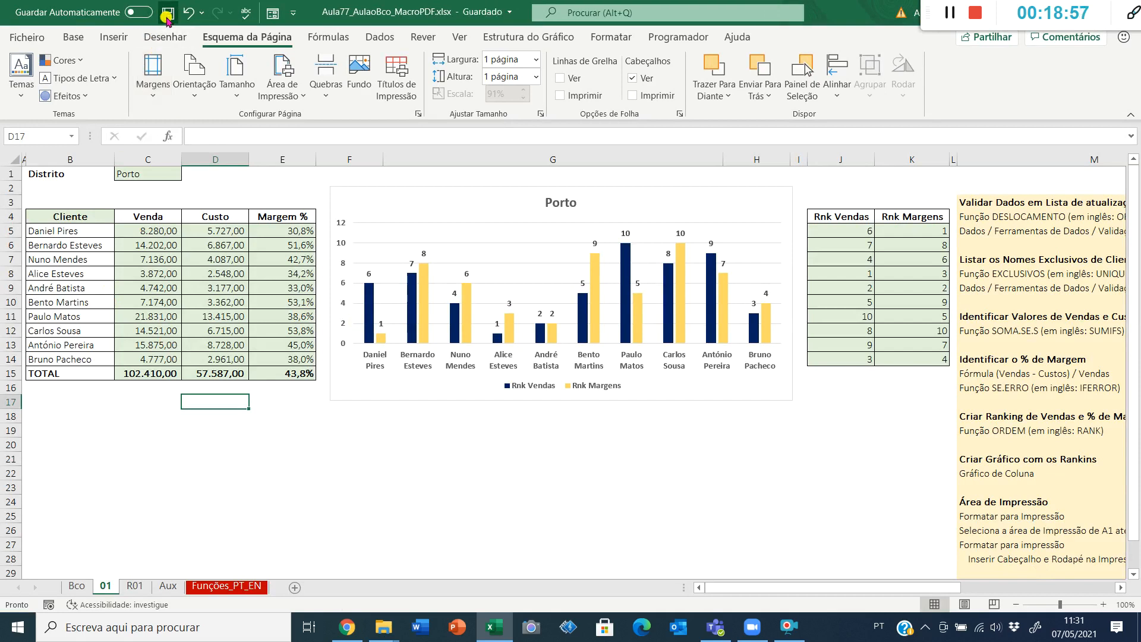
click(148, 230)
key(ctrl+Home)
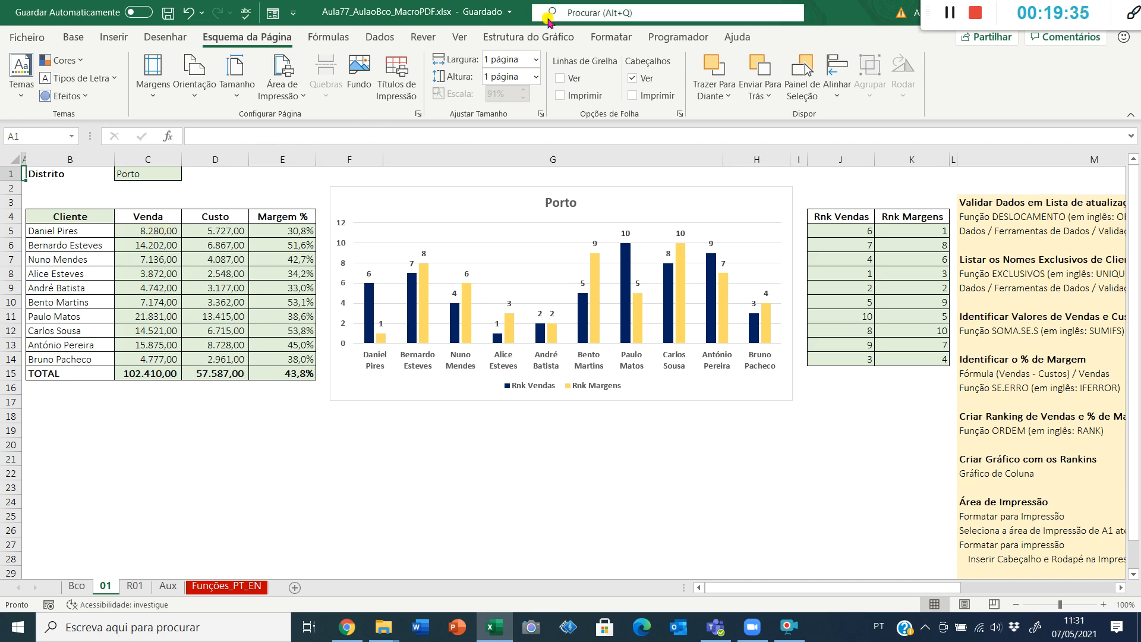
Check in the ribbon customization options that Programador is enabled among the main tabs.
click(676, 40)
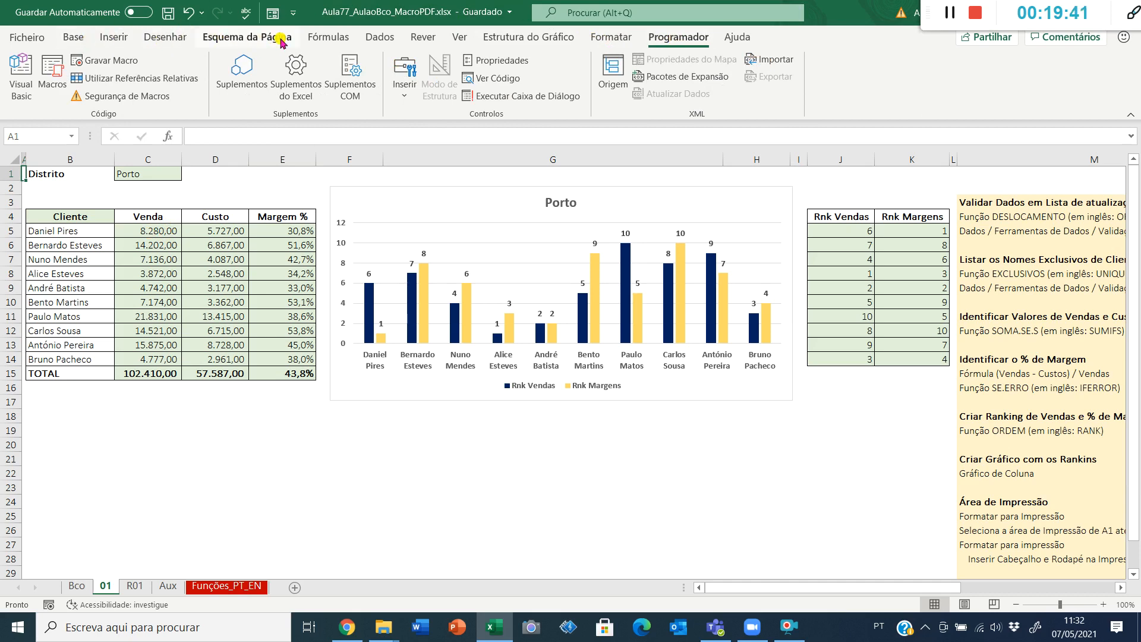
right_click(299, 39)
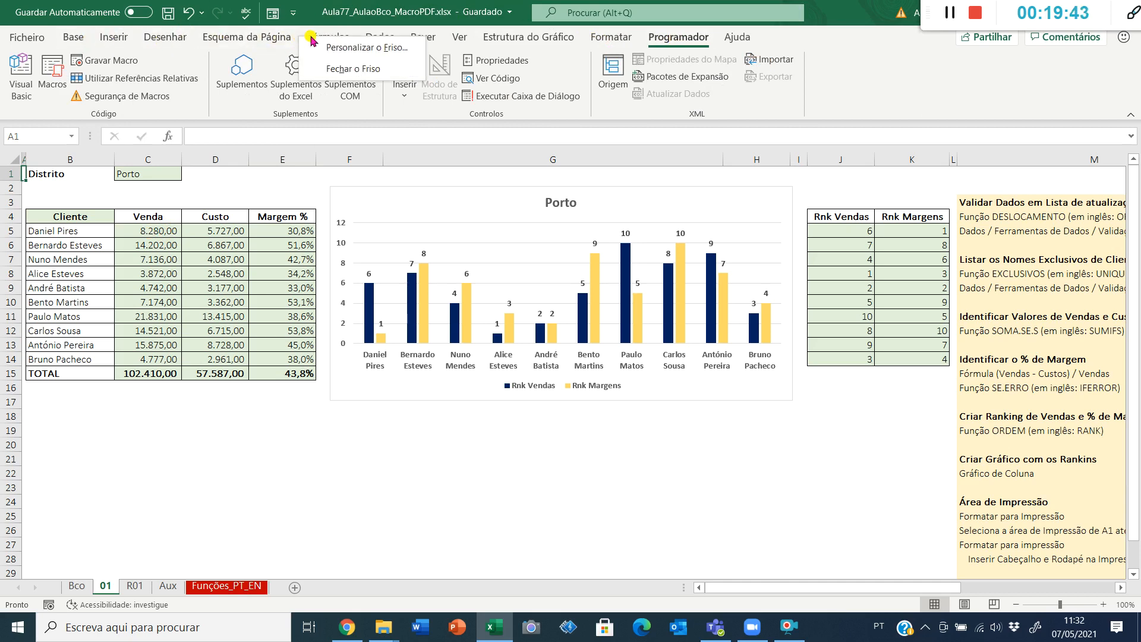
click(328, 47)
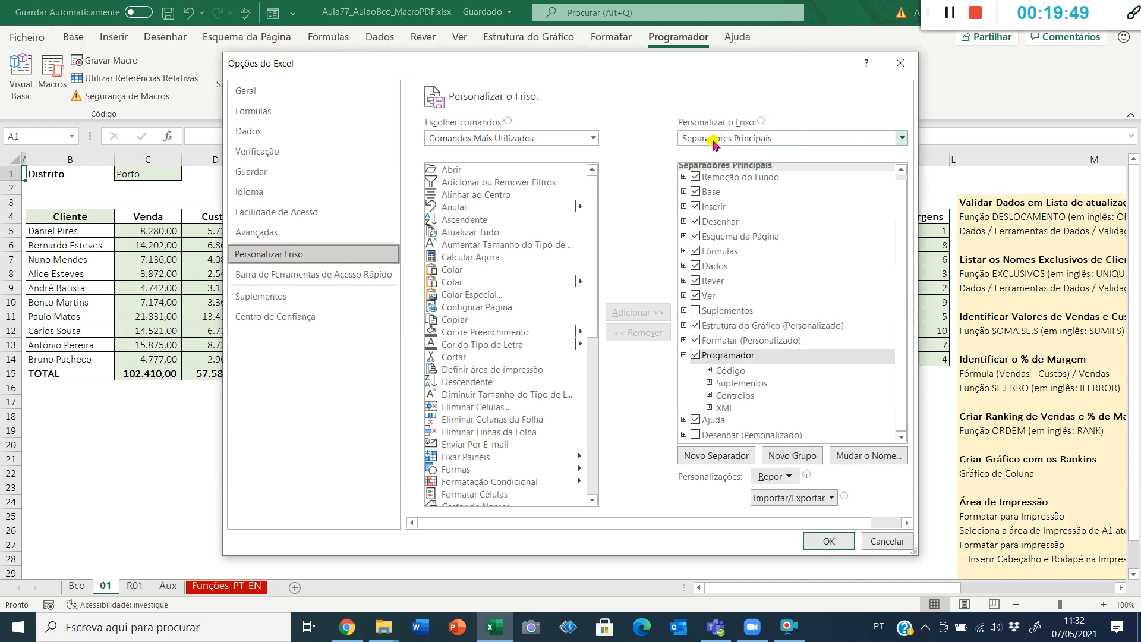
click(697, 357)
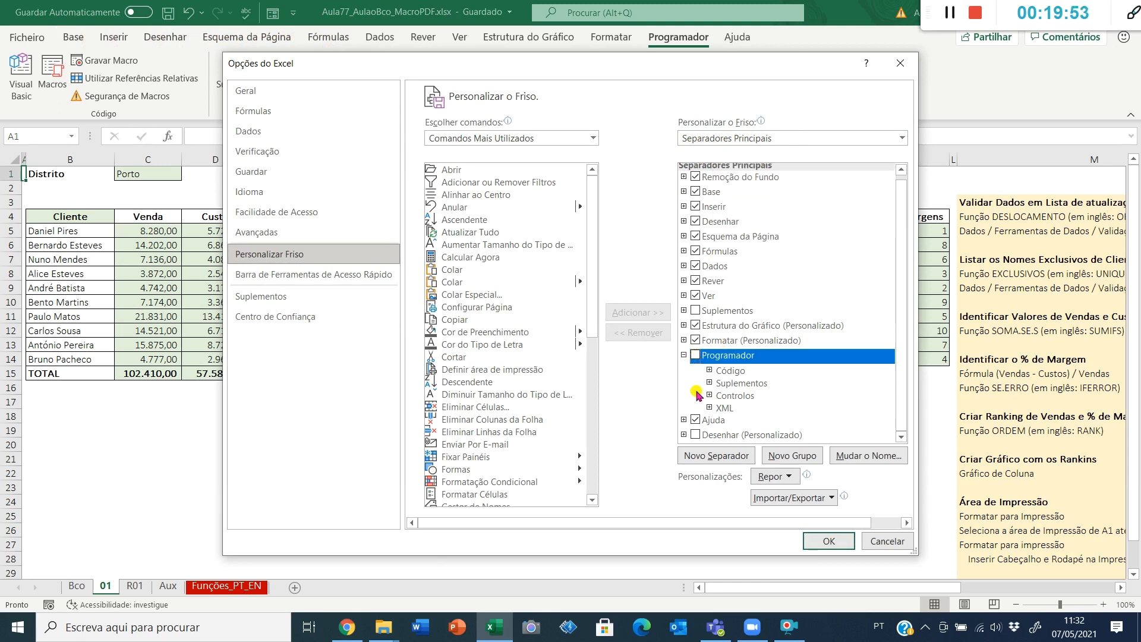
click(828, 541)
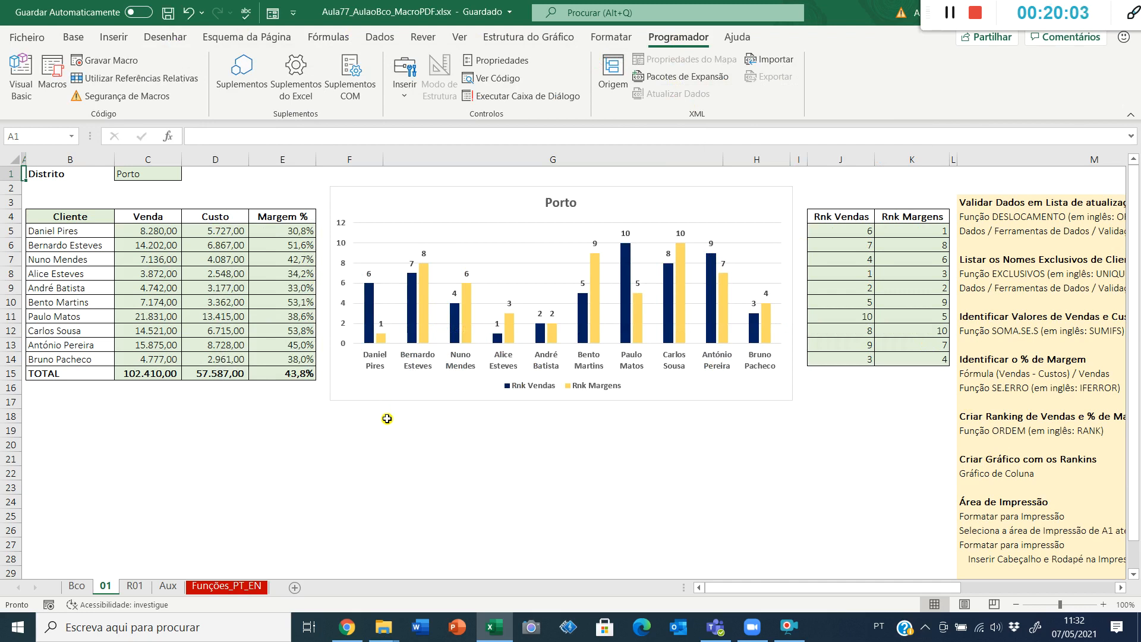
Start recording a macro named ImprimirDistritos, stored in this workbook (Neste livro).
click(90, 63)
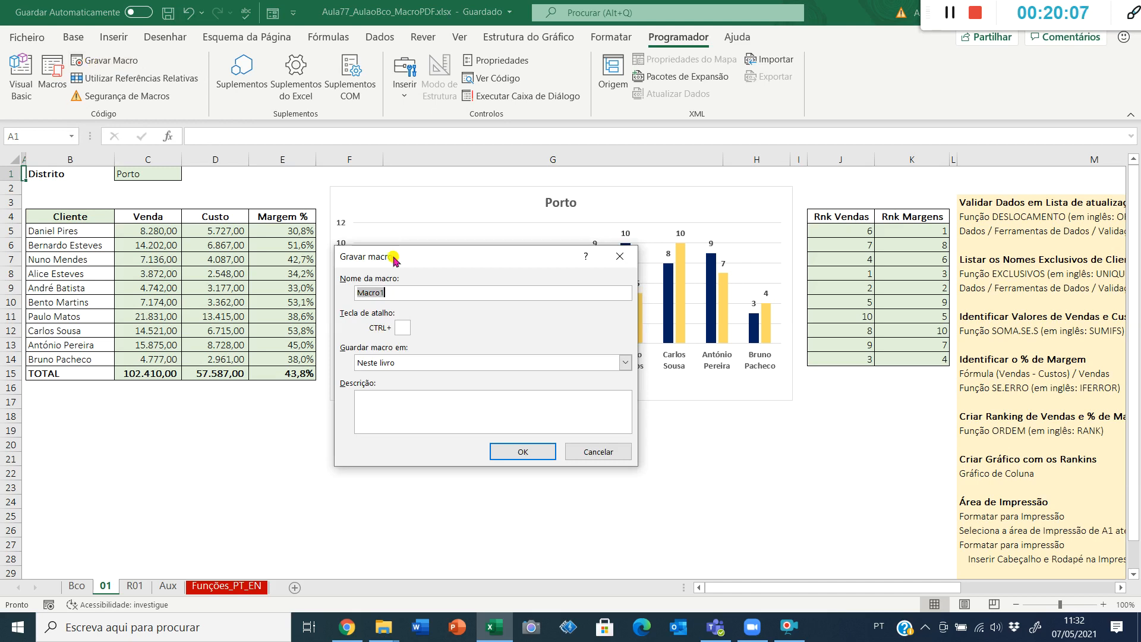
text(Imp)
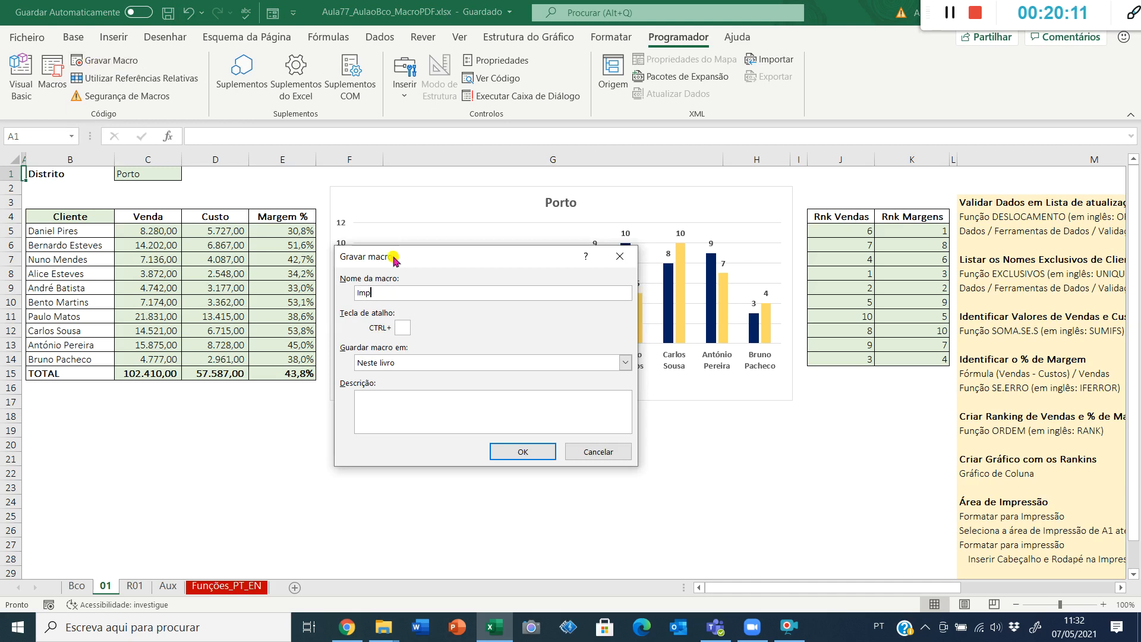
click(509, 451)
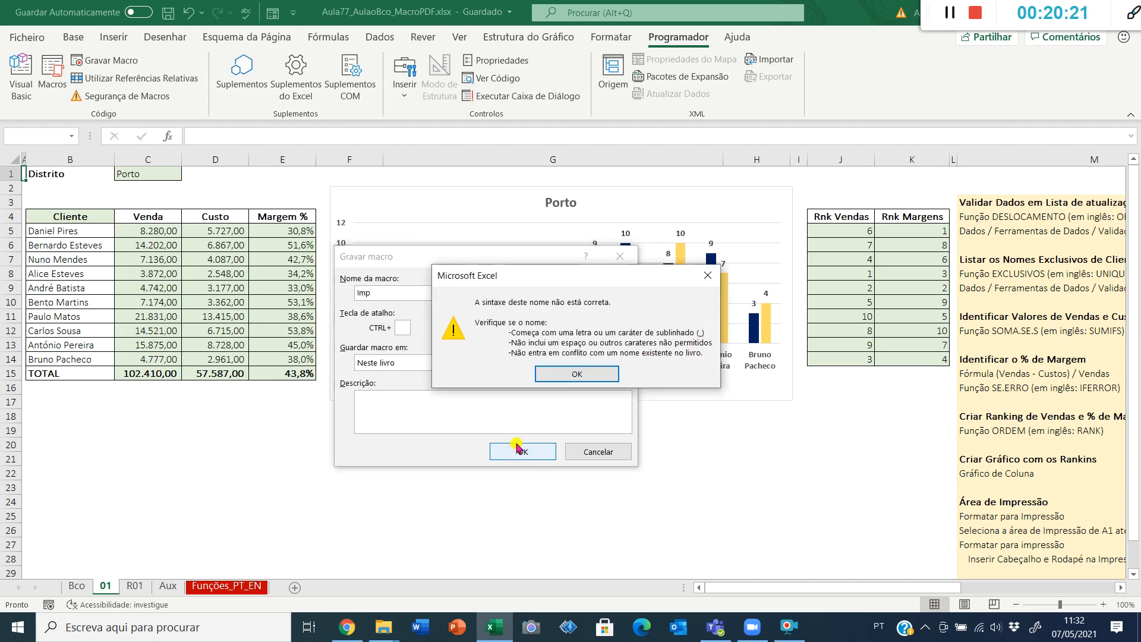
click(582, 372)
click(397, 293)
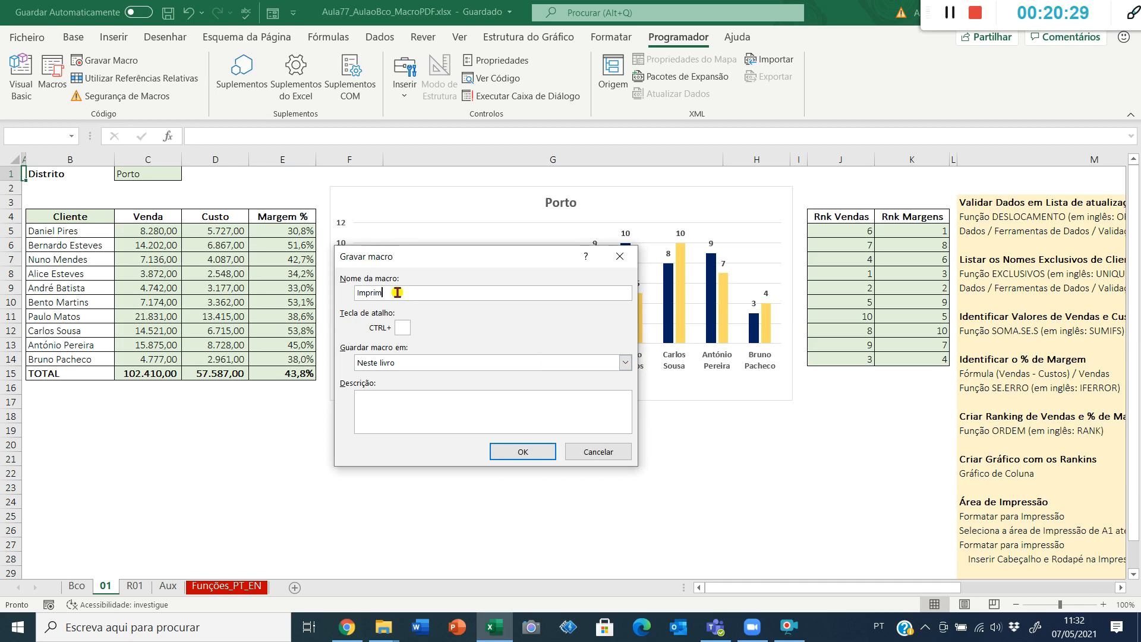
text(rimirDistritos)
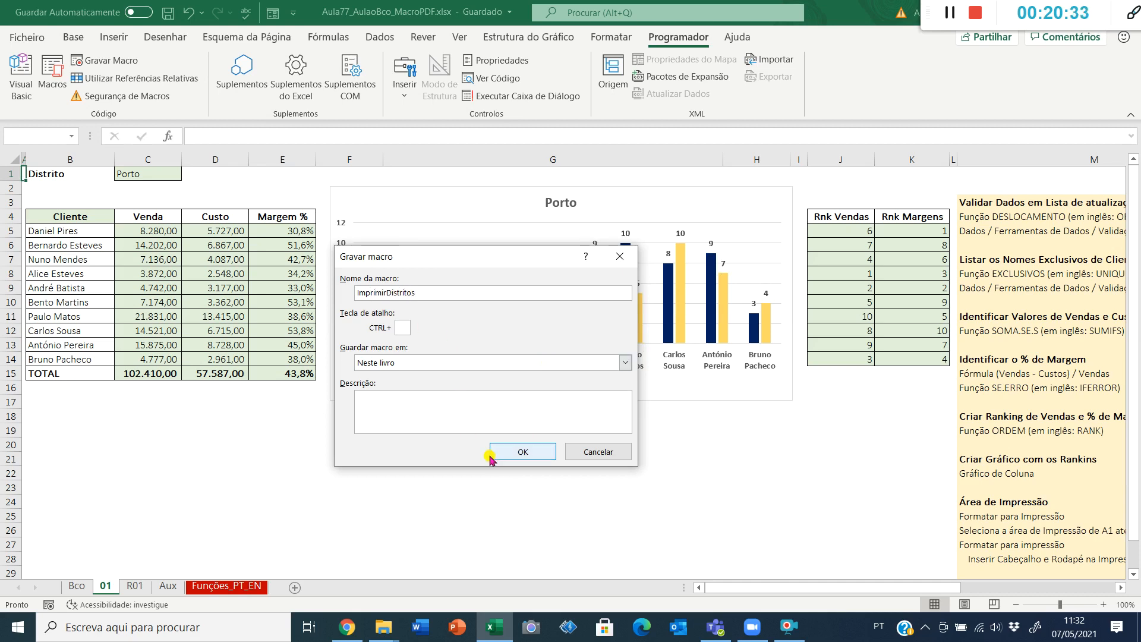
click(545, 454)
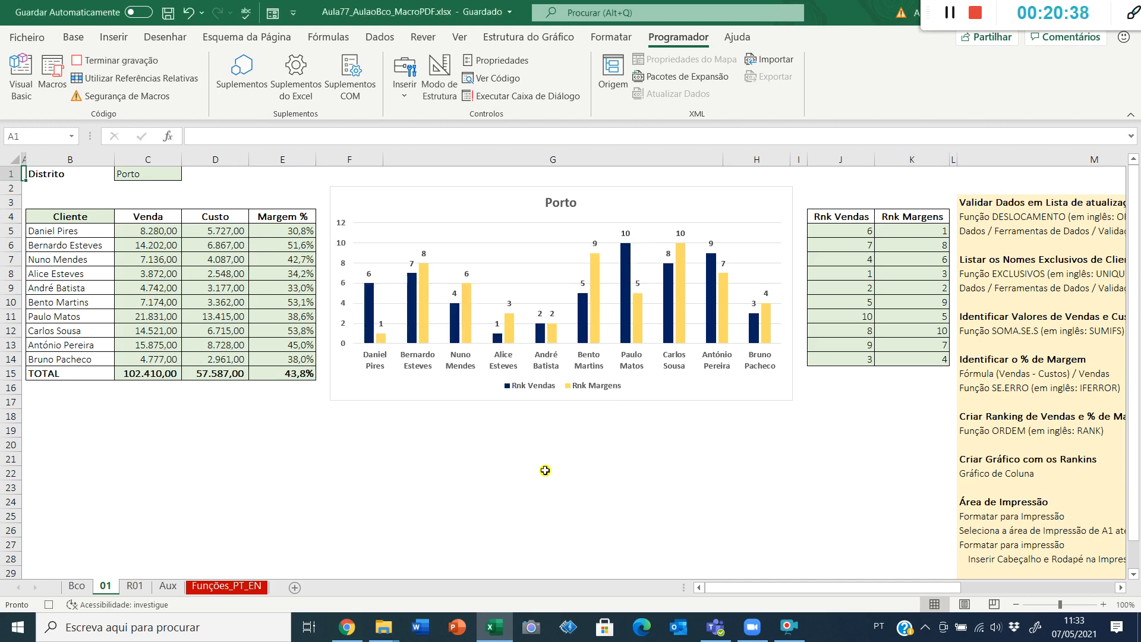
Set the Distrito in cell C1 to Açores, leaving cell C2 selected.
click(153, 177)
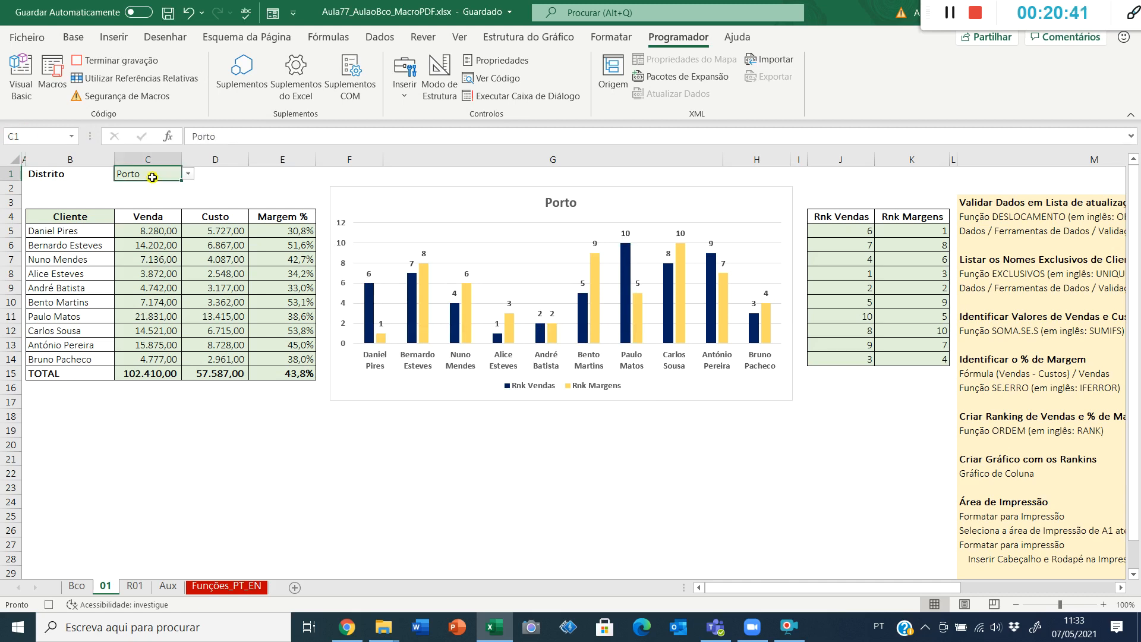
click(186, 174)
drag(185, 237, 188, 201)
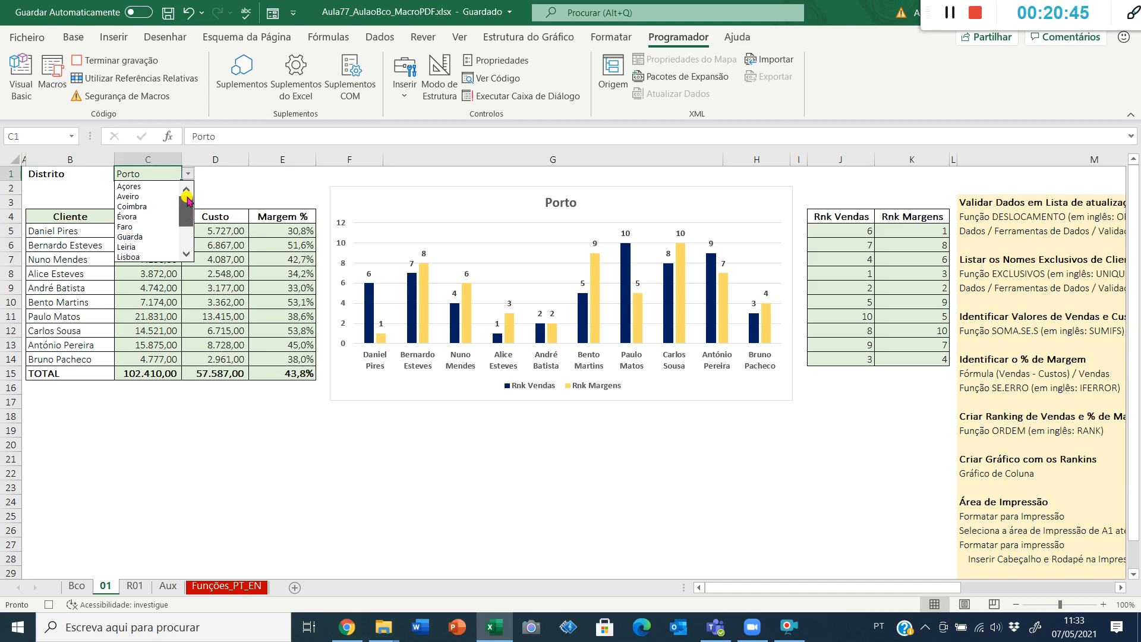
click(153, 190)
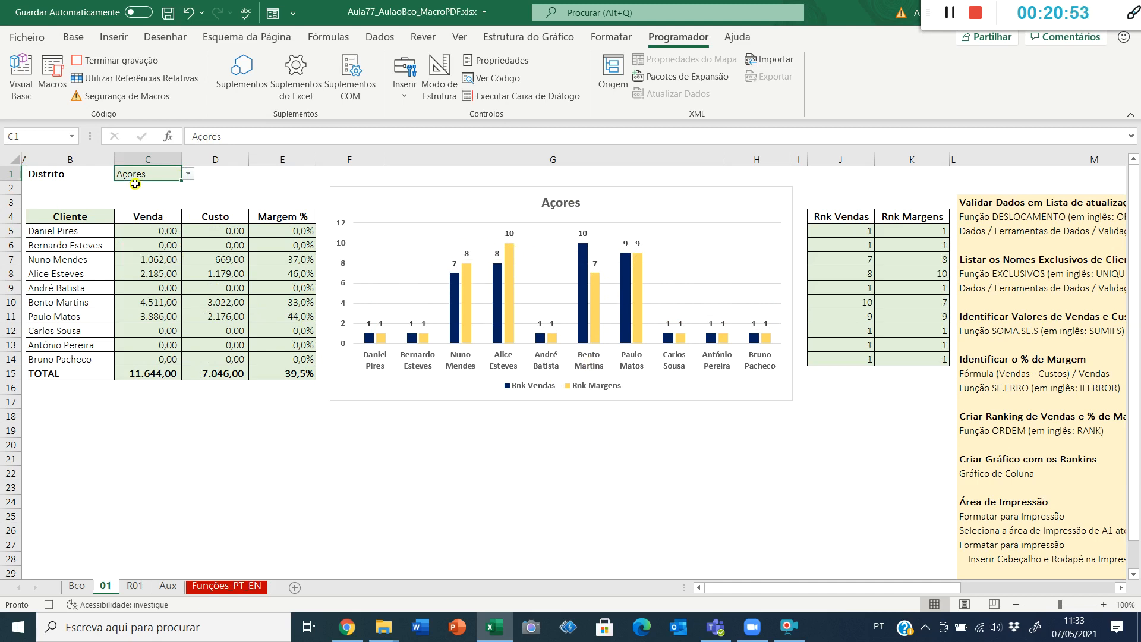
click(136, 185)
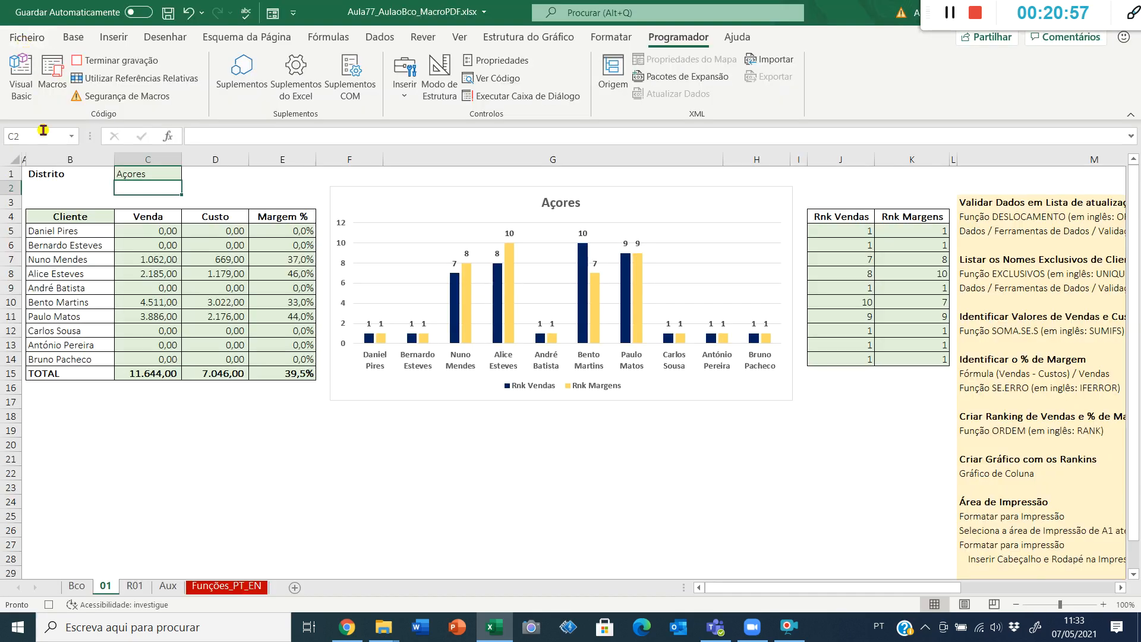
Save sheet 01 as a PDF file named Açores in the ____00_AulasYoutube folder.
click(27, 39)
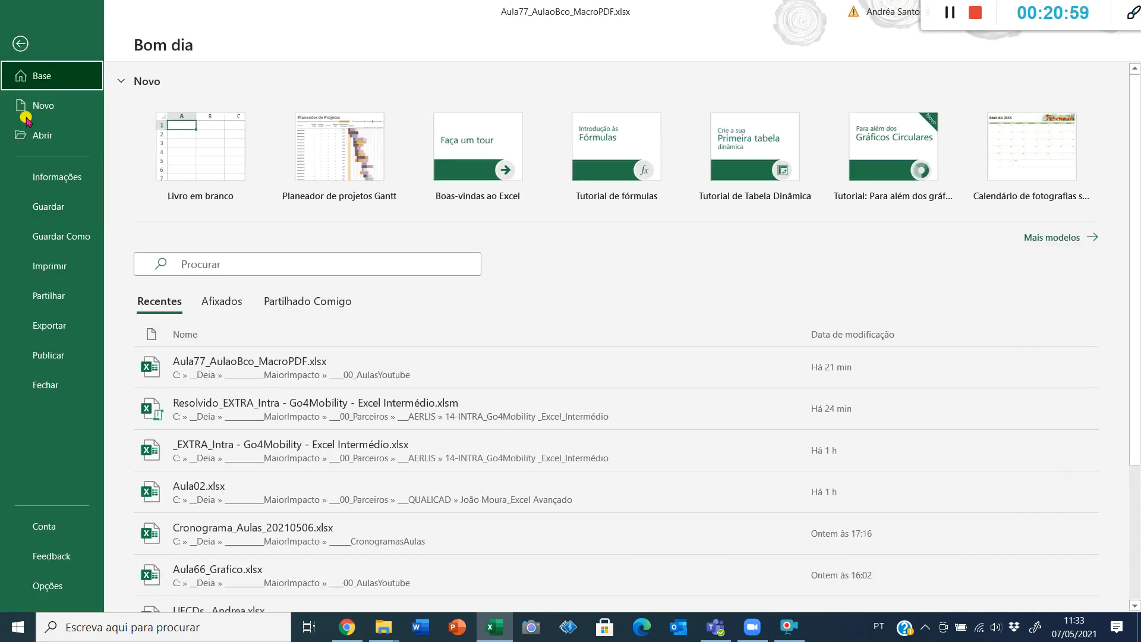
click(65, 235)
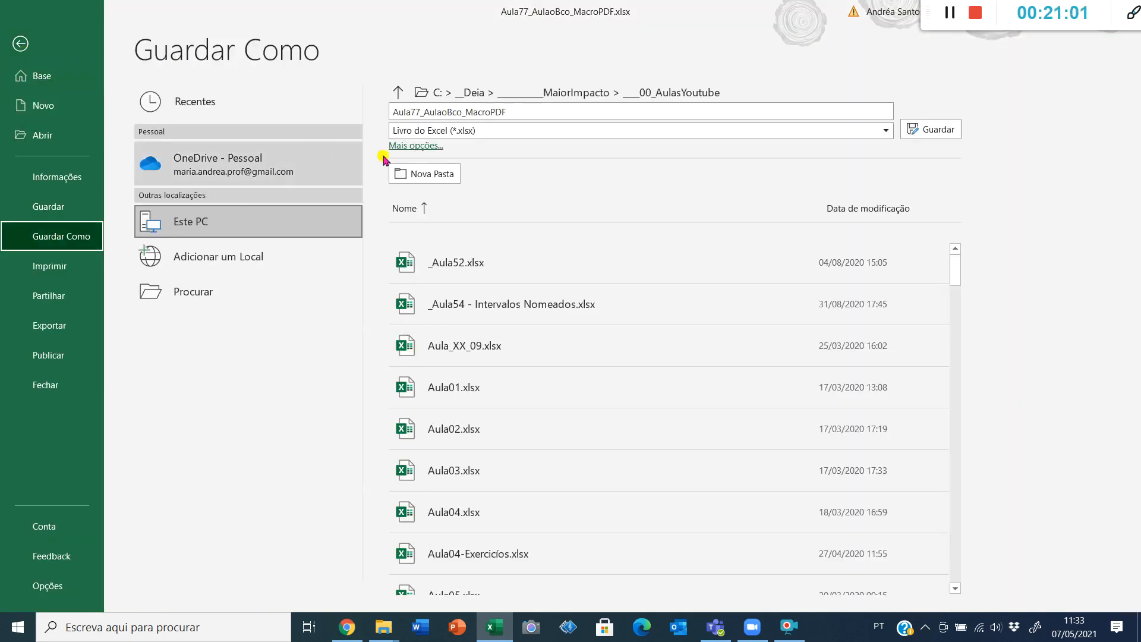
click(418, 131)
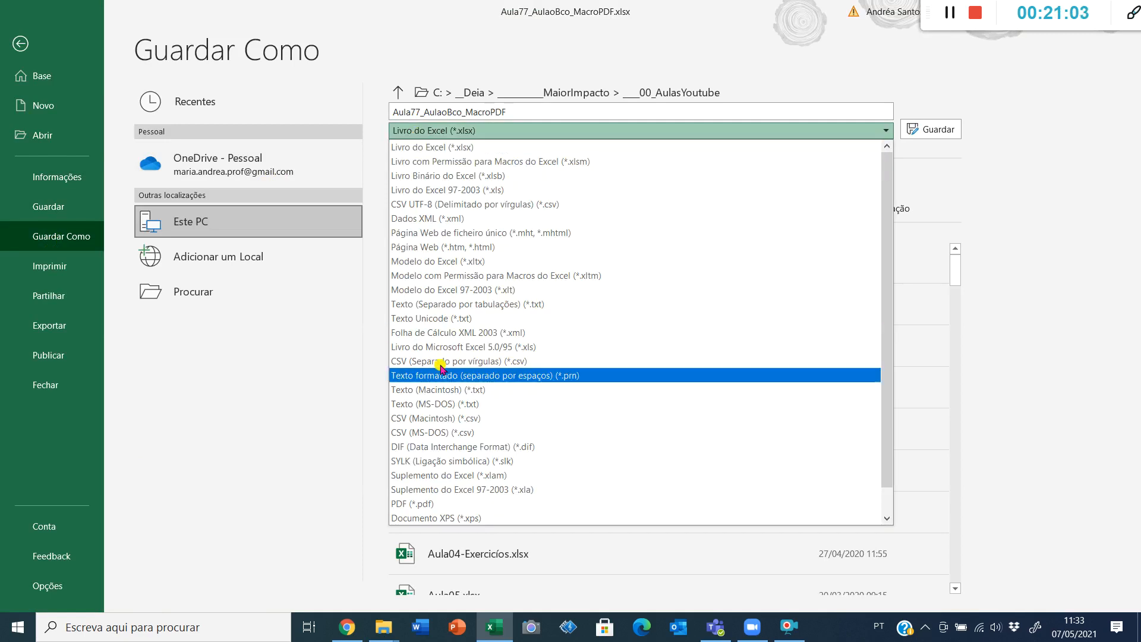
click(427, 504)
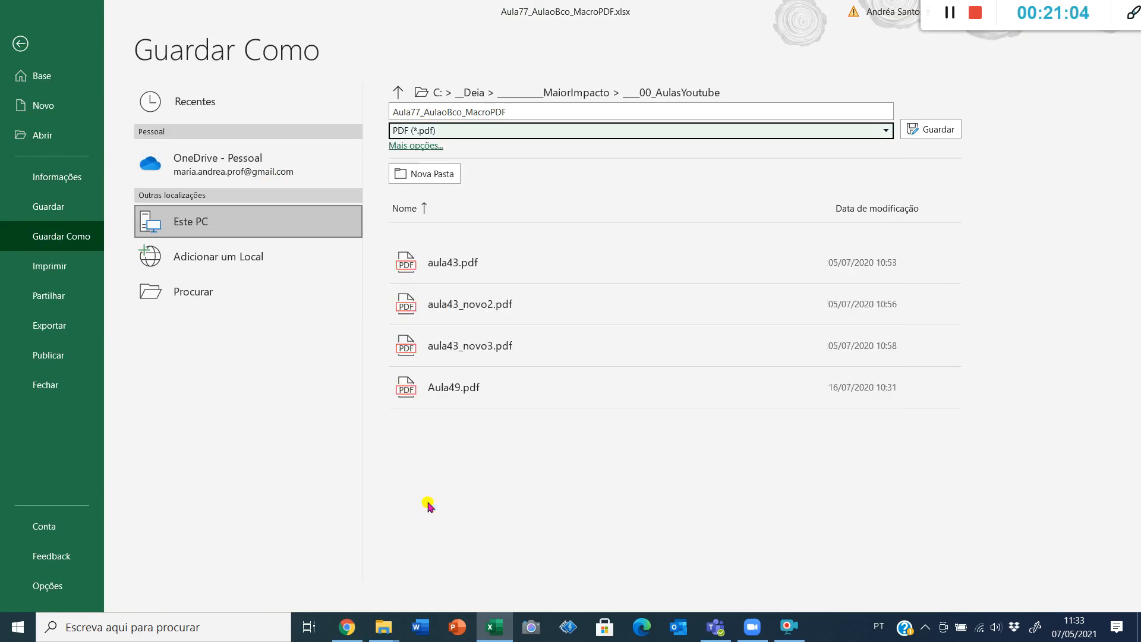
click(509, 112)
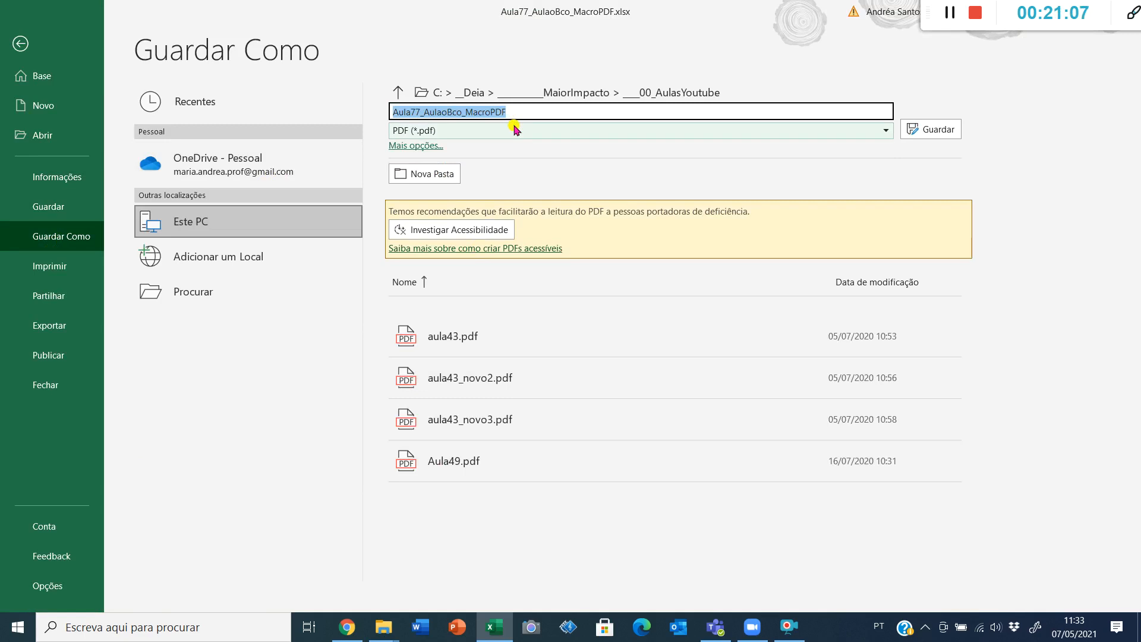
text(Açores)
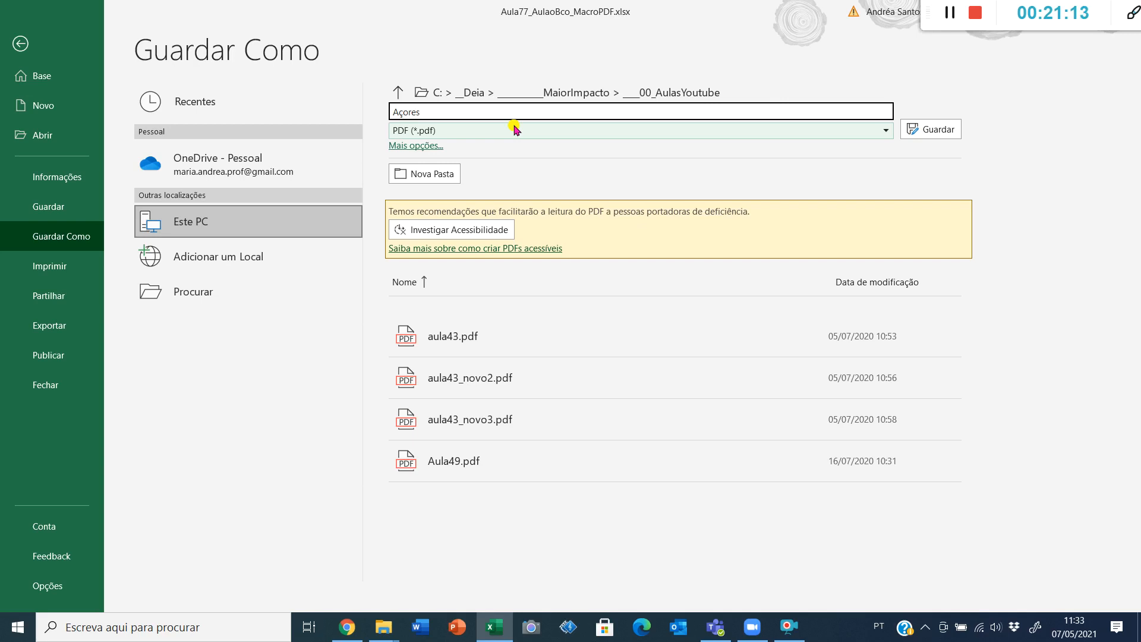
click(937, 130)
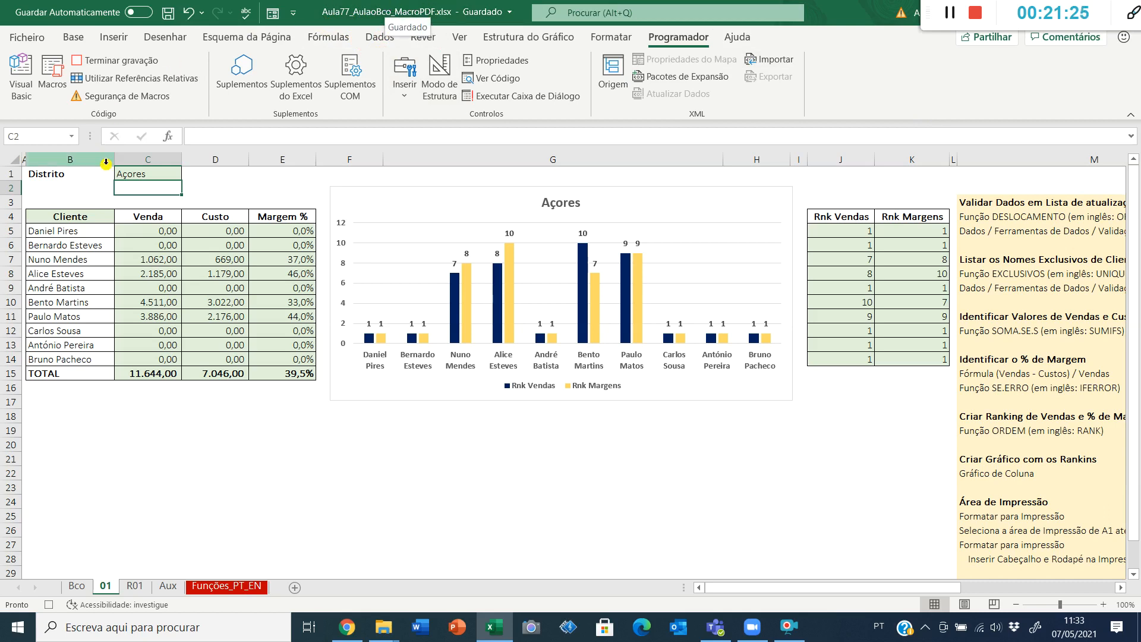
Change the Distrito in cell C1 to Aveiro.
click(125, 176)
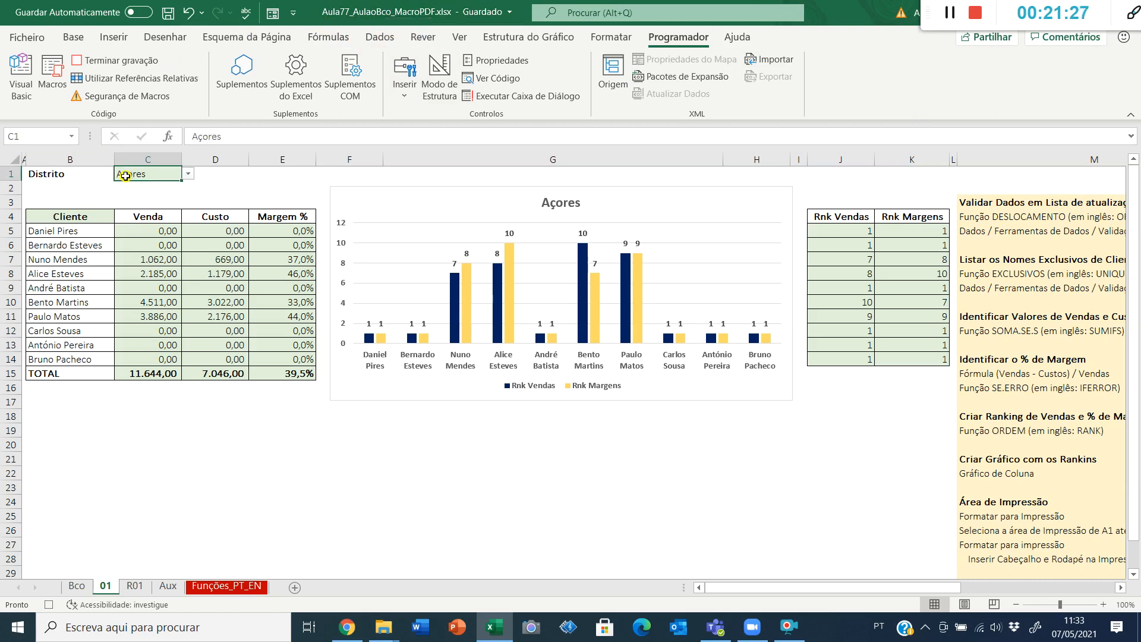
click(188, 175)
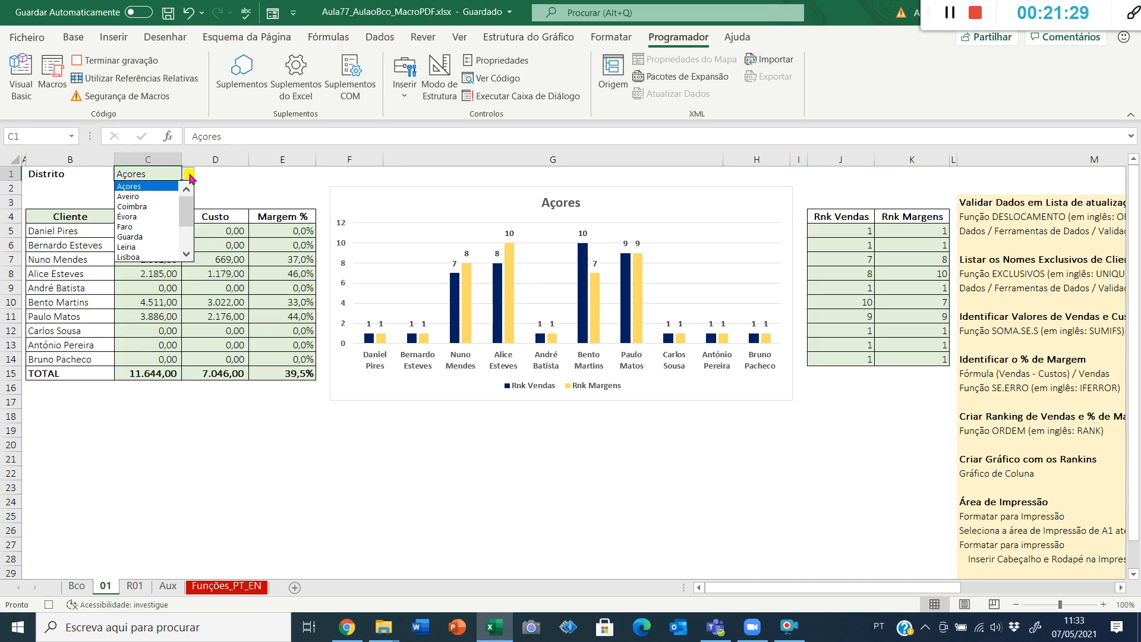
click(158, 194)
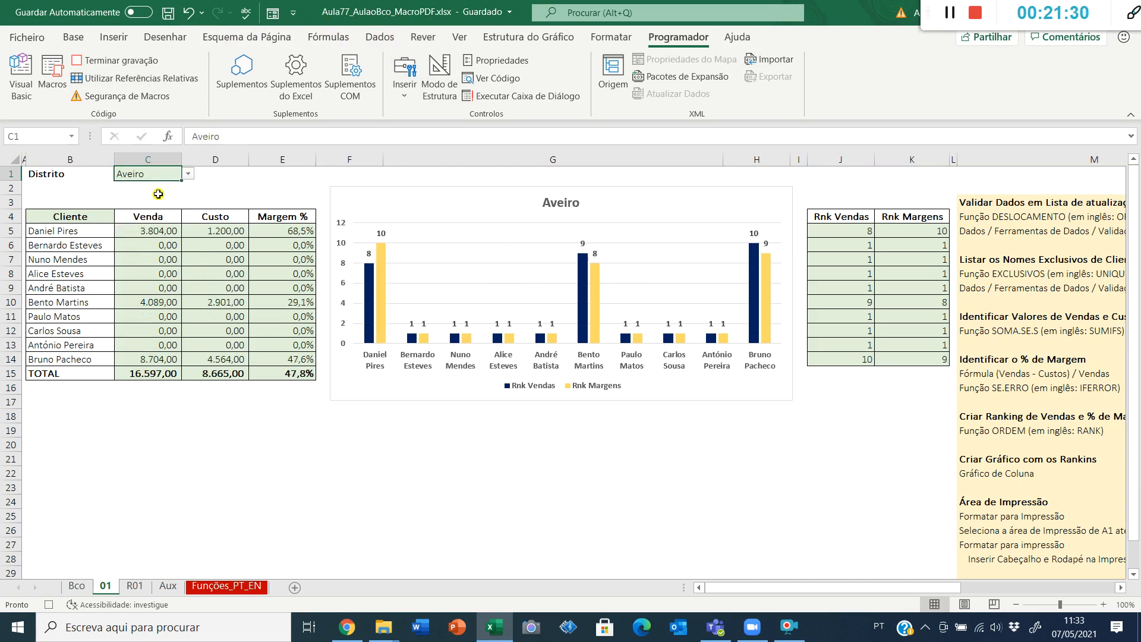
Save sheet 01 as a PDF file named Aveiro in the same folder and stop recording the macro.
click(26, 38)
click(66, 236)
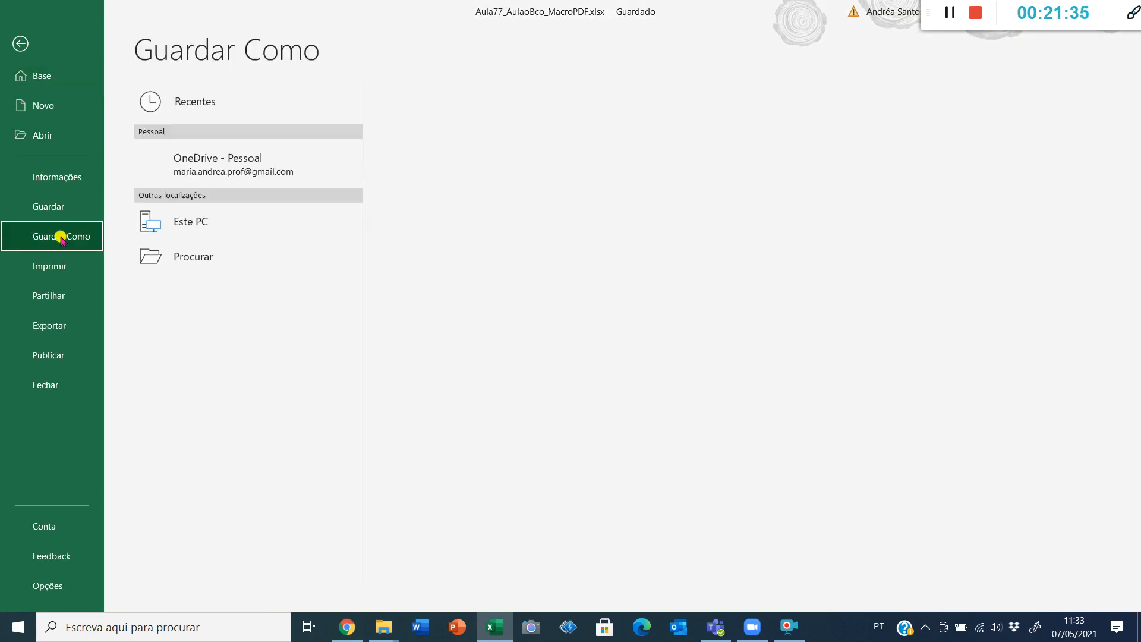
click(434, 130)
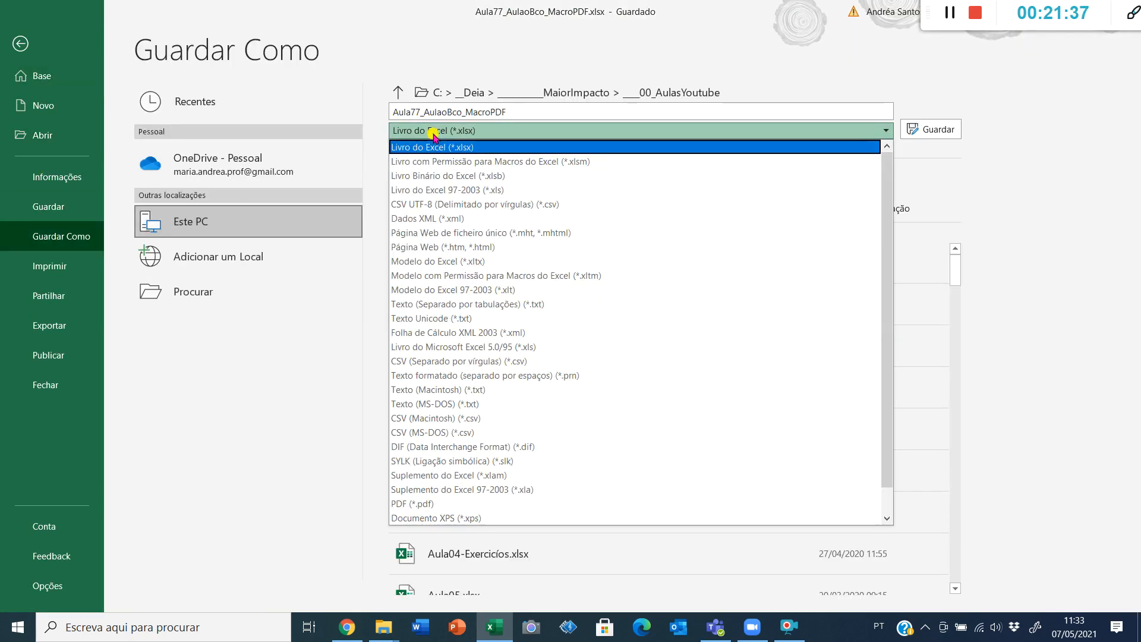
click(412, 503)
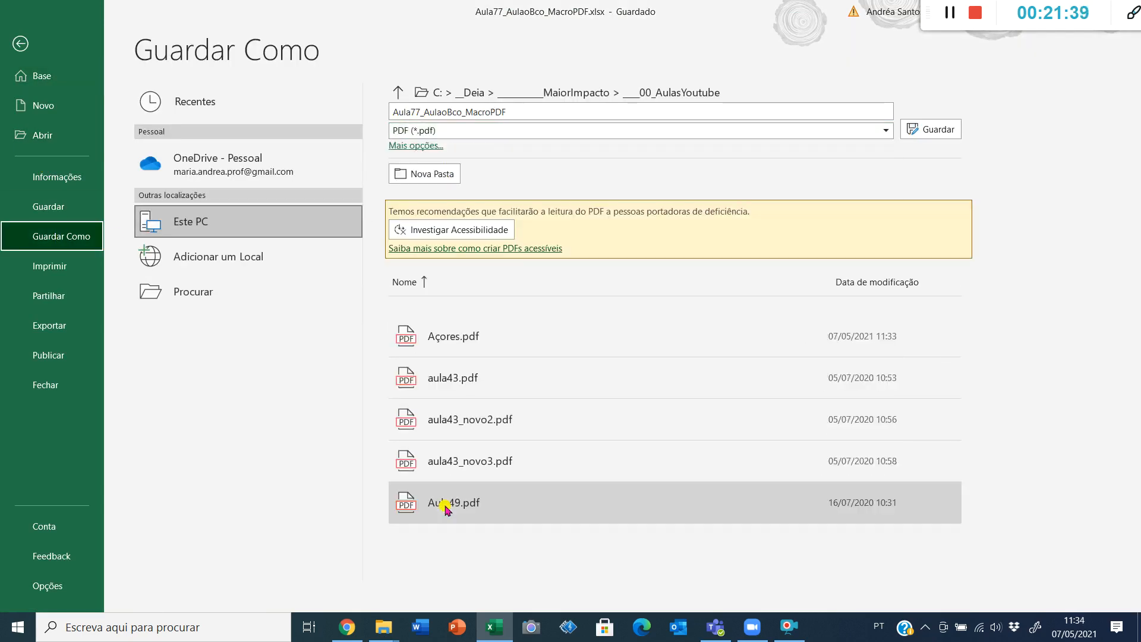
click(518, 107)
text(Aveiro)
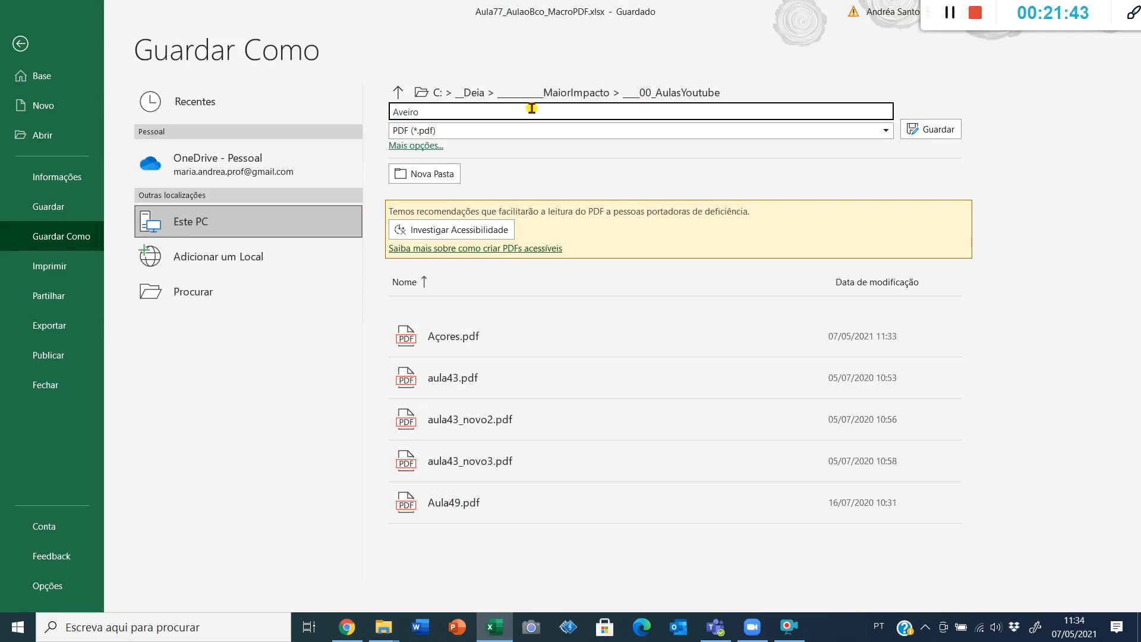
click(944, 130)
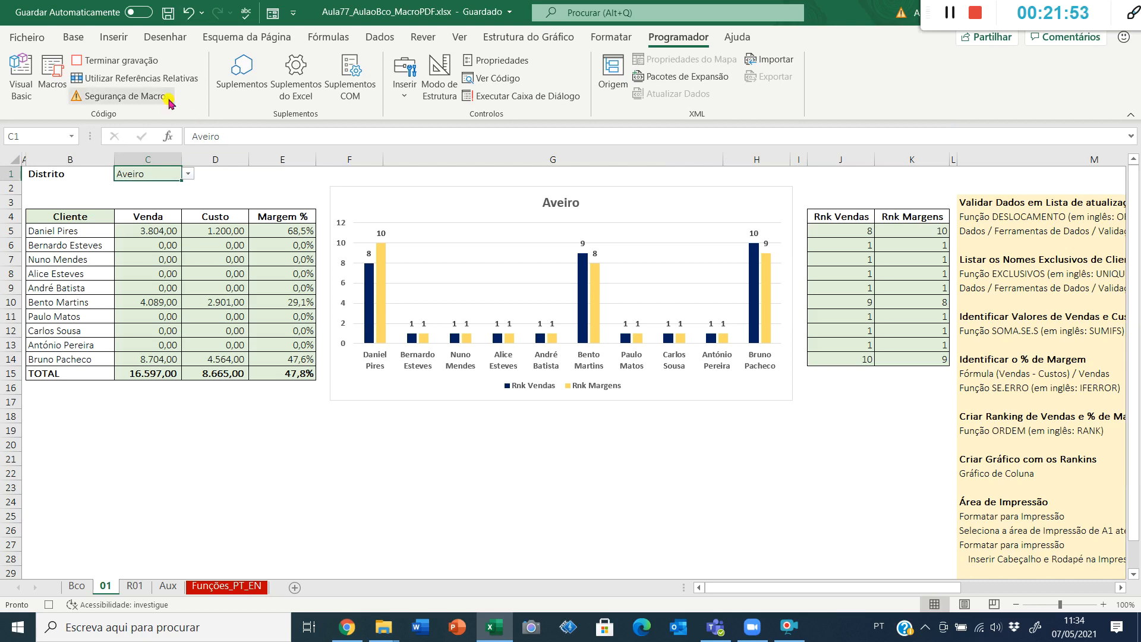
click(127, 66)
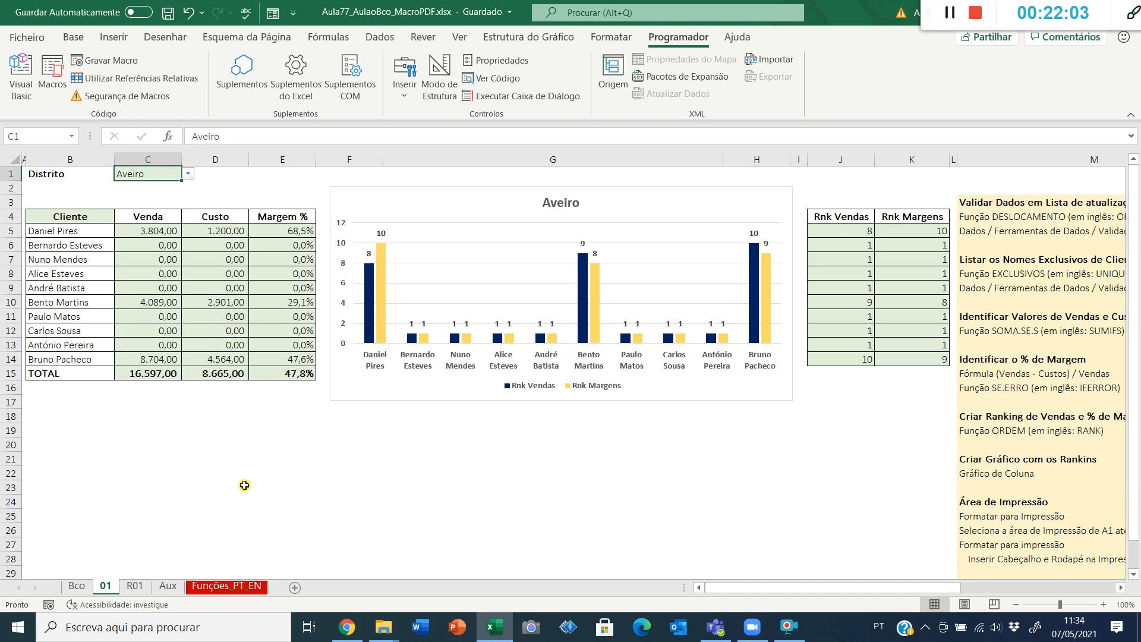
Switch to File Explorer and check the contents of Aveiro.pdf and Açores.pdf, closing each after viewing.
key(alt+Tab)
key(alt+Tab)
key(alt+Tab)
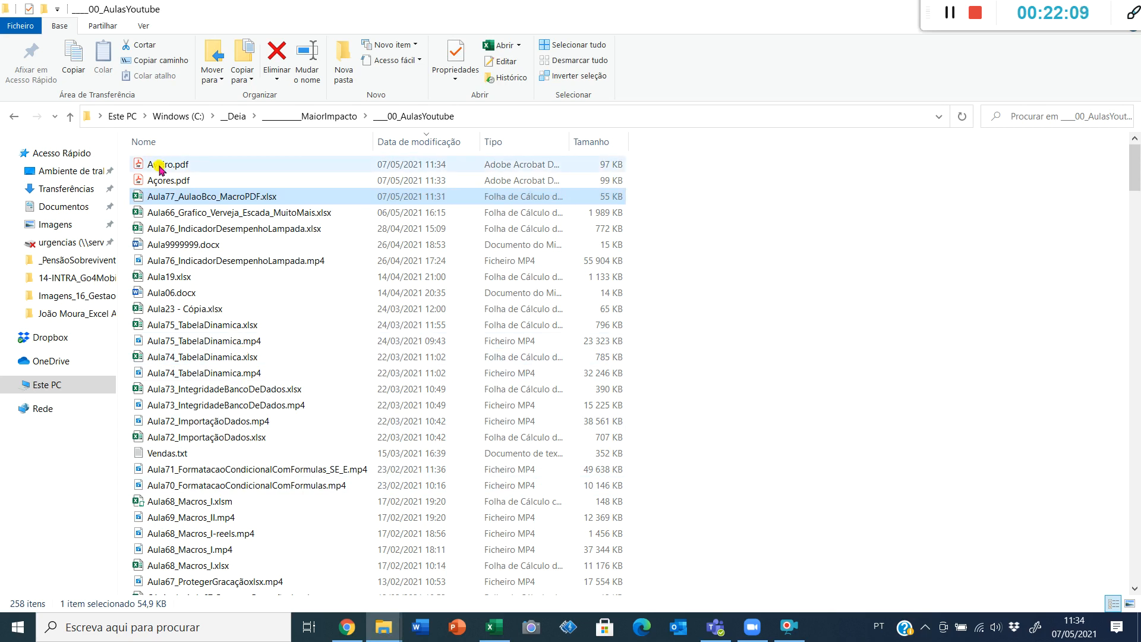
click(159, 163)
double_click(472, 165)
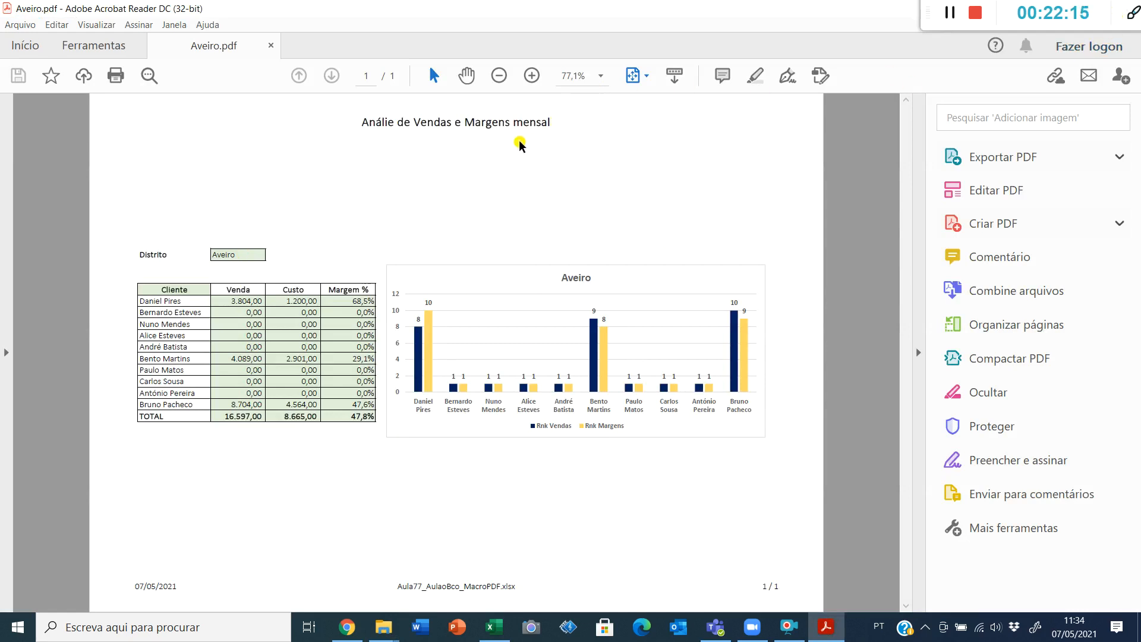
key(alt+F4)
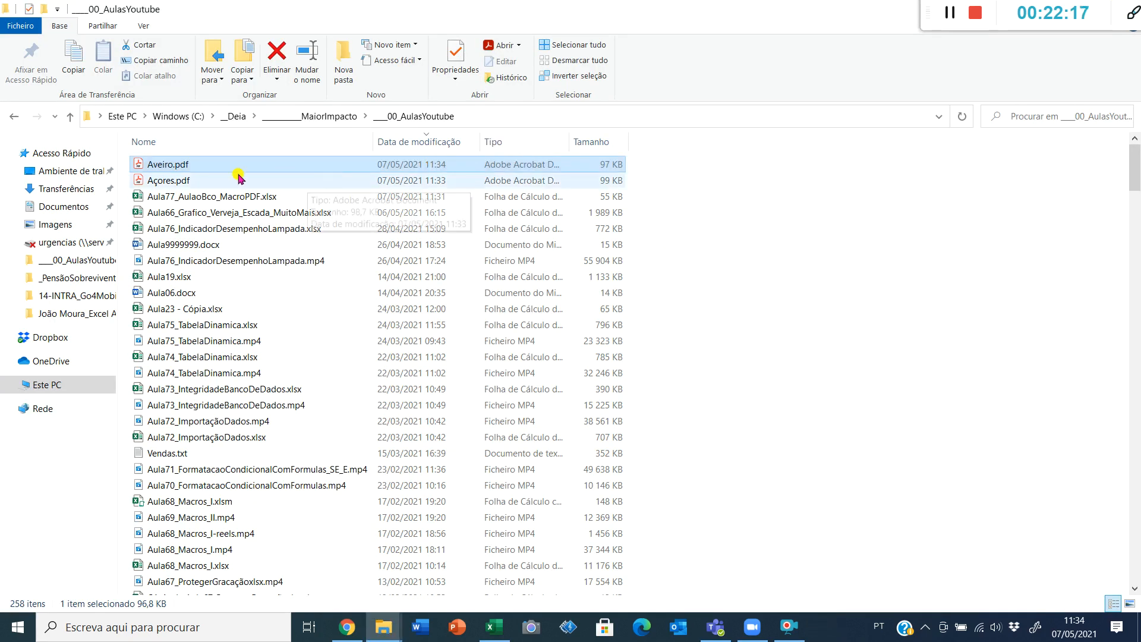
click(169, 180)
double_click(168, 181)
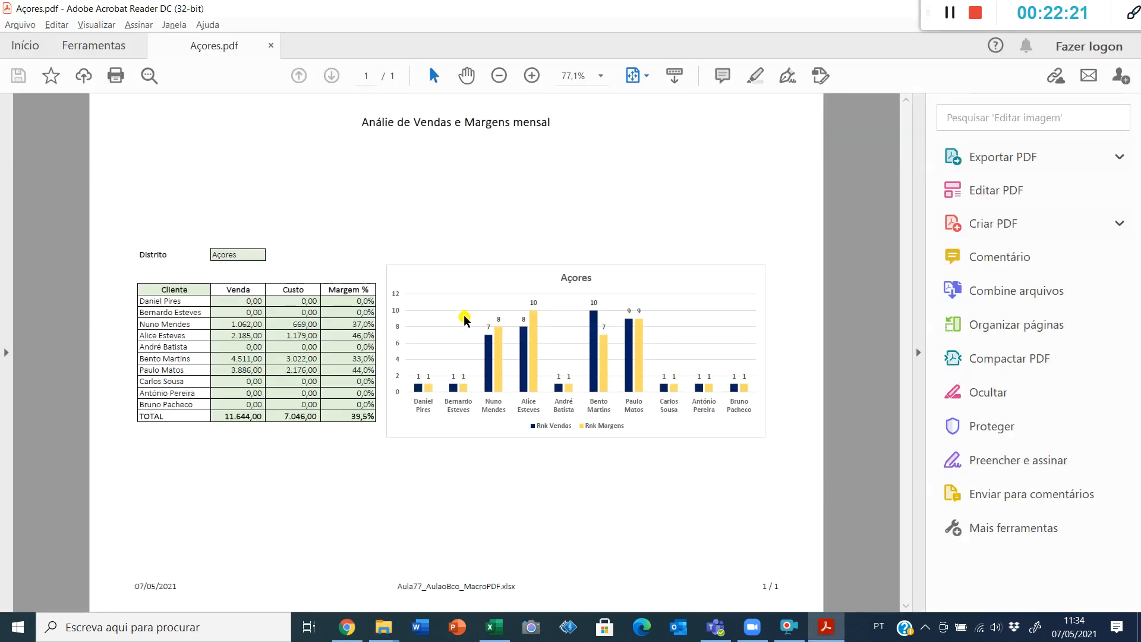
key(alt+F4)
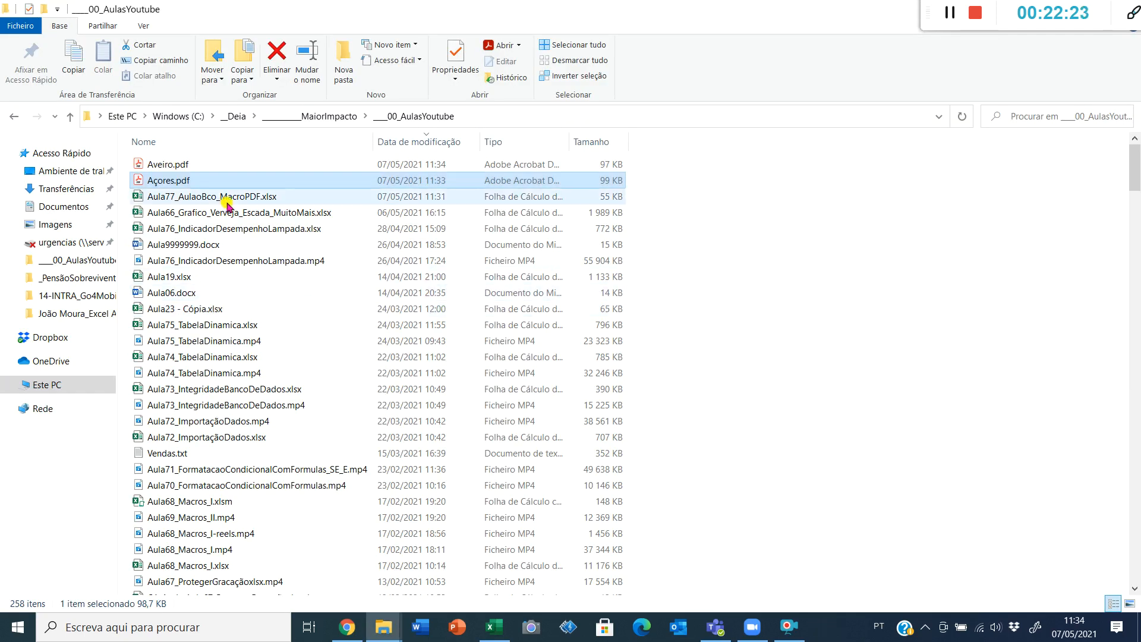
Switch to Excel and save the workbook as Aula77_AulaoBco_MacroPDF in the macro-enabled format (*.xlsm).
click(282, 198)
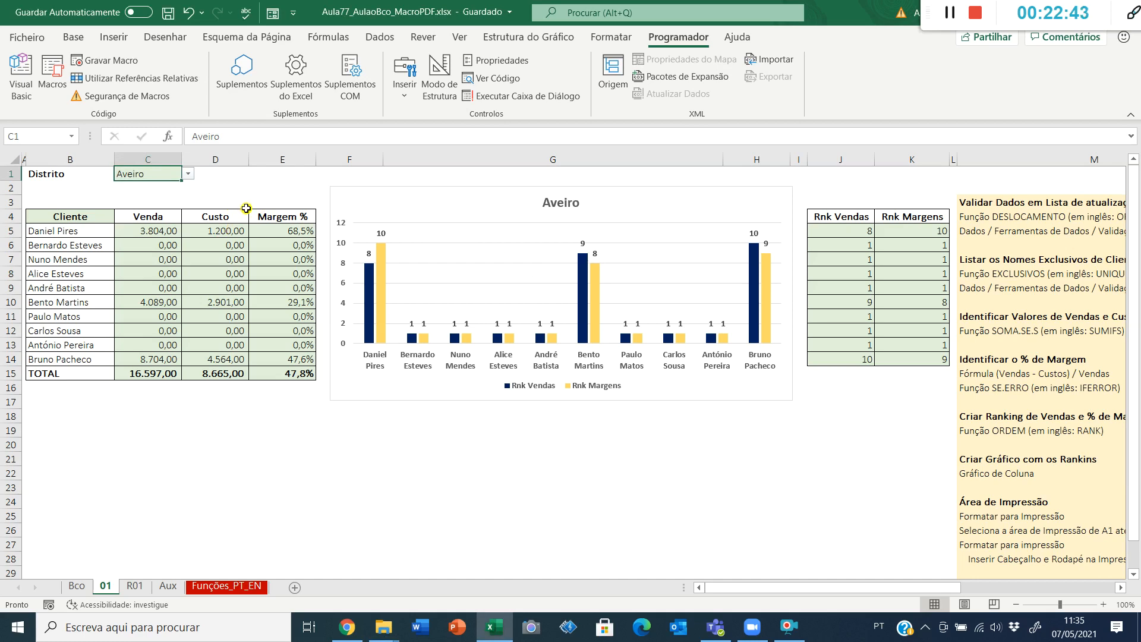
click(34, 40)
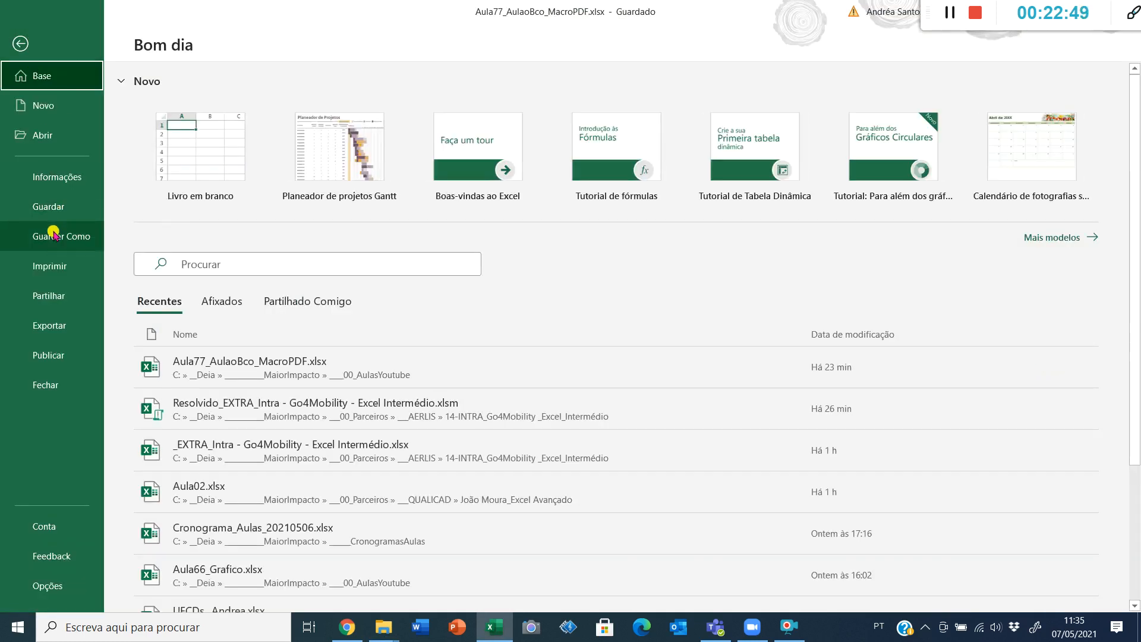
click(54, 235)
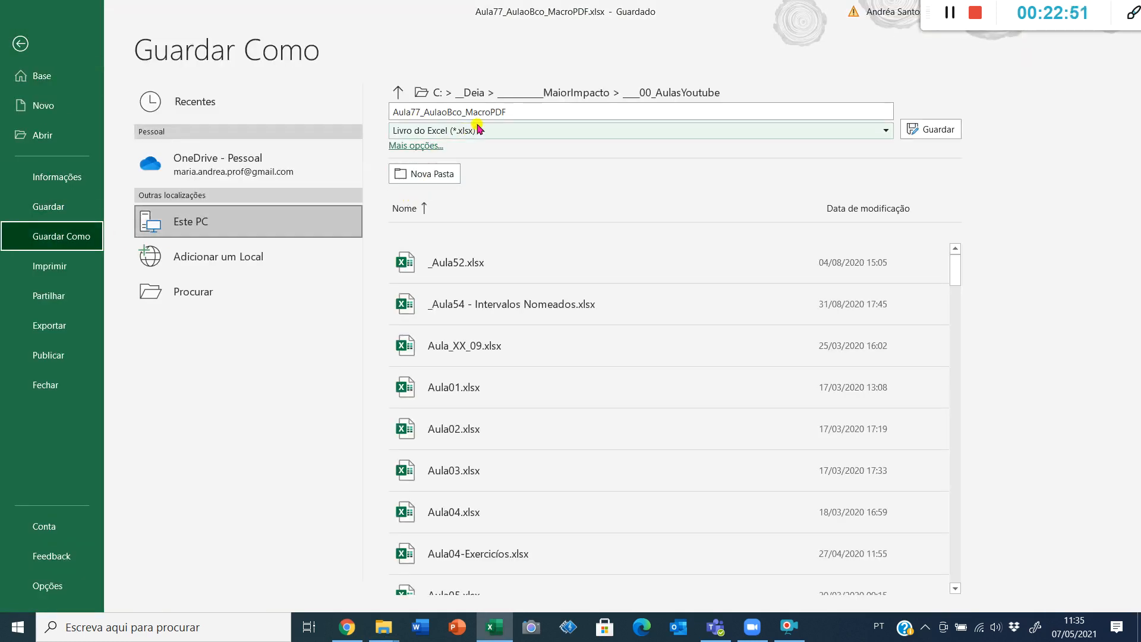
click(535, 130)
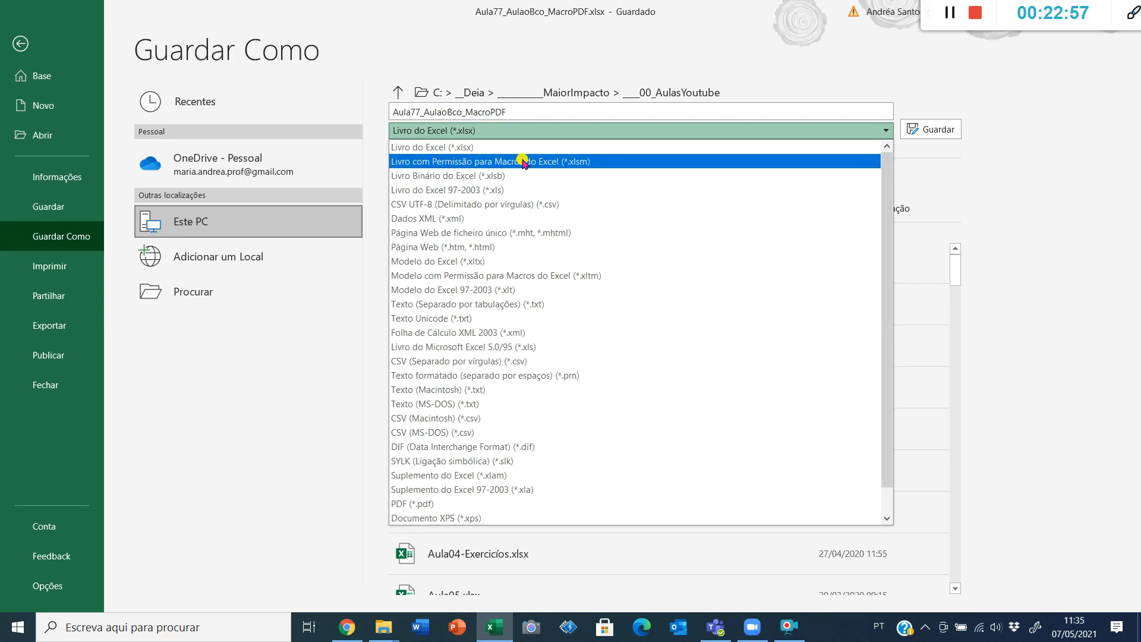
click(523, 161)
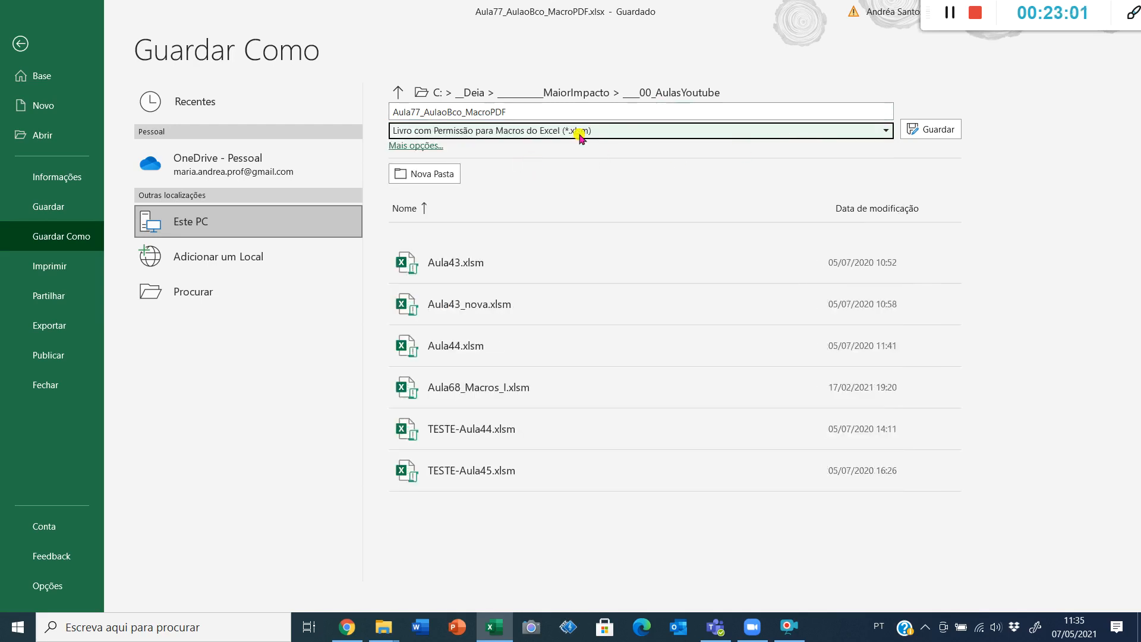
click(929, 137)
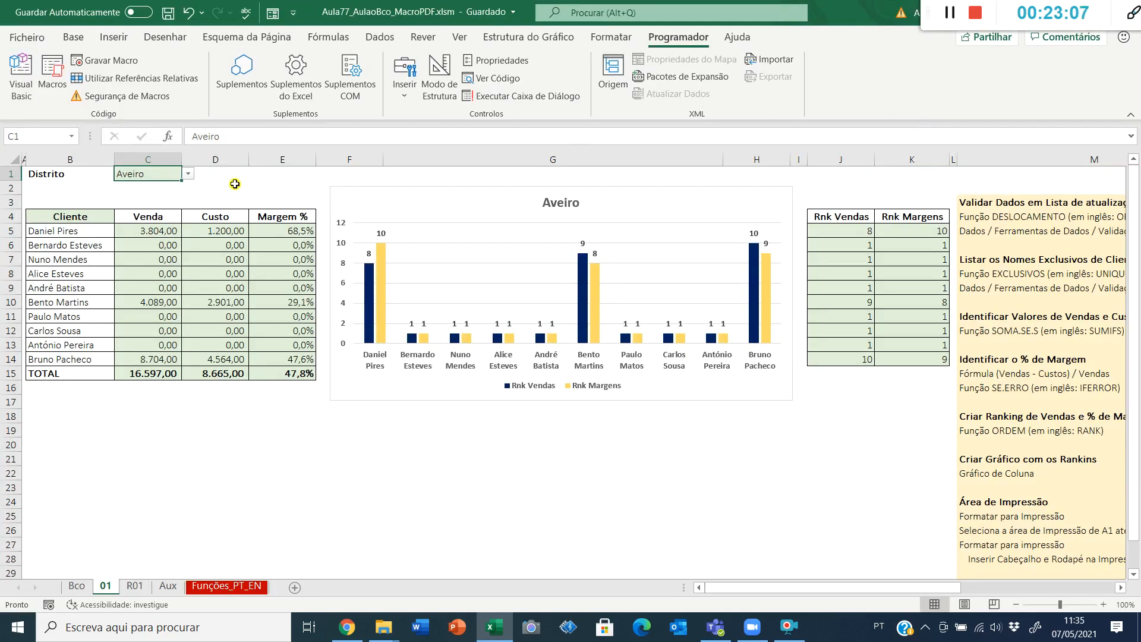
Open Aula77_AulaoBco_MacroPDF.xlsm from File Explorer and open its ImprimirDistritos macro for editing.
key(alt+Tab)
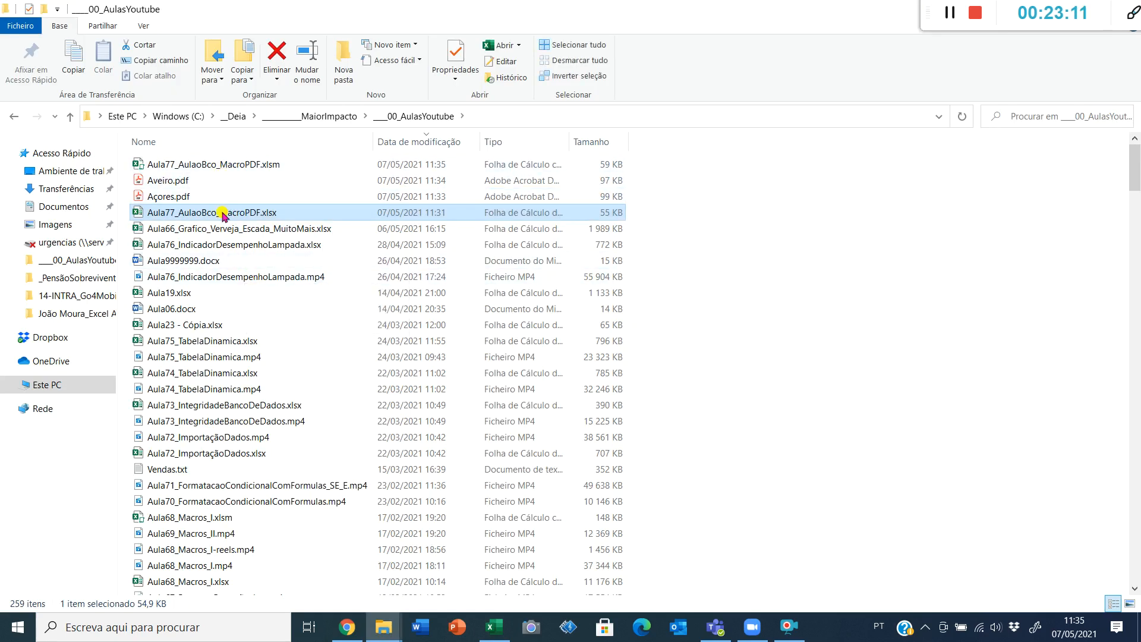
double_click(241, 166)
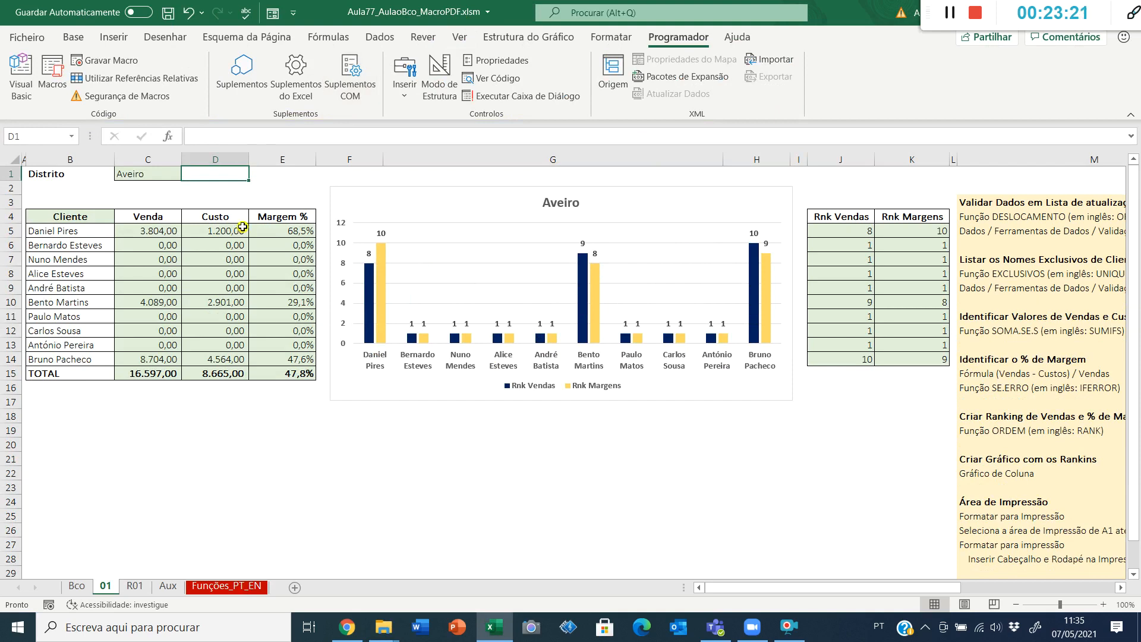
click(54, 82)
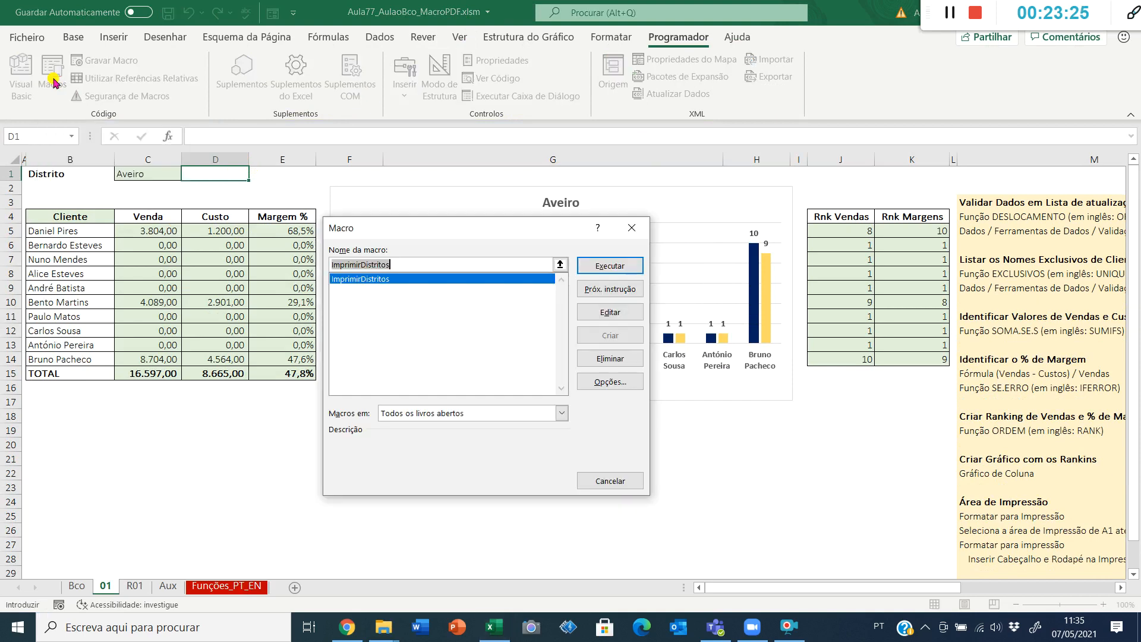
click(341, 277)
double_click(341, 277)
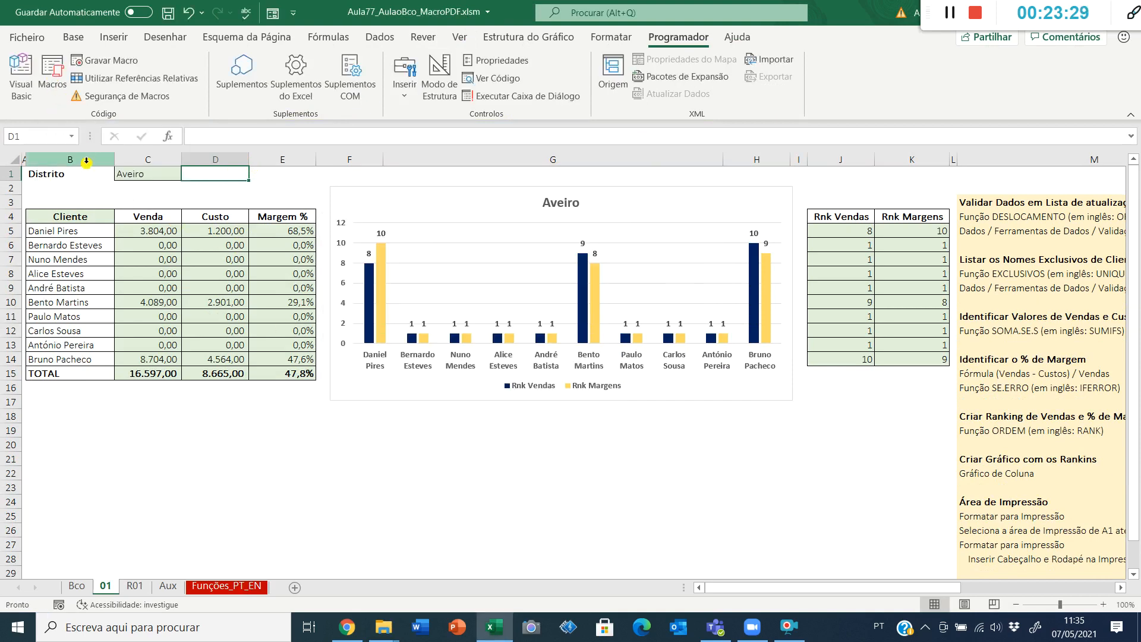
click(54, 75)
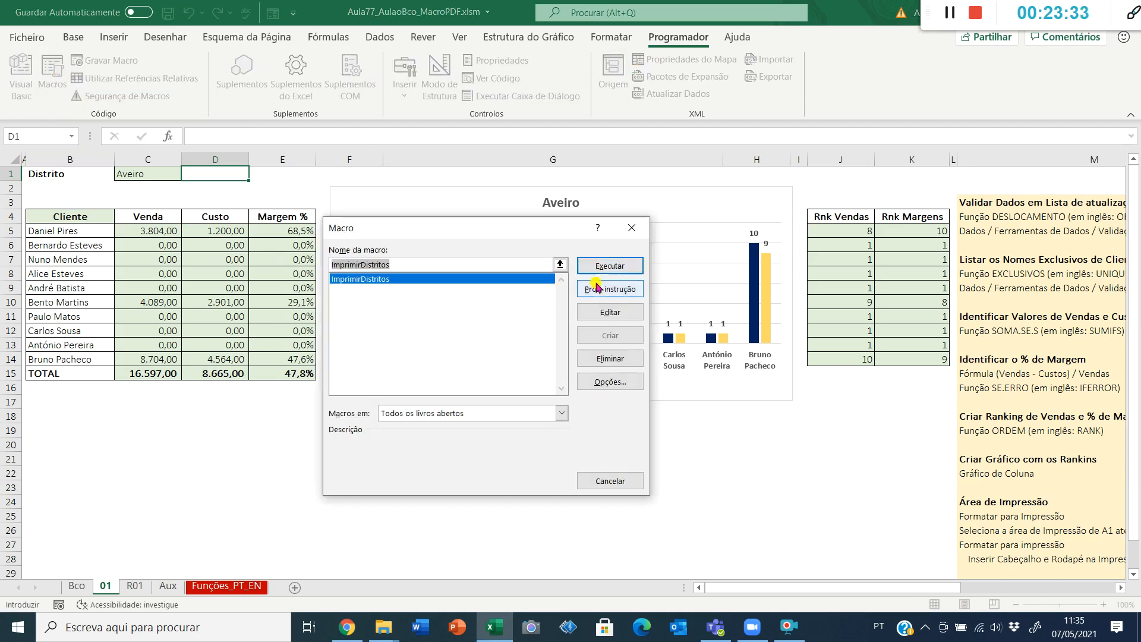
click(594, 311)
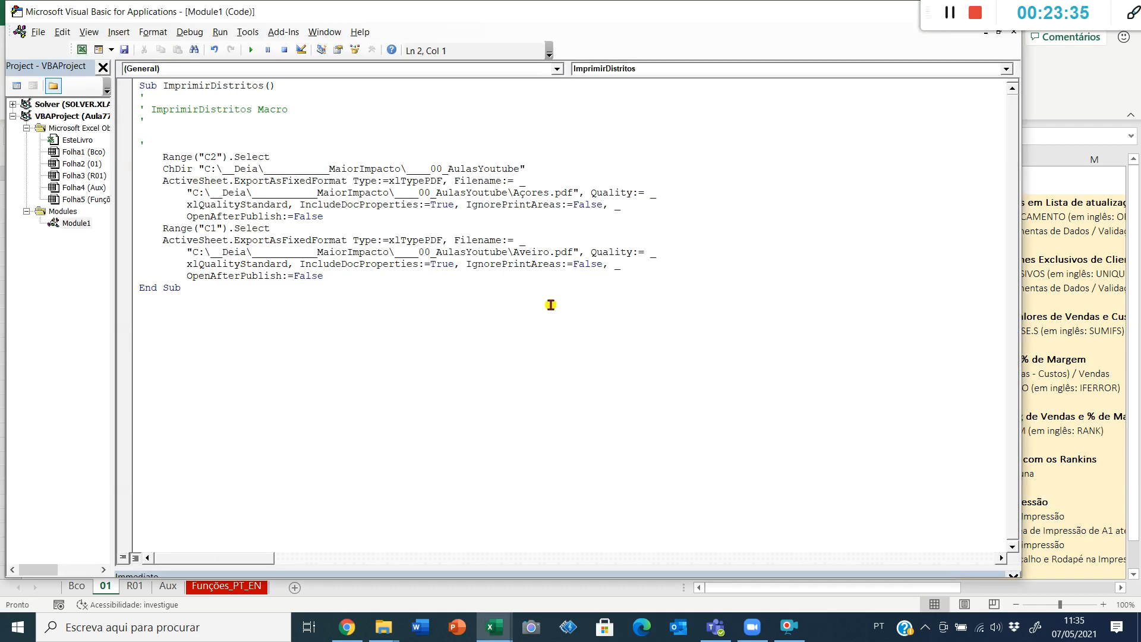
Insert two blank lines before the Range("C1").Select line to separate the Açores and Aveiro export blocks.
click(162, 228)
key(Return)
key(Return)
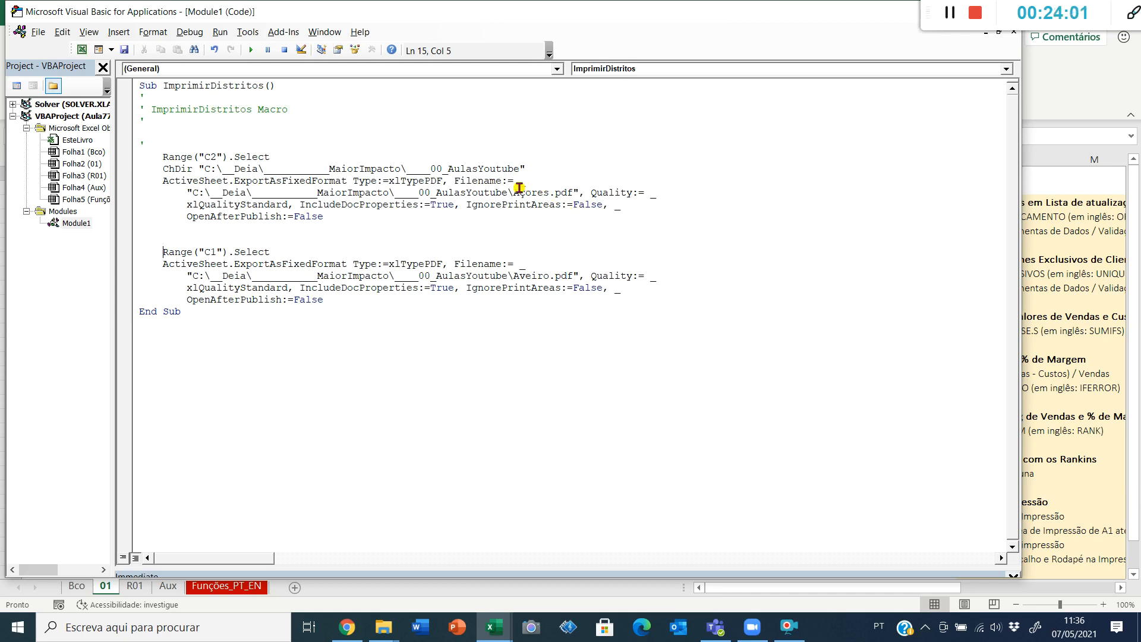
Remove the folder path from the Açores export's file name so it reads "Açores.pdf".
drag(513, 193, 574, 193)
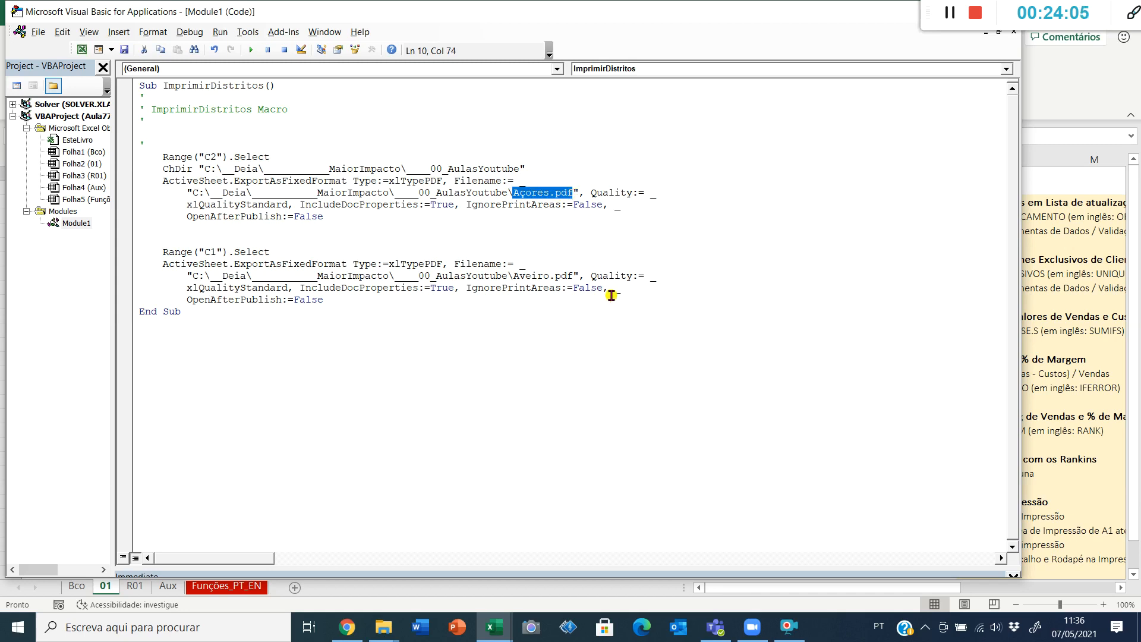
key(Left)
key(shift+Home)
key(shift+Right)
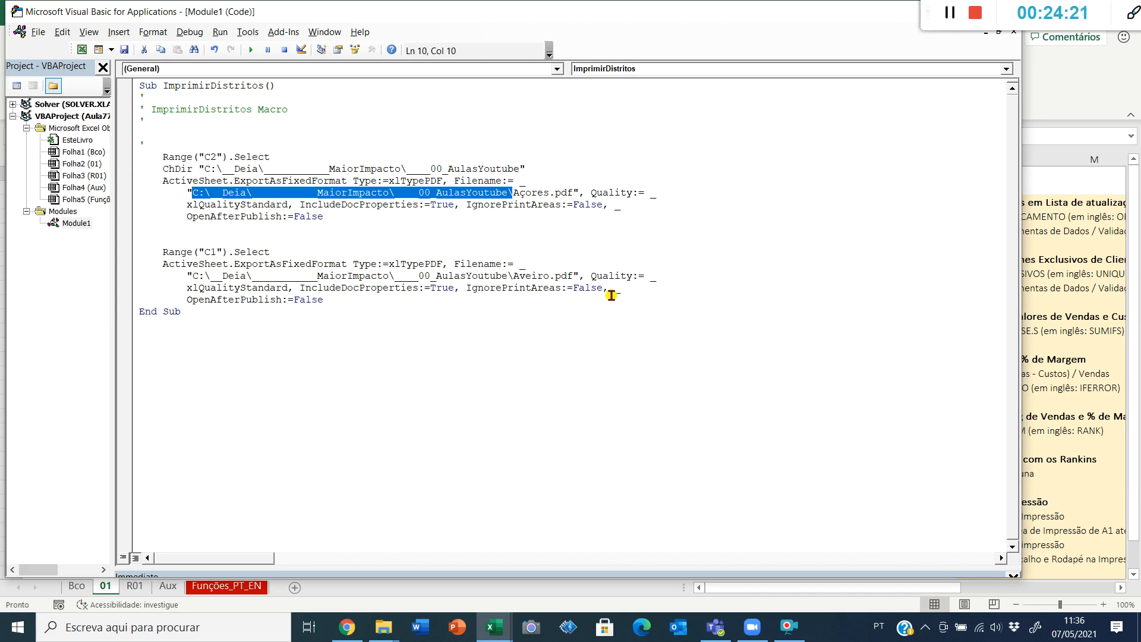
key(Delete)
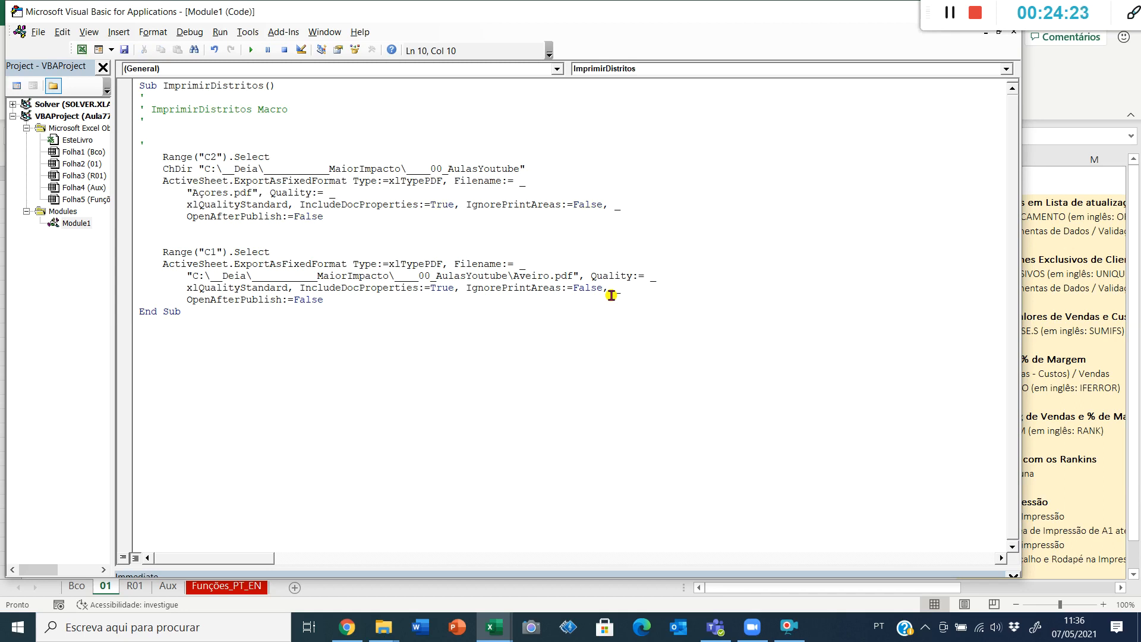
Shorten the path in the ChDir line to "C:\__Deia".
key(ctrl+Right)
key(ctrl+Right)
key(ctrl+Right)
key(ctrl+Right)
key(Up)
key(Up)
key(ctrl+Left)
key(Home)
key(shift+End)
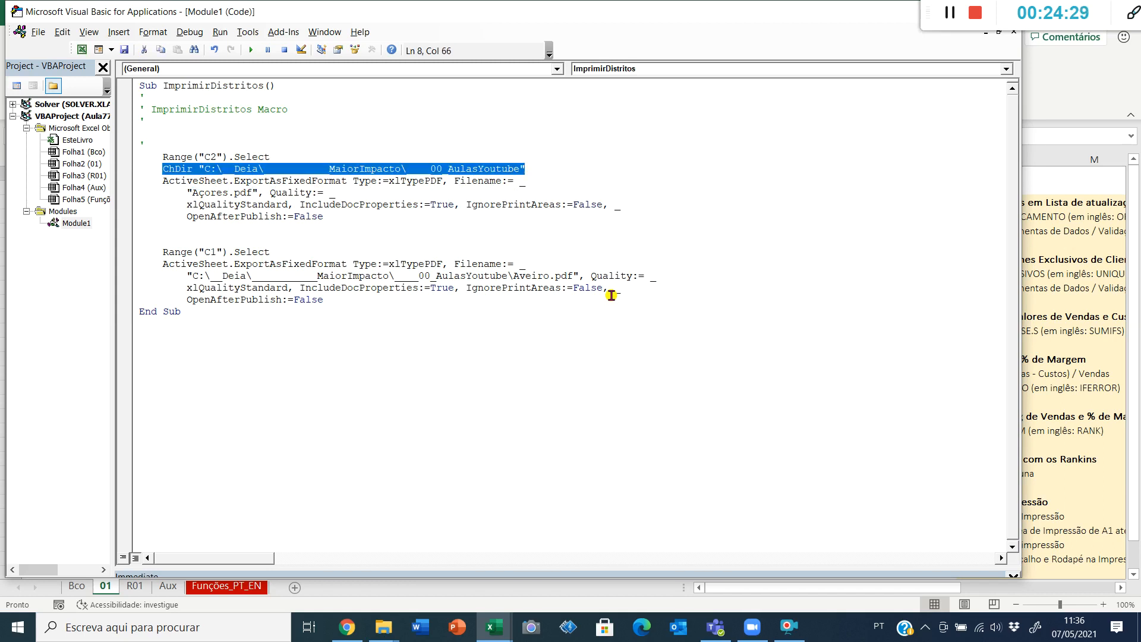
key(Left)
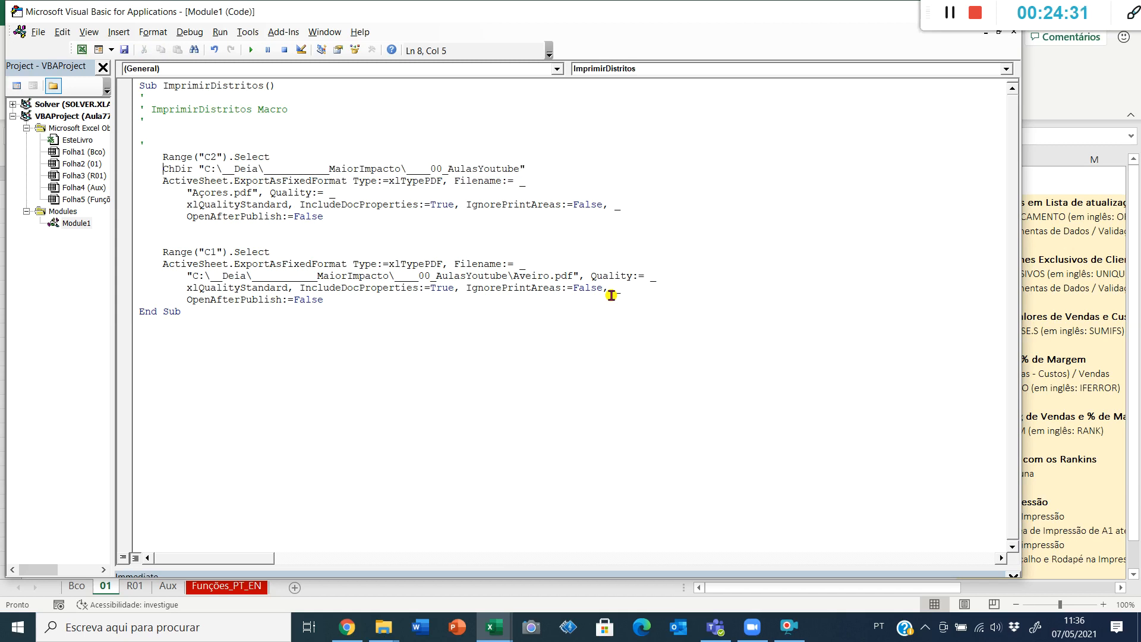
key(Right)
key(Right)
key(shift+End)
key(shift+Left)
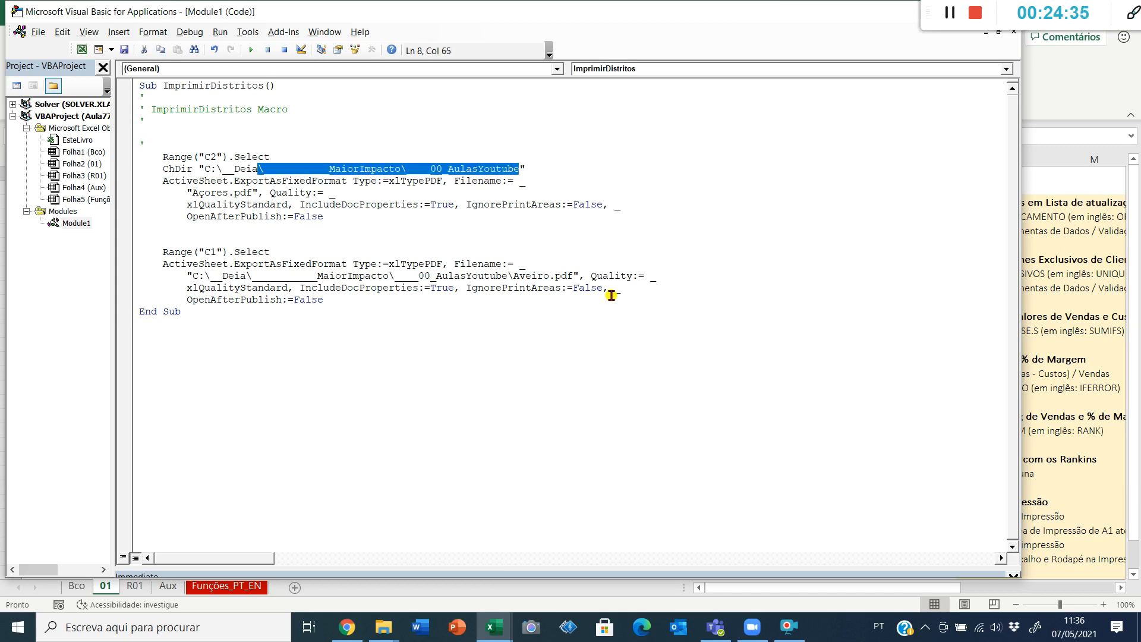
key(Delete)
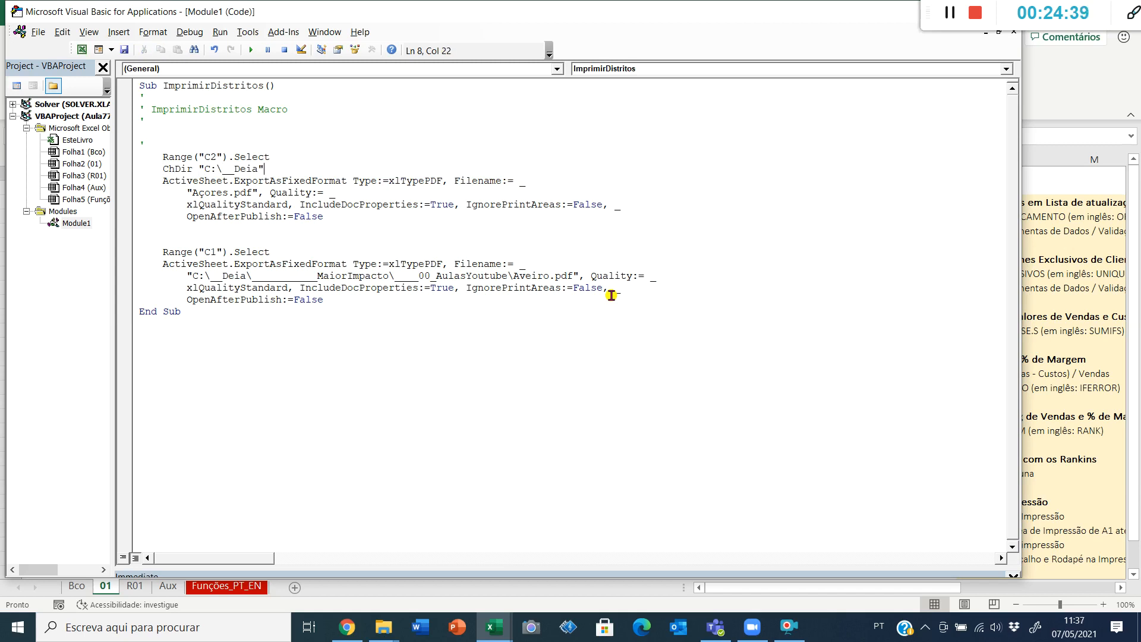
Add blank lines below the ChDir line and paste a copy of the Range("C1").Select line there, before the Açores export.
key(Return)
key(Return)
key(Down)
key(Down)
key(Down)
key(shift+Down)
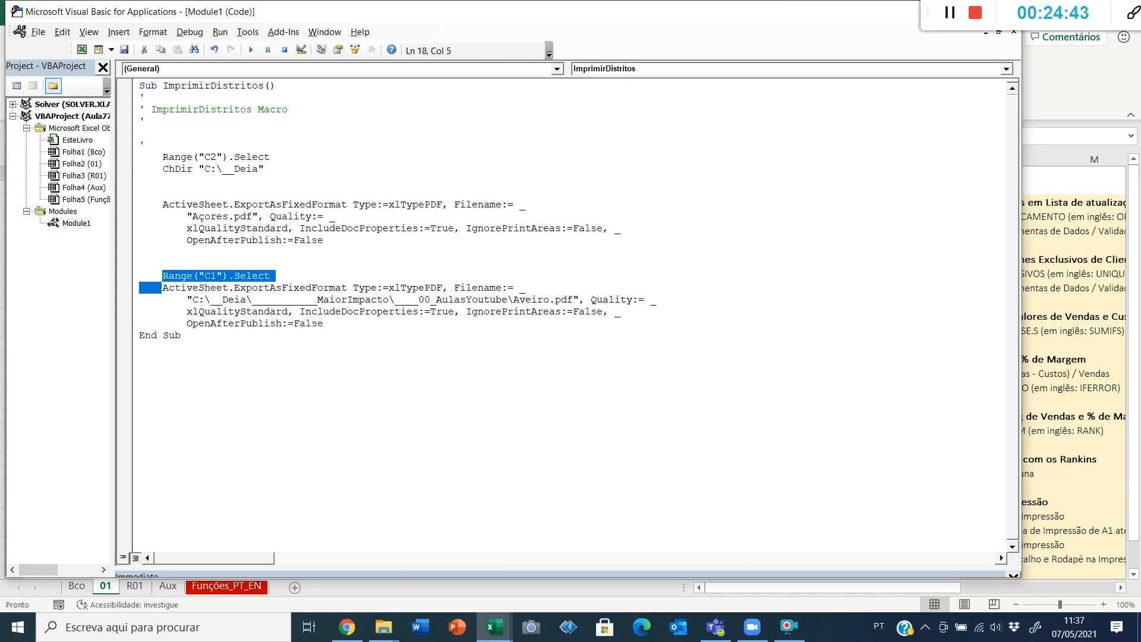
key(ctrl+c)
key(Up)
key(Up)
key(Up)
key(Up)
key(Up)
key(Up)
key(Up)
key(Up)
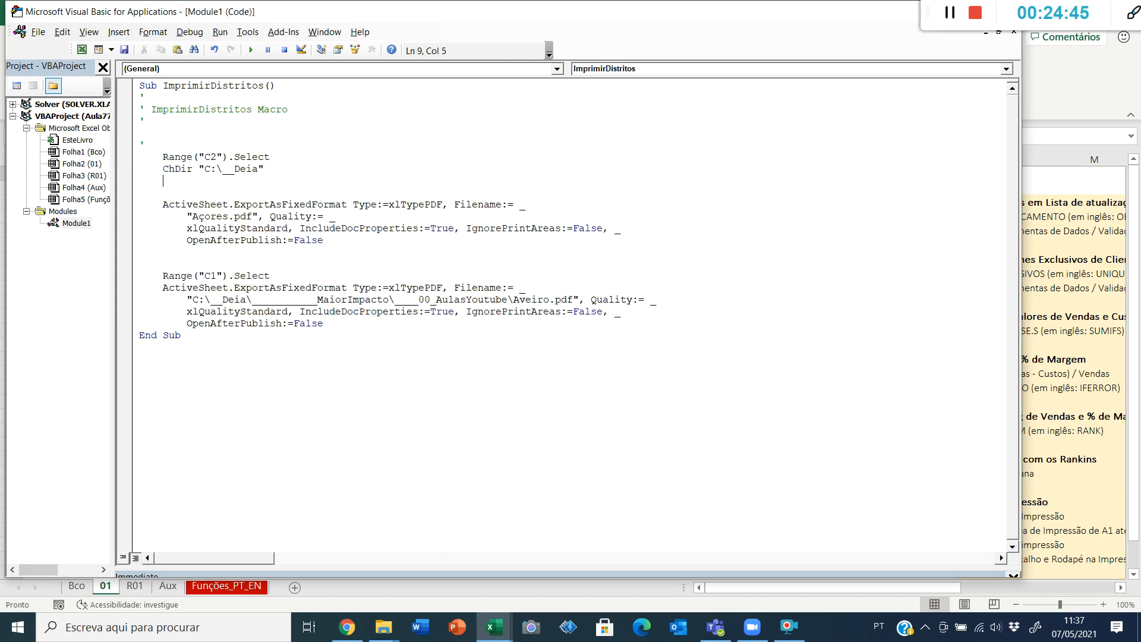
key(ctrl+v)
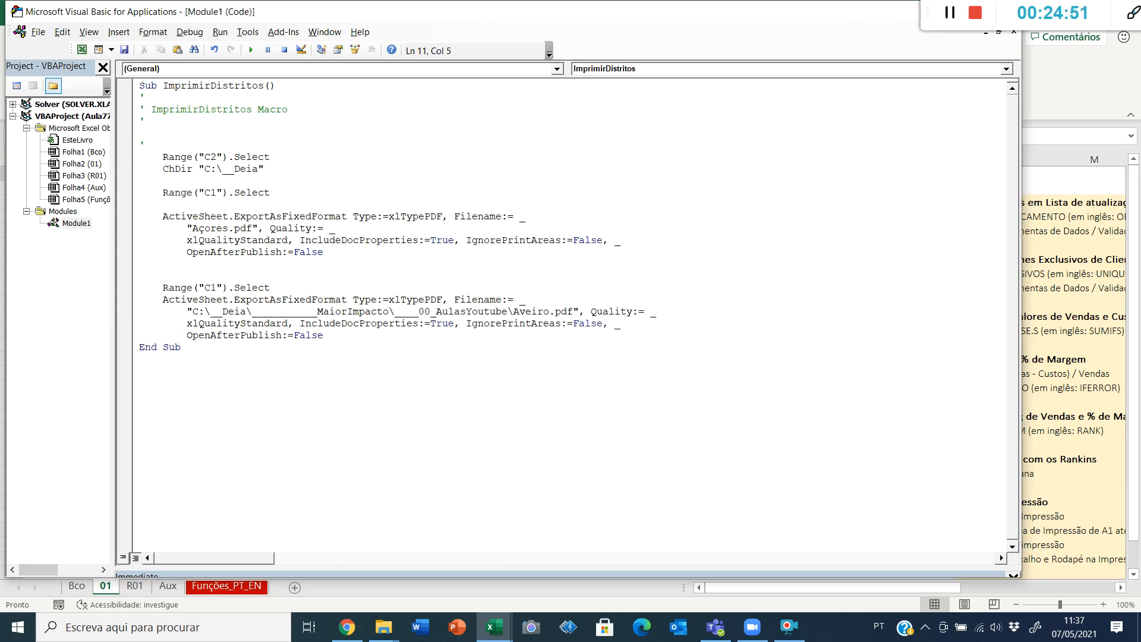
Remove the folder path from the second export's file name so it reads "Aveiro.pdf".
key(Down)
key(Up)
key(Down)
key(Down)
key(Down)
key(Down)
key(Down)
key(ctrl+Right)
key(ctrl+shift+Right)
key(ctrl+shift+Right)
key(ctrl+shift+Right)
key(ctrl+shift+Right)
key(ctrl+shift+Right)
key(ctrl+shift+Right)
key(ctrl+shift+Right)
key(ctrl+shift+Right)
key(ctrl+shift+Right)
key(ctrl+shift+Right)
key(ctrl+shift+Right)
key(ctrl+shift+Right)
key(ctrl+shift+Left)
key(ctrl+shift+Left)
key(ctrl+shift+Left)
key(ctrl+shift+Left)
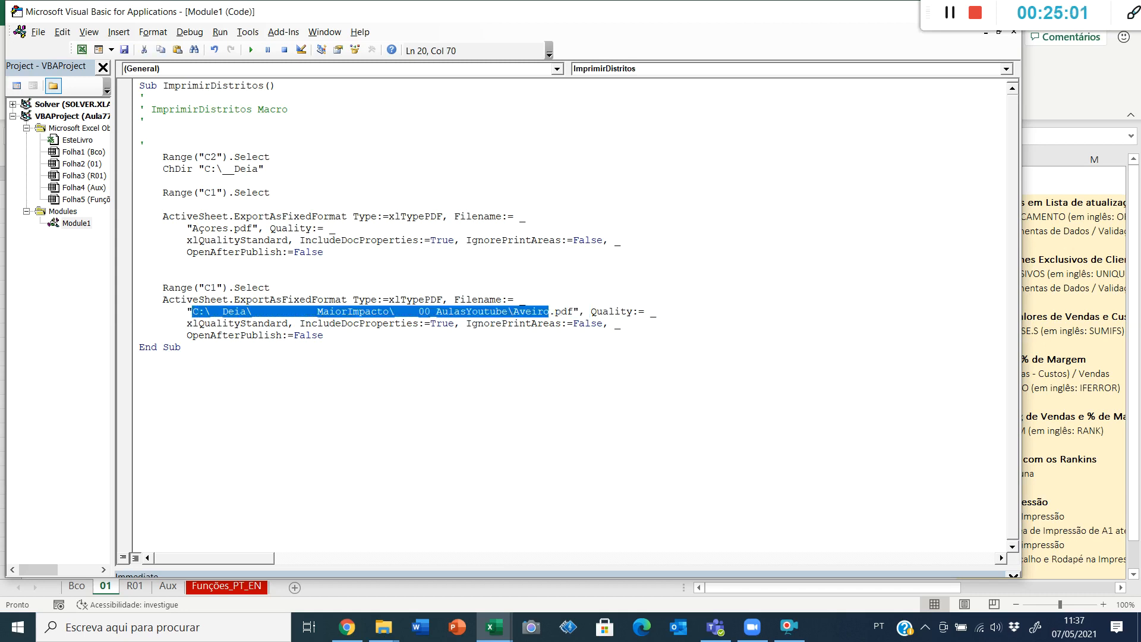
key(Delete)
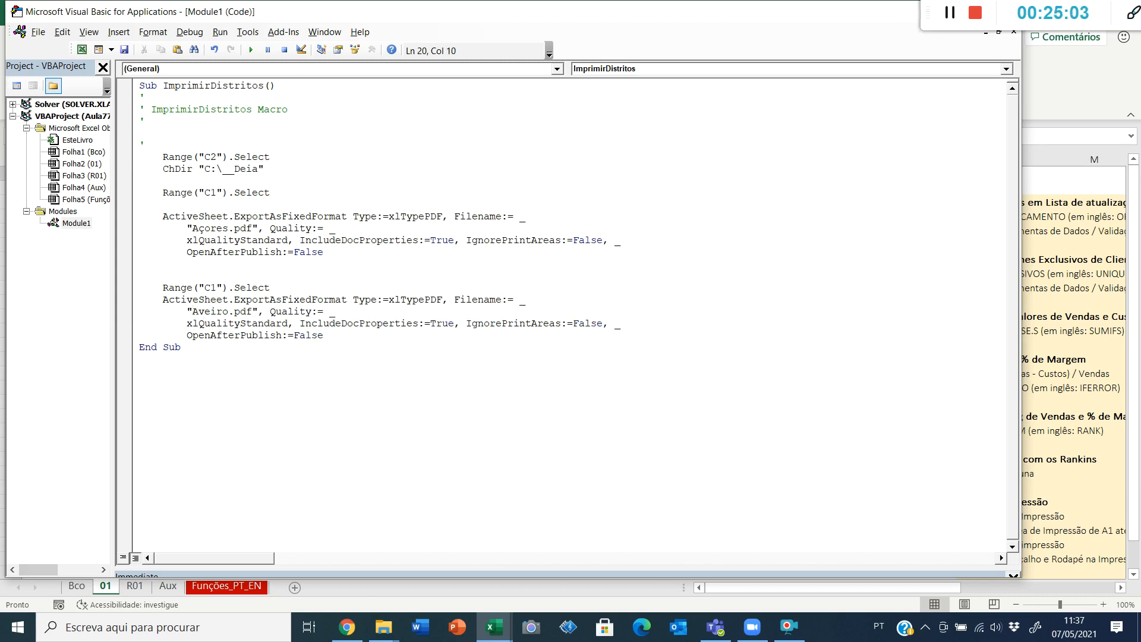
Close the Visual Basic editor and return to sheet 01.
key(Up)
key(Up)
key(Up)
click(298, 438)
drag(1115, 8, 932, 8)
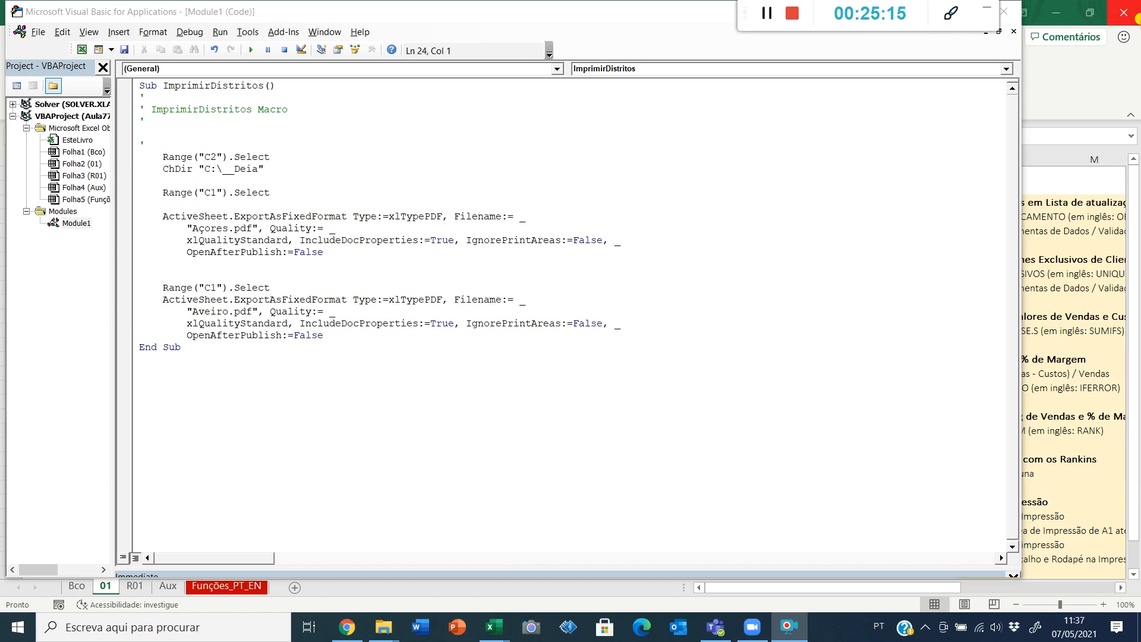
click(1011, 9)
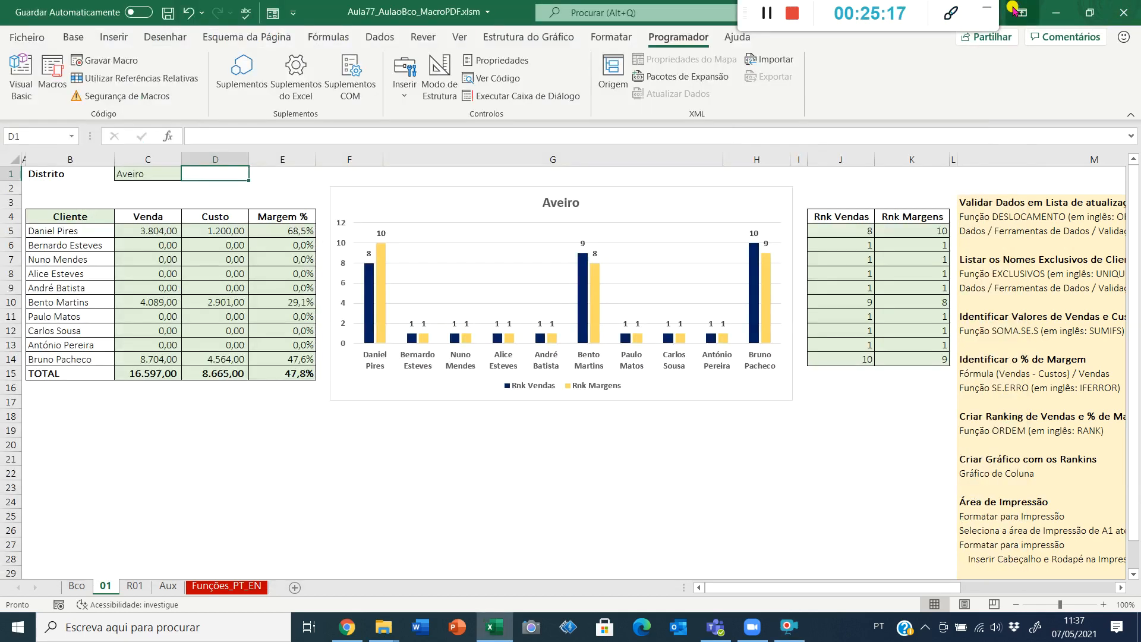
Record a new macro with the default name Macro2 that enters Açores in cell C1, and stop the recording.
click(268, 450)
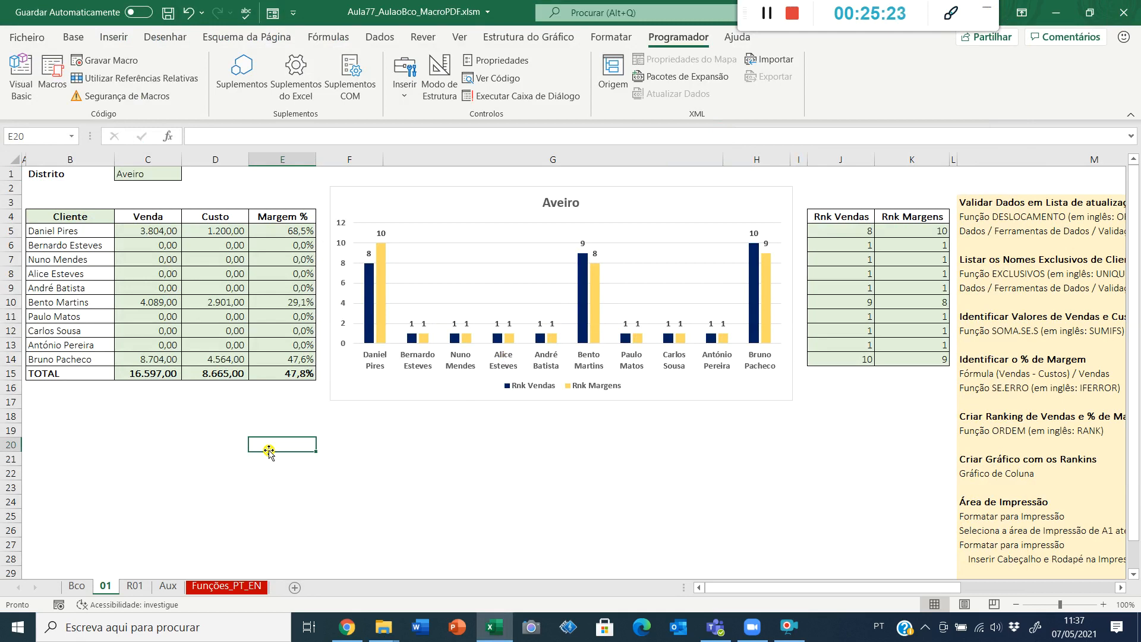
click(110, 63)
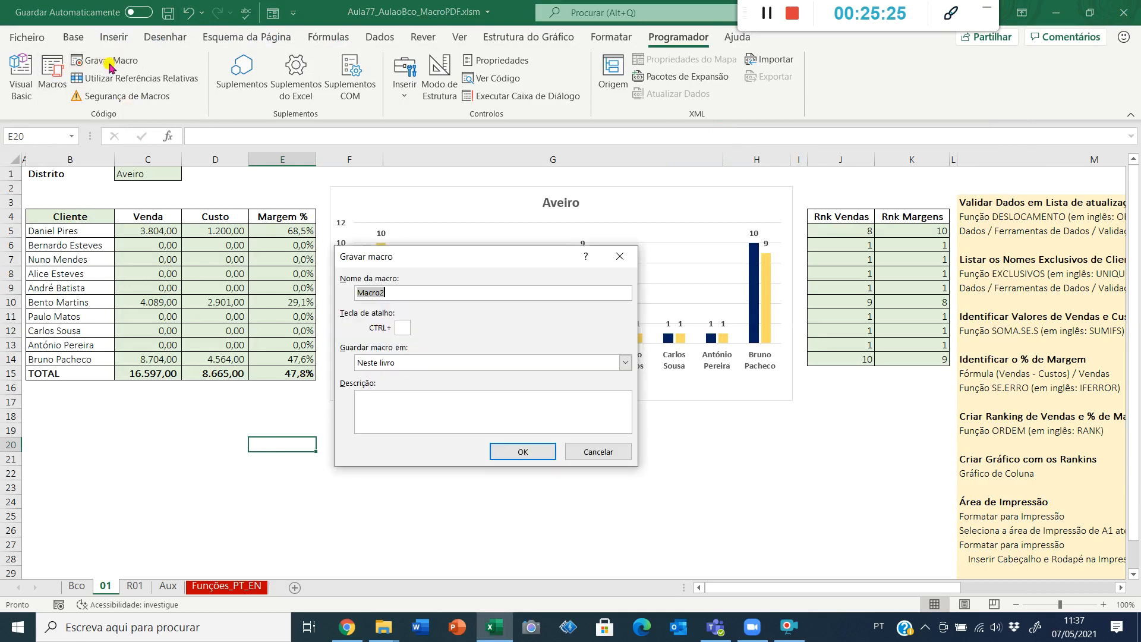
click(510, 452)
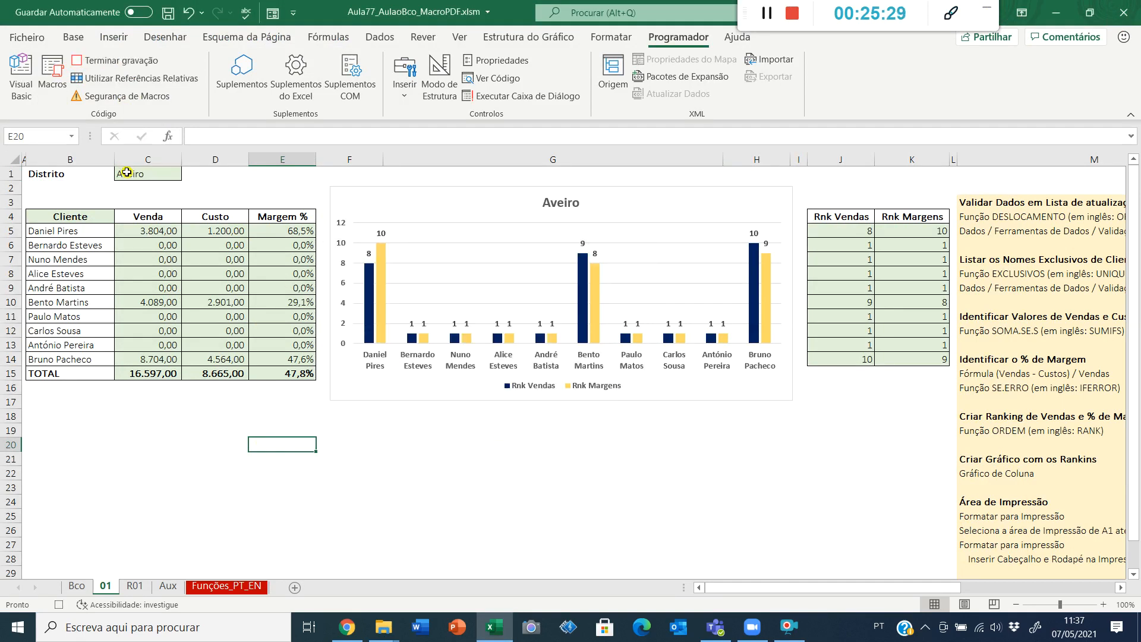
click(127, 172)
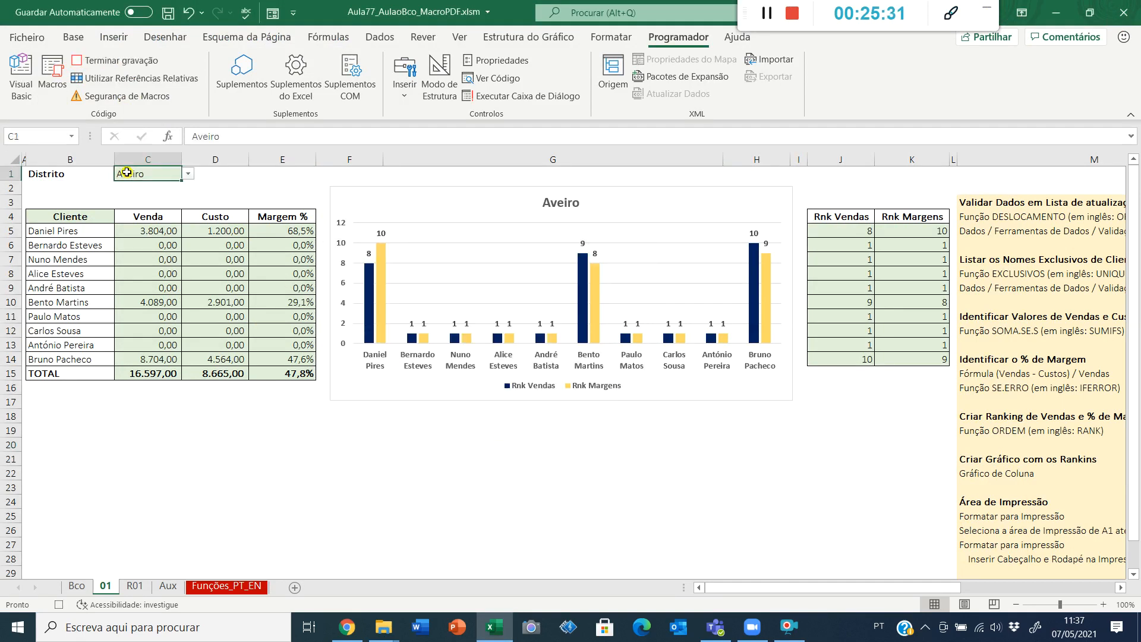
text(Açores)
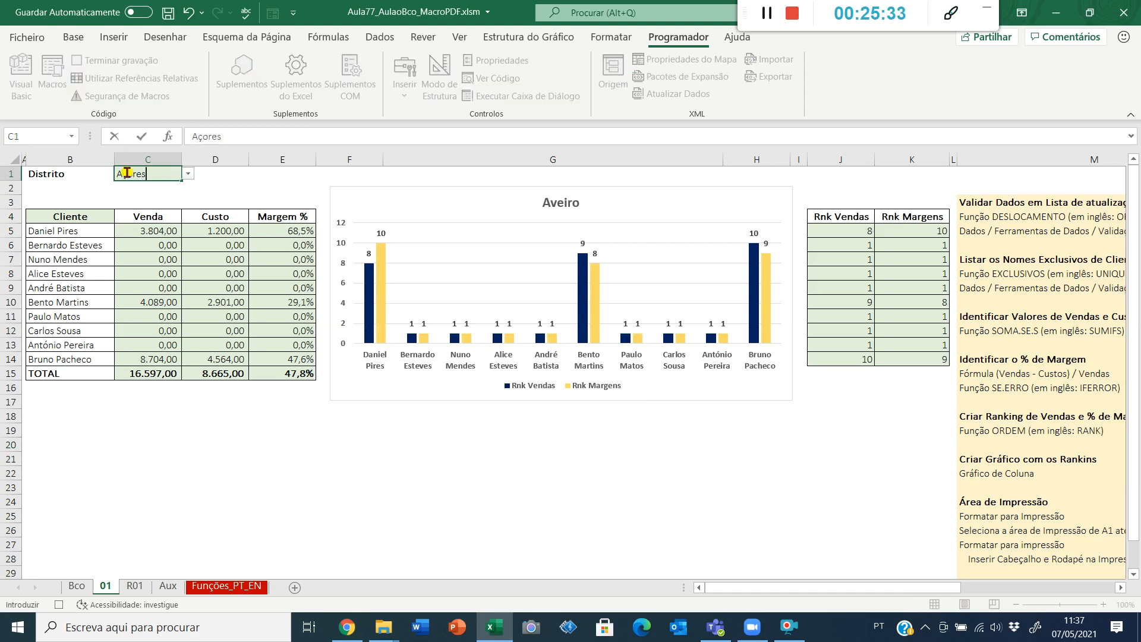
key(Return)
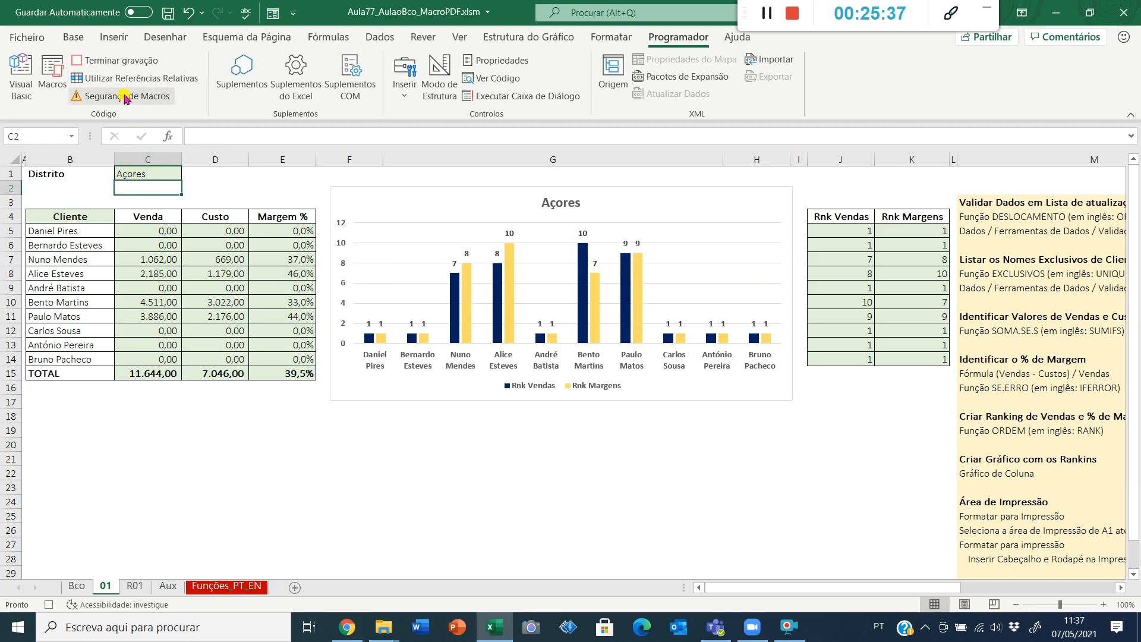
click(98, 60)
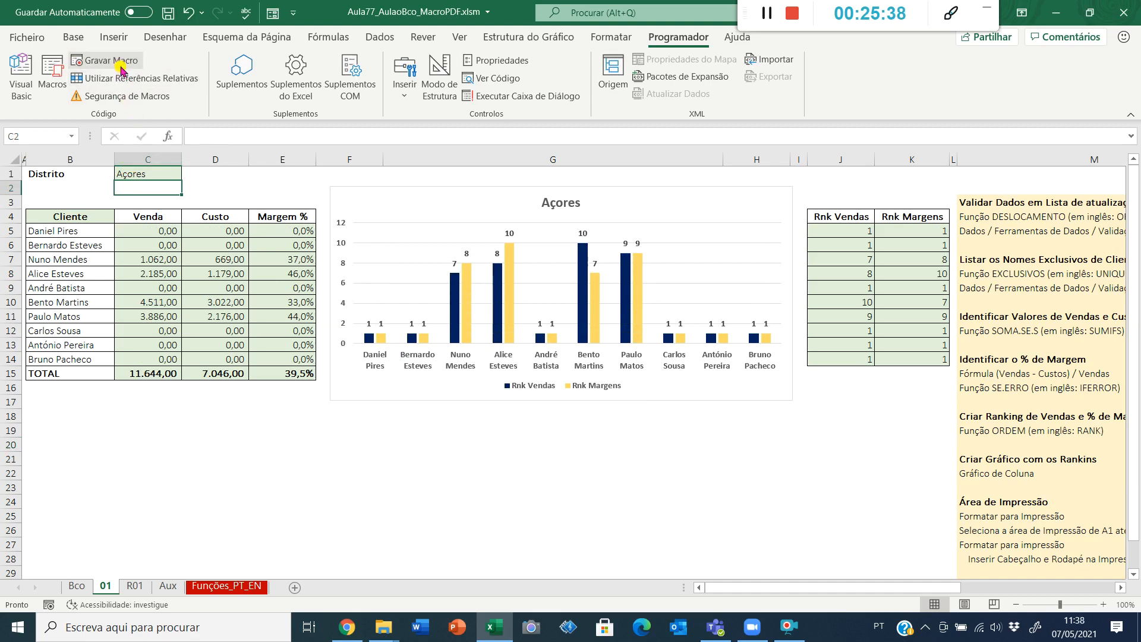
Open Macro2's code for editing and copy its three recorded lines.
click(55, 75)
click(346, 290)
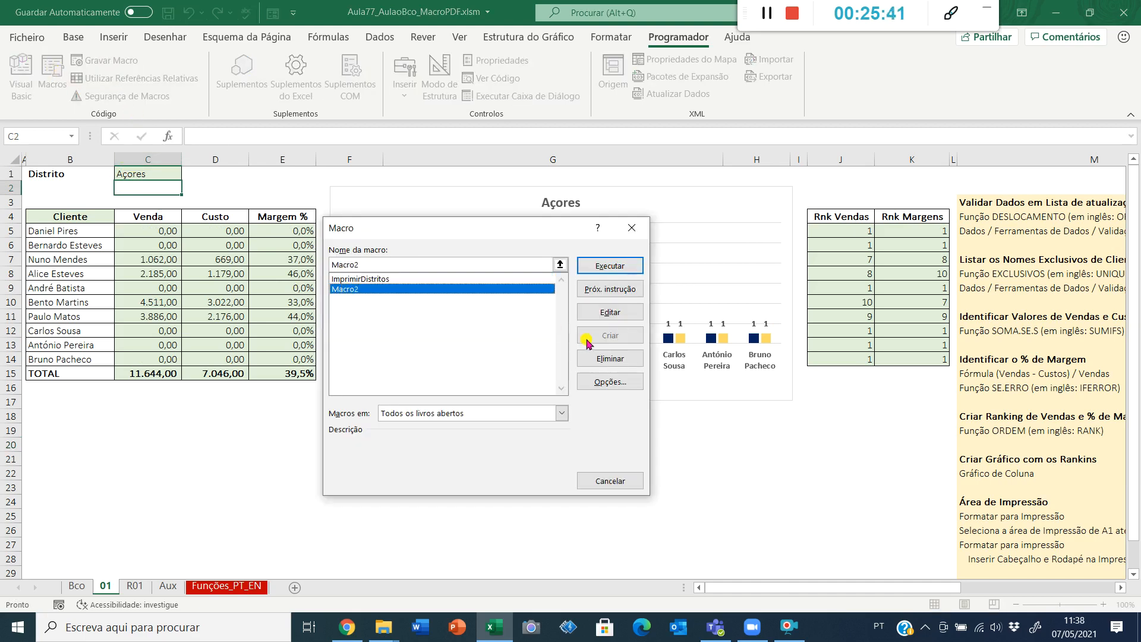
click(596, 311)
click(239, 419)
key(shift+Down)
key(shift+Down)
key(shift+Down)
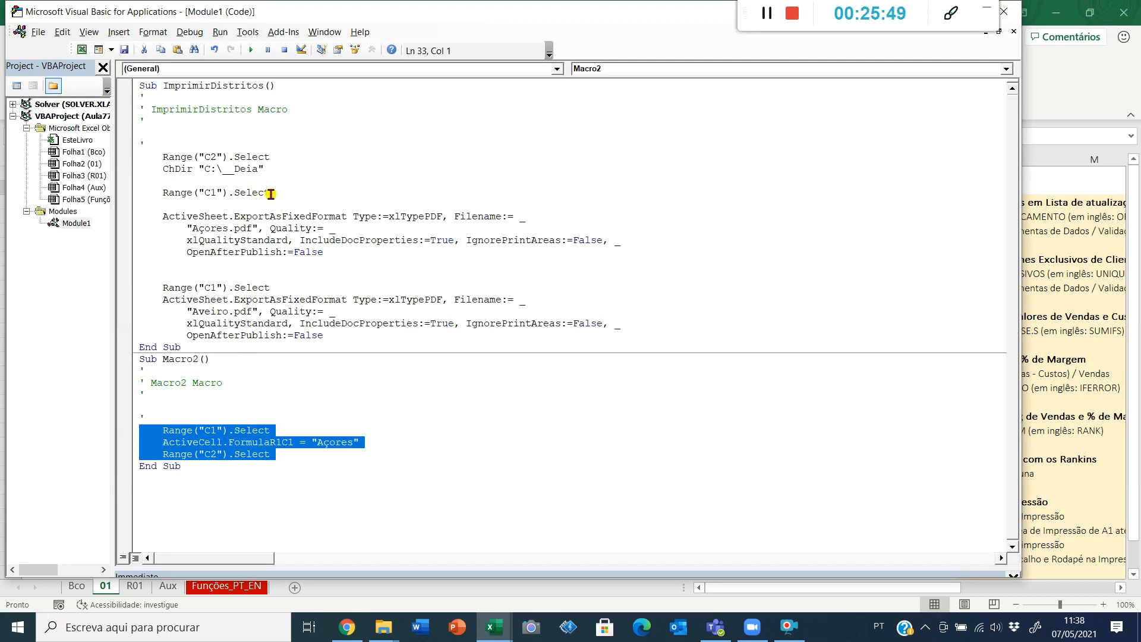
Paste the copied lines below the Range("C1").Select line that precedes the Açores export in ImprimirDistritos.
click(295, 193)
key(Return)
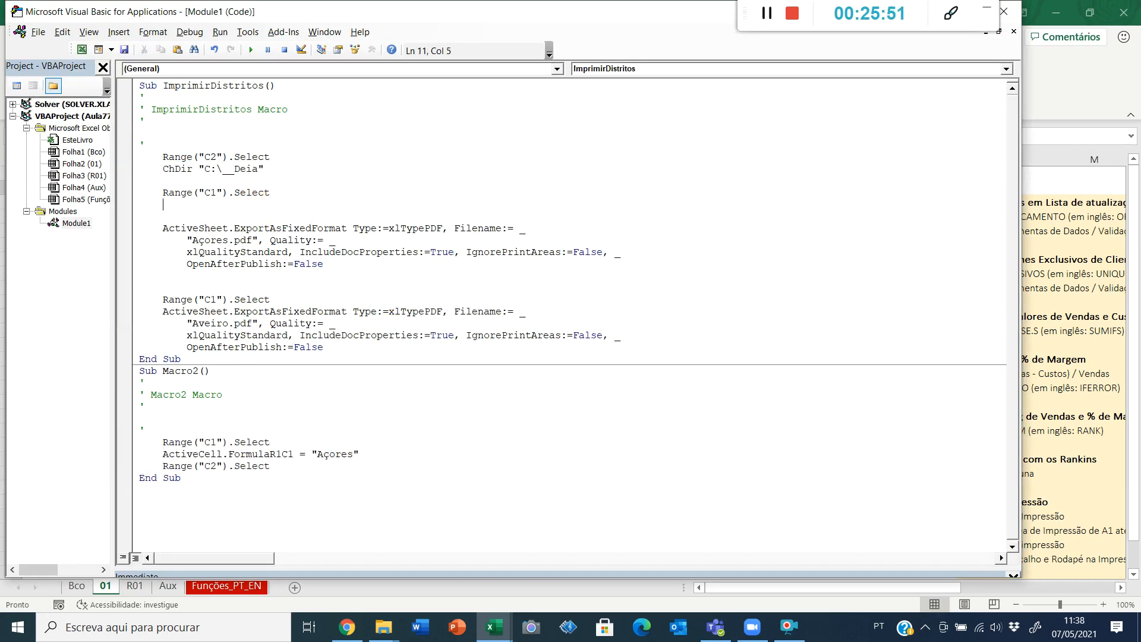
key(ctrl+v)
Fix the pasted first line's indentation and delete the duplicate Range("C1").Select line and the blank lines before the Açores export.
key(Up)
key(Up)
key(Up)
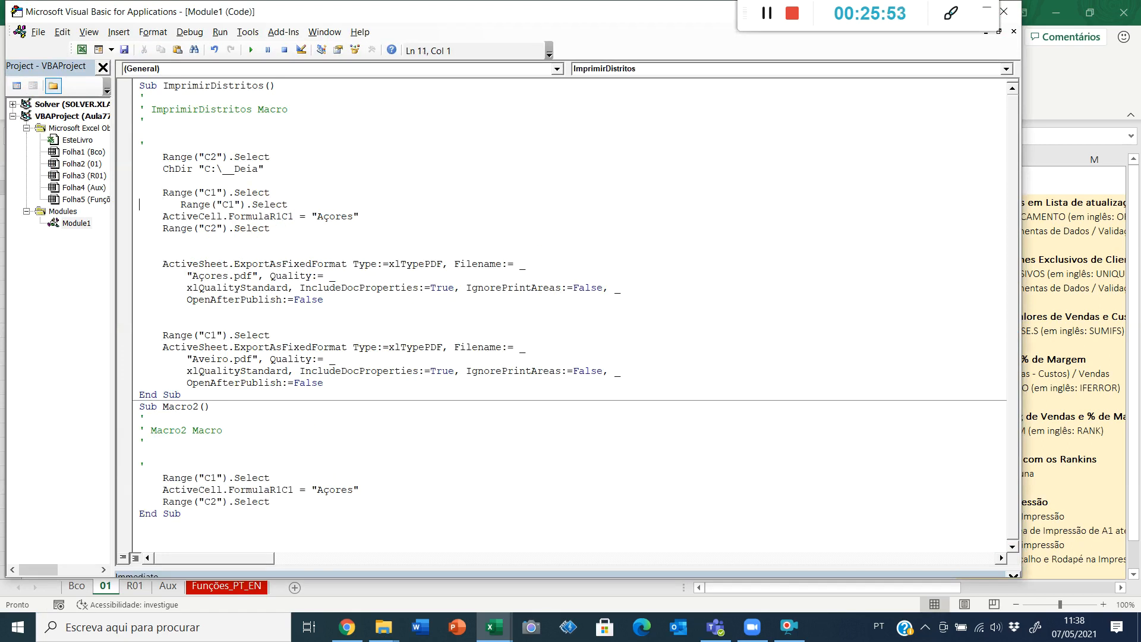
key(Delete)
key(shift+Up)
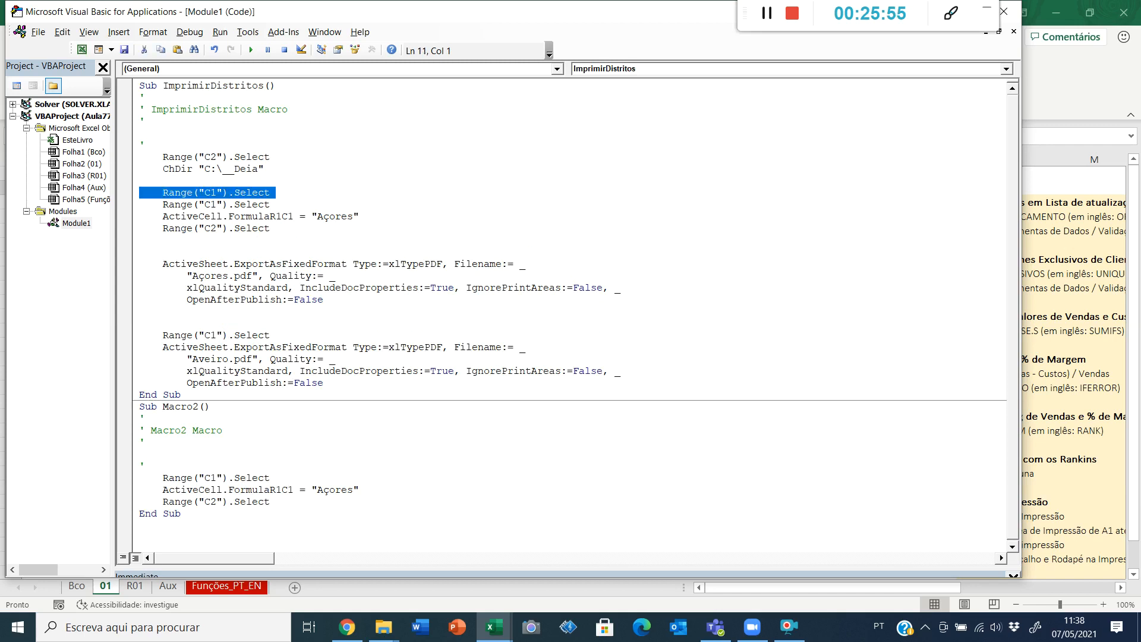
key(Delete)
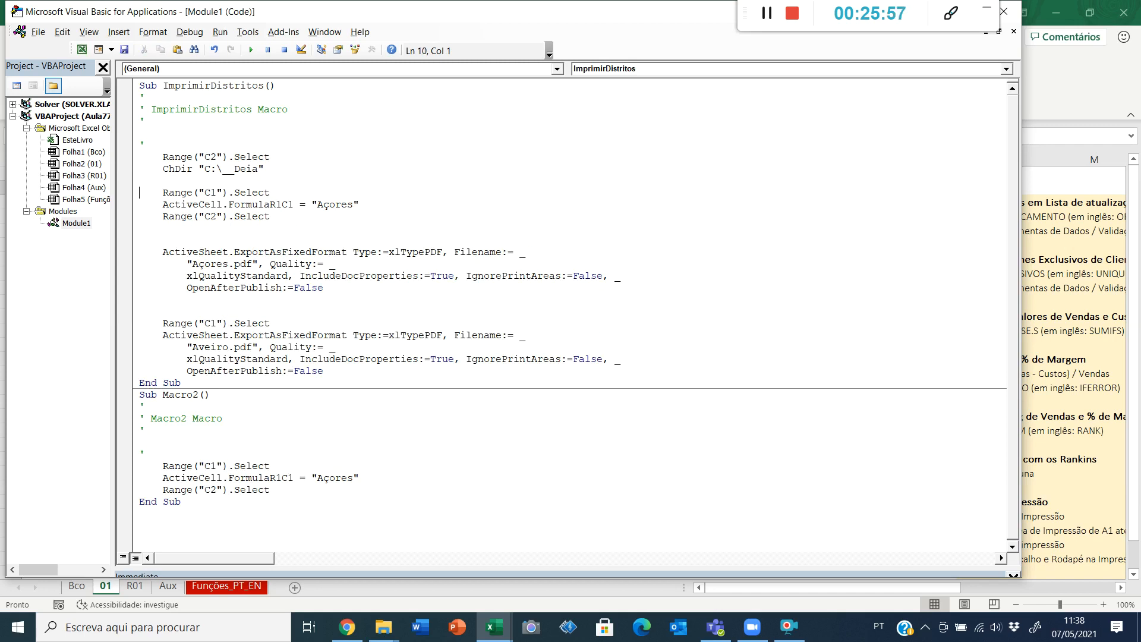
key(Delete)
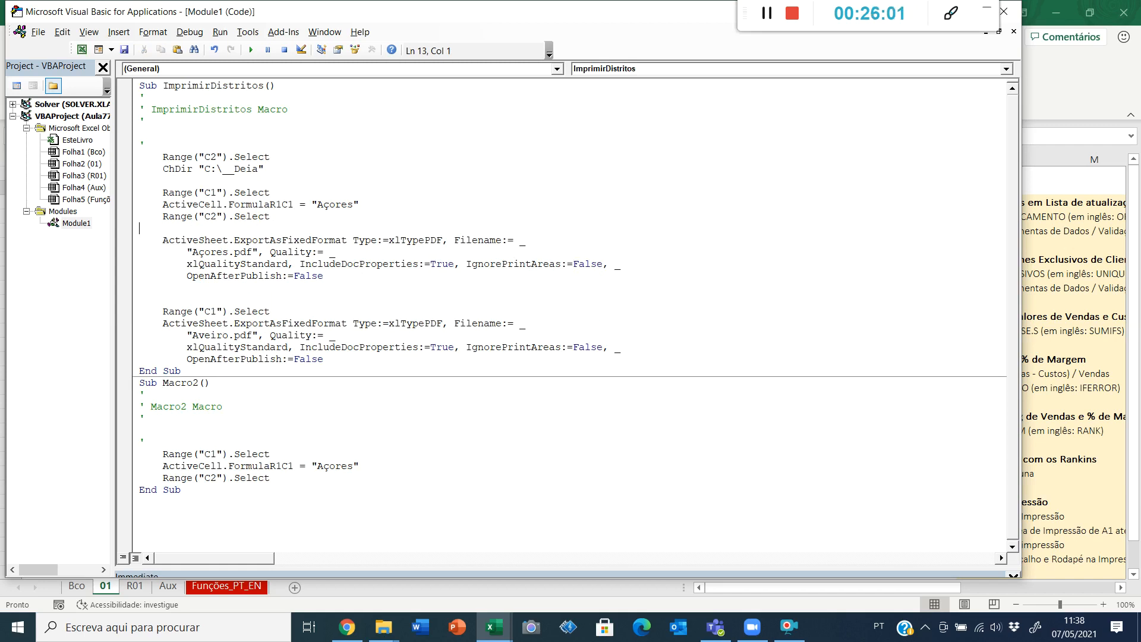
key(Delete)
Examine the Açores block from its Range("C1").Select line through OpenAfterPublish:=False.
key(Up)
key(Up)
key(Up)
key(shift+Down)
key(shift+Down)
key(shift+Down)
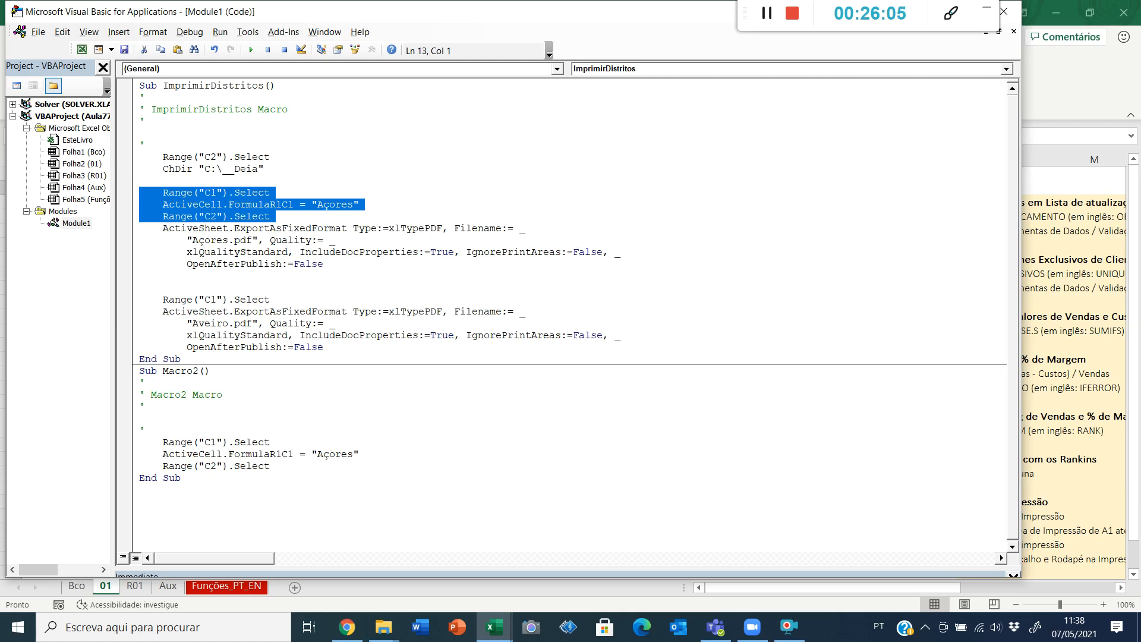
key(shift+Down)
key(shift+Down)
key(shift+Down)
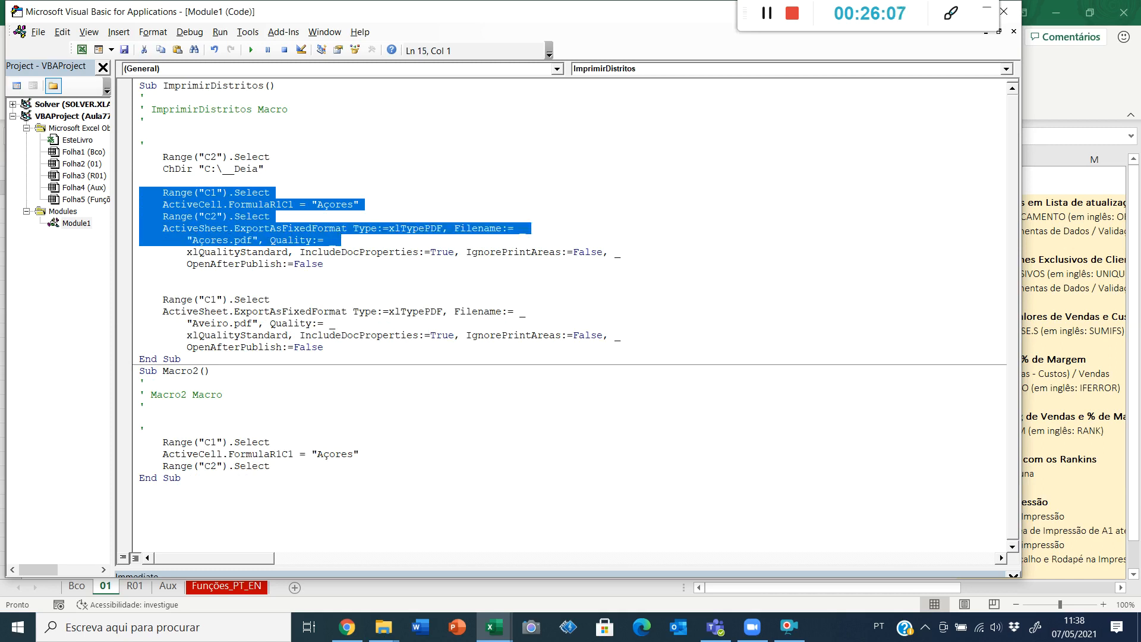
key(shift+Down)
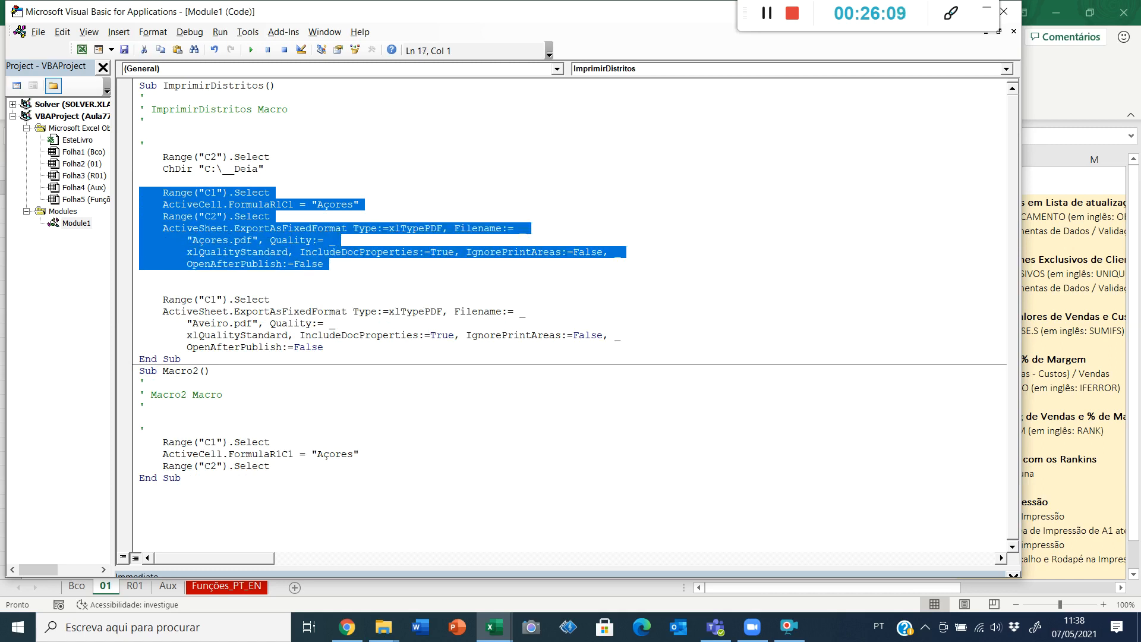
key(Down)
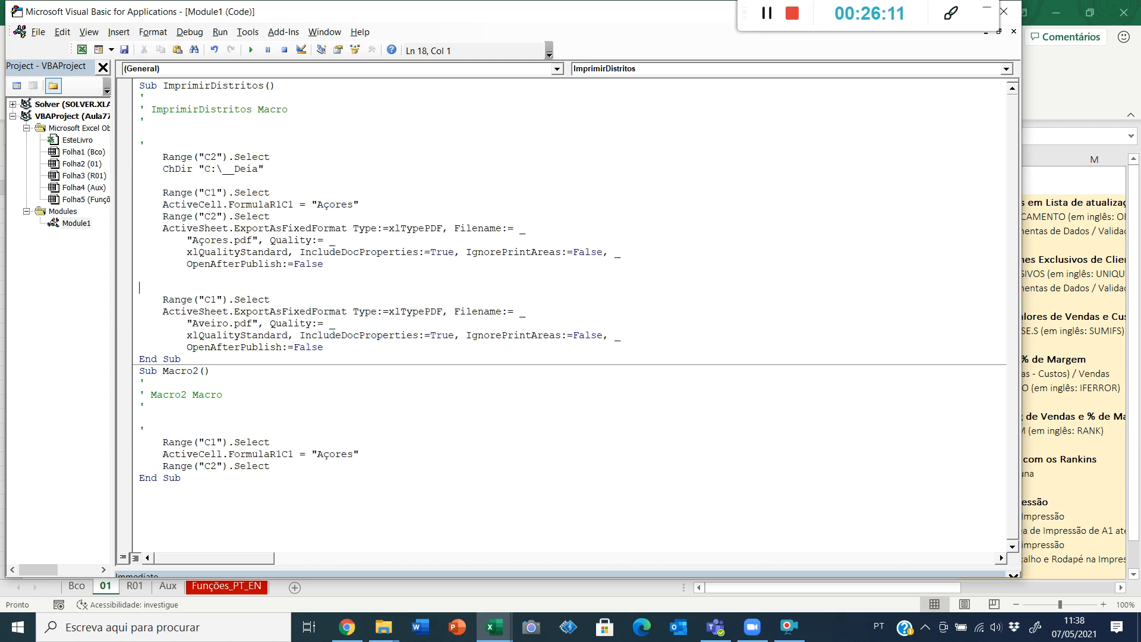
Copy the ActiveCell.FormulaR1C1 and Range("C2").Select lines from the Açores block to just before the Aveiro export.
key(Up)
key(Up)
key(Up)
key(shift+Down)
key(shift+Down)
key(ctrl+c)
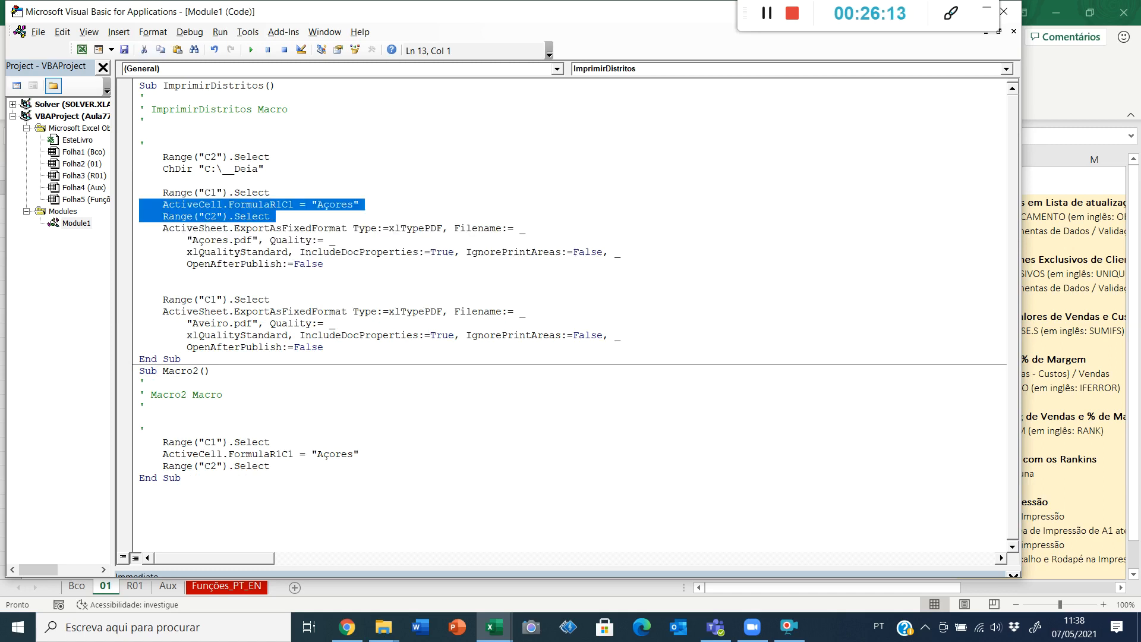
key(Down)
key(Down)
key(Down)
key(Down)
key(Down)
key(Down)
key(Down)
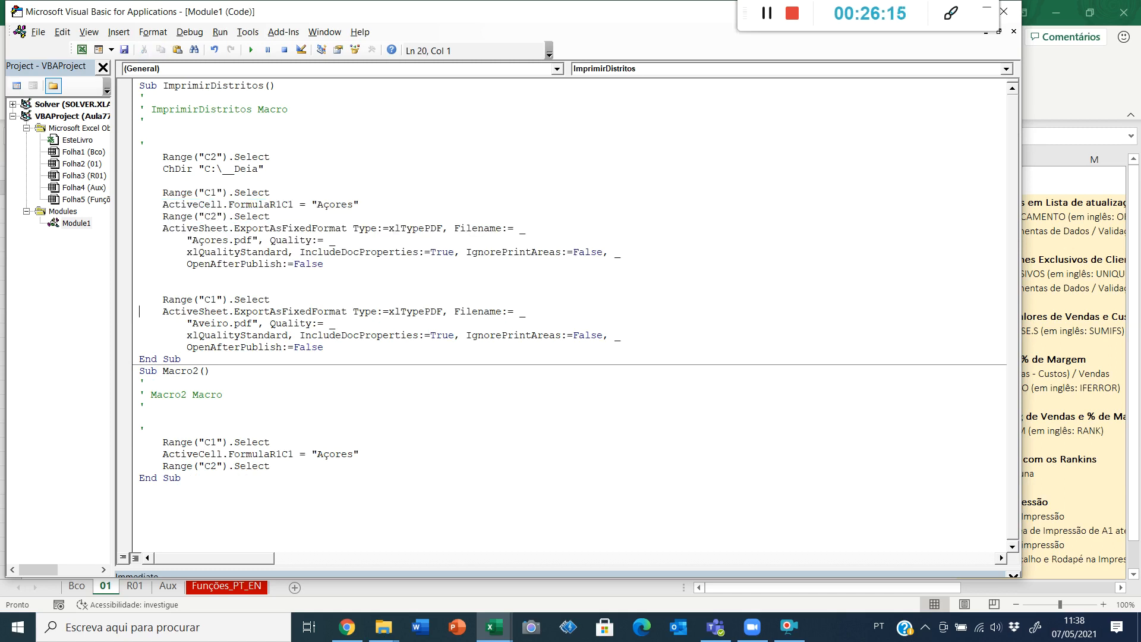
key(ctrl+v)
Change the district value in the pasted ActiveCell.FormulaR1C1 line to "Aveiro".
key(Up)
key(End)
key(Left)
key(ctrl+shift+Left)
text(Aveiro)
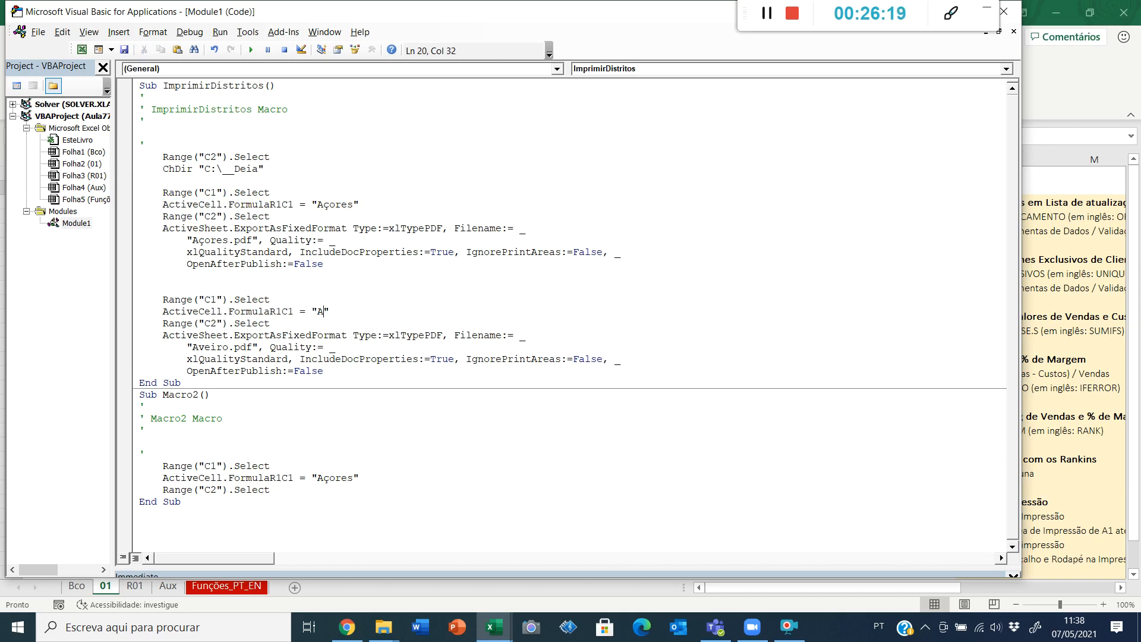
Add several blank lines between the Aveiro export and End Sub of ImprimirDistritos.
key(Home)
key(Down)
key(Down)
key(Down)
key(Down)
key(Down)
key(Down)
key(Return)
key(Return)
key(Return)
key(Return)
key(Return)
key(Return)
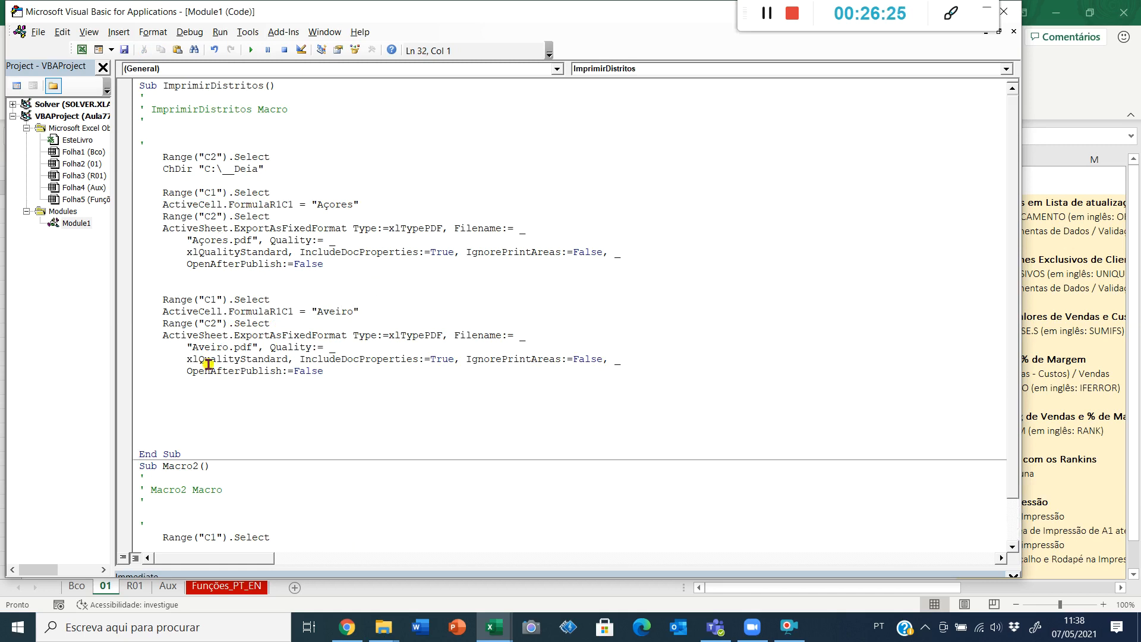
Duplicate the whole Aveiro block, from Range("C1").Select through its export, into the blank area above End Sub.
click(331, 203)
click(211, 239)
click(332, 310)
click(216, 347)
drag(155, 299, 367, 376)
key(ctrl+c)
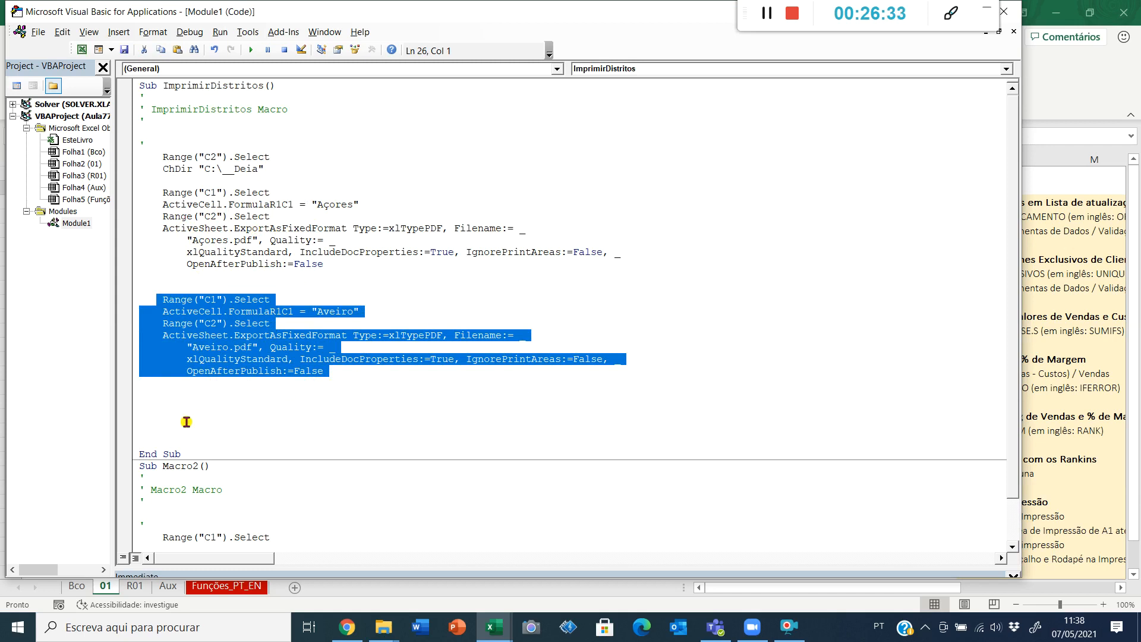
click(186, 421)
key(ctrl+v)
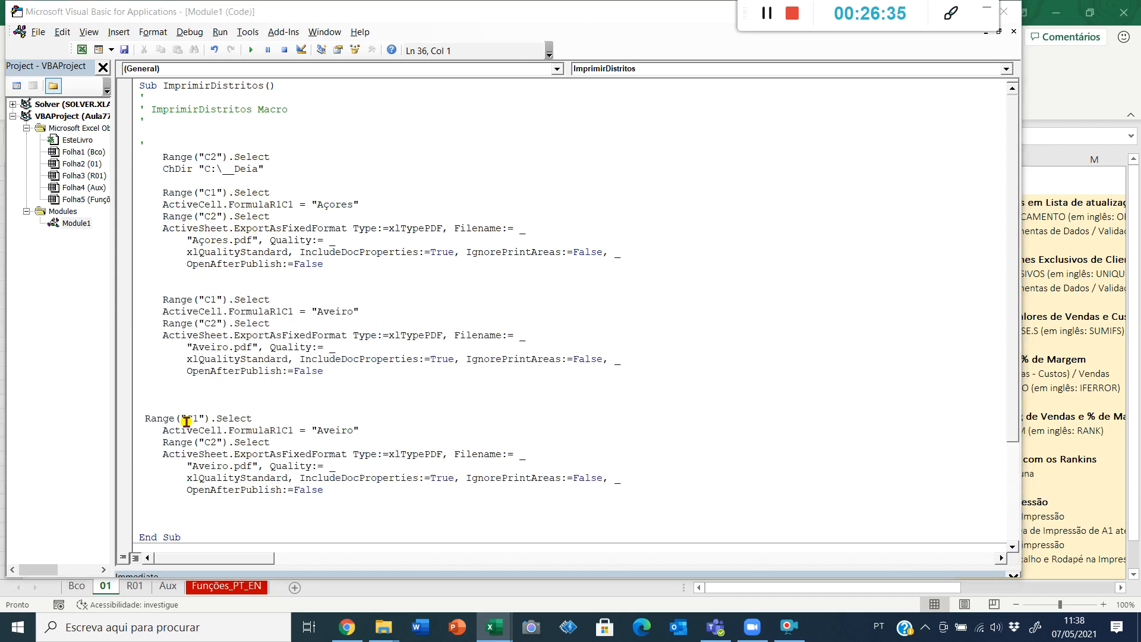
Check the Aux sheet for the third district and set the duplicated block's file name to "Coimbra.pdf" and its C1 value to "Coimbra".
key(alt+Tab)
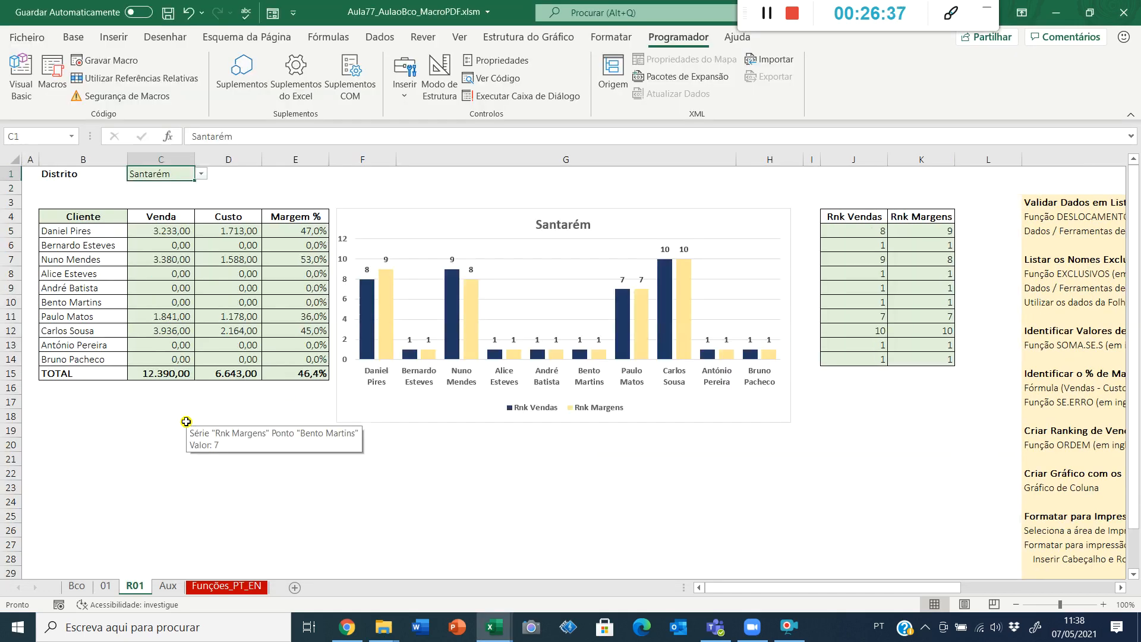
key(alt+Tab)
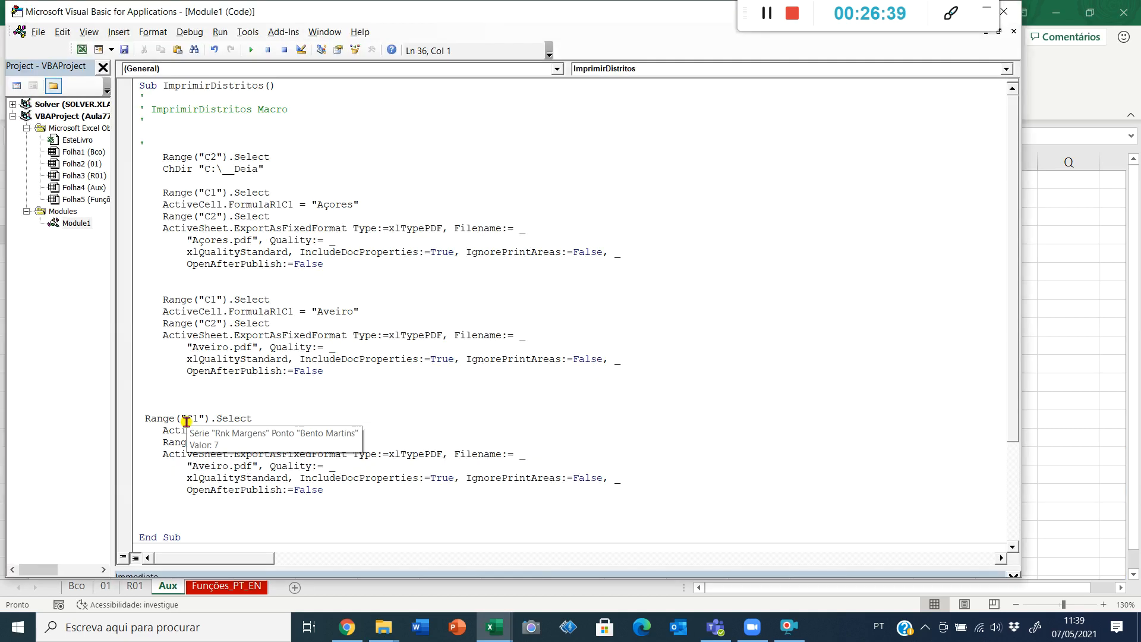
click(445, 412)
key(Down)
key(Down)
key(Down)
key(Up)
key(Left)
key(Left)
key(Left)
key(ctrl+shift+Left)
text(Coimbra)
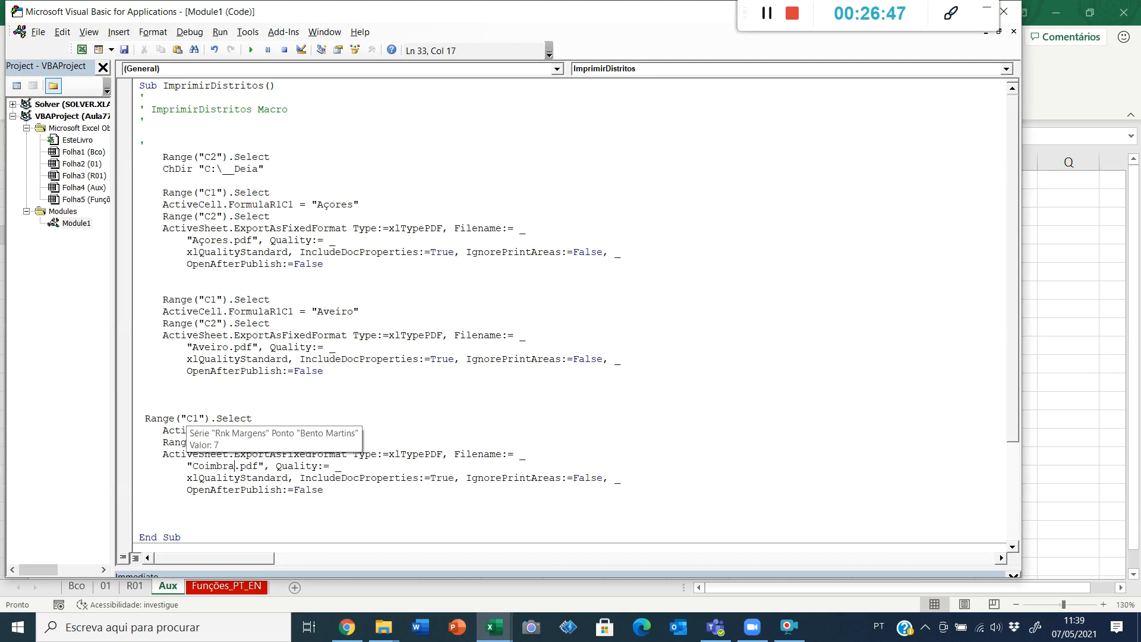
click(385, 370)
text(Coimbra")
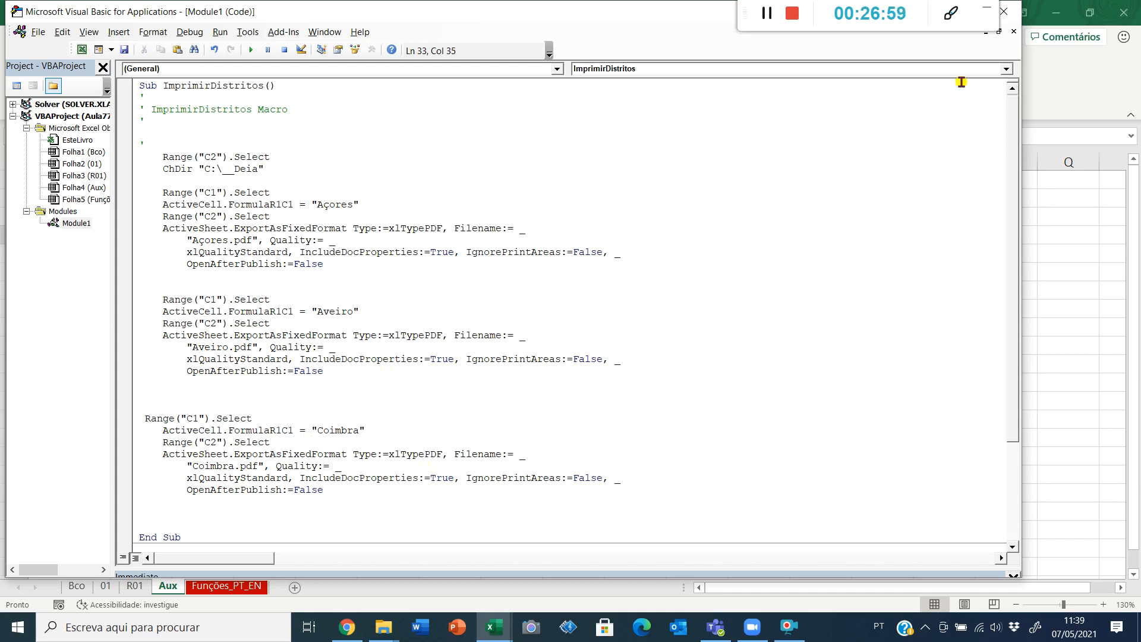
Close the Visual Basic editor and go back to sheet 01.
click(1008, 13)
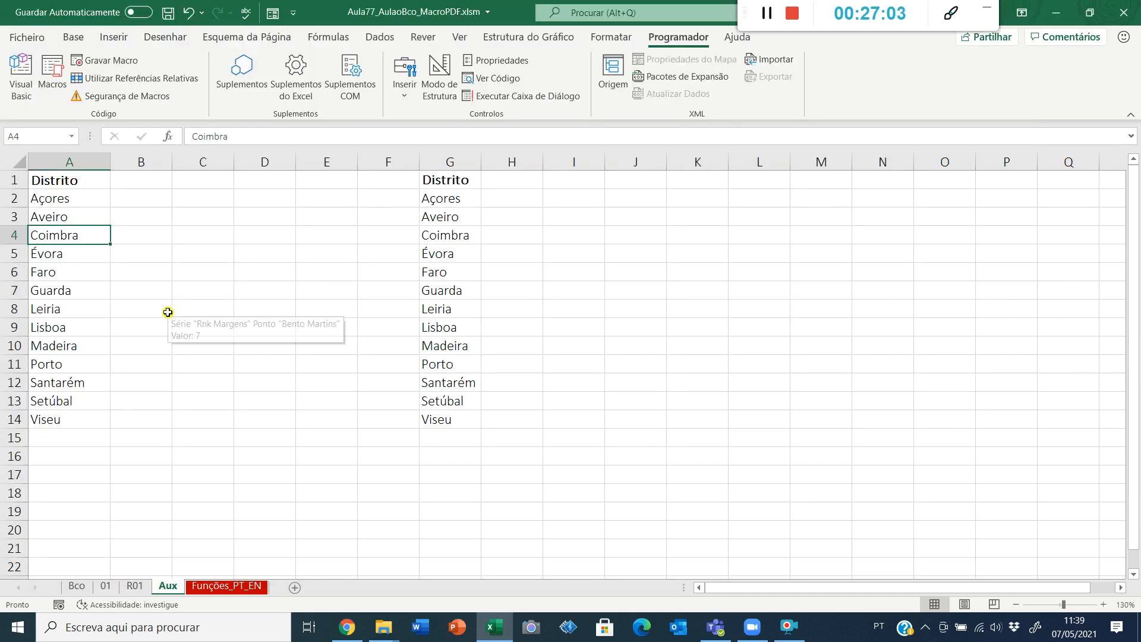
key(ctrl+Page_Up)
key(ctrl+Page_Up)
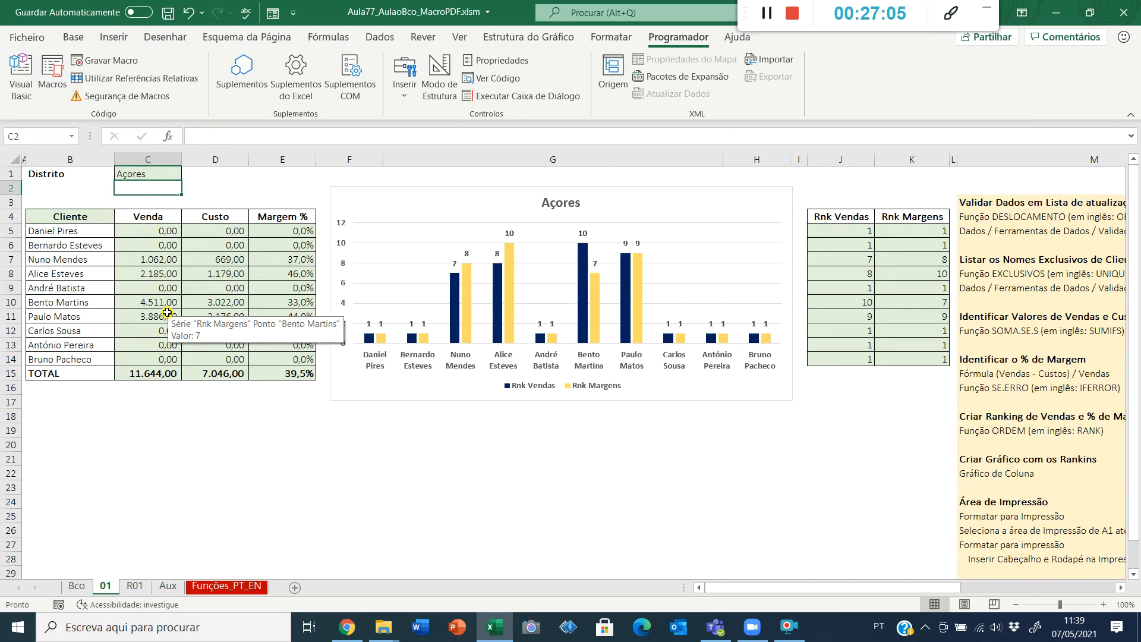
Switch to File Explorer and sort the C:\__Deia folder by modification date to check its contents before the export.
key(alt+Tab)
key(alt+Tab)
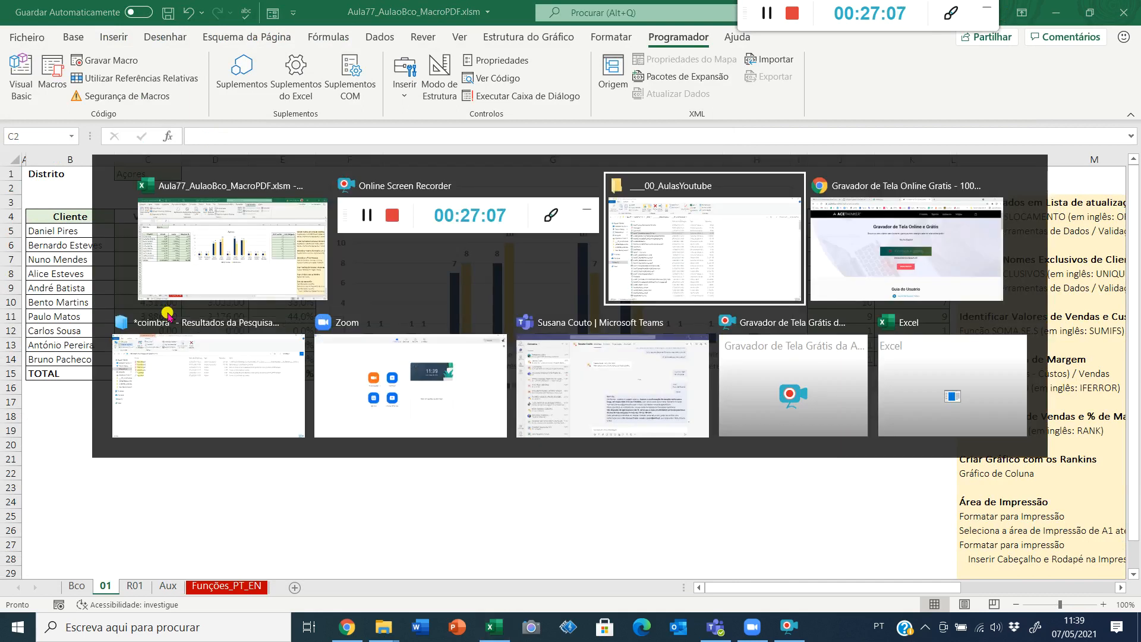
click(237, 117)
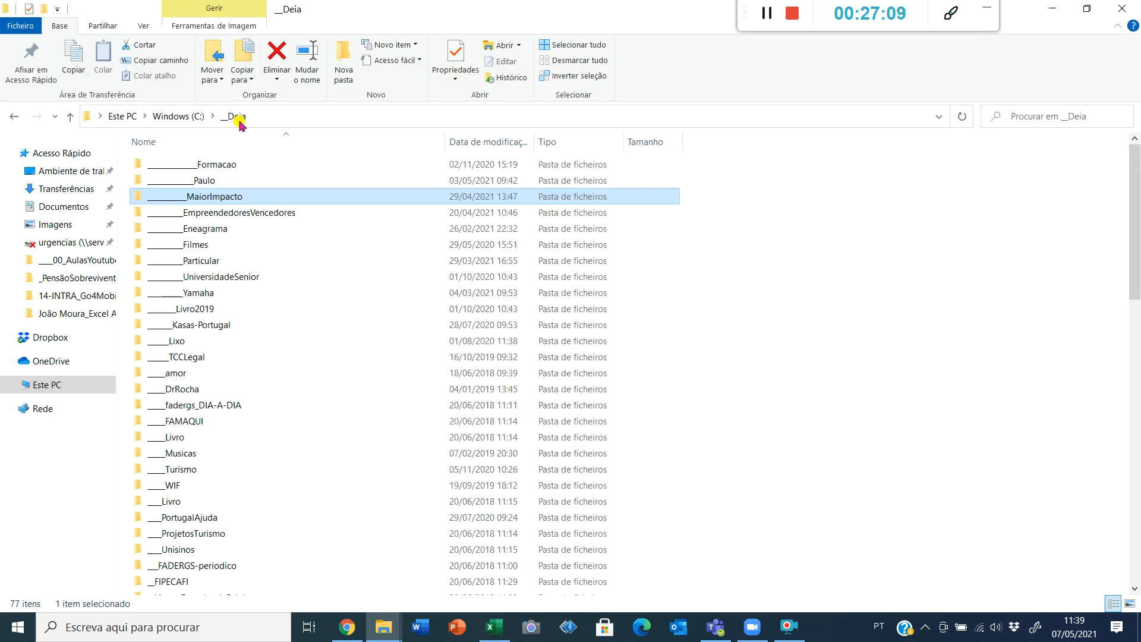
click(474, 141)
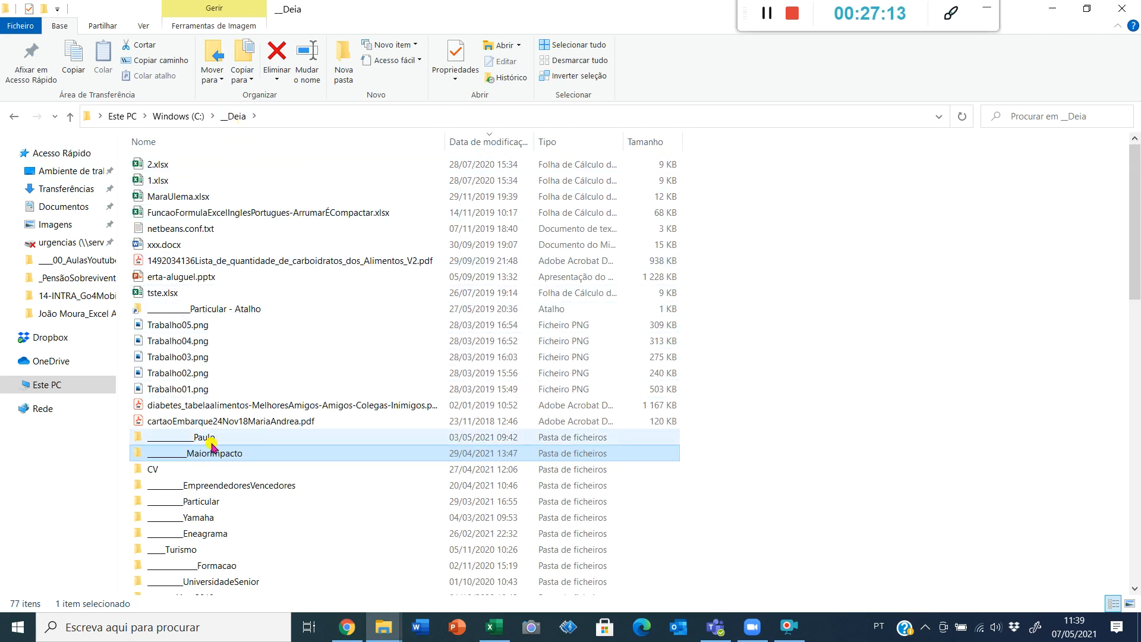
Return to the workbook and run the ImprimirDistritos macro.
key(alt+Tab)
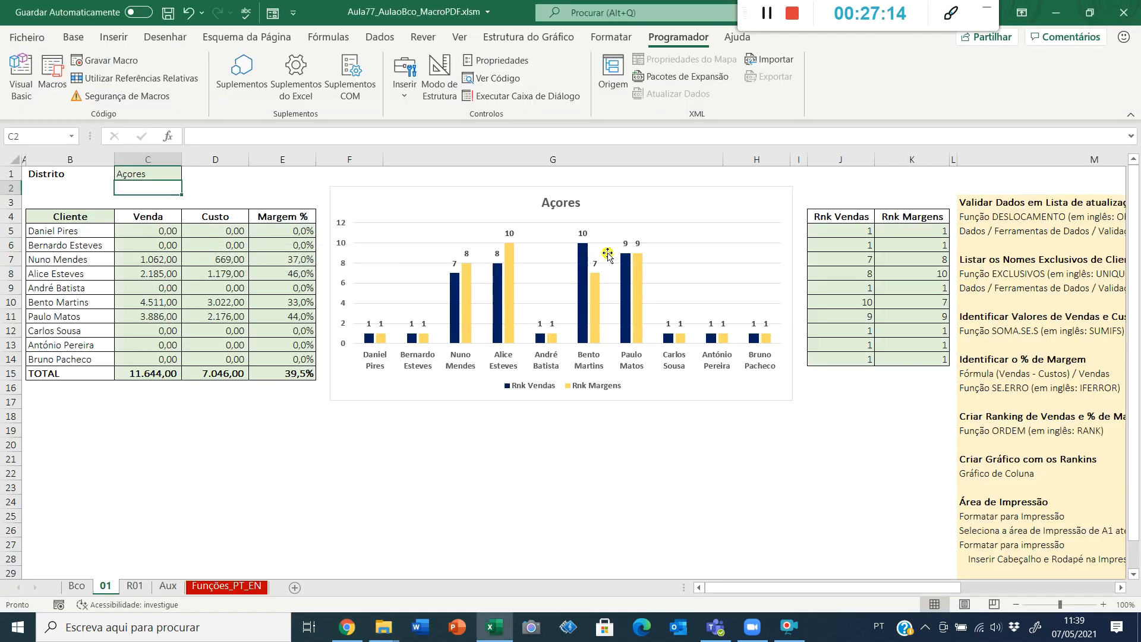
click(54, 72)
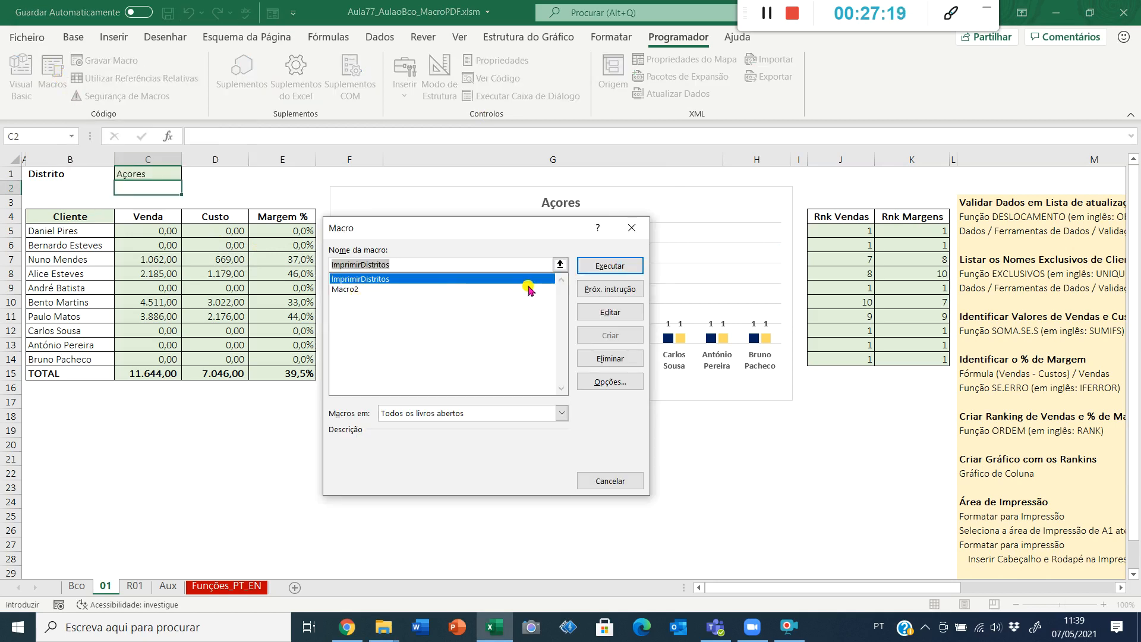
click(620, 268)
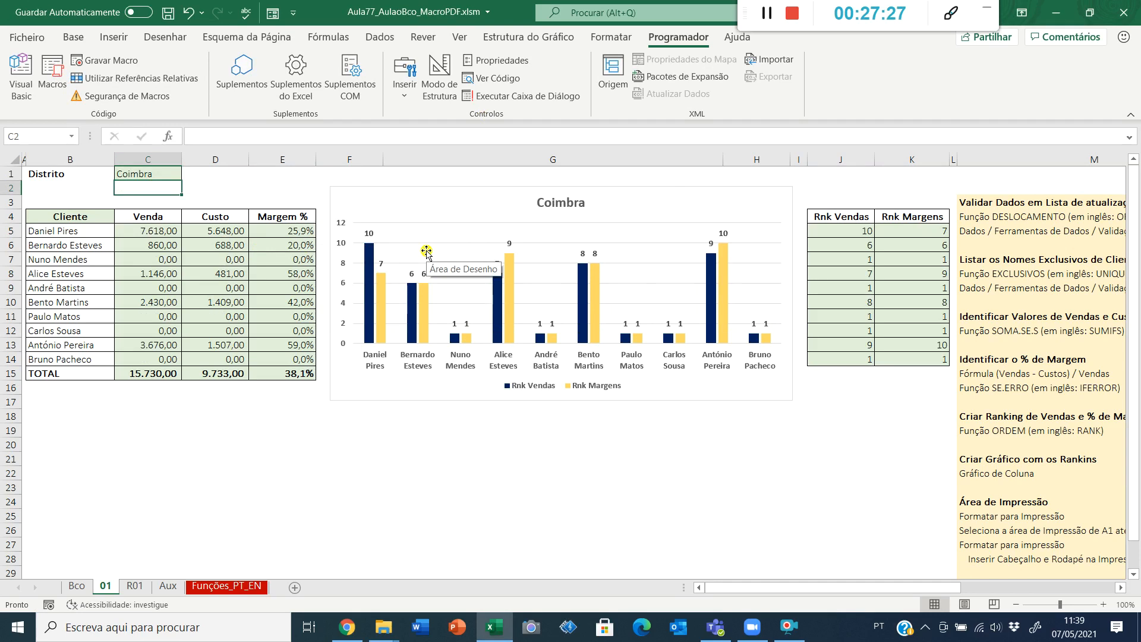
Check the C:\__Deia folder in File Explorer for the exported Coimbra, Açores and Aveiro PDFs.
key(alt+Tab)
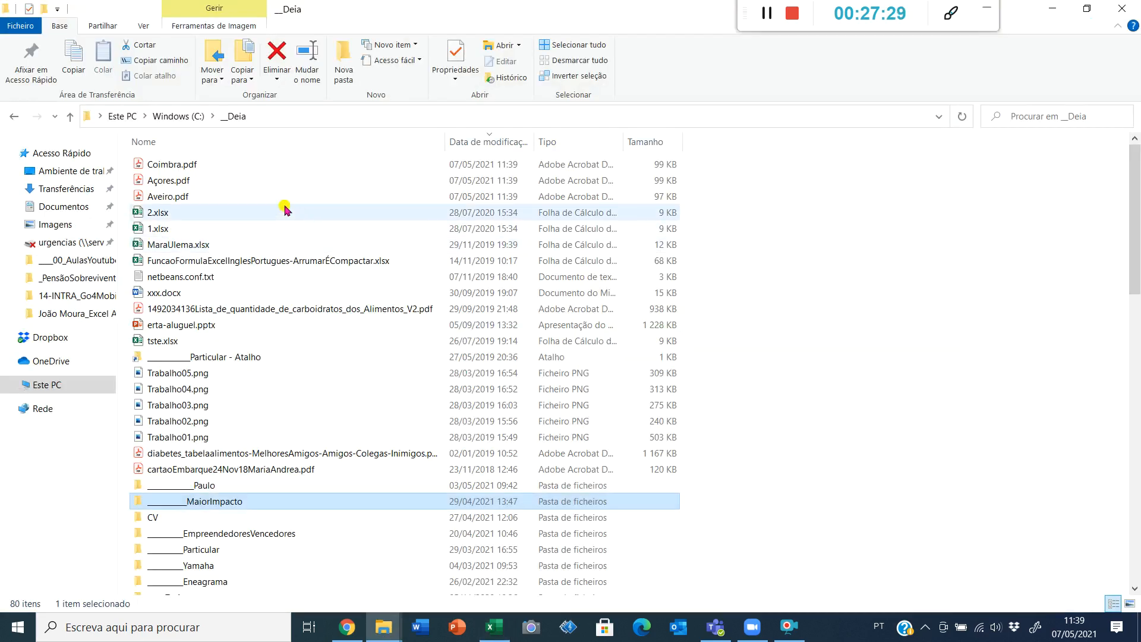
click(218, 165)
click(212, 181)
click(210, 195)
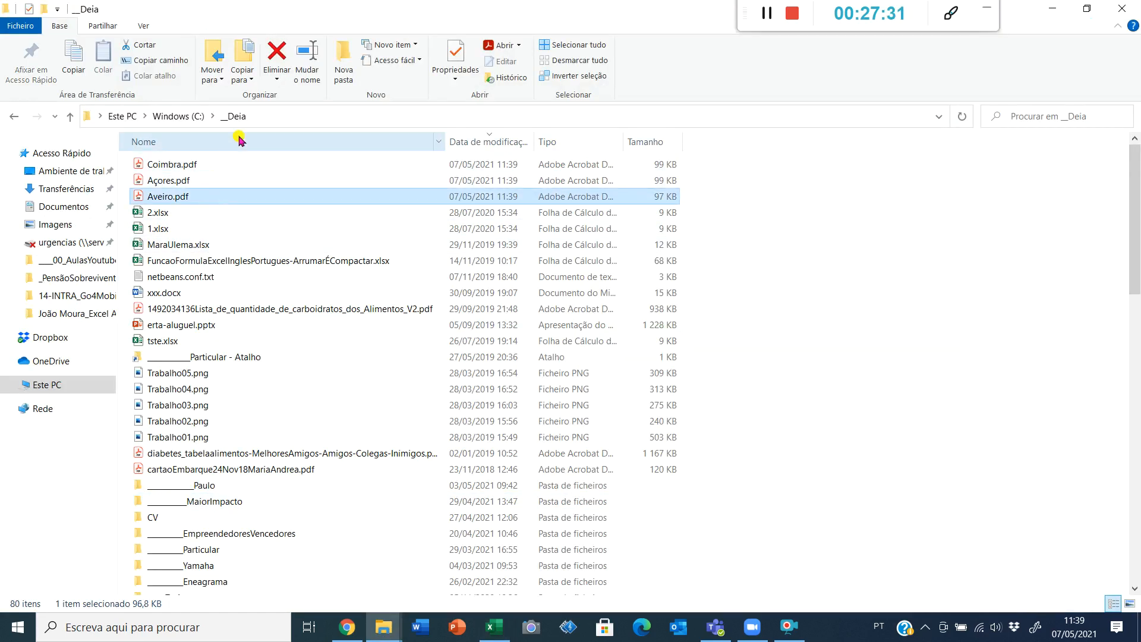
click(259, 117)
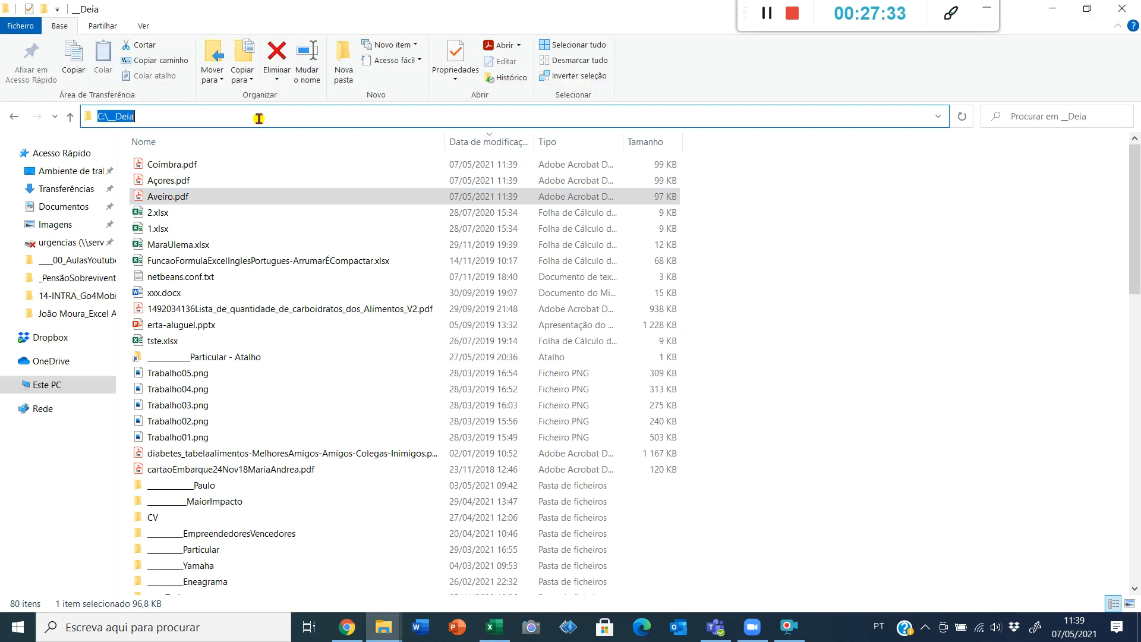
key(Escape)
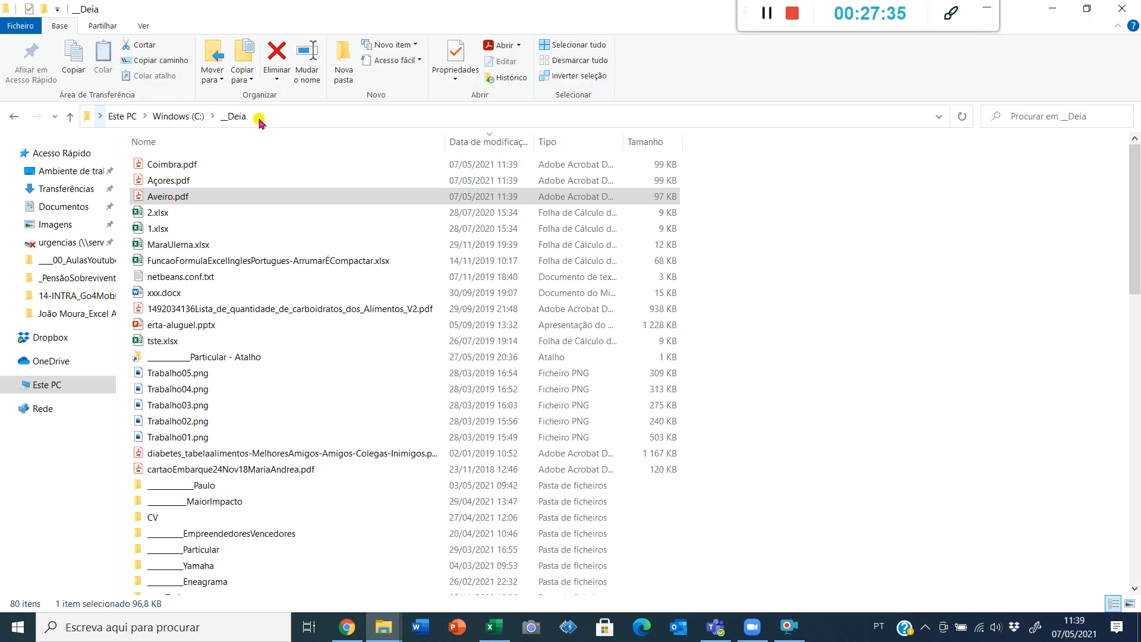
Open Açores.pdf to inspect its report, close it, and open Coimbra.pdf.
click(174, 184)
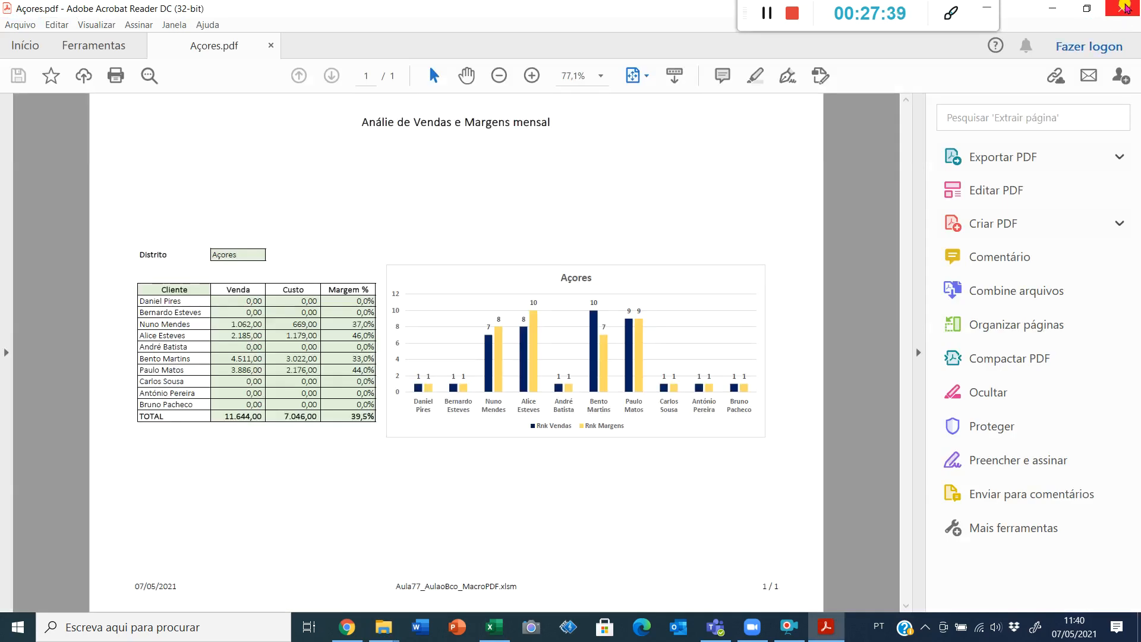
click(1122, 8)
click(211, 166)
double_click(213, 167)
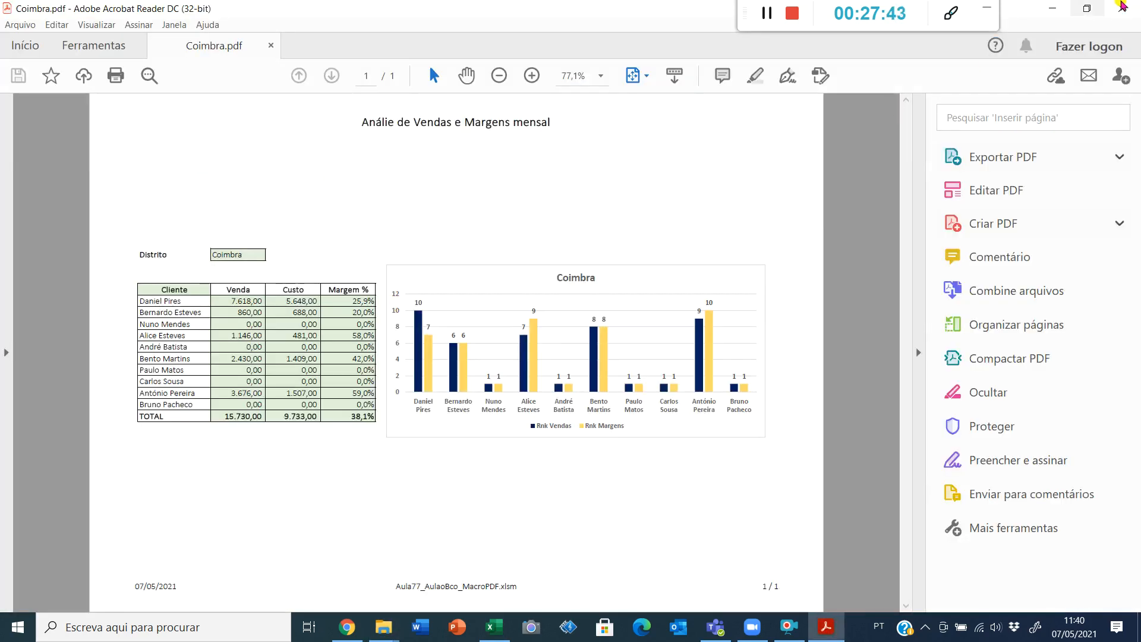
Close Coimbra.pdf, return to the workbook, and open the ImprimirDistritos macro for editing.
click(1122, 9)
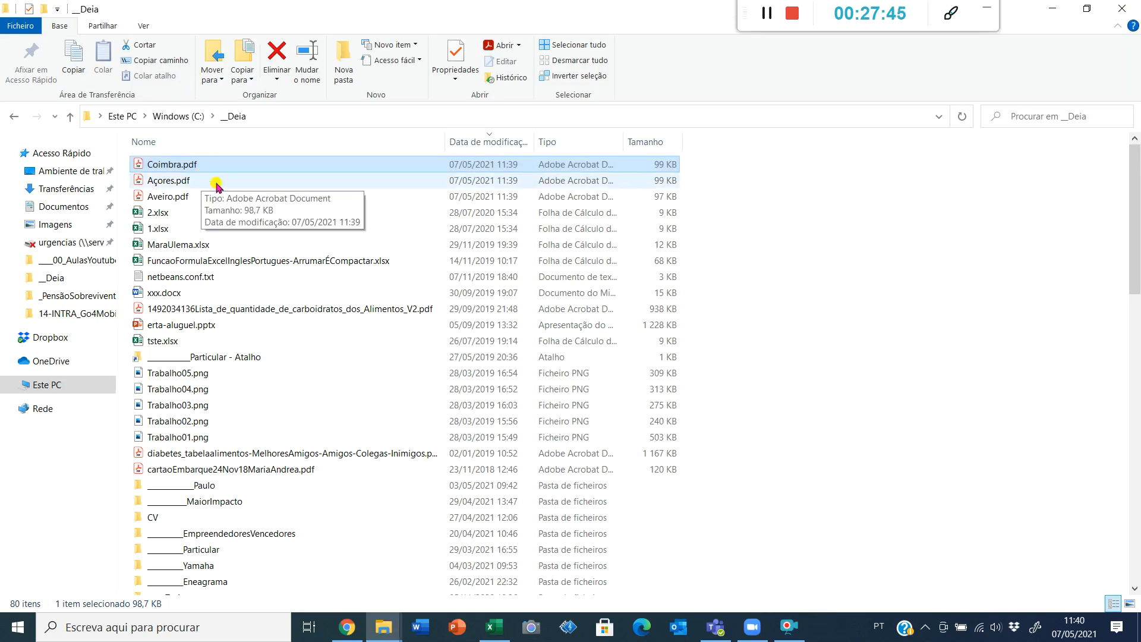
key(alt+Tab)
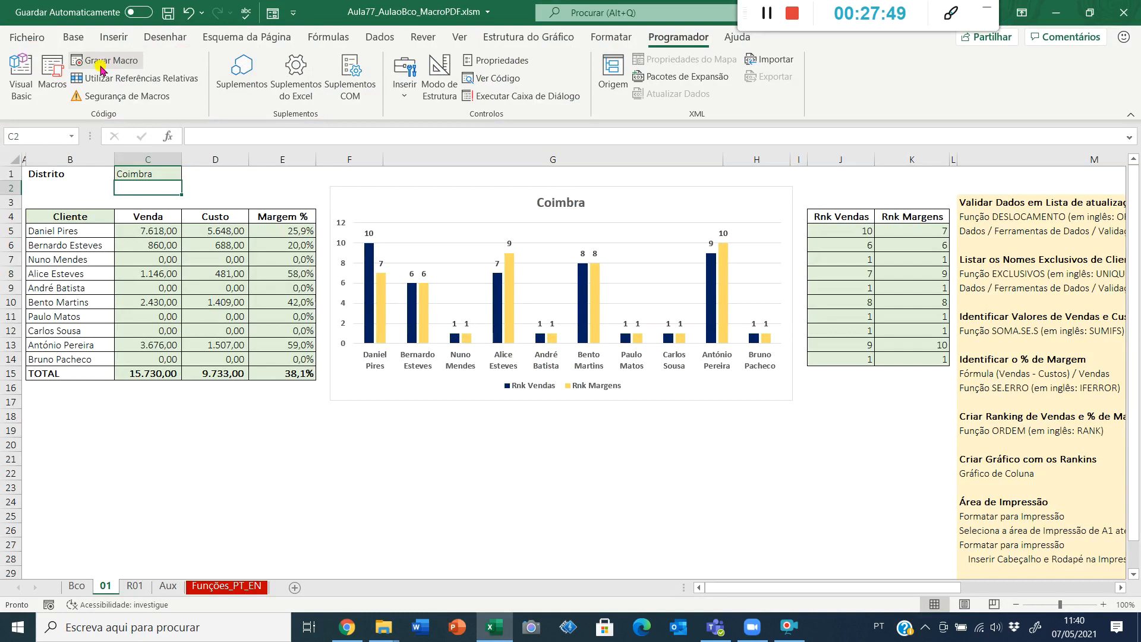
click(43, 71)
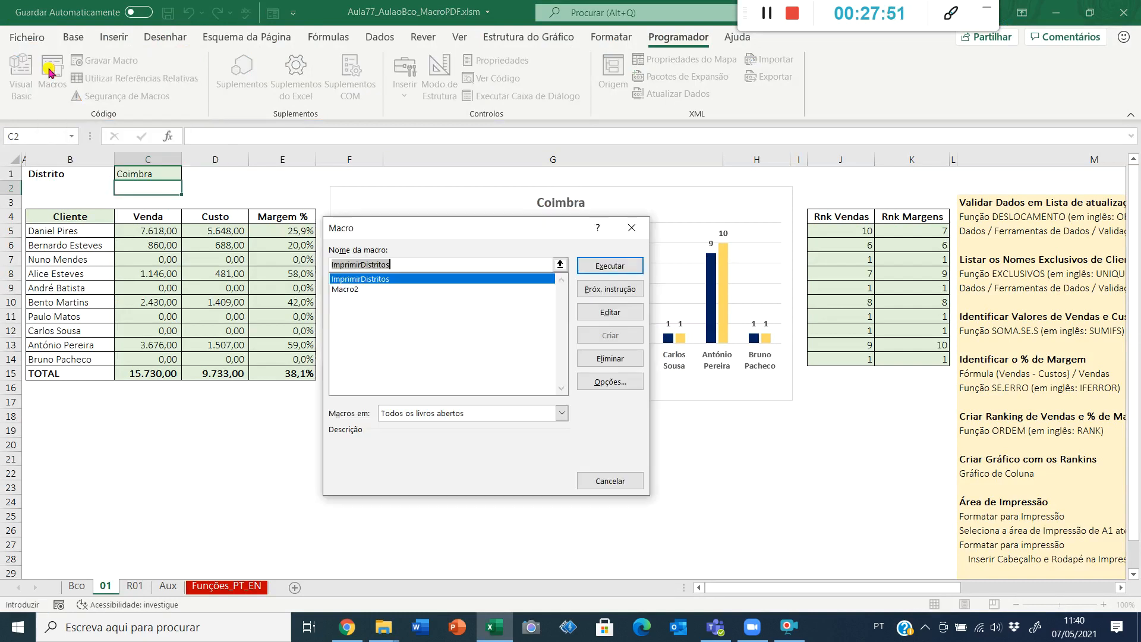
click(621, 310)
Copy the whole Coimbra export block with its preceding blank lines, and add empty lines after it in the macro.
click(270, 392)
scroll(297, 407, down, 1)
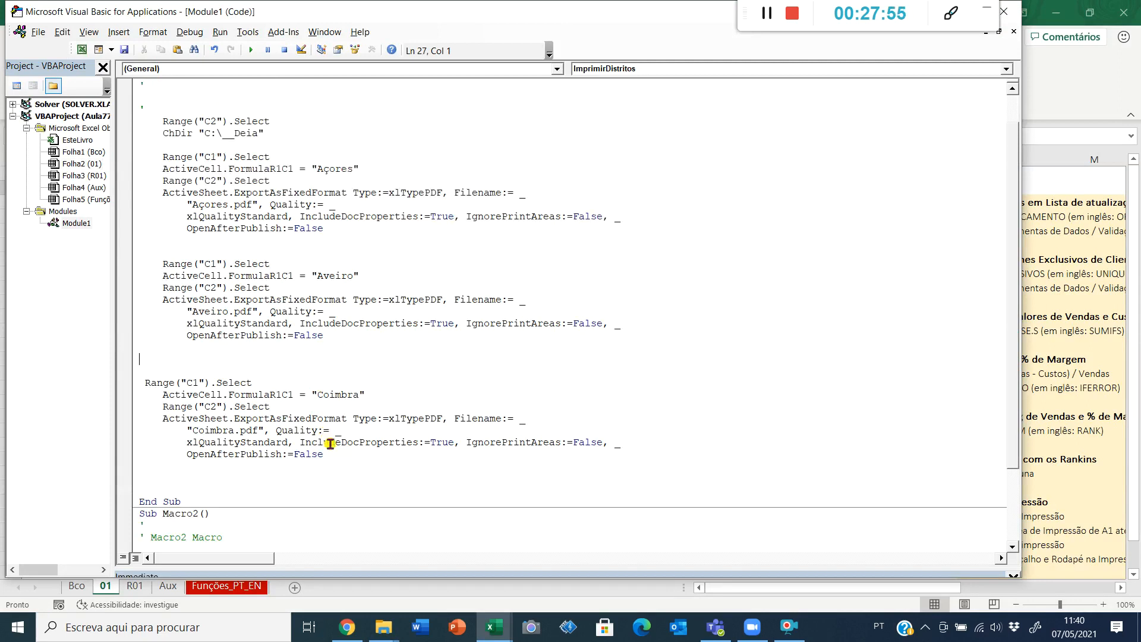
shift+click(353, 461)
key(ctrl+c)
click(353, 462)
key(Return)
key(Return)
key(Return)
Select the remaining districts, Évora to Viseu, in column A of the Aux sheet to count them, and return to the macro code.
key(alt+Tab)
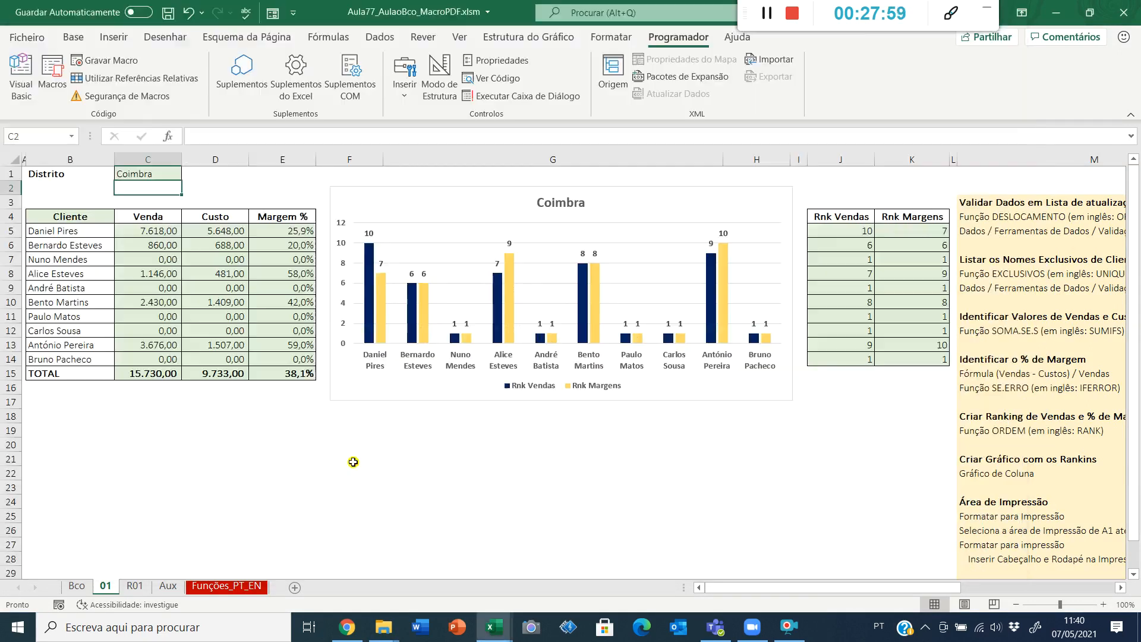
key(ctrl+Page_Down)
key(Down)
key(ctrl+shift+Down)
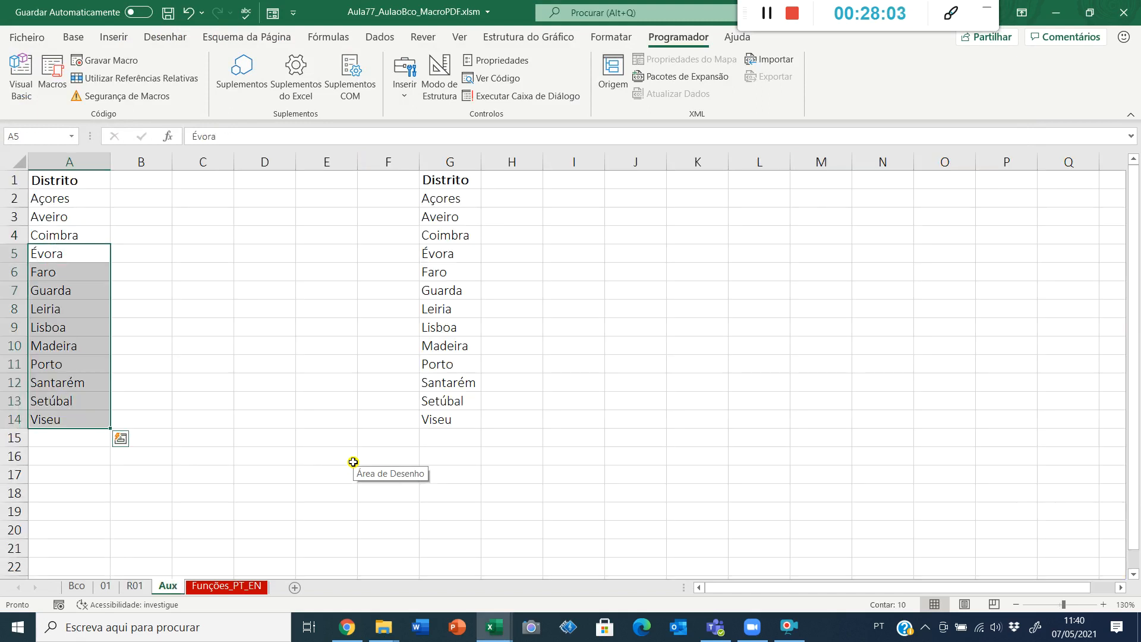
key(alt+Tab)
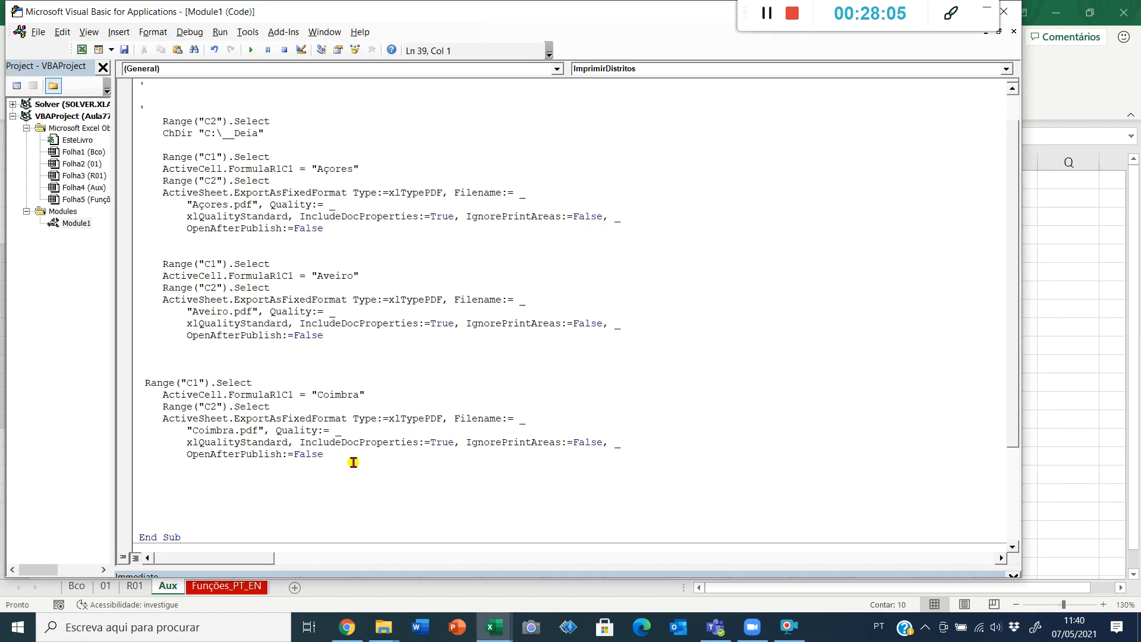
Paste the copied Coimbra block ten times below the original, one copy for each remaining district.
key(ctrl+v)
key(ctrl+v)
key(ctrl+v)
key(ctrl+v)
key(ctrl+v)
key(ctrl+v)
key(ctrl+v)
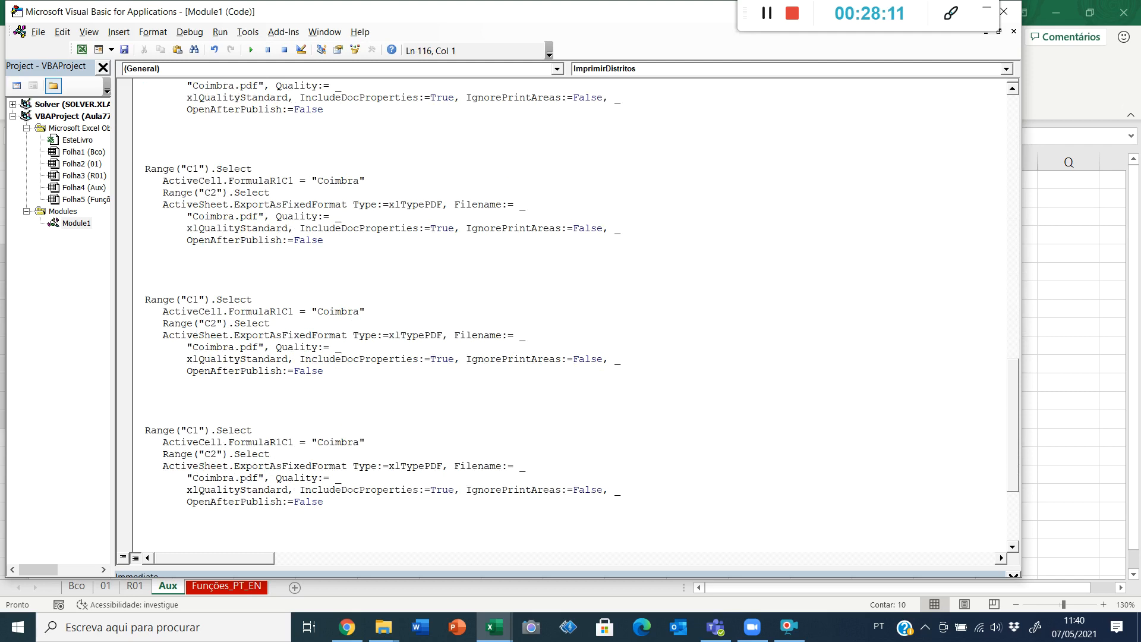
key(ctrl+v)
key(ctrl+v)
key(ctrl+v)
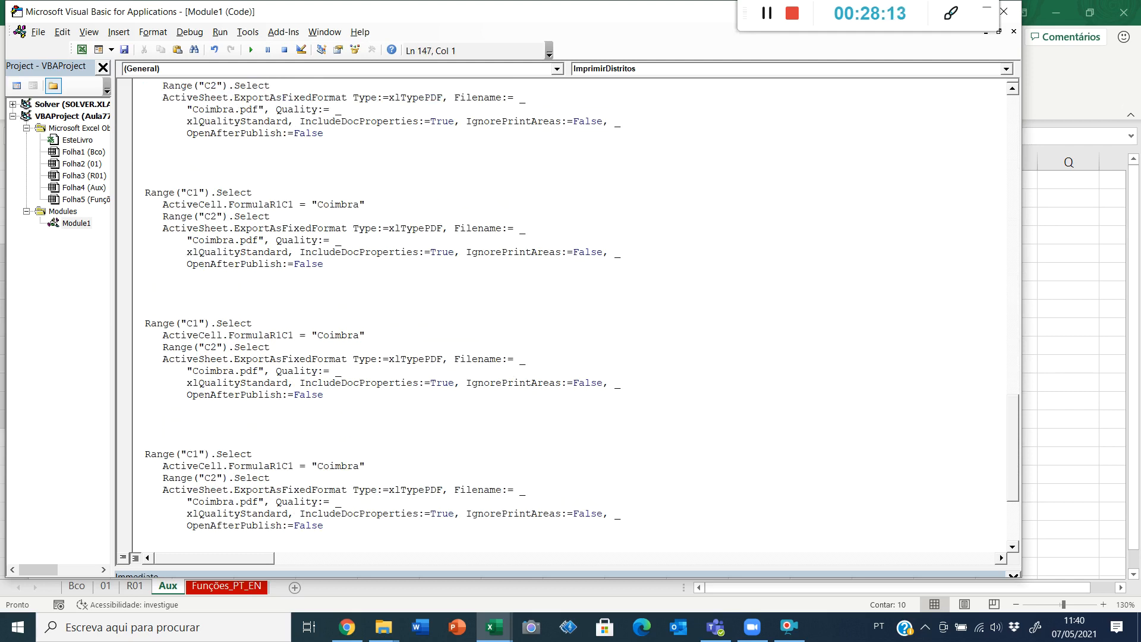
In the first pasted block, set the C1 district value to Évora.
key(ctrl+Home)
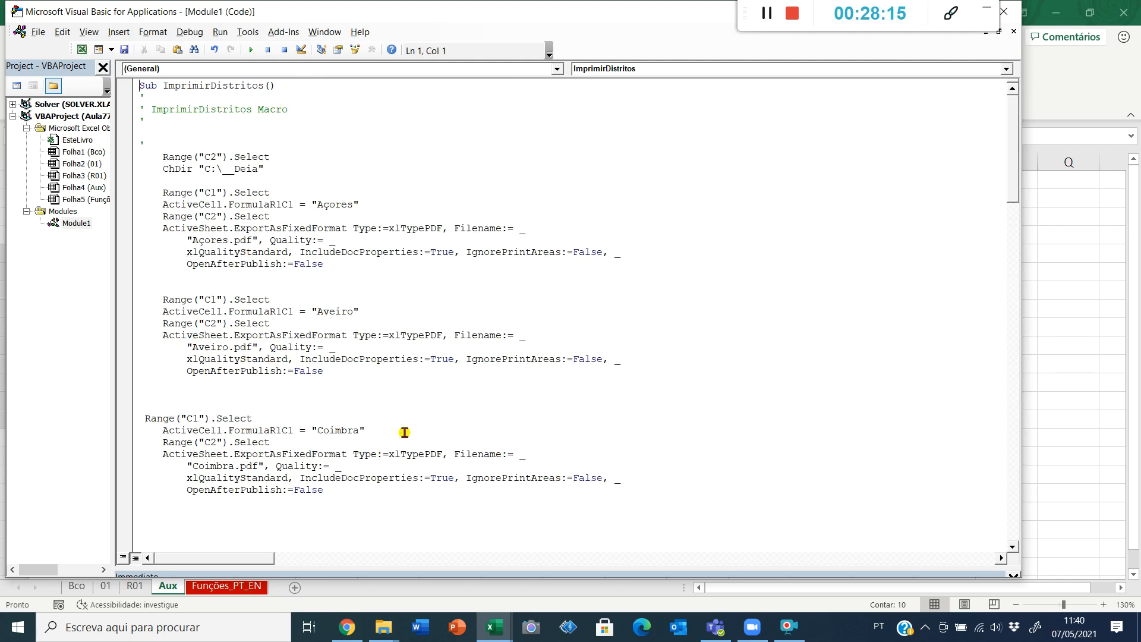
scroll(392, 446, down, 4)
drag(317, 430, 359, 430)
scroll(590, 405, down, 1)
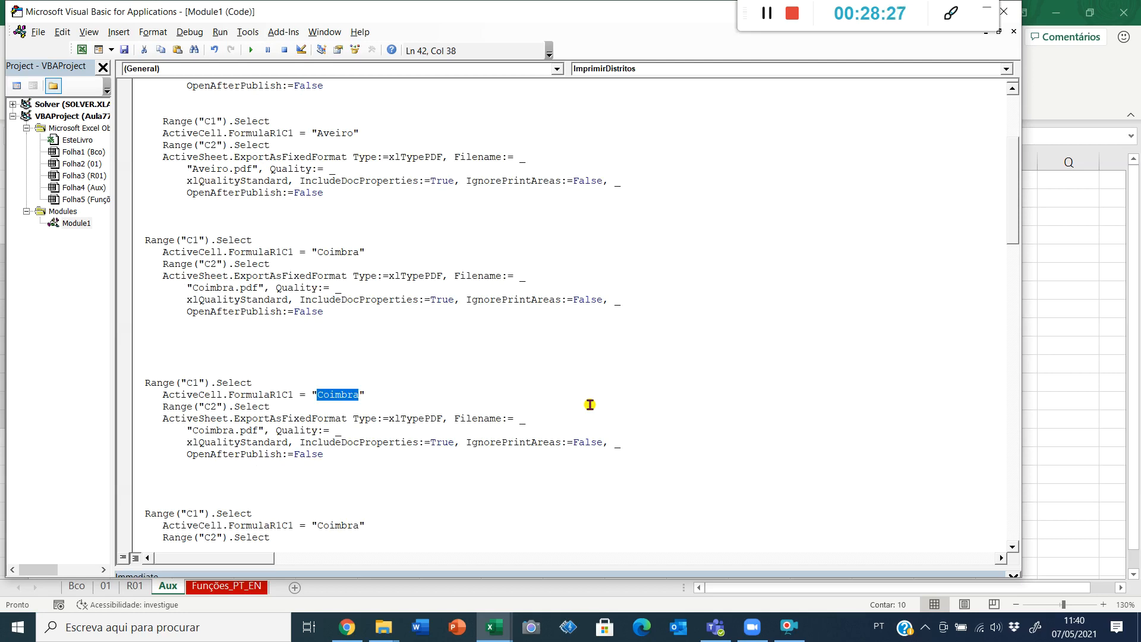
key(alt+Tab)
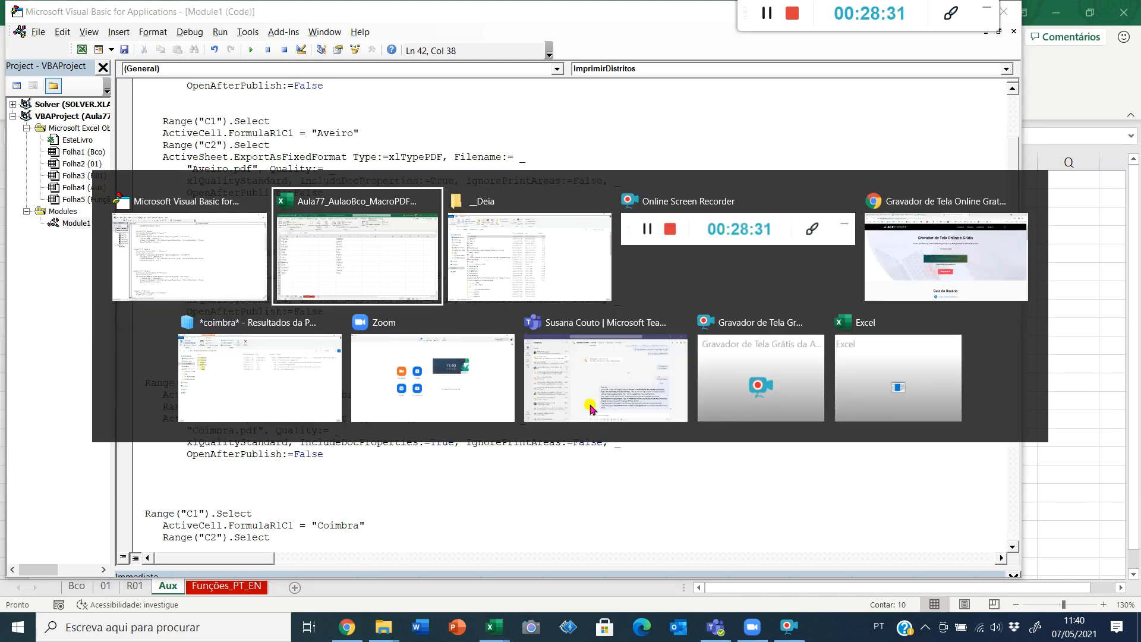
key(alt+Tab)
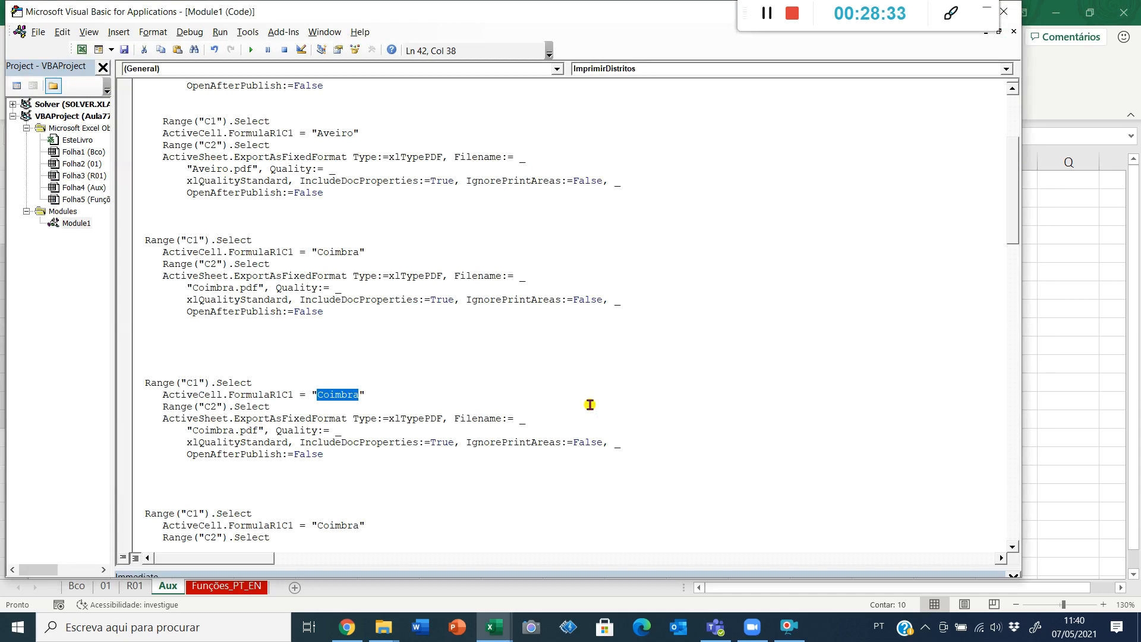
text(Évora)
key(ctrl+shift+Left)
Set the PDF file name in the Évora block to Évora.pdf.
key(Down)
key(Down)
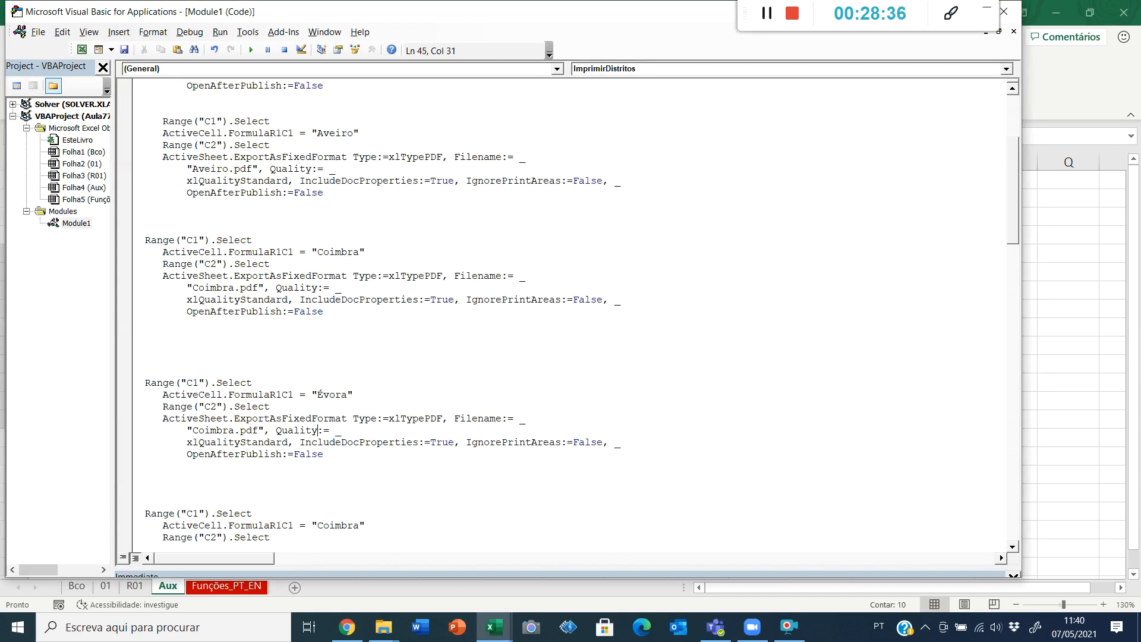
key(Left)
key(Left)
key(Left)
key(ctrl+shift+Left)
text(Évora)
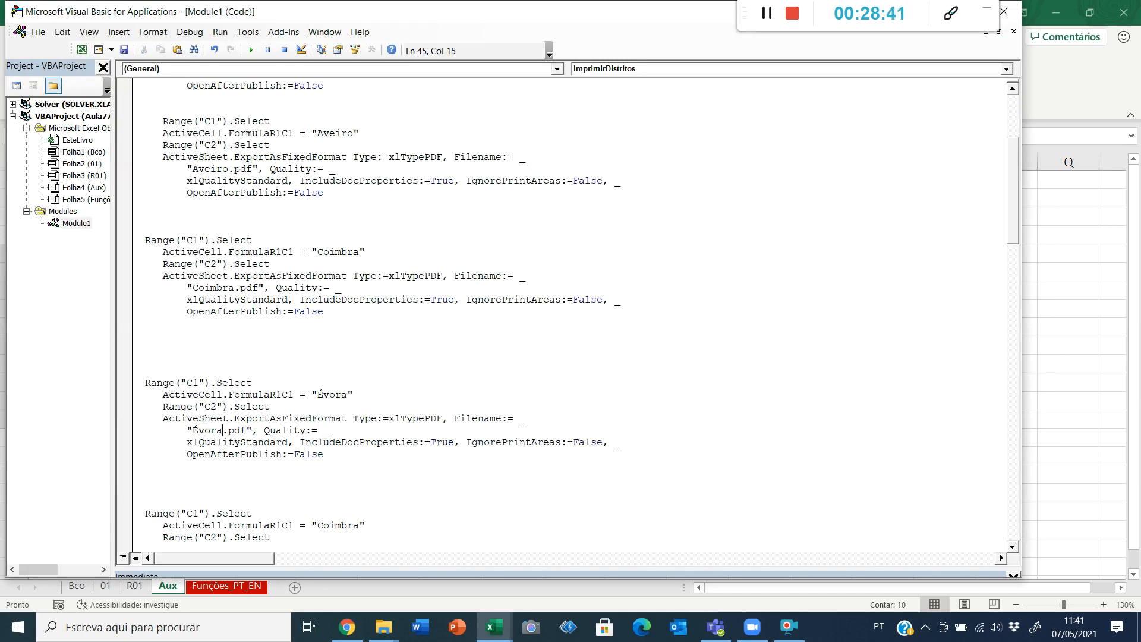
Check the Aux list for the next district and set the following block's C1 value to Faro.
key(Down)
key(Down)
key(Down)
key(Left)
key(ctrl+shift+Left)
key(alt+F11)
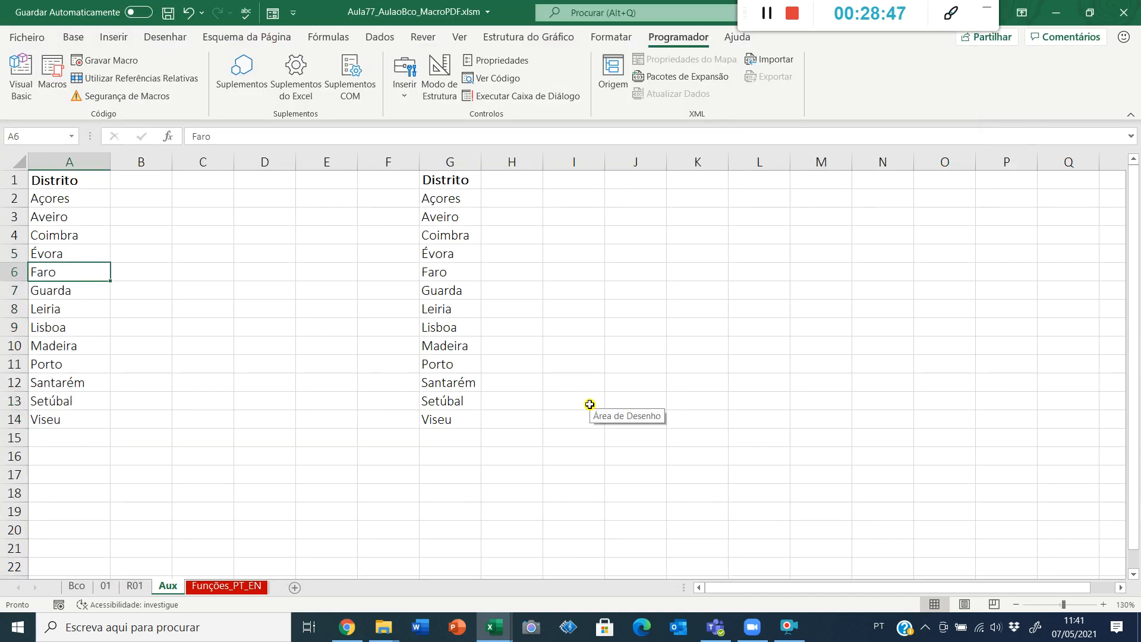
key(alt+F11)
text(Faro)
Set the PDF file name in the Faro block to Faro.pdf.
key(ctrl+shift+Left)
key(Down)
key(Down)
key(Down)
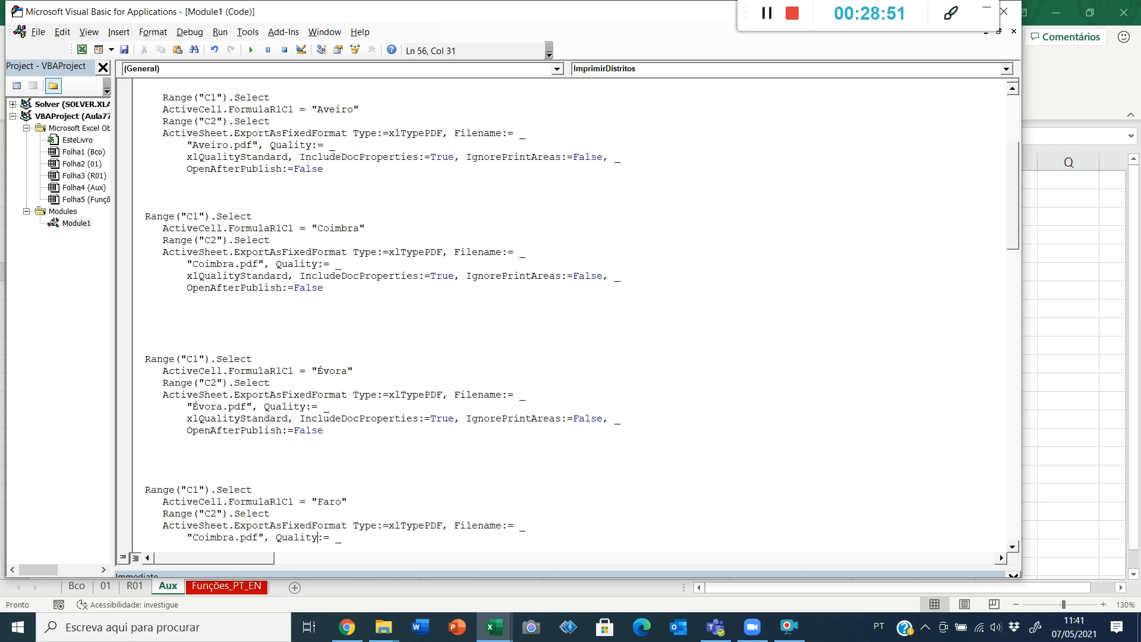
key(Down)
key(ctrl+shift+Left)
text(Faro)
Look up the district after Faro in the Aux list and set the next block's C1 value to Guarda.
key(Down)
key(Down)
key(Down)
key(Down)
key(Down)
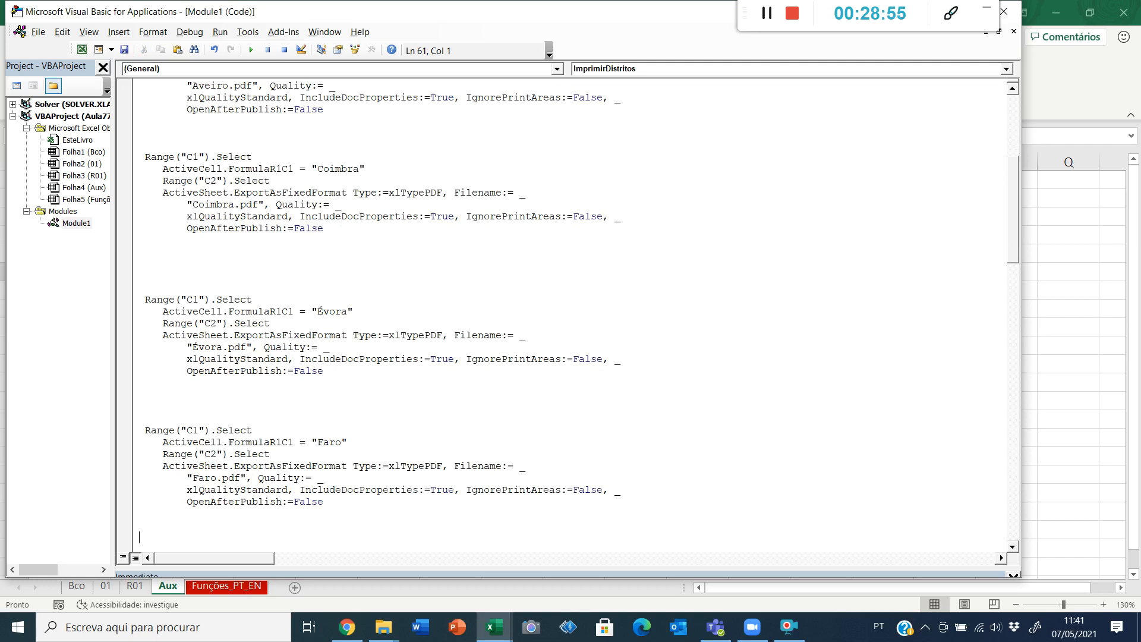
key(ctrl+v)
key(Up)
key(ctrl+shift+Left)
key(alt+F11)
key(Down)
key(alt+F11)
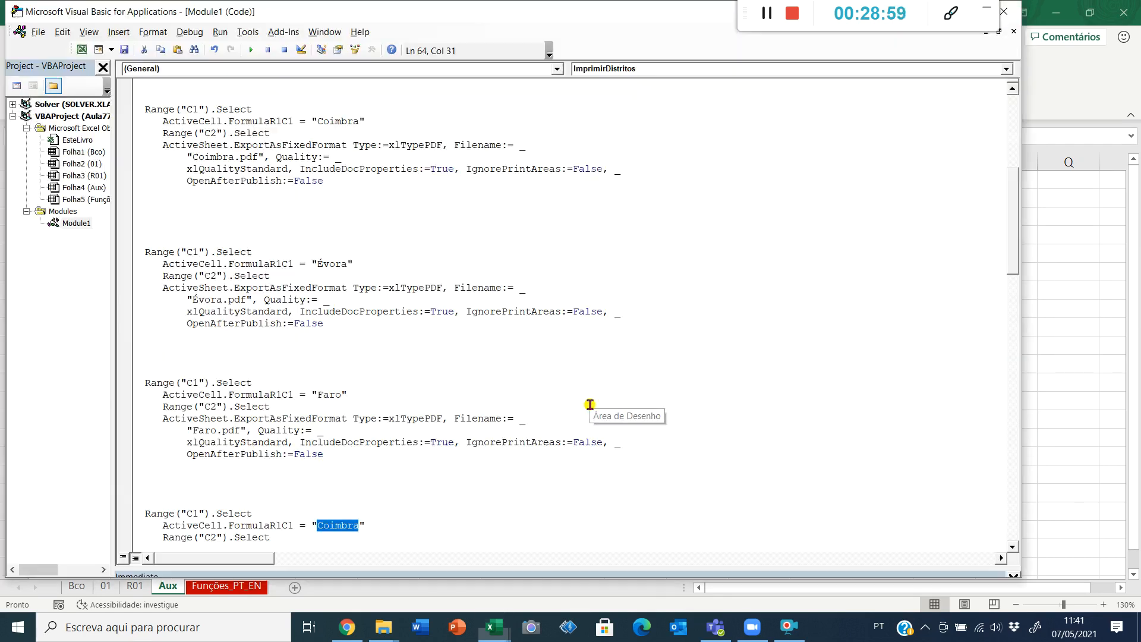
text(Guard)
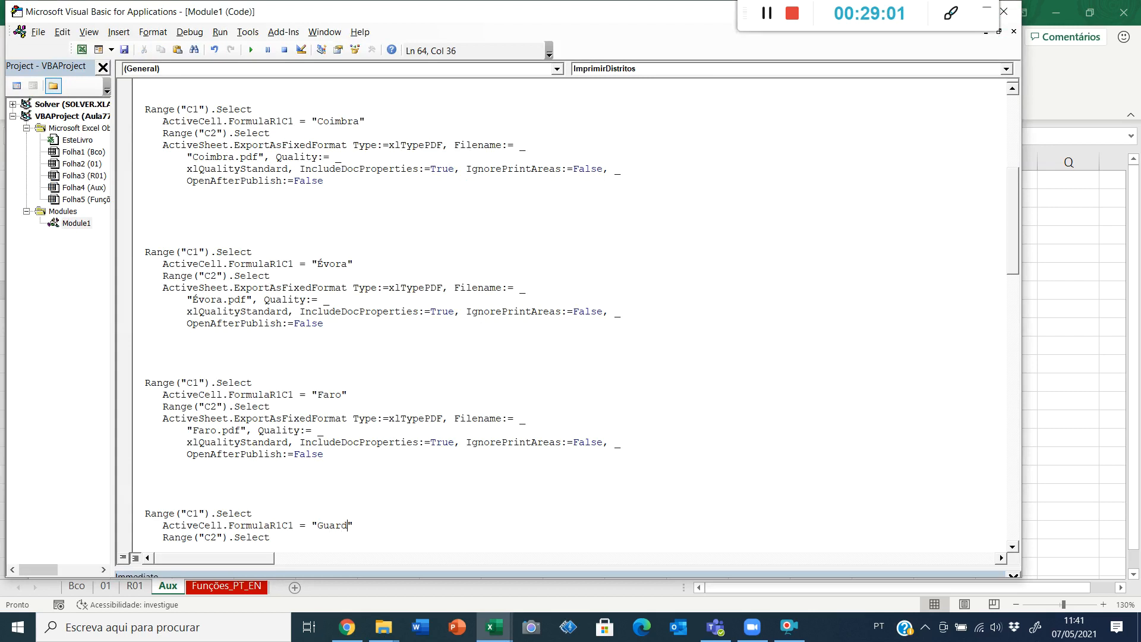
Set the PDF file name in the Guarda block to Guarda.pdf.
key(Down)
key(ctrl+shift+Left)
key(ctrl+c)
key(Down)
key(Down)
key(Down)
key(Down)
key(ctrl+Left)
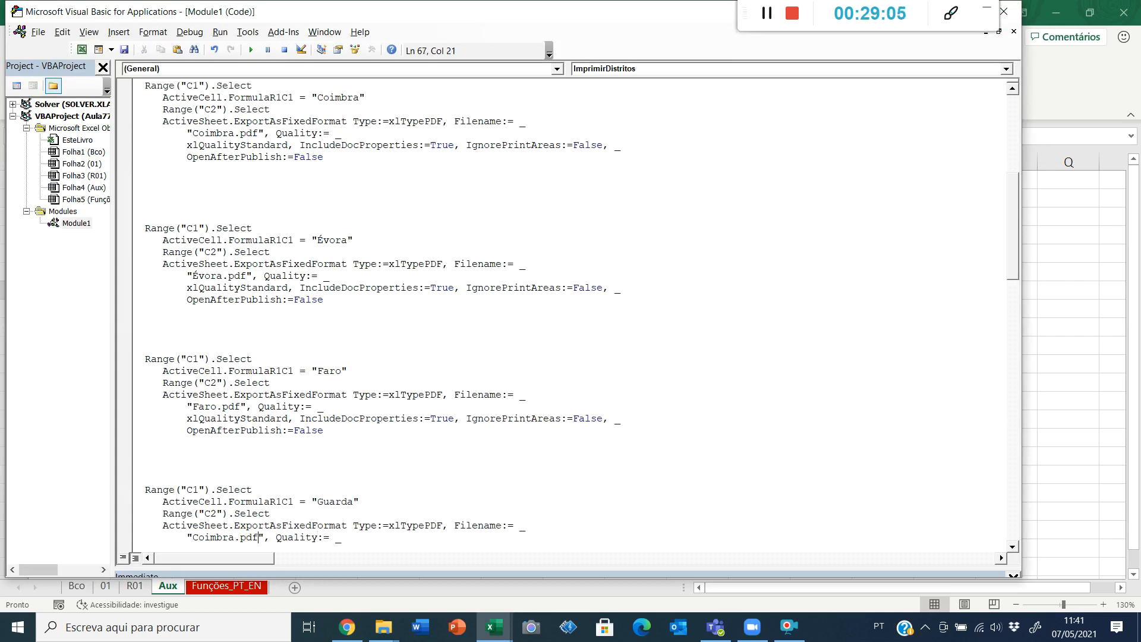
key(ctrl+shift+Left)
key(ctrl+v)
Look up the district after Guarda in the Aux list and set the next block's C1 value to Leiria.
key(Down)
key(Down)
key(Down)
key(Down)
key(Down)
key(Down)
key(Down)
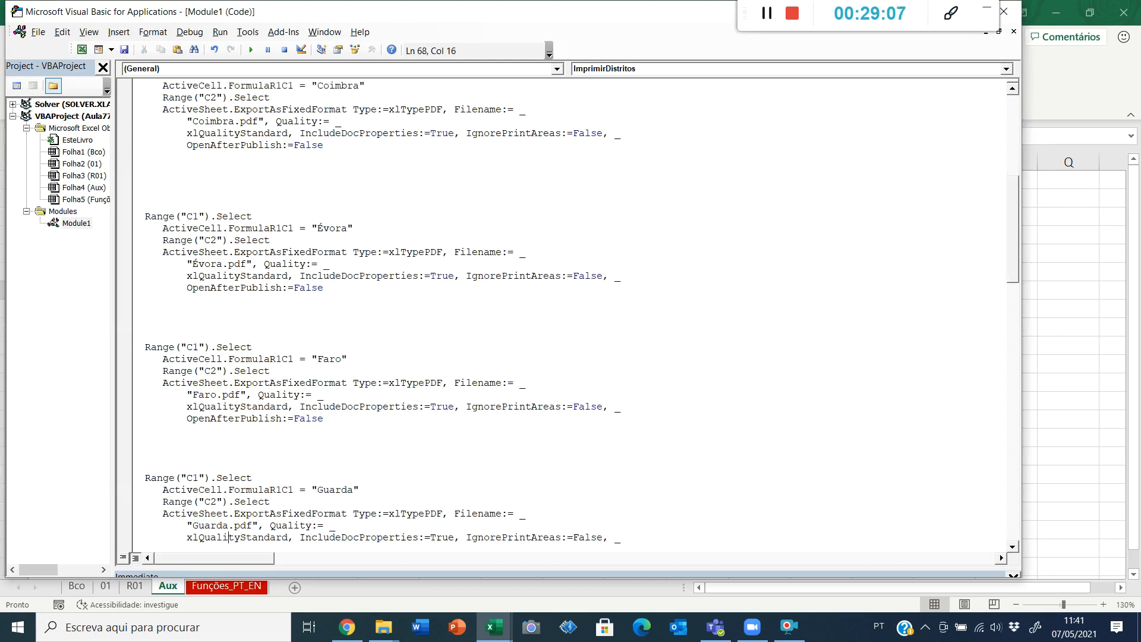
key(Down)
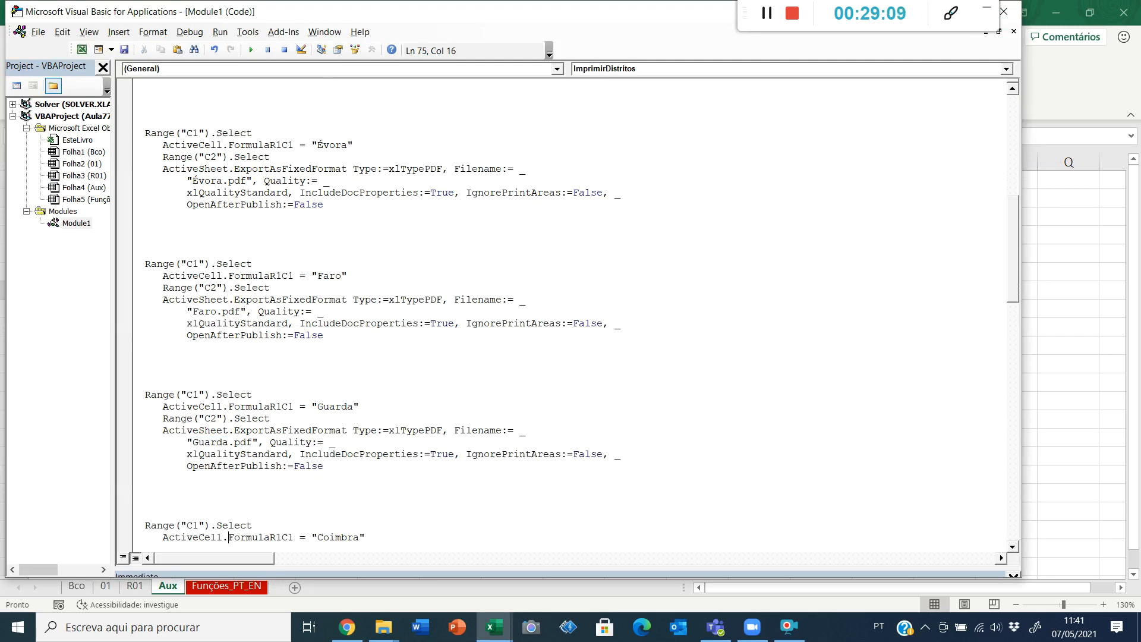
key(Left)
key(ctrl+shift+Left)
key(alt+F11)
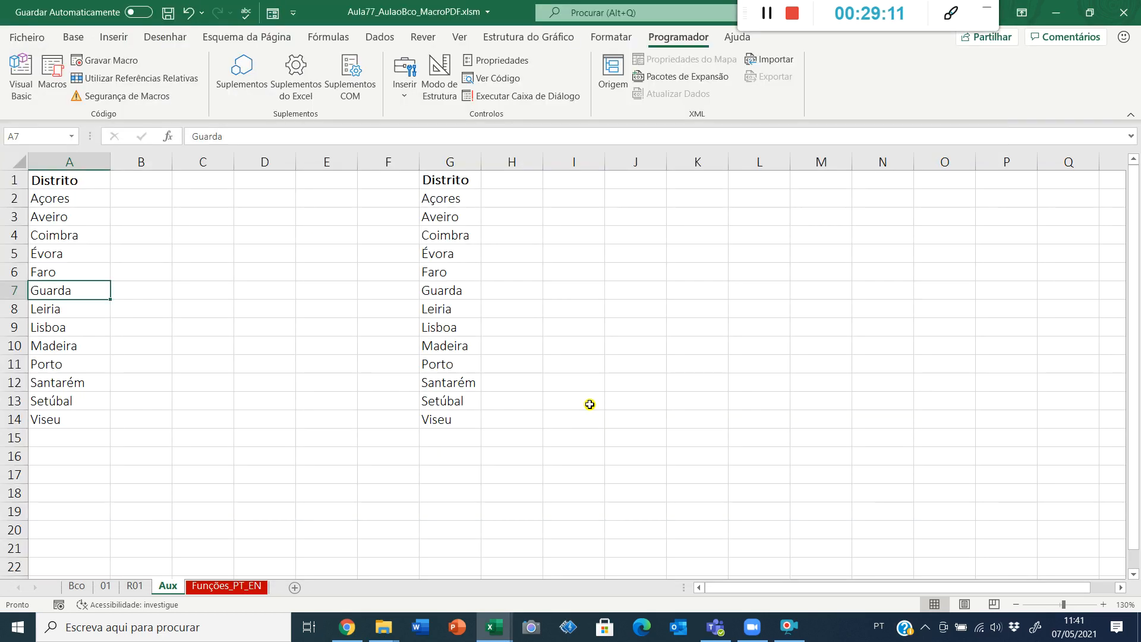
key(alt+F11)
text(Leiria)
Set the PDF file name in the Leiria block to Leiria.pdf.
key(ctrl+shift+Left)
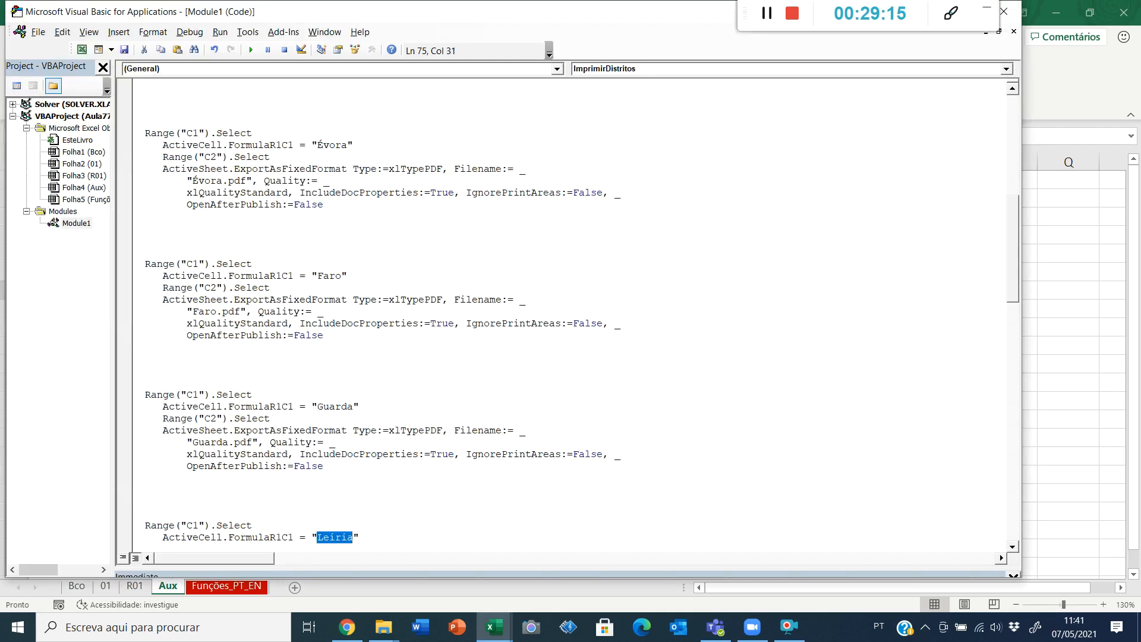
key(Down)
key(Down)
key(Down)
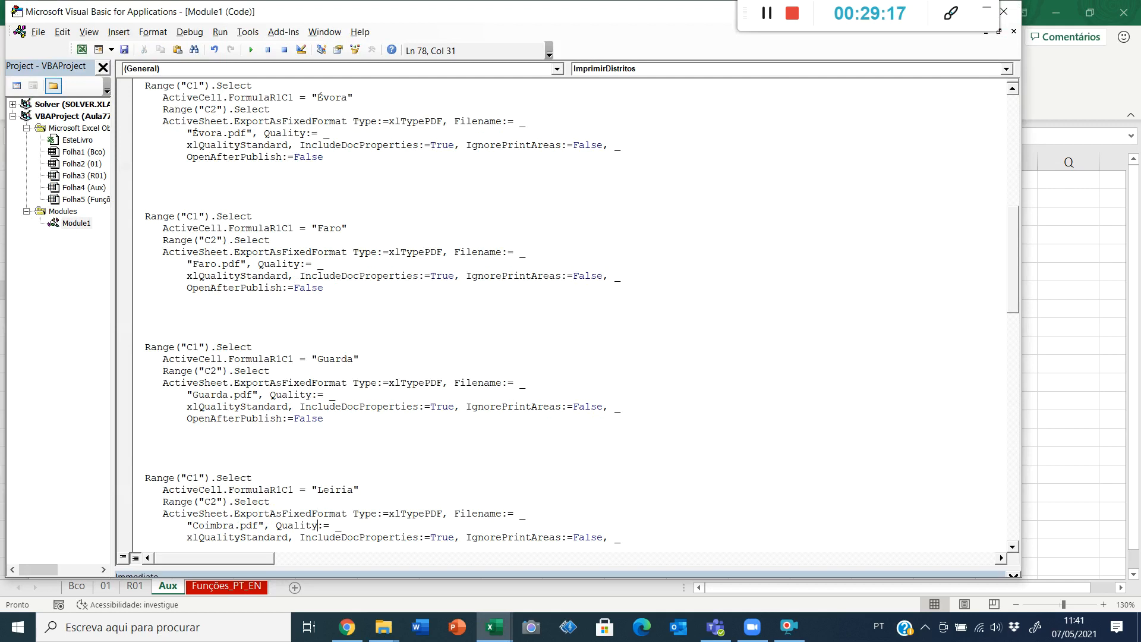
key(ctrl+Left)
key(ctrl+Left)
key(ctrl+shift+Left)
text(Leiria)
Look up the district after Leiria in the Aux list and set the next block's C1 value to Lisboa.
key(Down)
key(Down)
key(Down)
key(Down)
key(Down)
key(Down)
key(Down)
key(Down)
key(Down)
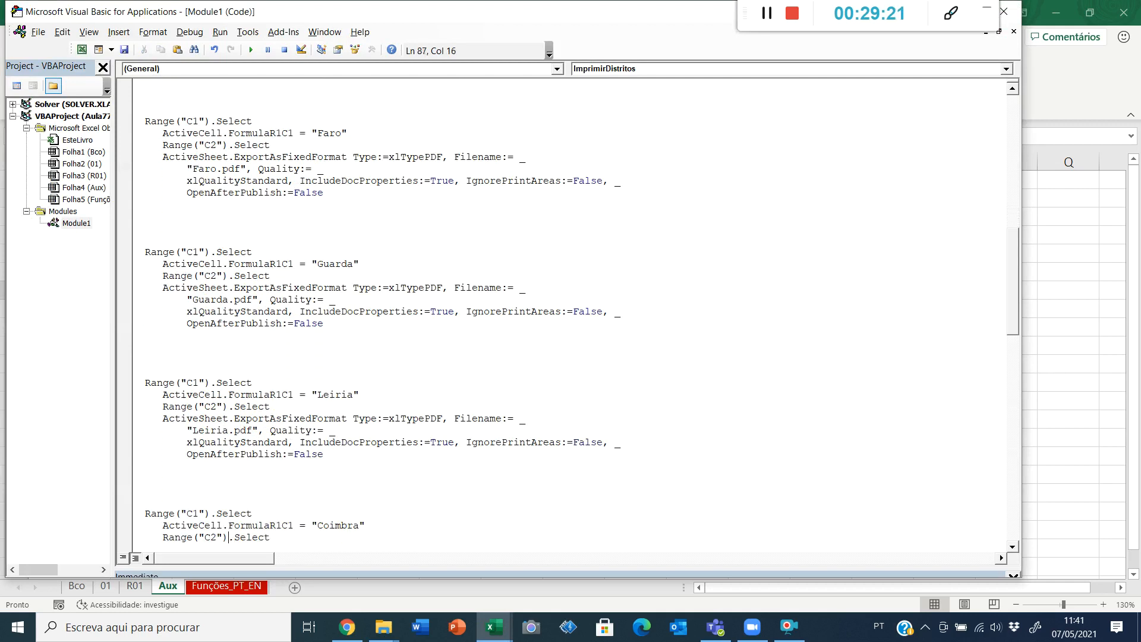
key(ctrl+shift+Left)
key(alt+F11)
key(Down)
key(Down)
key(alt+F11)
text(Lisboa)
Set the PDF file name in the Lisboa block to Lisboa.pdf.
key(ctrl+shift+Left)
key(Down)
key(Down)
key(Down)
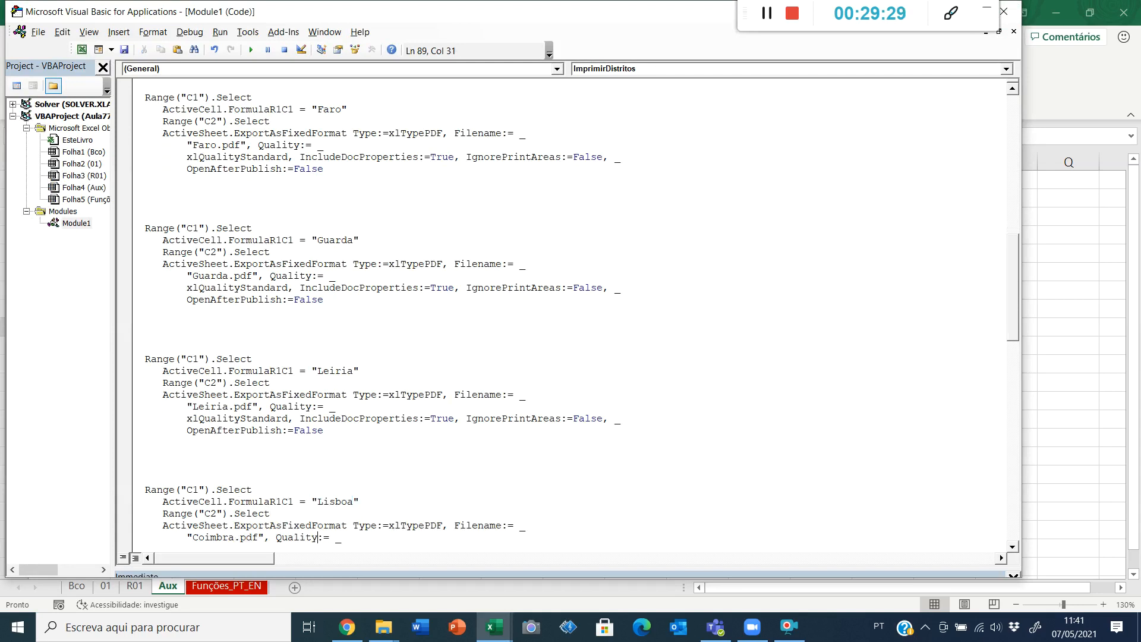
key(Up)
key(Up)
key(ctrl+Right)
key(ctrl+Right)
key(ctrl+Right)
key(ctrl+shift+Right)
text(Lisboa)
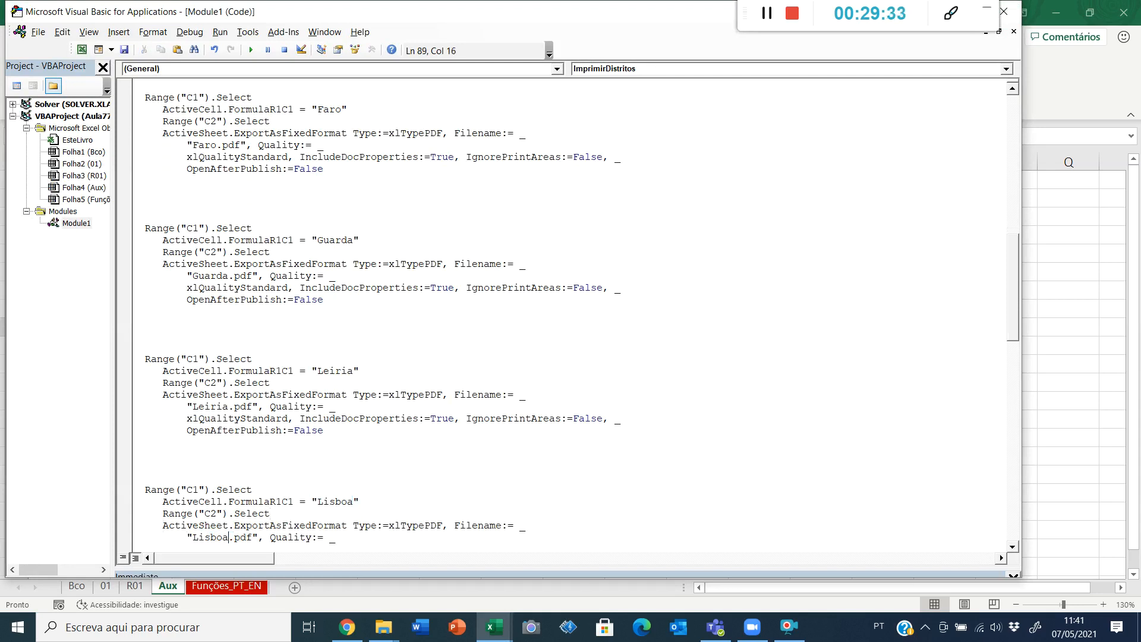
Look up the district after Lisboa in the Aux list and set the next block's C1 value to Madeira.
key(Down)
key(Down)
key(Down)
key(Down)
key(Down)
key(Down)
key(Down)
key(Down)
key(Down)
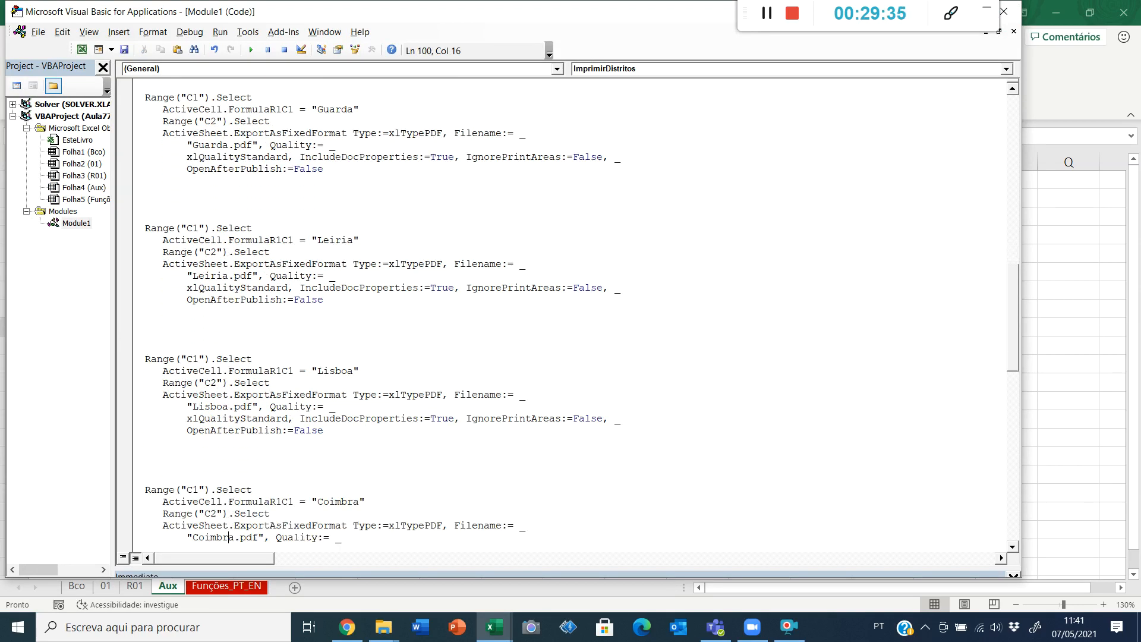
key(ctrl+shift+Left)
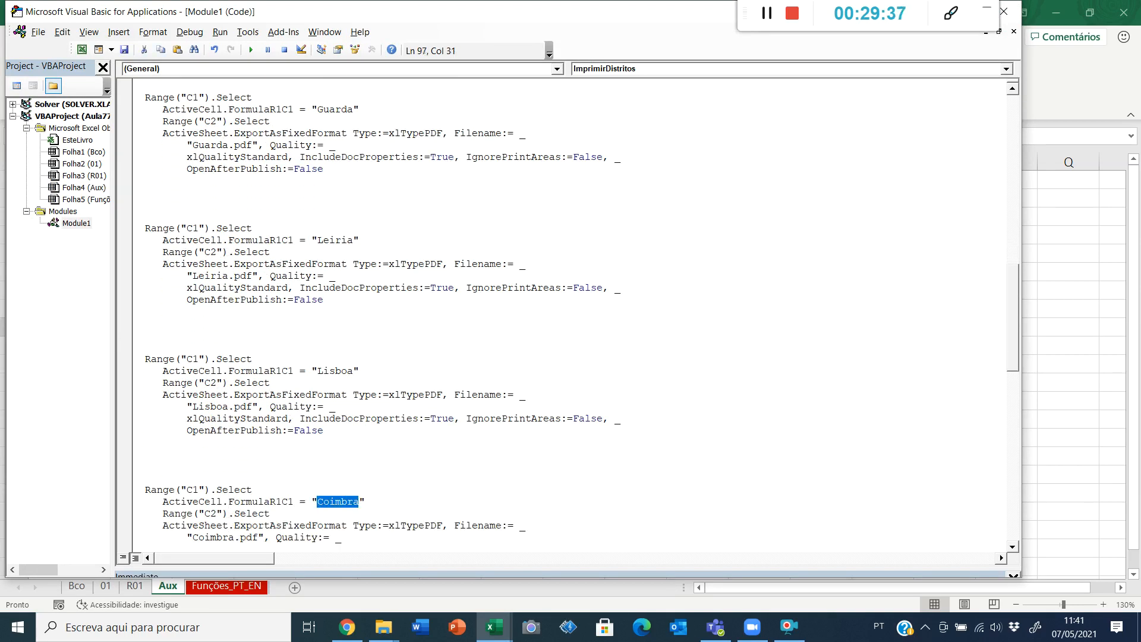
key(alt+F11)
key(Down)
key(alt+F11)
text(Madeira)
Set the PDF file name in the Madeira block to Madeira.pdf.
key(ctrl+shift+Left)
key(Down)
key(ctrl+Right)
key(ctrl+Right)
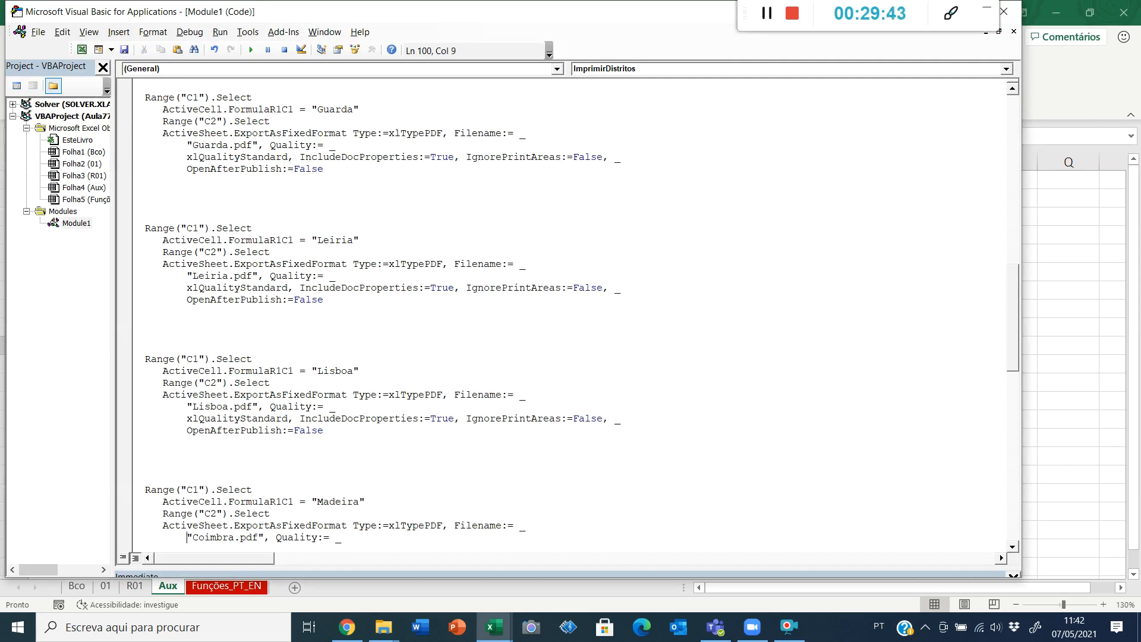
key(ctrl+shift+Right)
text(Madeira)
Look up the district after Madeira in the Aux list and set the next block's C1 value to Porto.
key(Down)
key(Down)
key(Down)
key(Down)
key(Down)
key(Down)
key(Down)
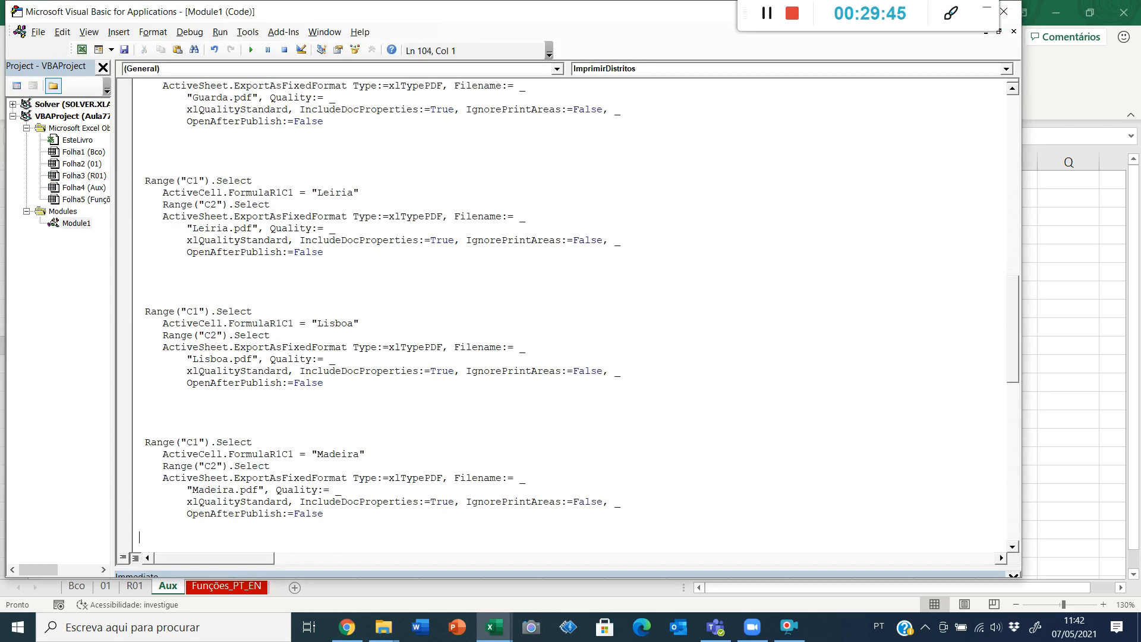
key(Down)
key(ctrl+shift+Left)
key(alt+F11)
key(Down)
key(alt+F11)
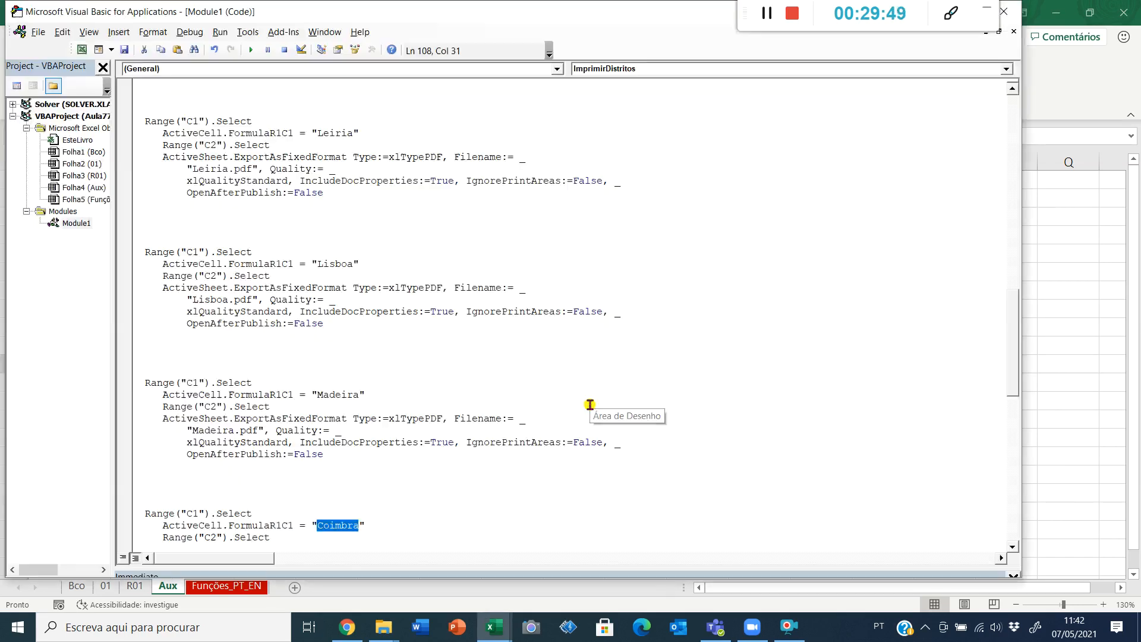
text(Porto)
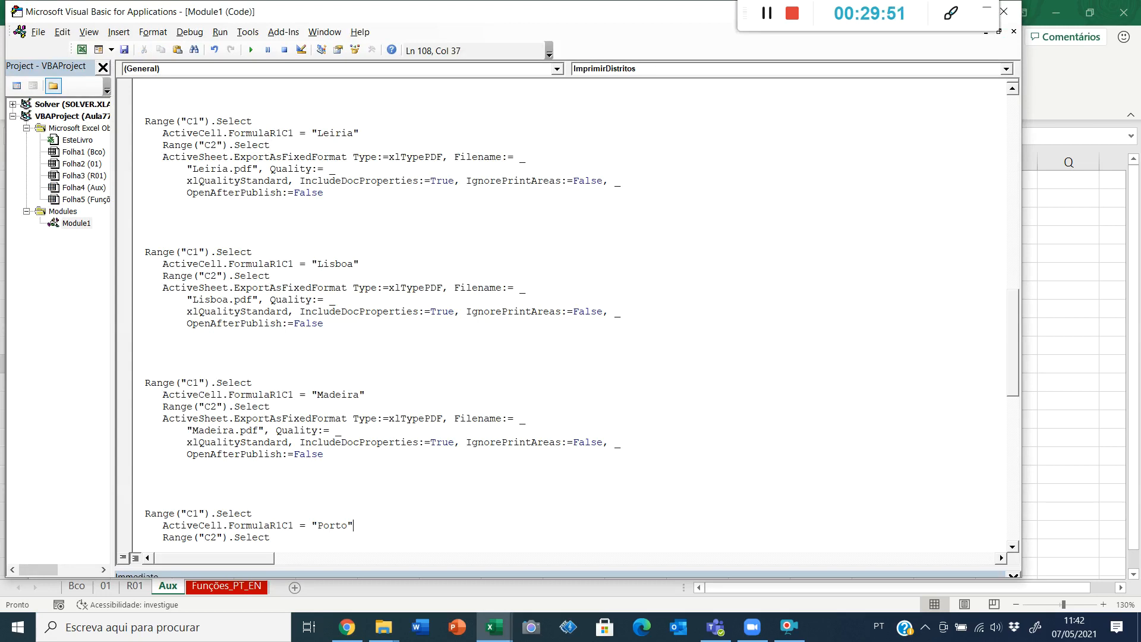
Set the PDF file name in the Porto block to Porto.pdf.
key(Down)
key(Down)
key(Down)
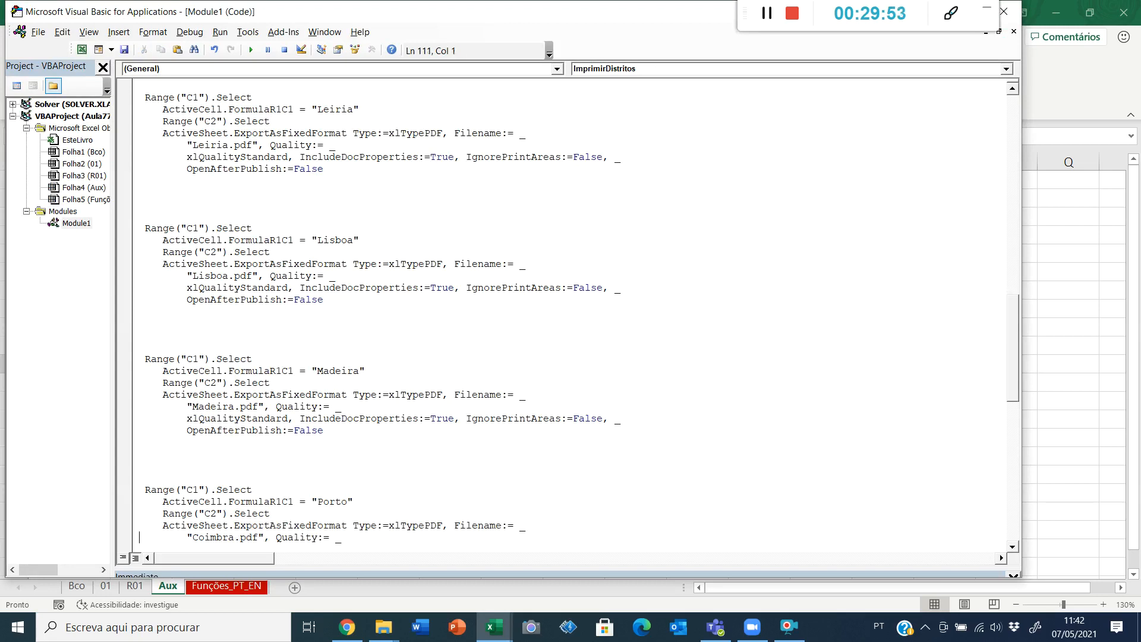
key(shift+Right)
key(shift+Right)
key(shift+Right)
key(shift+Right)
key(shift+Right)
key(shift+Right)
text(porto)
key(Down)
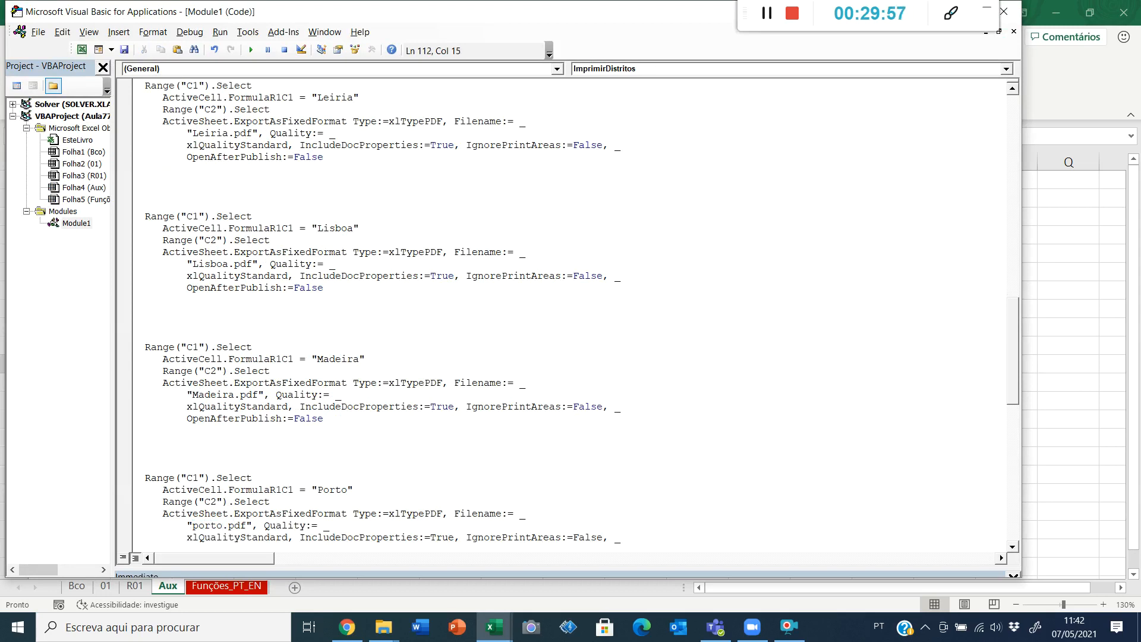
key(Left)
key(Left)
key(Left)
key(Left)
key(Left)
key(shift+Right)
text(P)
Look up the district after Porto in the Aux list and set the next block's C1 value to Santarém.
key(Down)
key(Down)
key(Down)
key(Down)
key(Down)
key(Down)
key(Down)
key(Down)
key(Down)
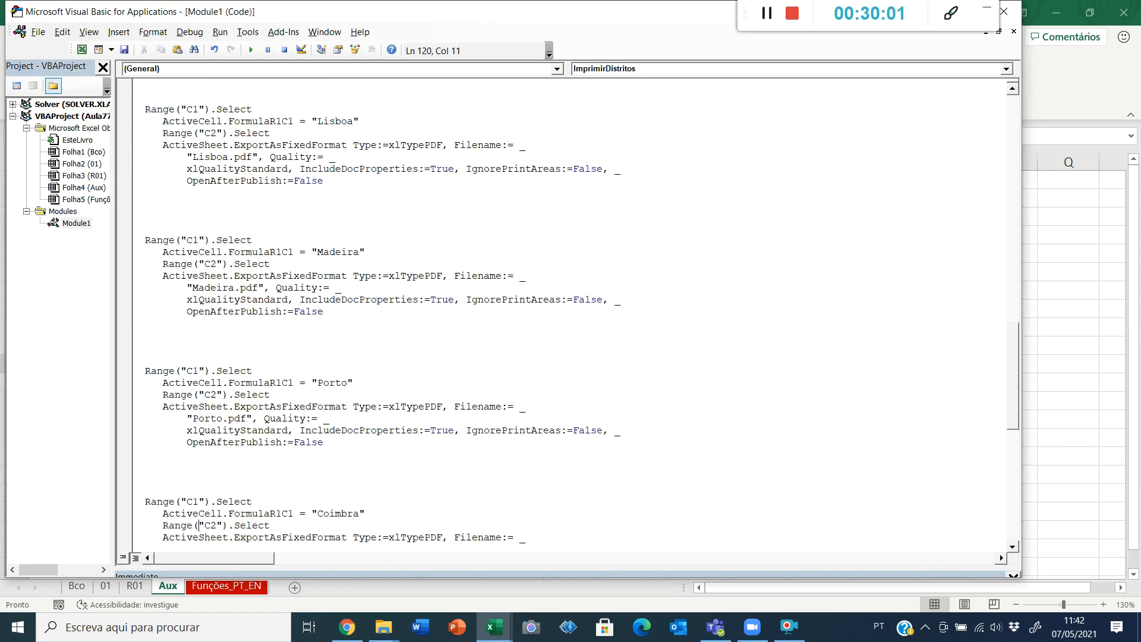
key(Left)
key(ctrl+shift+Left)
key(alt+Tab)
key(Down)
key(alt+Tab)
text(Santarém)
Set the PDF file name in the Santarém block to Santarém.pdf.
key(ctrl+shift+Left)
key(Down)
key(Down)
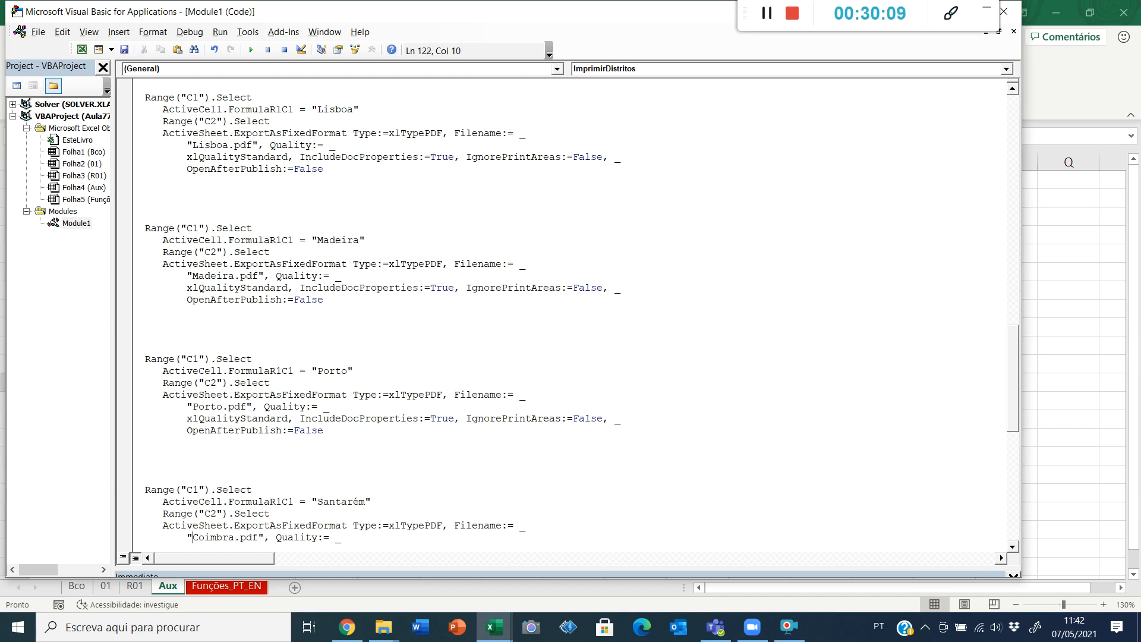
key(ctrl+shift+Right)
Look up the district after Santarém in the Aux list and set the next block's C1 value to Setúbal.
key(Down)
key(Down)
key(Down)
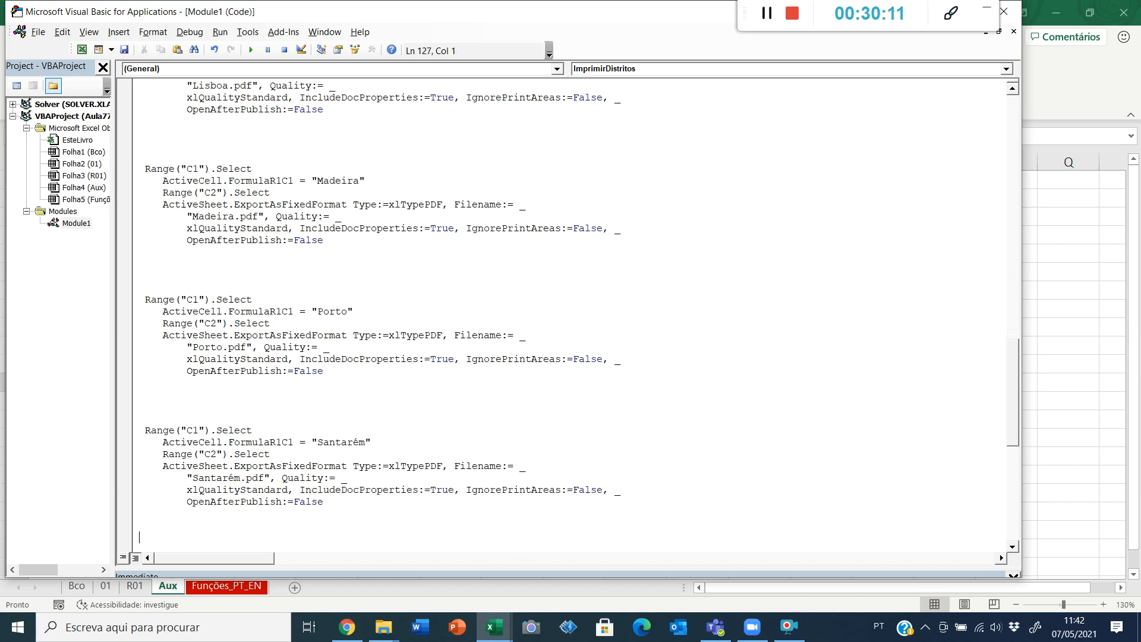
key(Down)
key(Down)
key(Down)
key(Down)
key(Down)
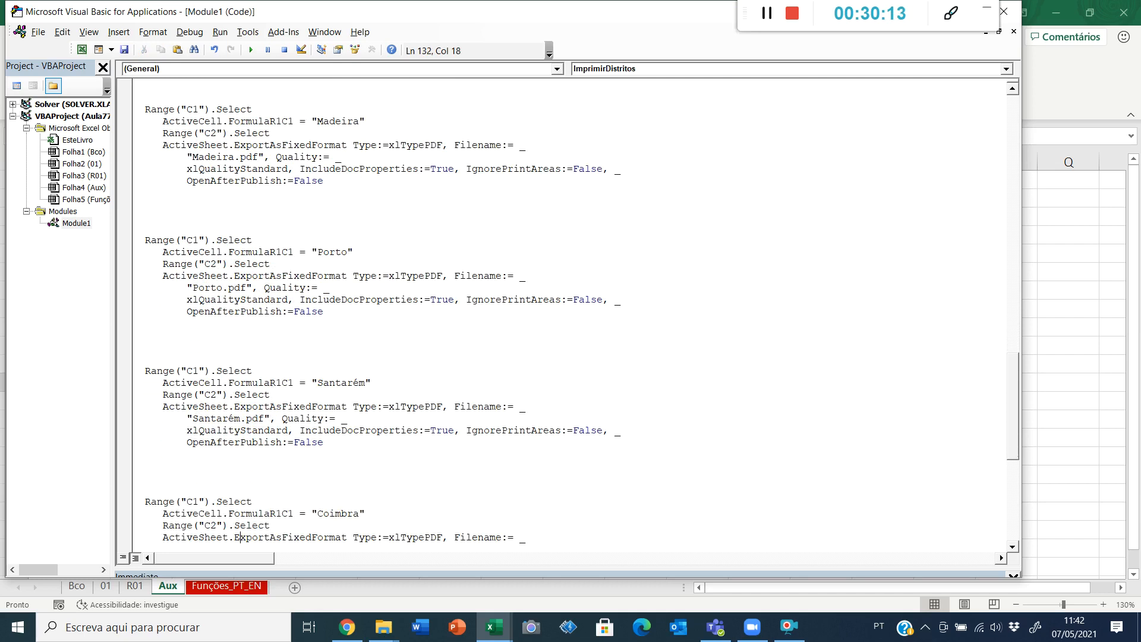
key(Left)
key(ctrl+shift+Left)
key(alt+Tab)
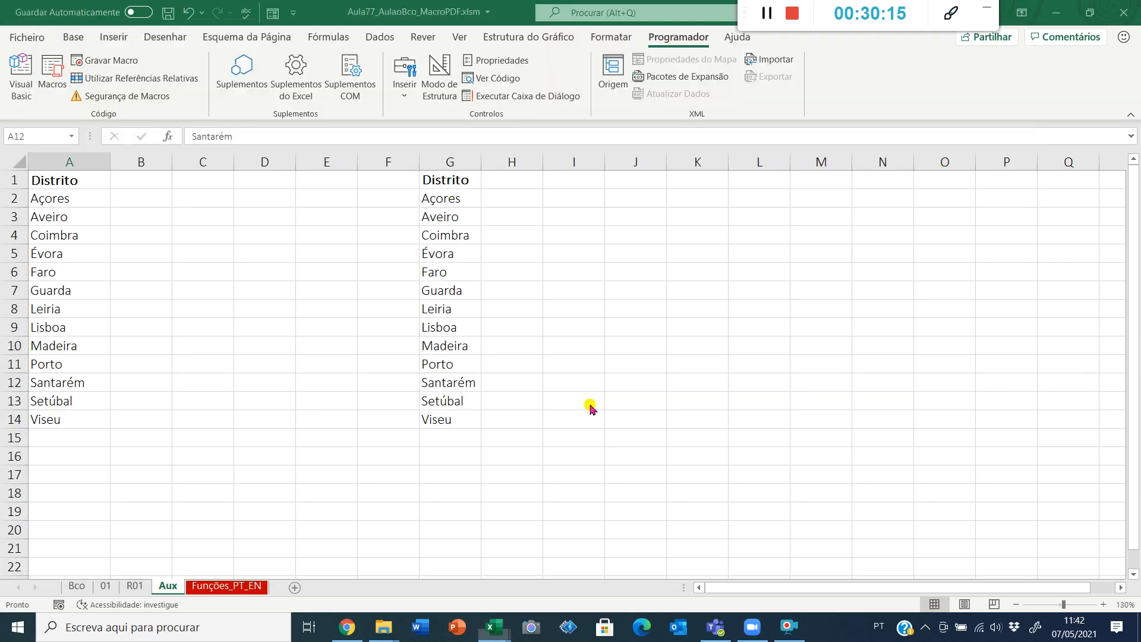
key(alt+Tab)
text(Se)
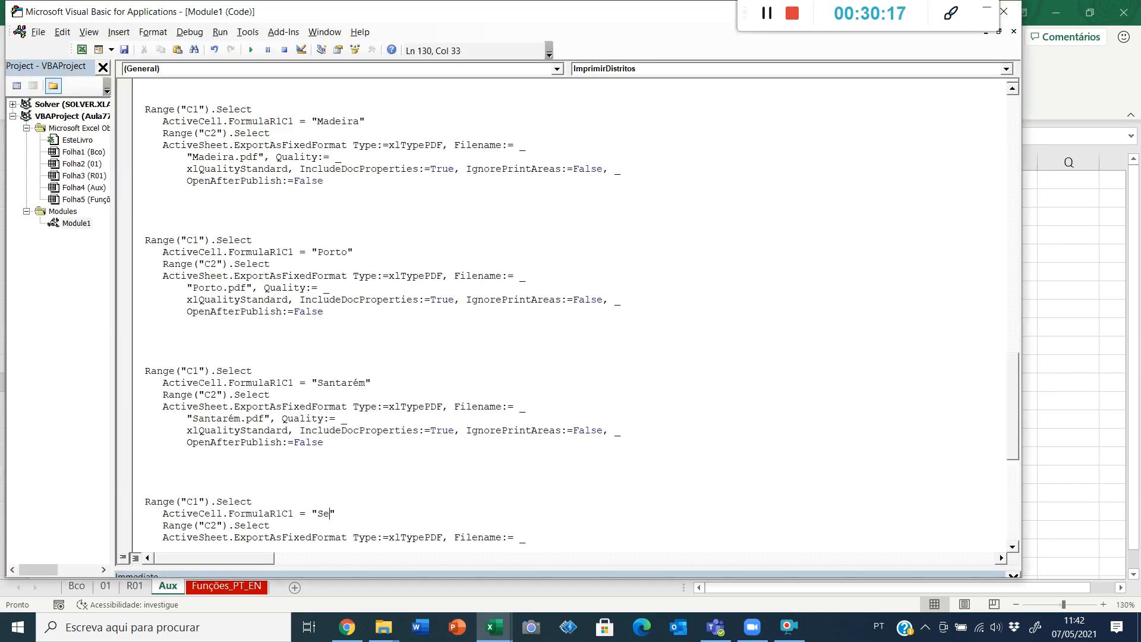
Copy the district name into the Setúbal block's PDF file name so it reads Setúbal.pdf.
key(ctrl+shift+Left)
key(ctrl+c)
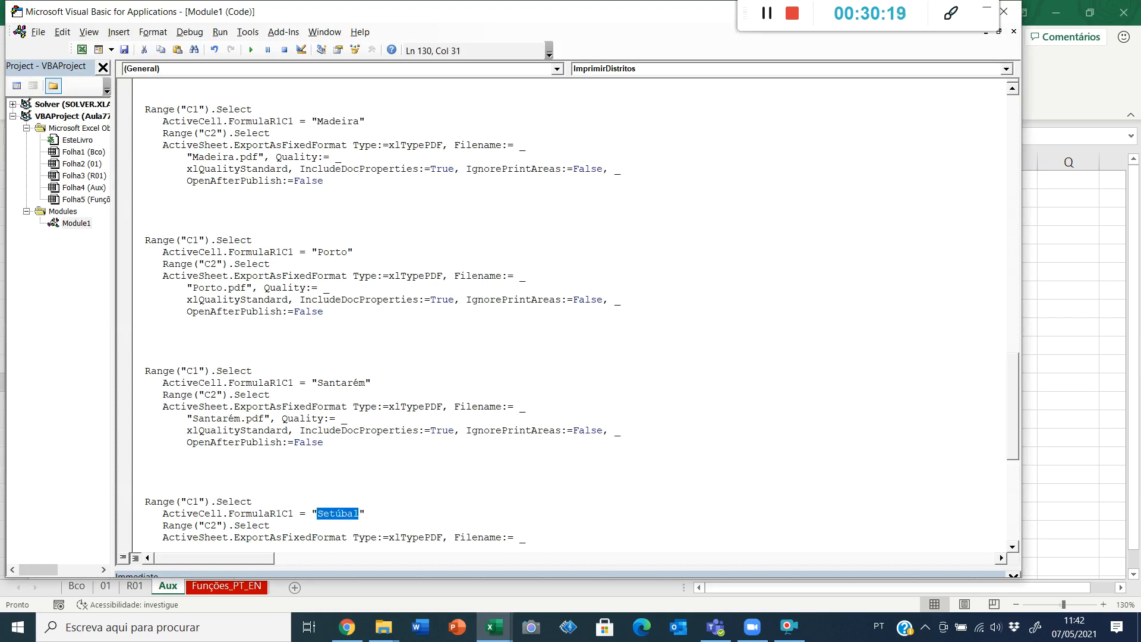
key(Down)
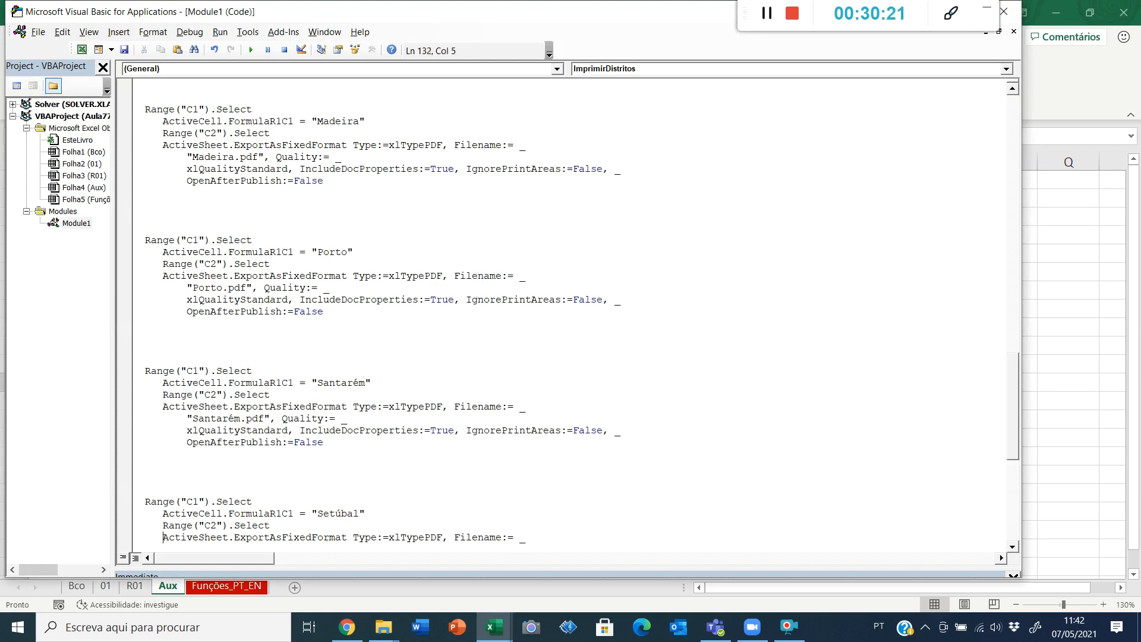
key(Down)
key(Right)
key(ctrl+shift+Right)
key(ctrl+v)
Set the C1 value in the last remaining Coimbra block, after Setúbal, to Viseu.
key(Down)
key(Down)
key(Down)
key(Down)
key(Down)
key(Down)
key(Down)
key(Down)
key(Down)
key(Down)
key(Down)
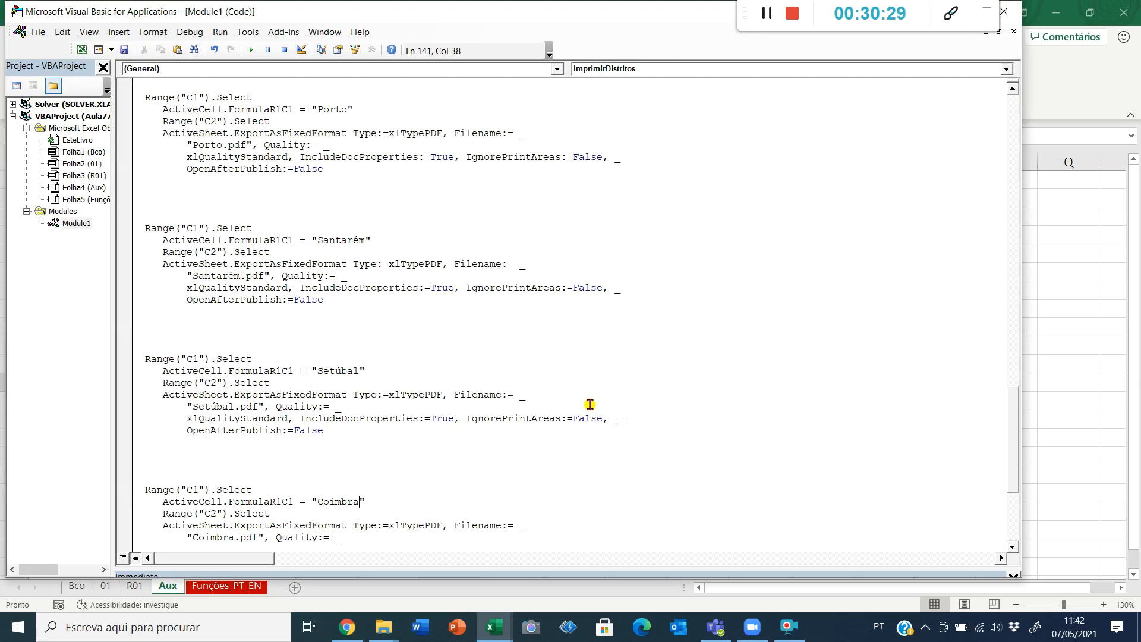
key(ctrl+shift+Left)
text(V)
Copy the district name into the Viseu block's PDF file name so it reads Viseu.pdf.
key(ctrl+shift+Left)
key(ctrl+c)
key(Down)
key(Down)
key(ctrl+shift+Right)
key(ctrl+v)
Delete the whole Macro2 procedure below the End Sub of ImprimirDistritos.
key(Down)
key(Down)
key(Down)
key(Down)
key(Down)
key(Down)
key(End)
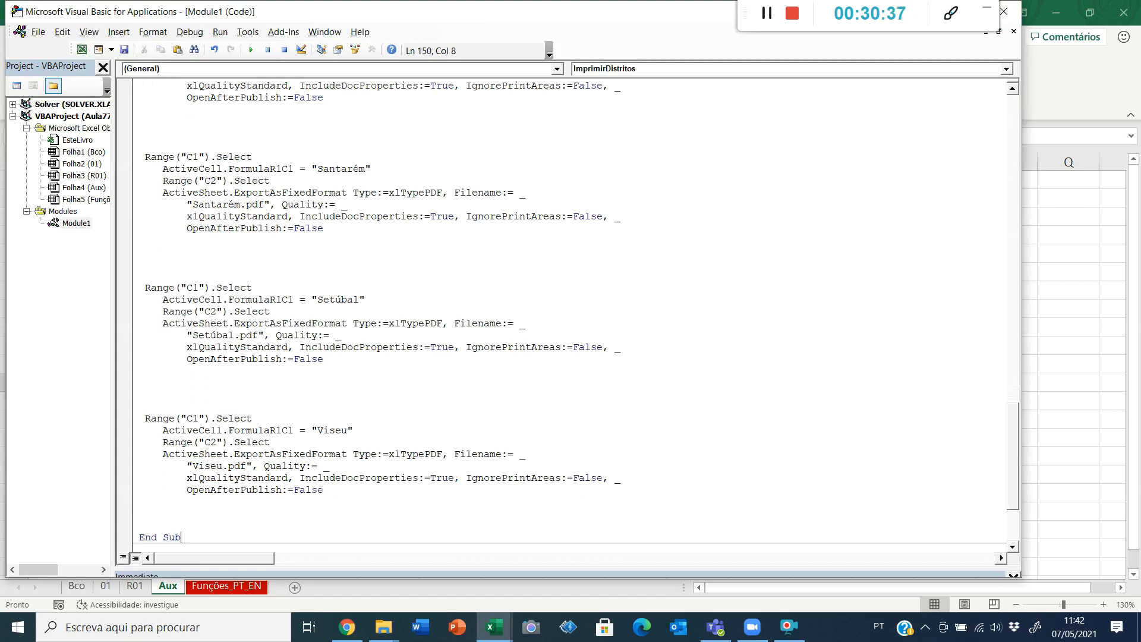
key(Down)
key(Down)
key(Up)
key(Down)
key(Home)
key(shift+Down)
key(shift+Down)
key(shift+Down)
key(shift+Down)
key(shift+Down)
key(shift+Down)
key(shift+Down)
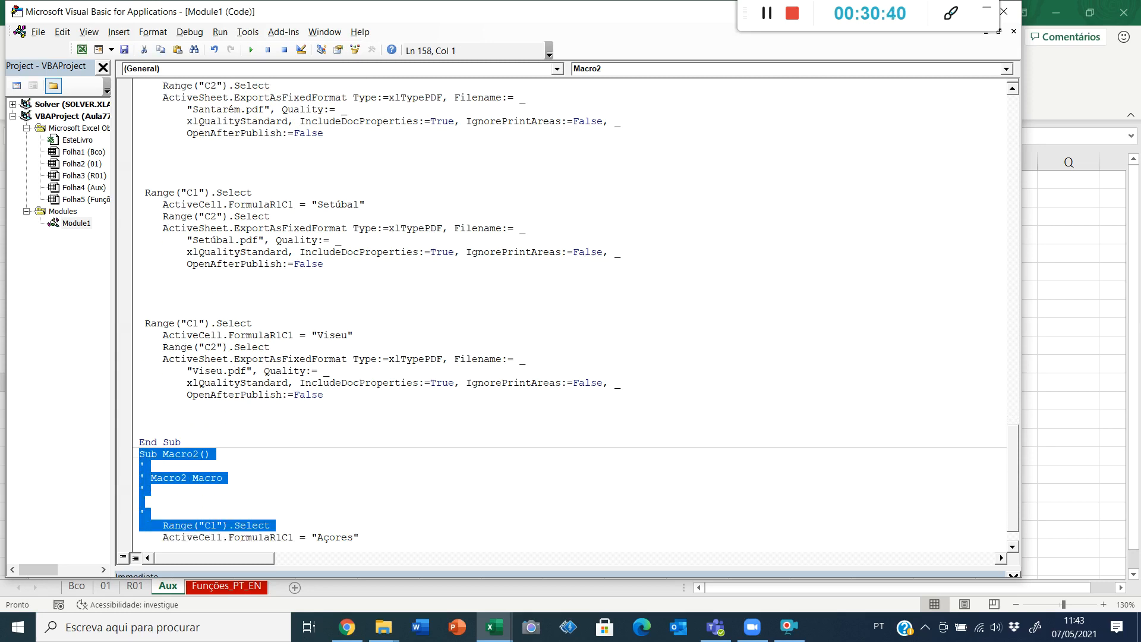
key(shift+Down)
key(shift+Down)
key(shift+Down)
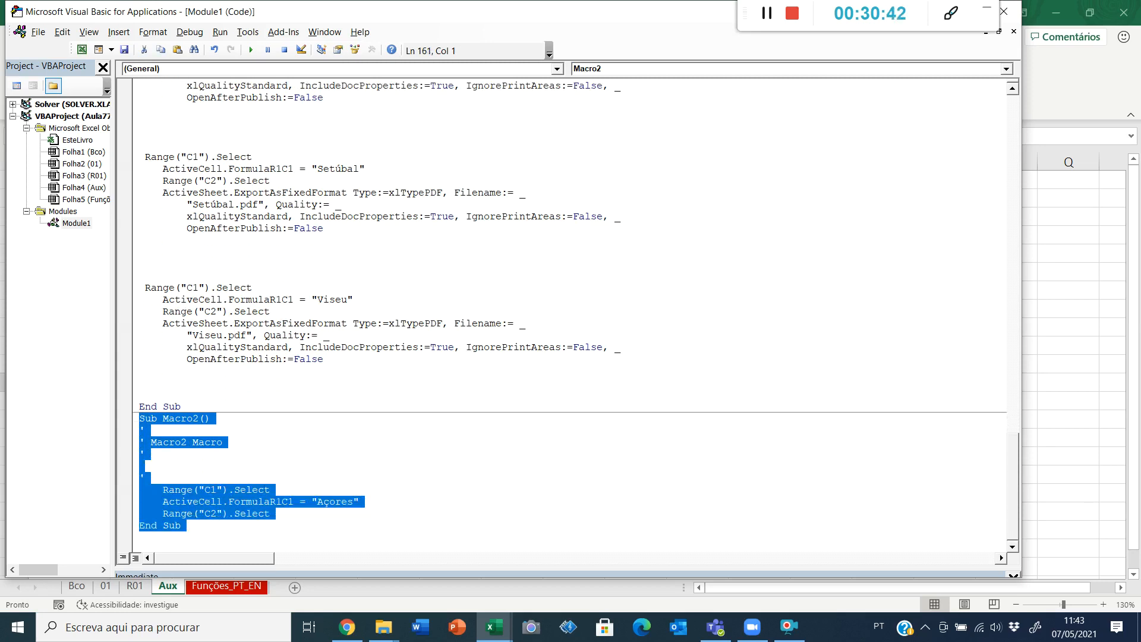
key(Delete)
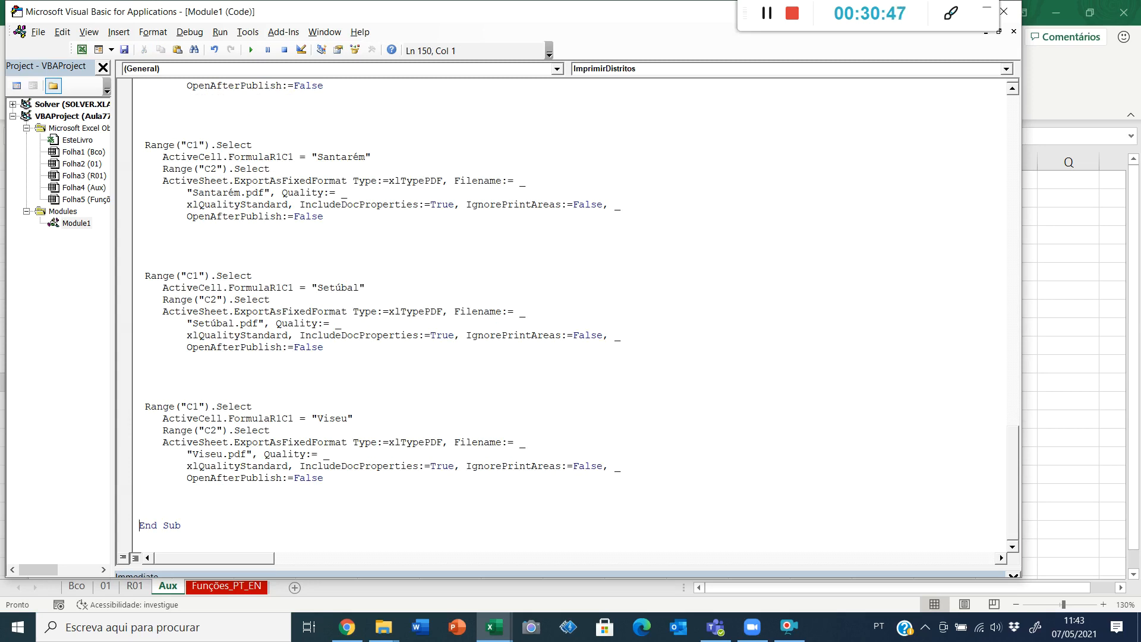
Review the ImprimirDistritos macro from its Sub line through all district blocks to End Sub.
key(shift+Down)
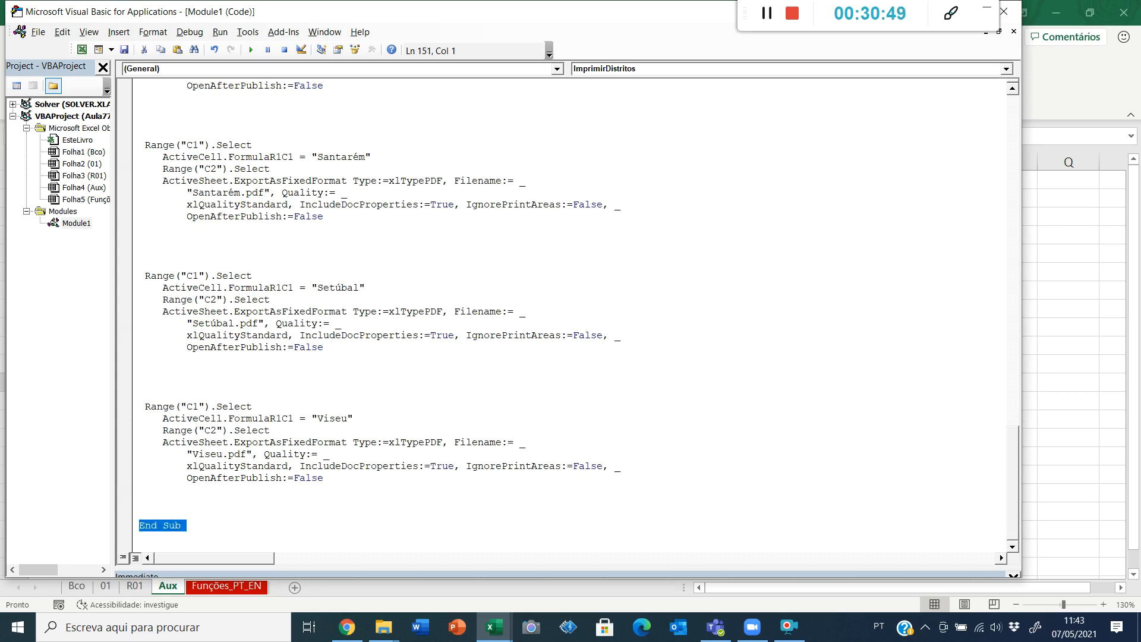
click(420, 339)
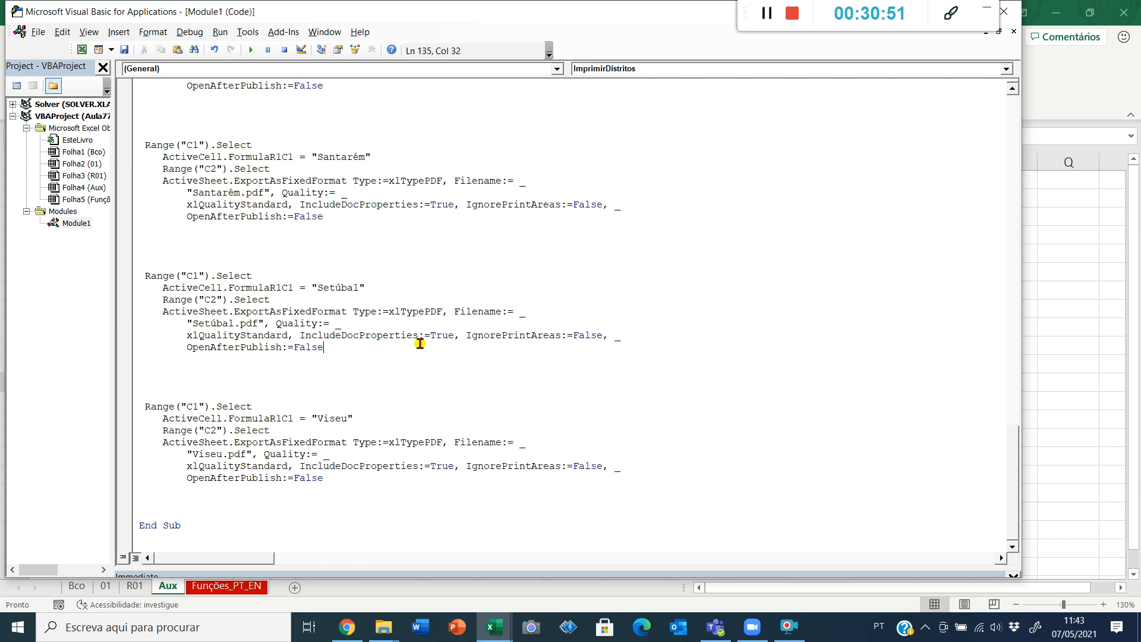
key(ctrl+Home)
double_click(148, 84)
double_click(173, 87)
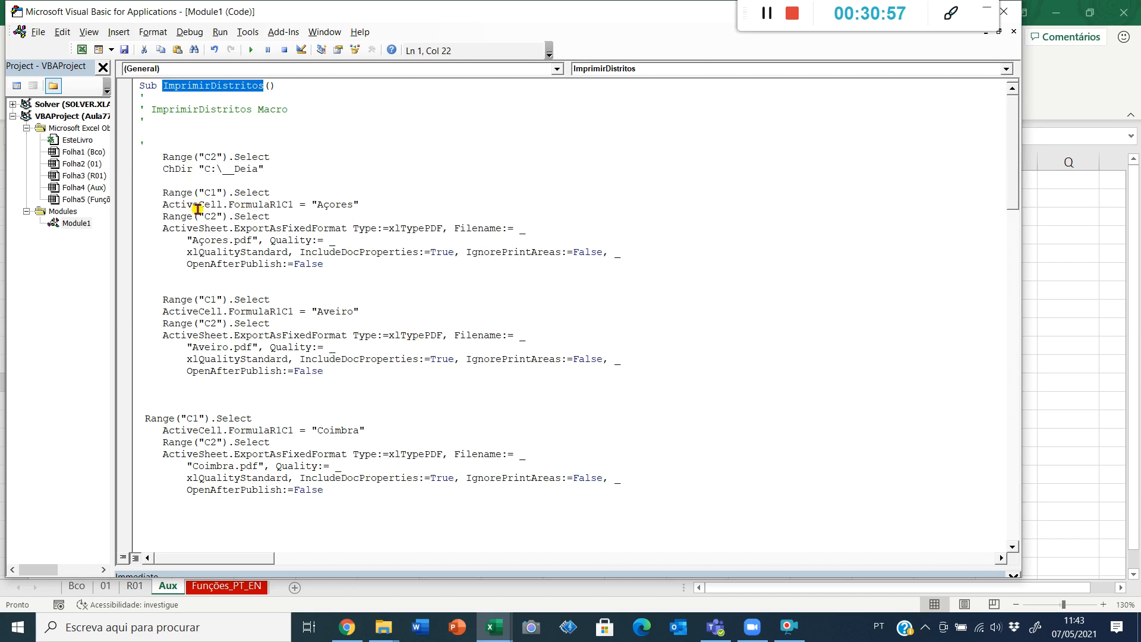
scroll(198, 208, down, 20)
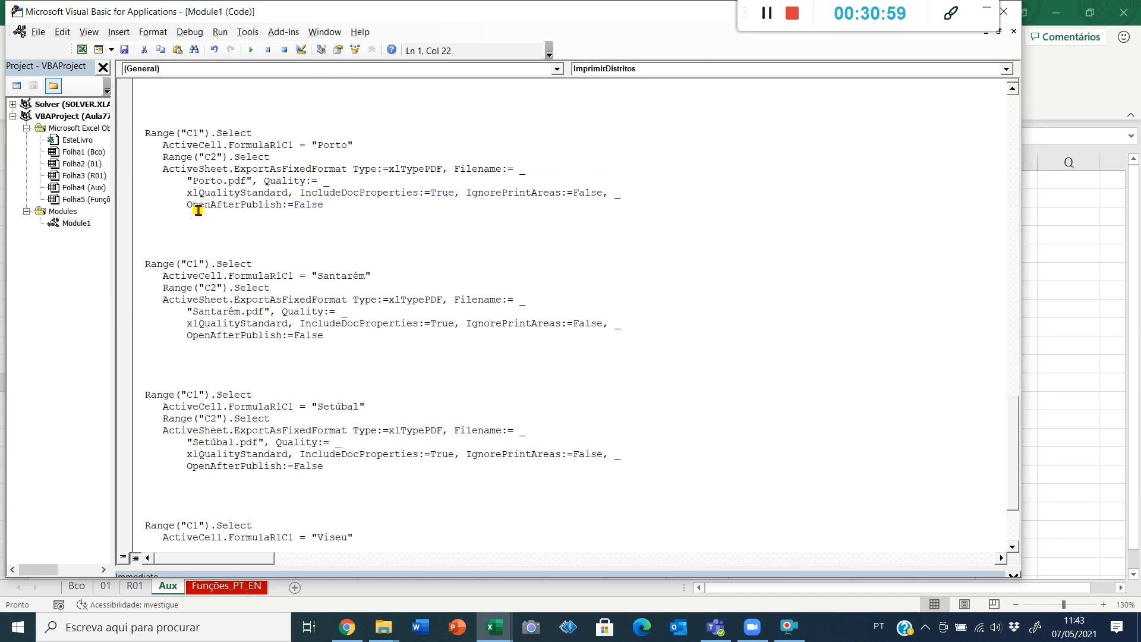
scroll(198, 211, down, 3)
click(200, 526)
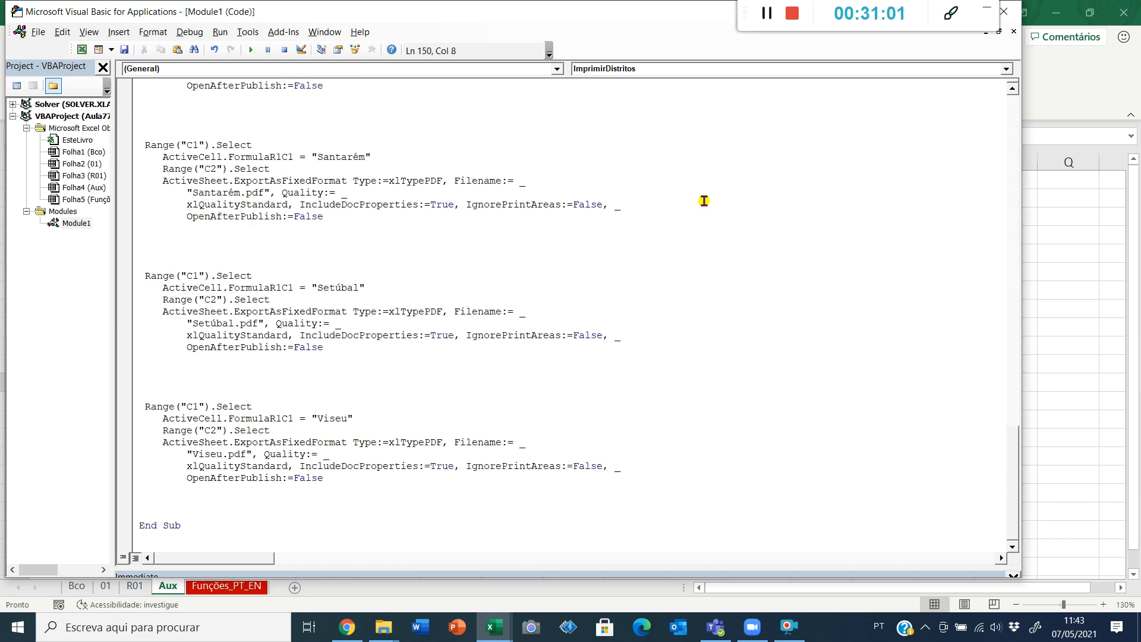
Close the code editor and go to sheet 01 of the workbook.
click(1010, 13)
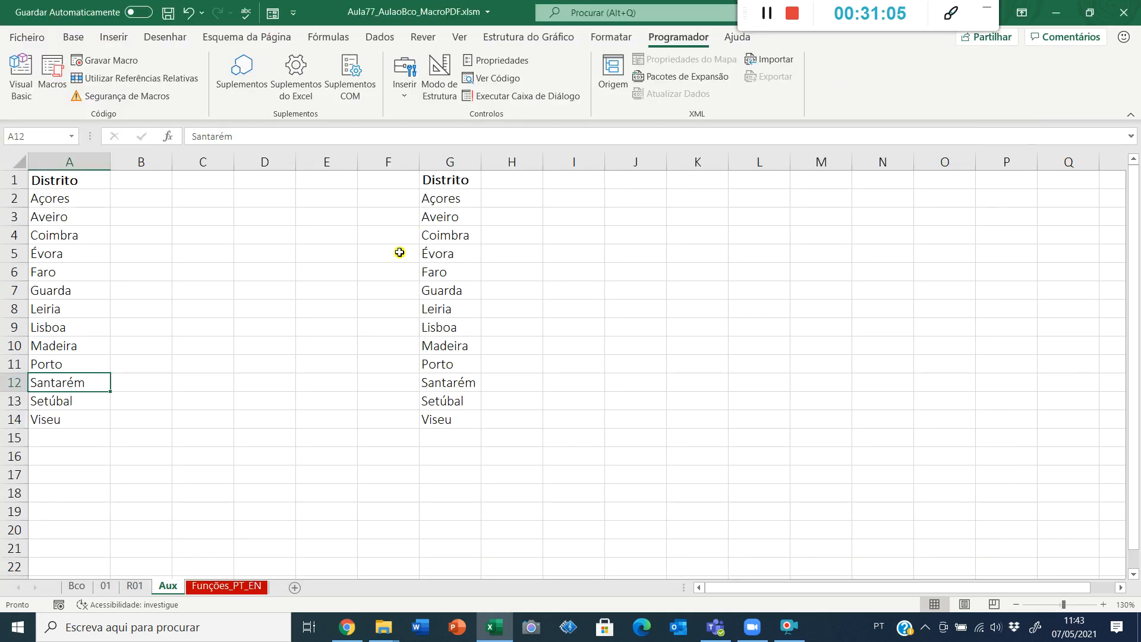
key(ctrl+Page_Up)
key(ctrl+Page_Up)
key(ctrl+Page_Up)
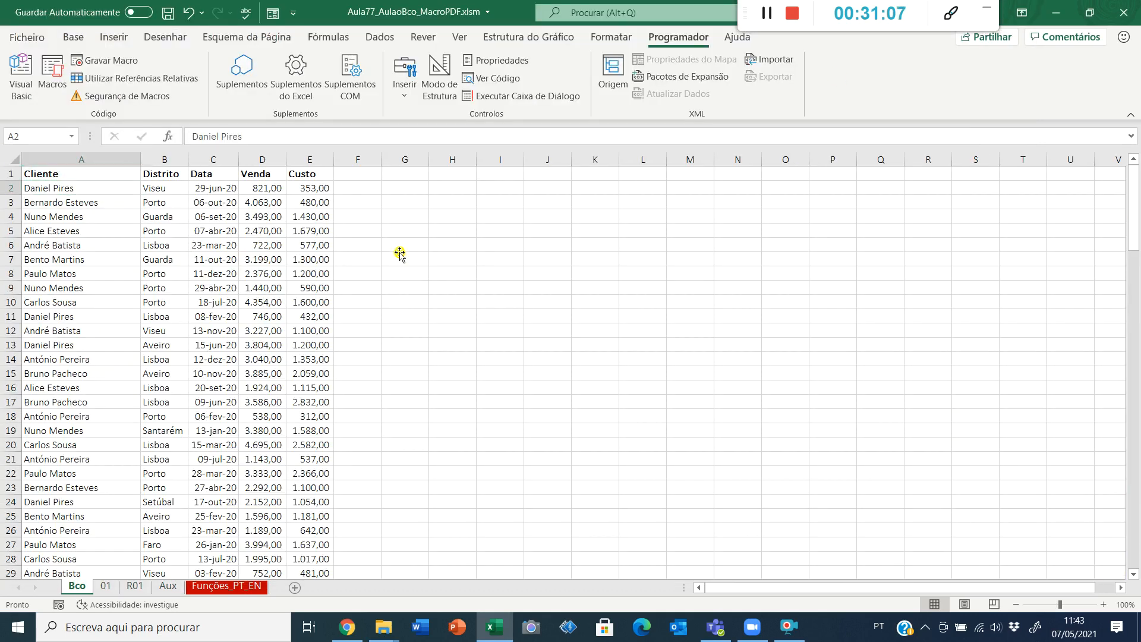
key(ctrl+Page_Down)
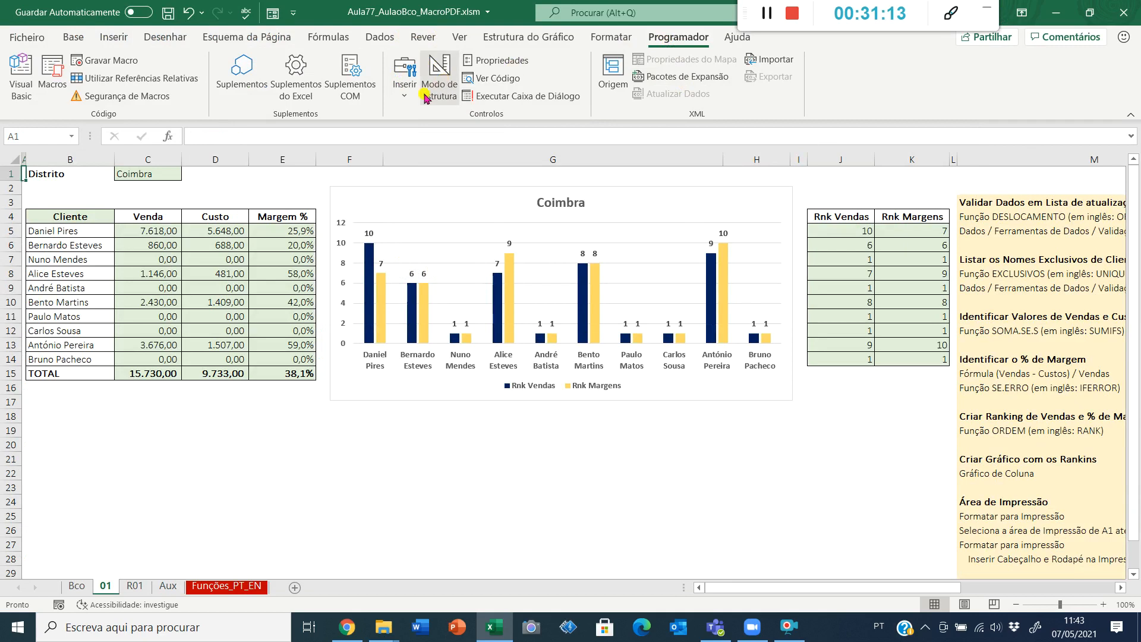
Insert a form control button above the Rnk Vendas and Rnk Margens columns and assign it the ImprimirDistritos macro.
click(407, 100)
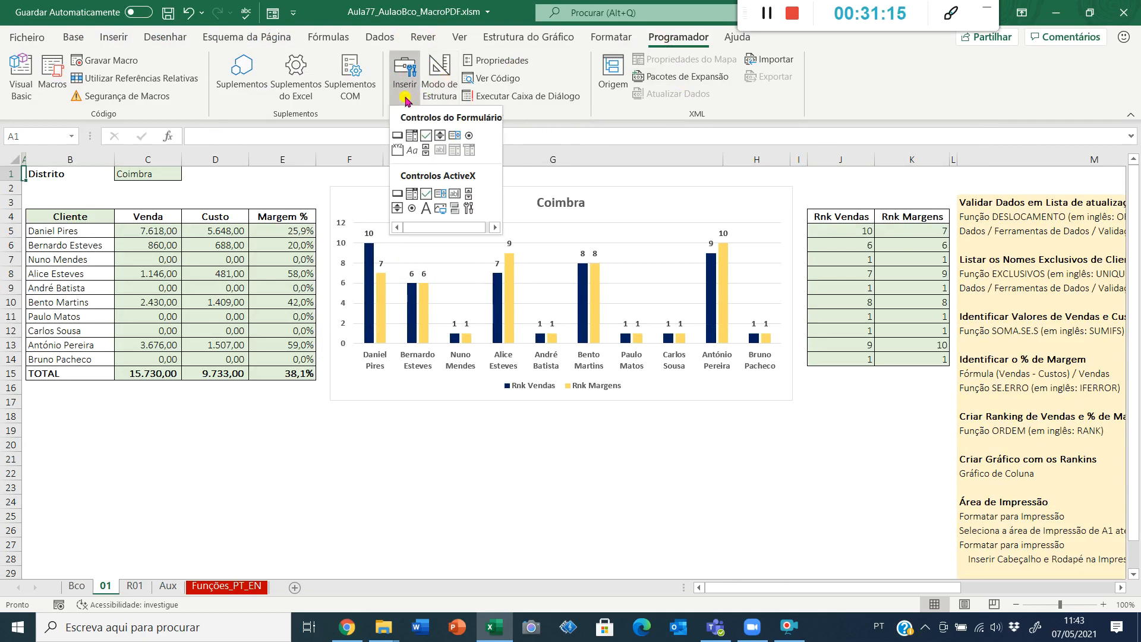
click(397, 132)
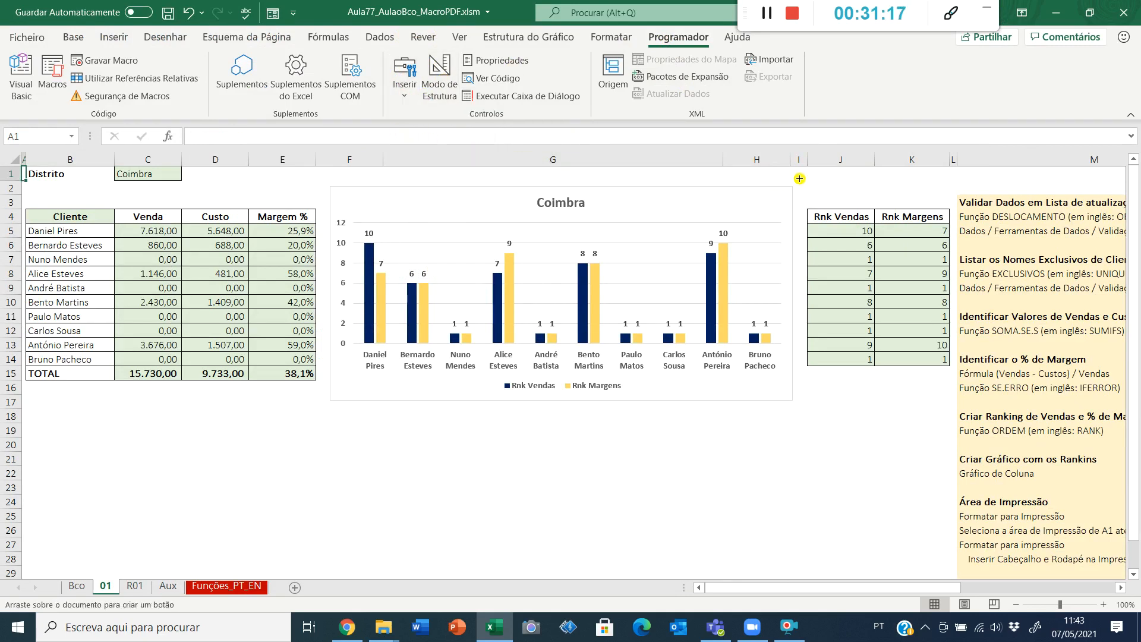
drag(808, 176, 917, 199)
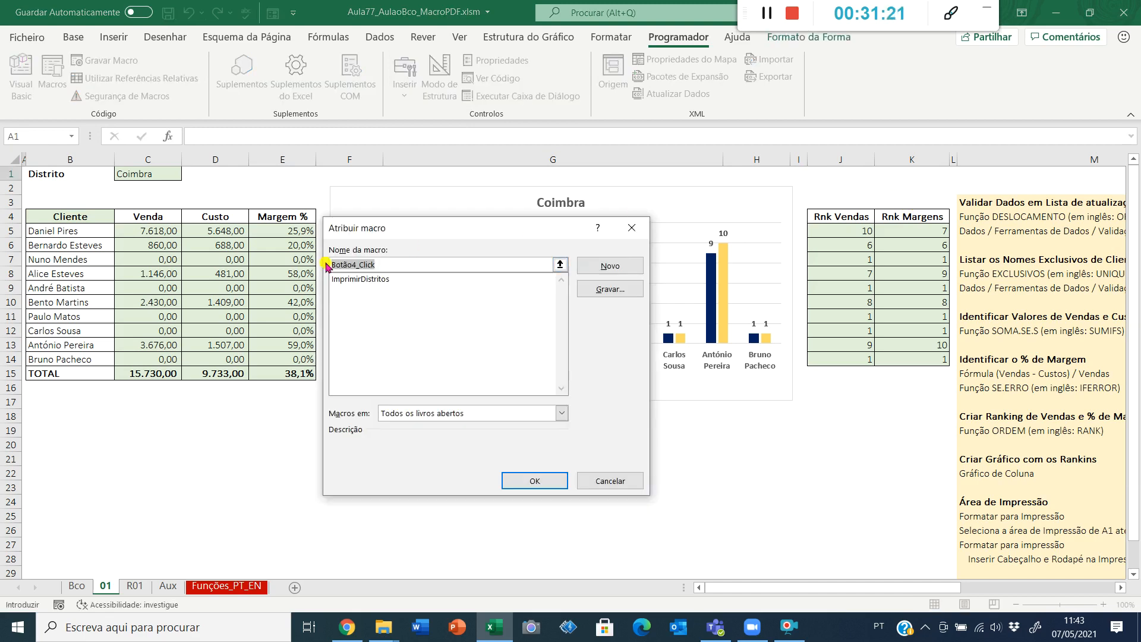
click(365, 279)
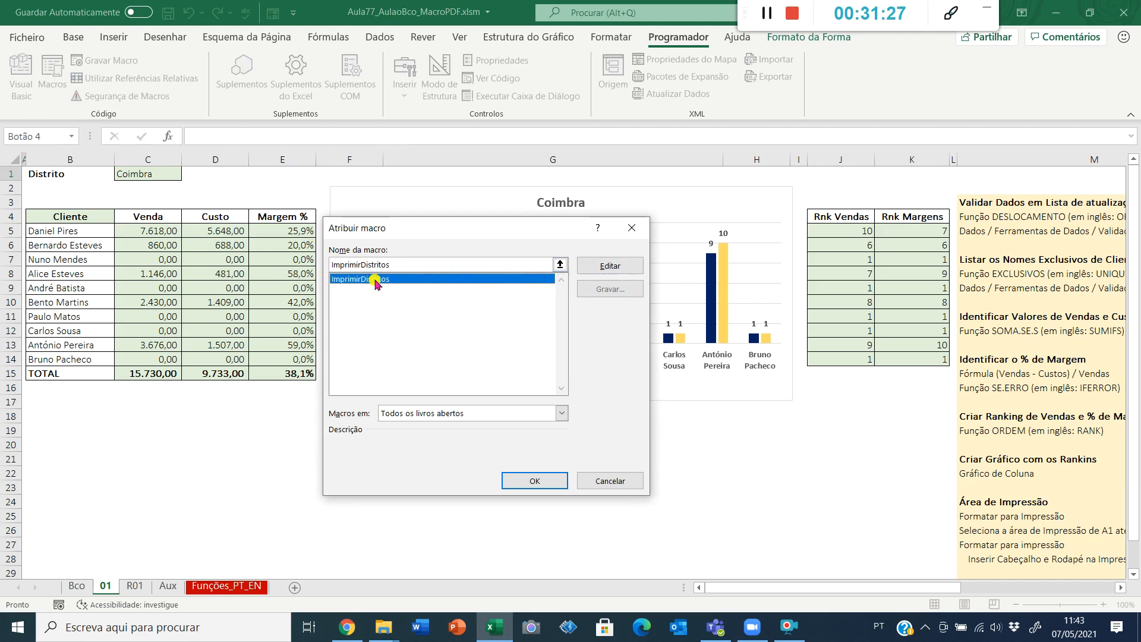
click(522, 481)
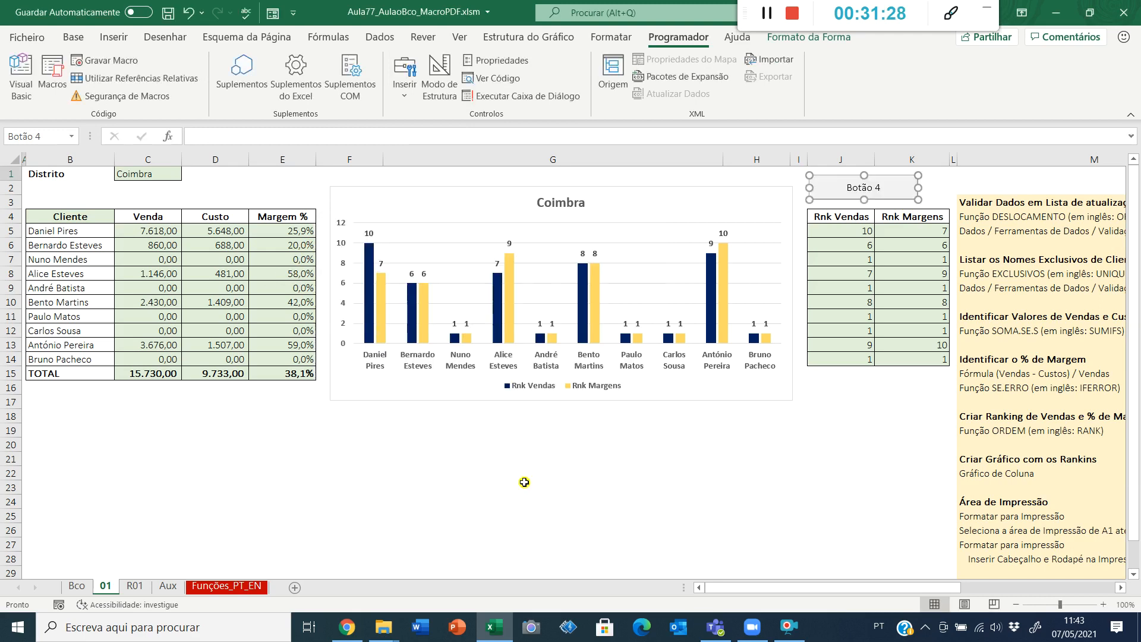
Caption the new button Gerar PDF and run its macro to export the district PDFs.
click(854, 187)
key(ctrl+a)
text(G)
text(ravar PDF)
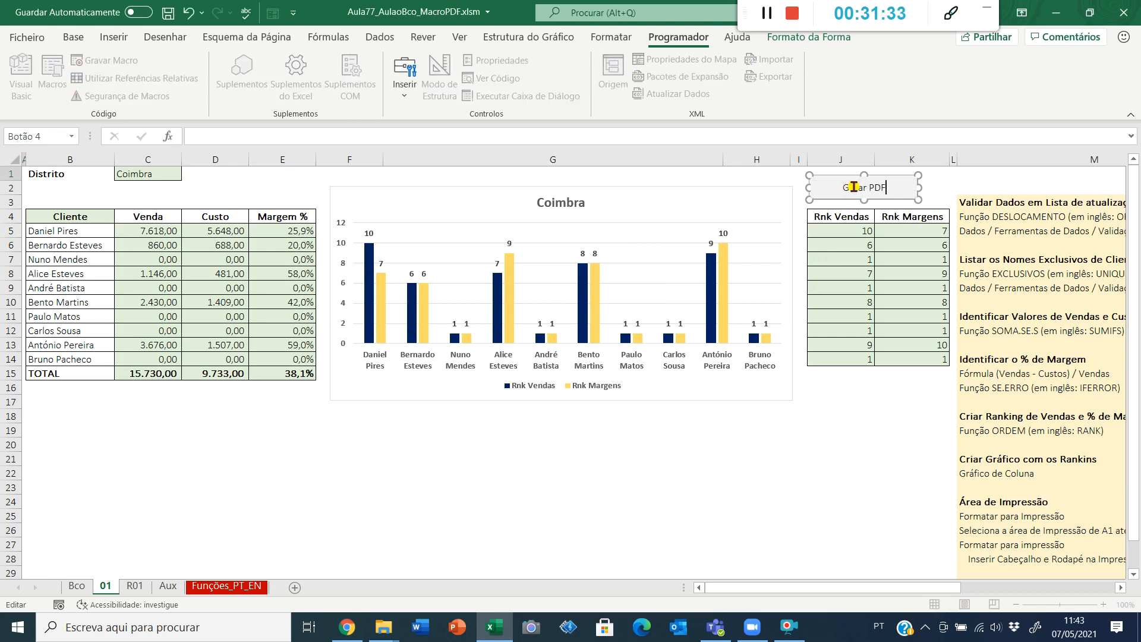
click(848, 475)
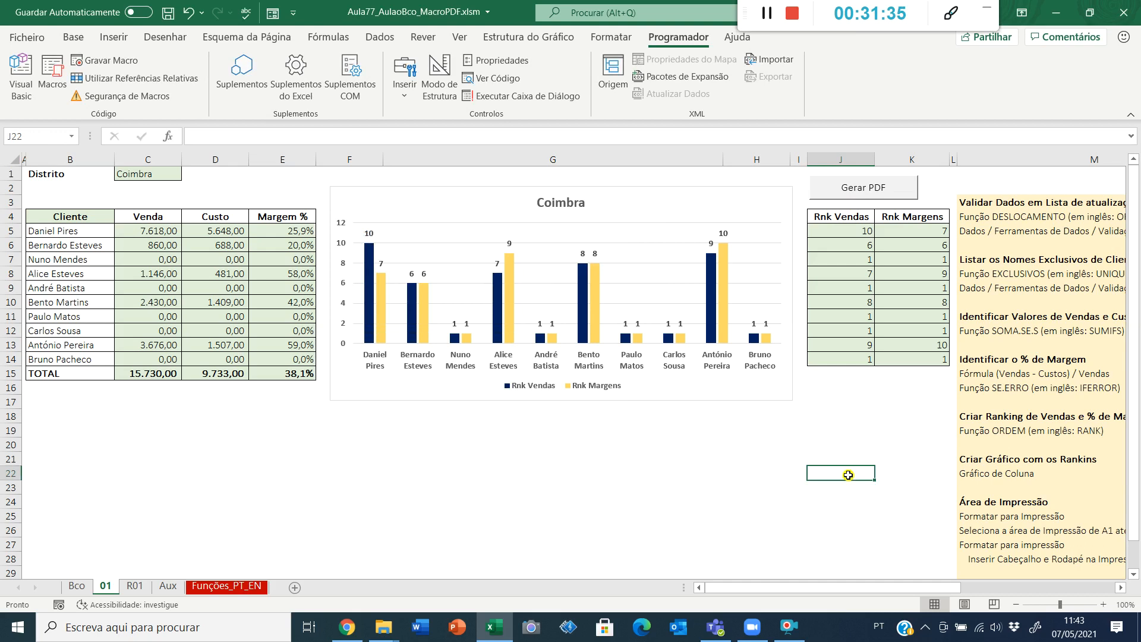
click(848, 186)
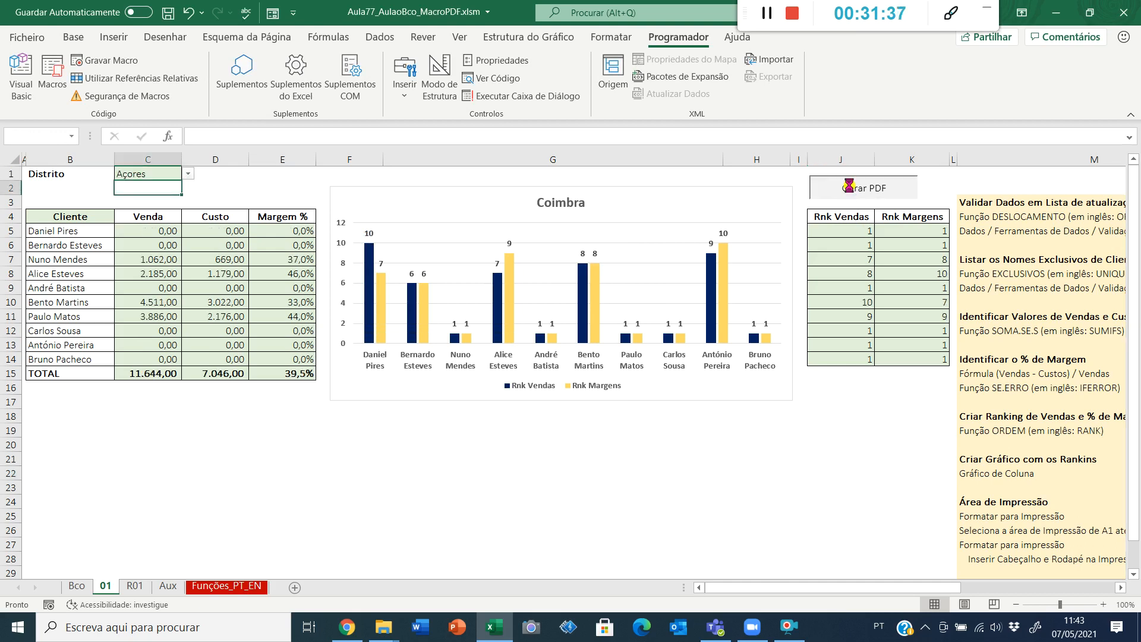
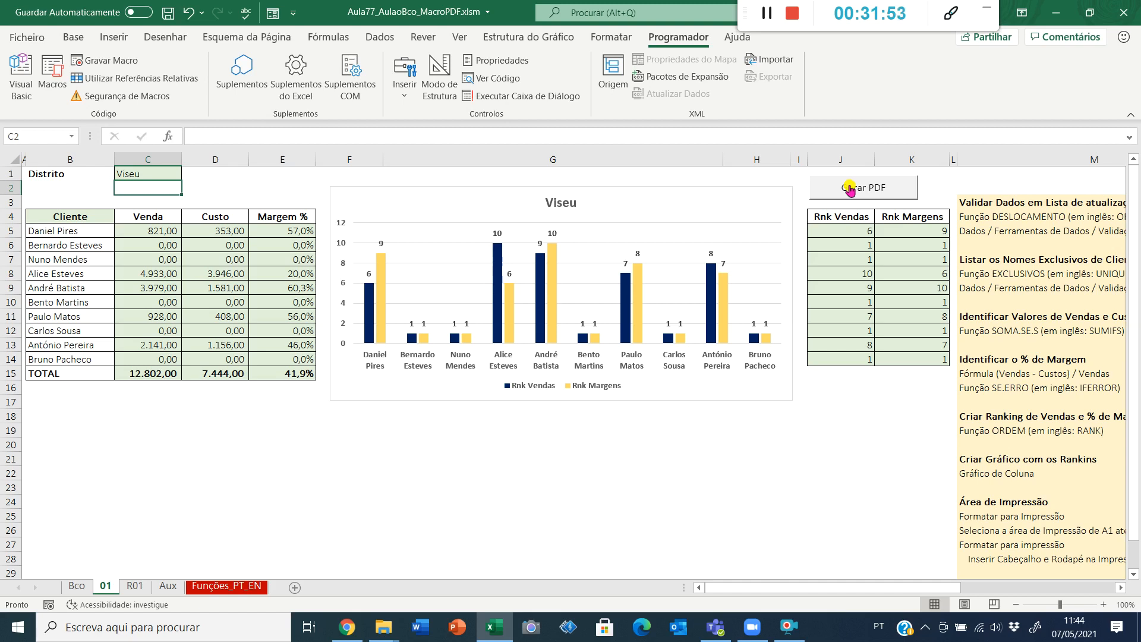
Switch to the __Deia folder in File Explorer and open Viseu.pdf to check the export, closing it when done.
key(alt+Tab)
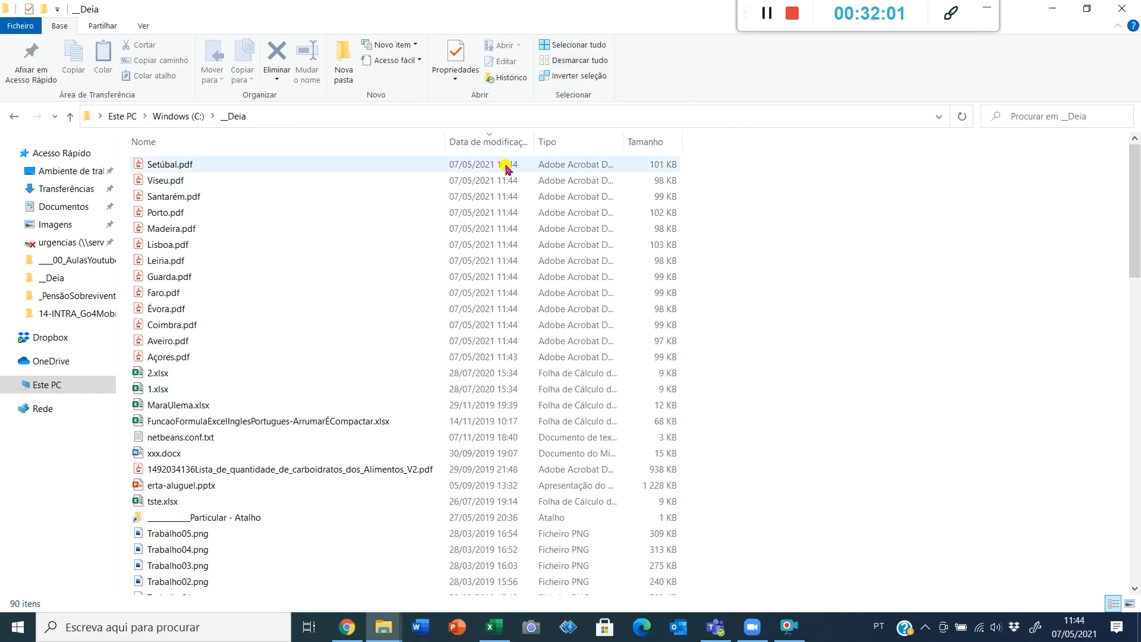
click(162, 181)
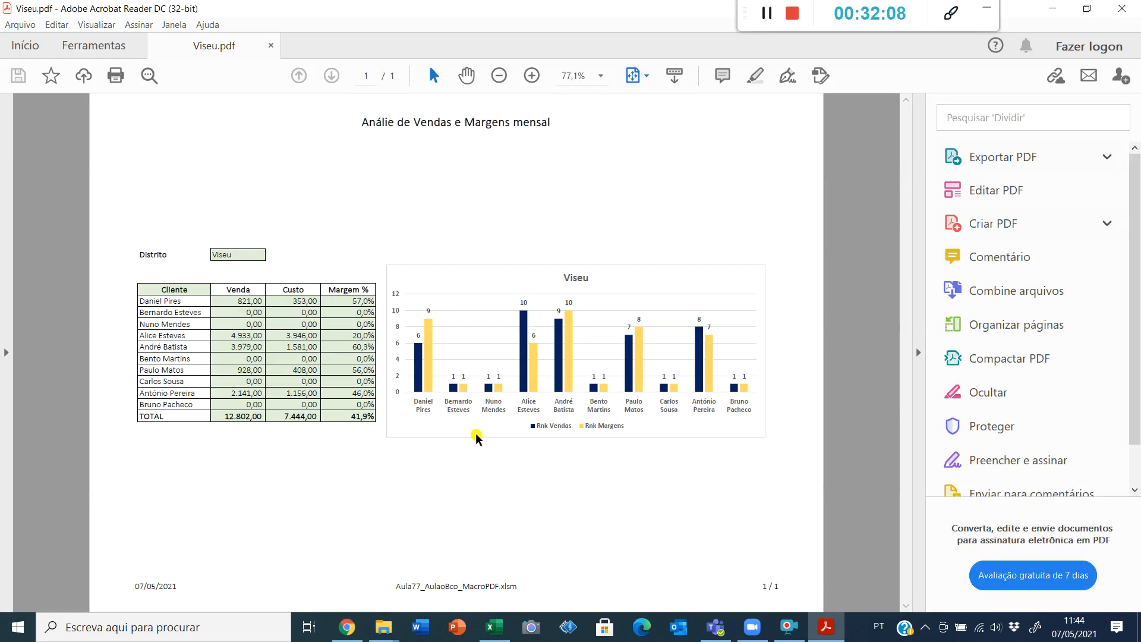
click(1122, 8)
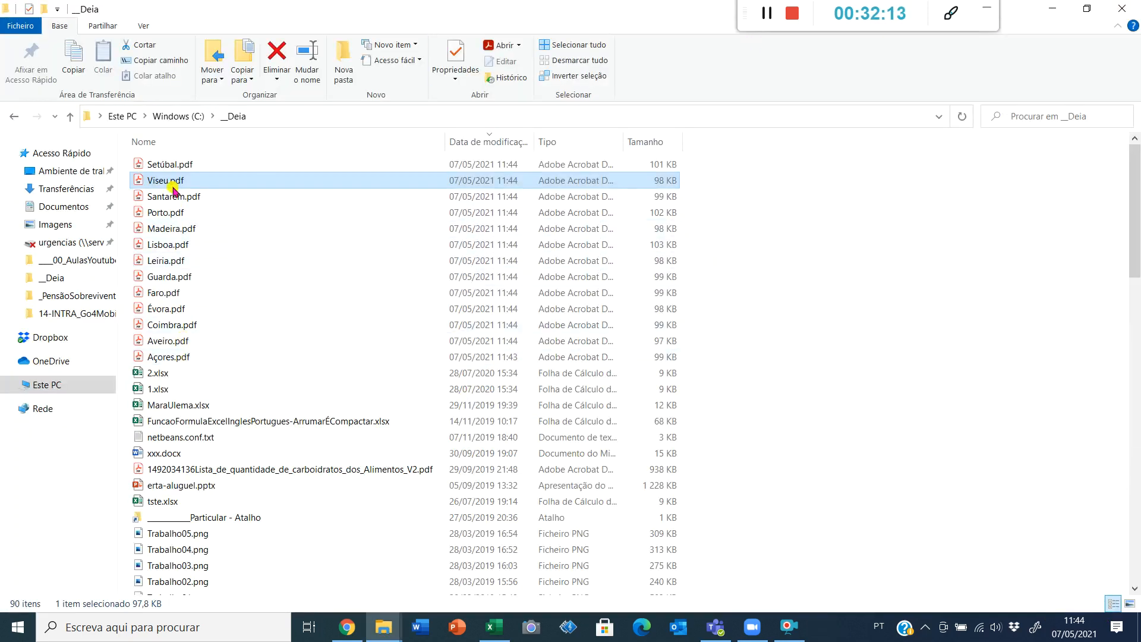
Sort the __Deia folder by name, open its ______Lixo subfolder and display that folder's full path.
click(160, 142)
scroll(191, 363, up, 18)
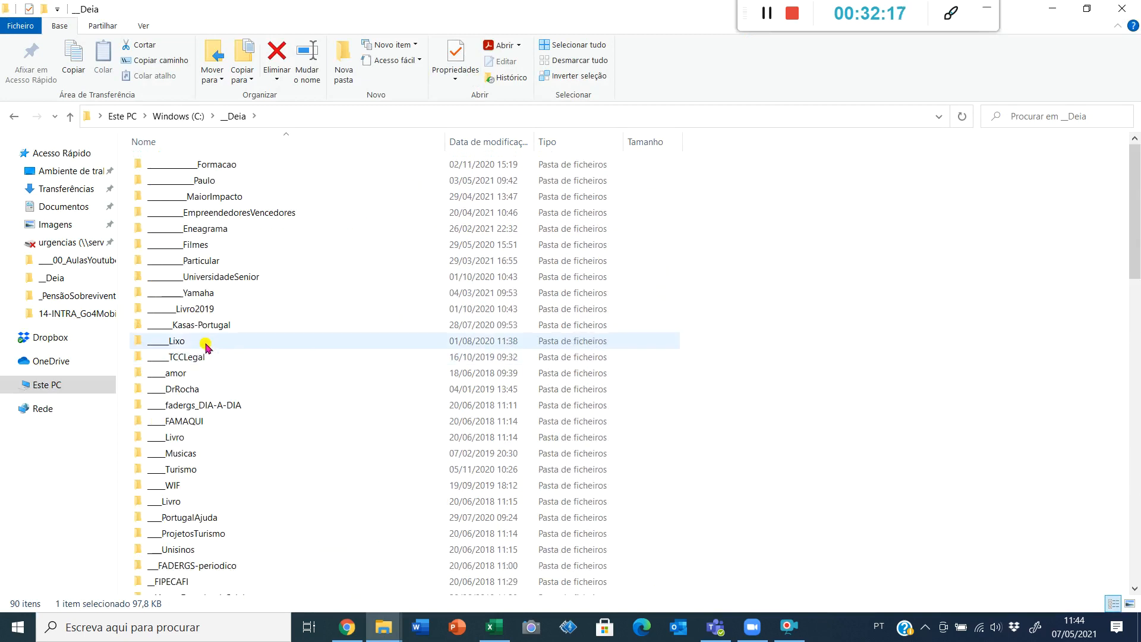
click(204, 343)
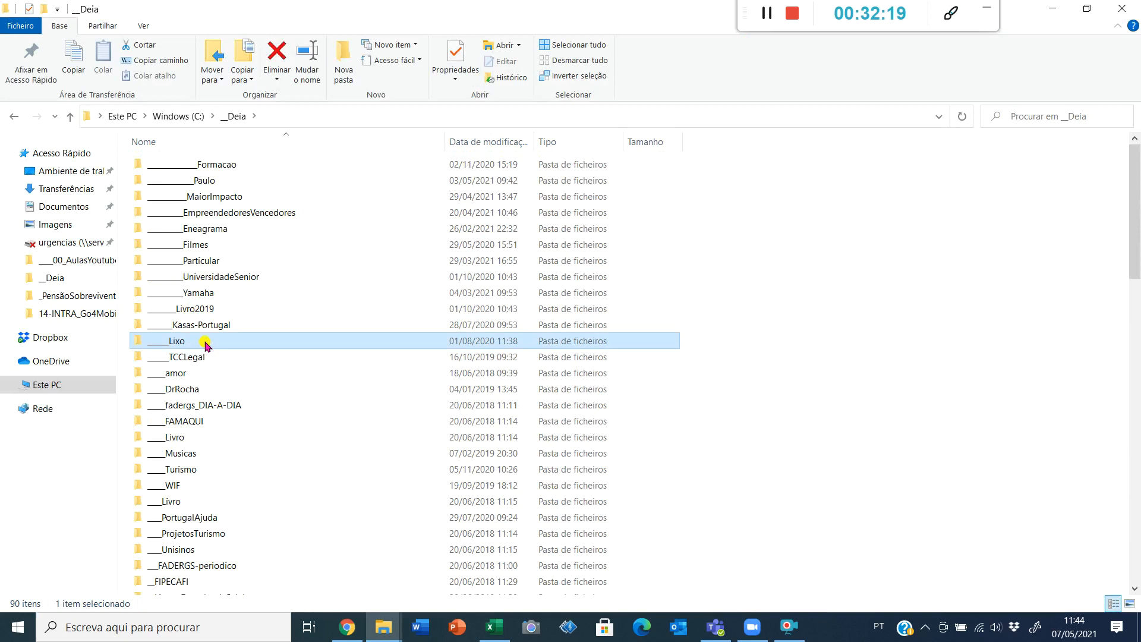
key(Return)
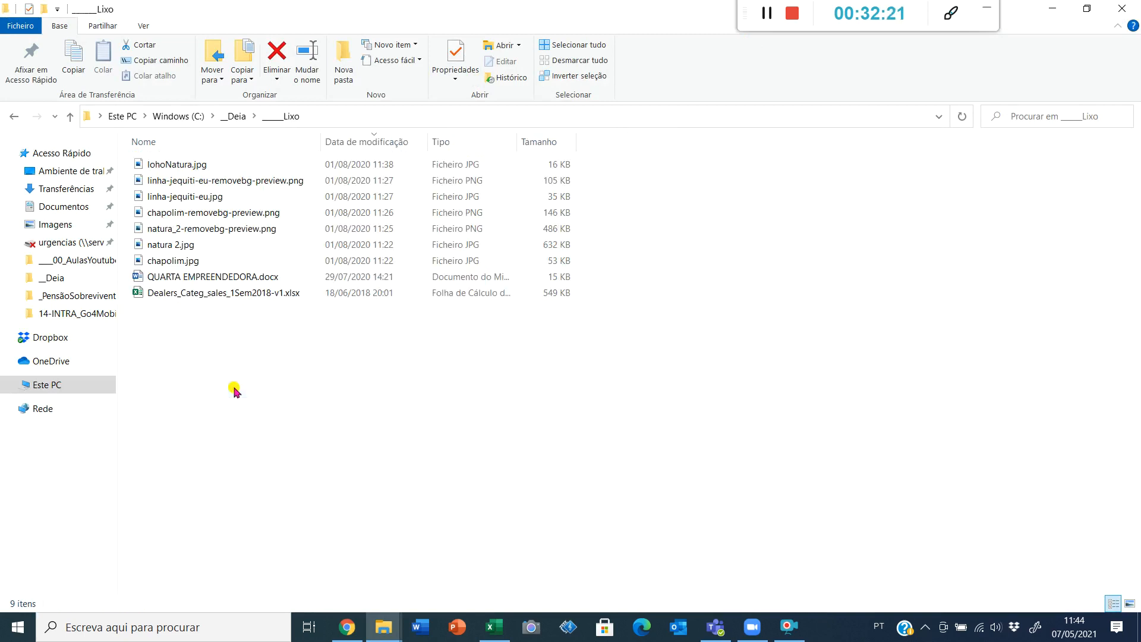
click(310, 117)
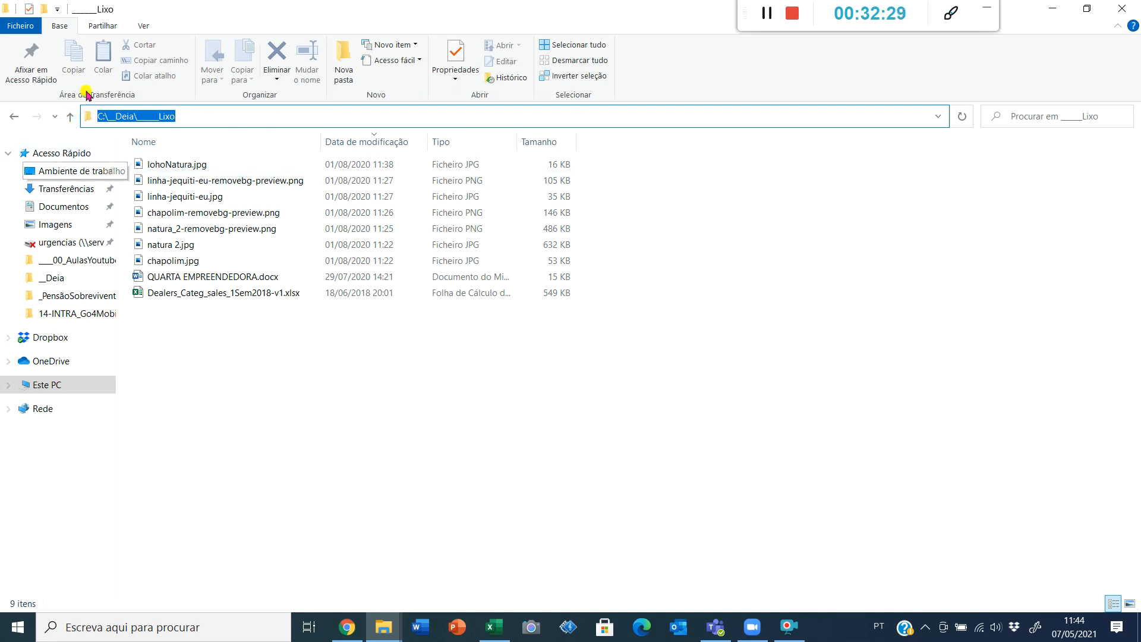
key(Escape)
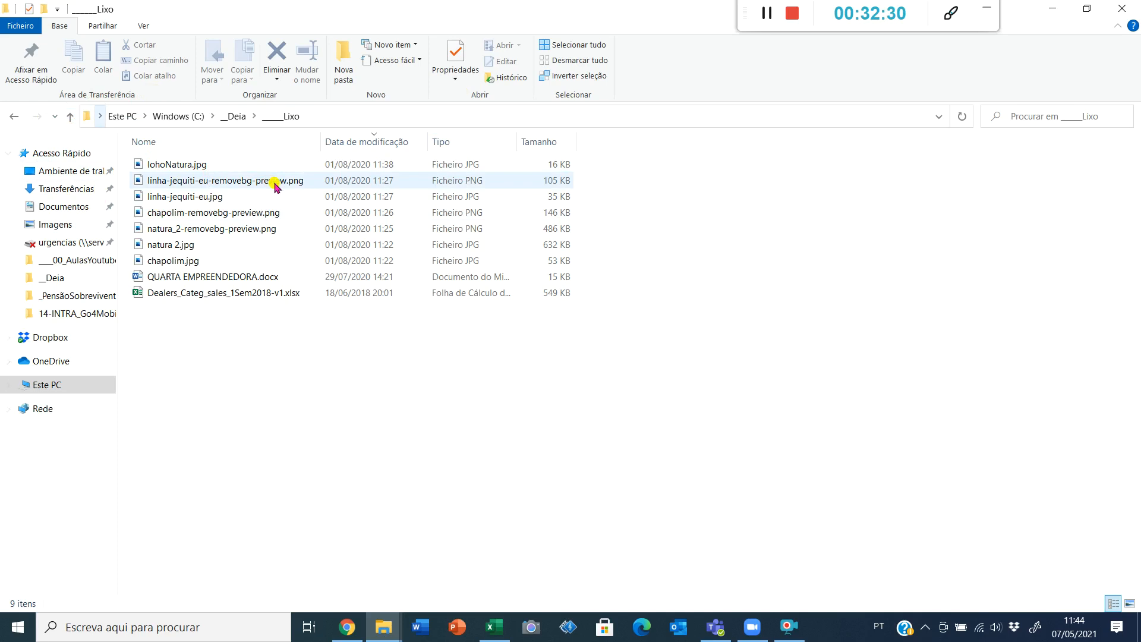
click(318, 119)
key(Escape)
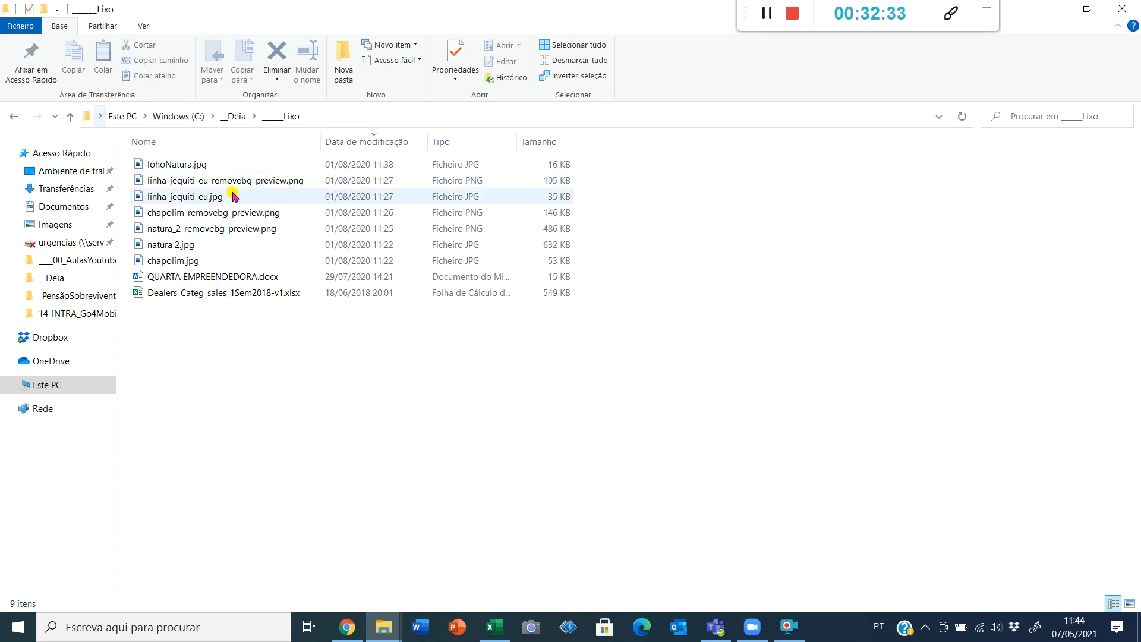
Switch to Excel, edit the ImprimirDistritos macro so its ChDir path is C:\__Deia\______Lixo, and close the code editor.
key(alt+Tab)
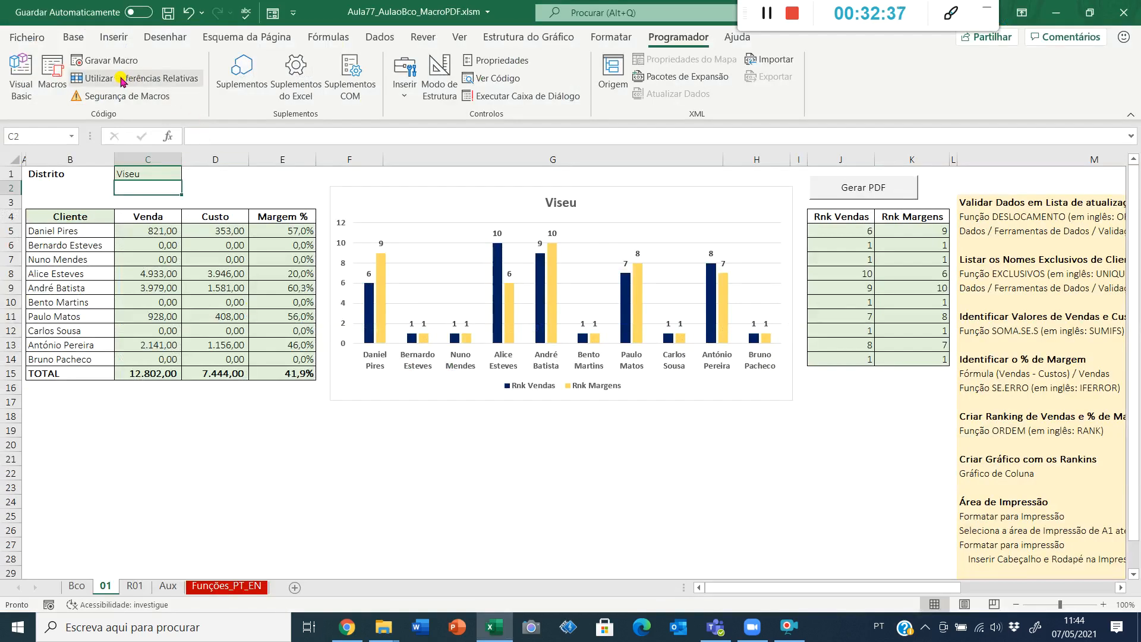
click(54, 69)
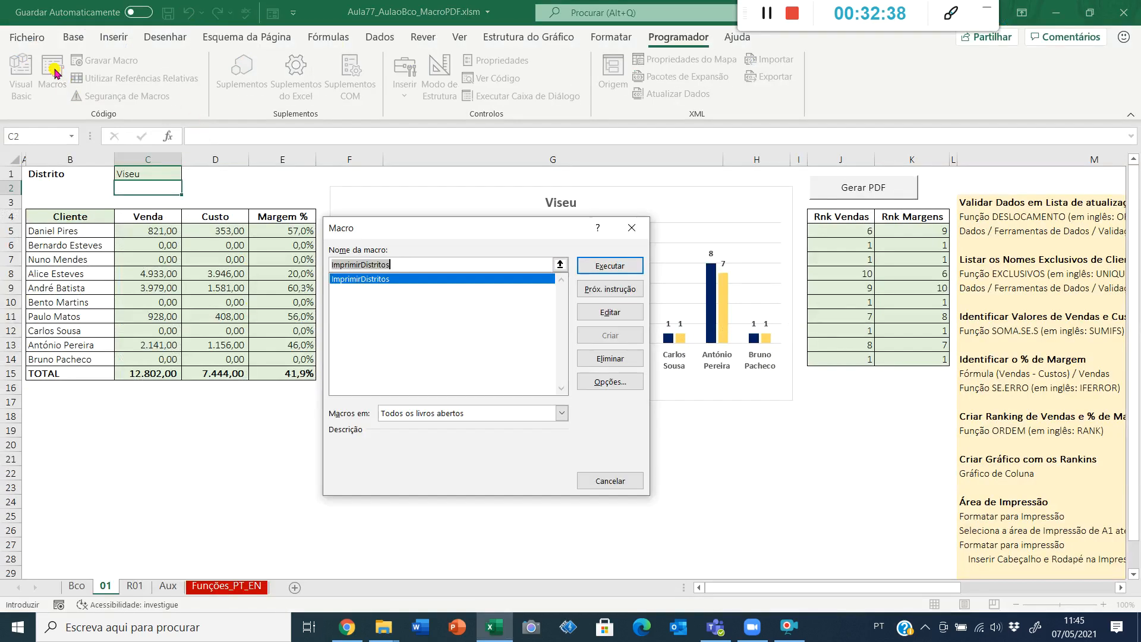
click(596, 321)
click(205, 170)
key(shift+Right)
key(shift+Right)
key(shift+Right)
key(shift+Right)
key(shift+Right)
key(shift+Right)
key(shift+Right)
key(shift+Right)
key(shift+Right)
key(shift+Right)
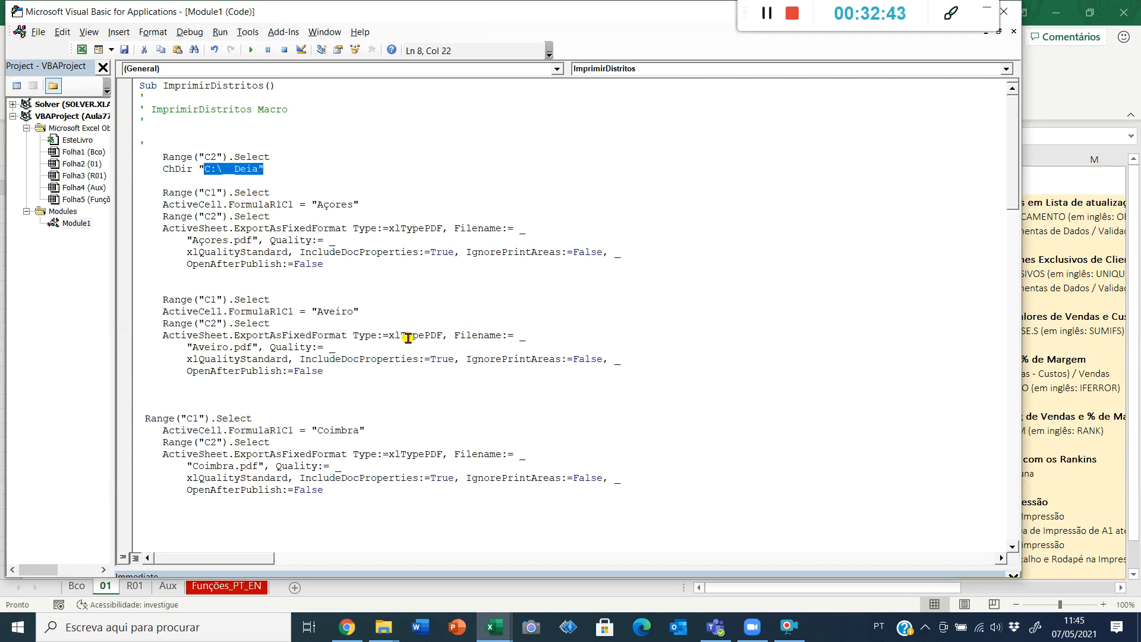
text(C:\__Deia\______Lixo)
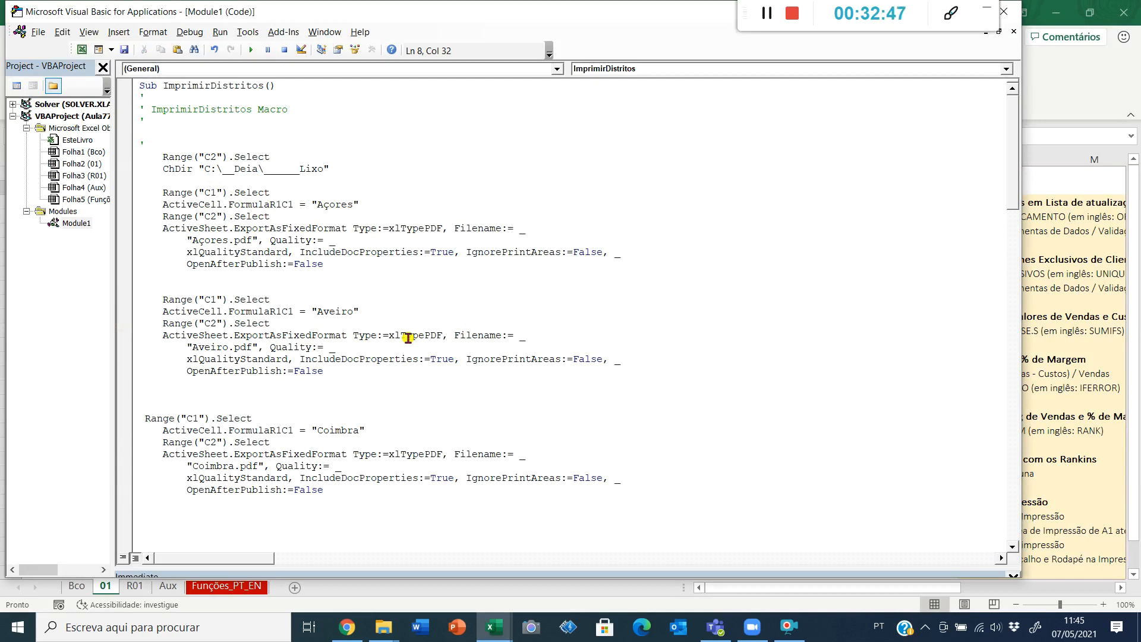
click(748, 4)
drag(749, 4, 637, 4)
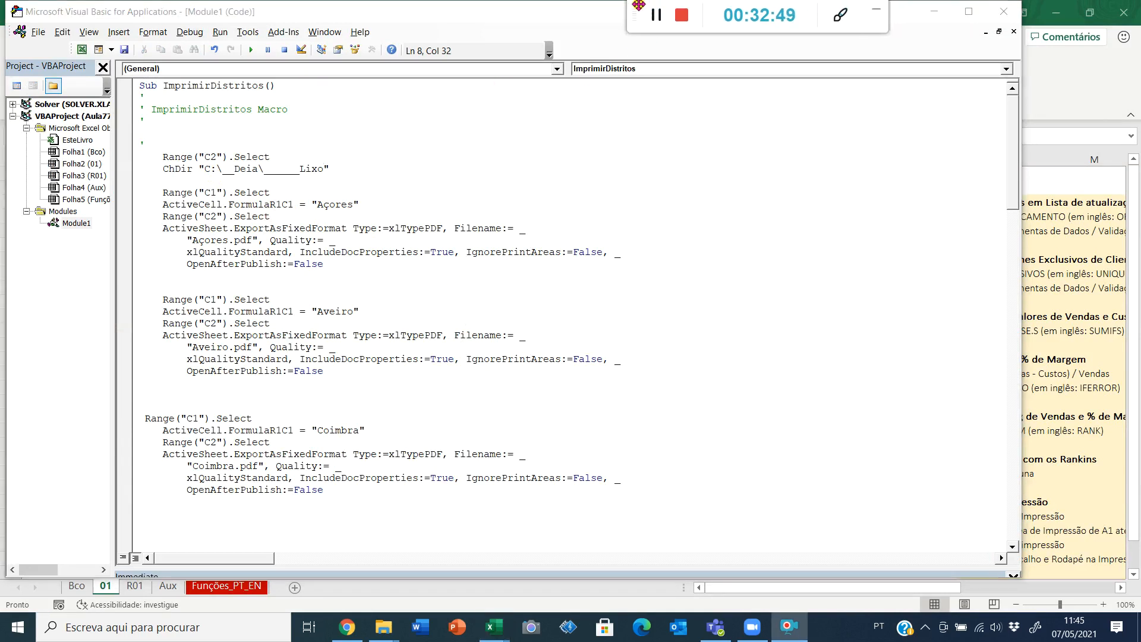
click(1003, 12)
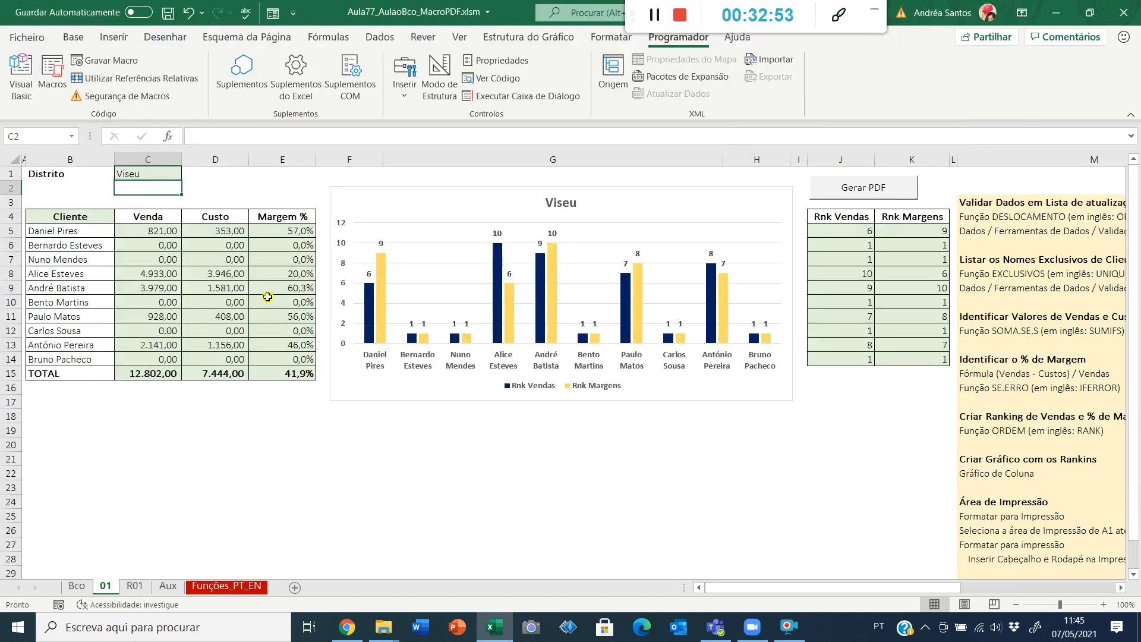
Run the Gerar PDF macro, switch to the ______Lixo folder in File Explorer and select the exported PDFs from Açores to Viseu.
click(261, 423)
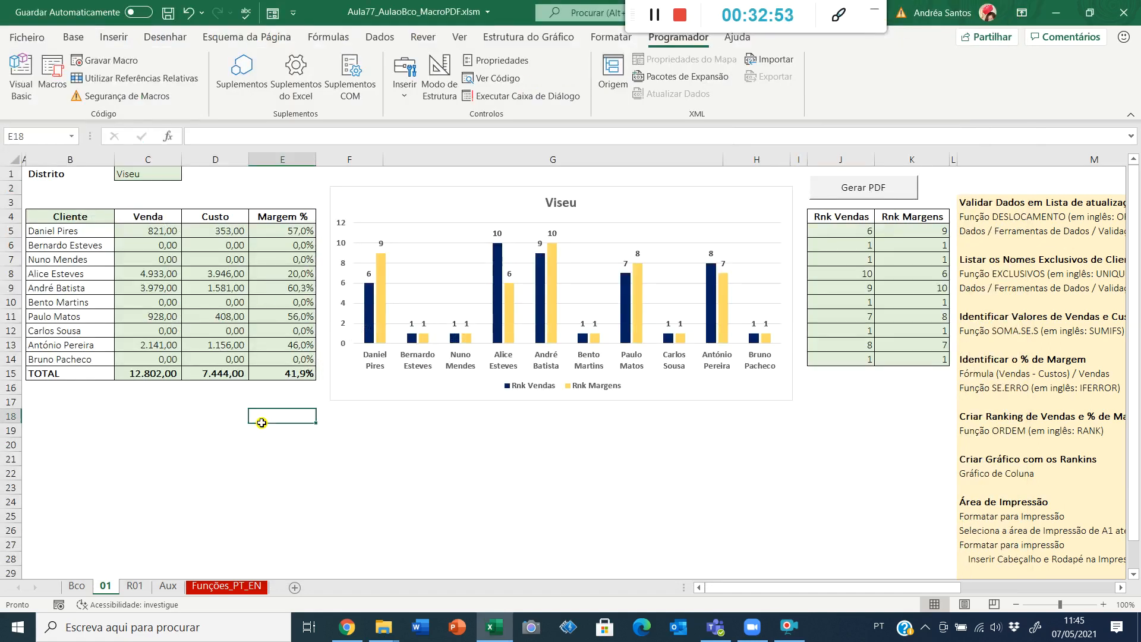
click(870, 194)
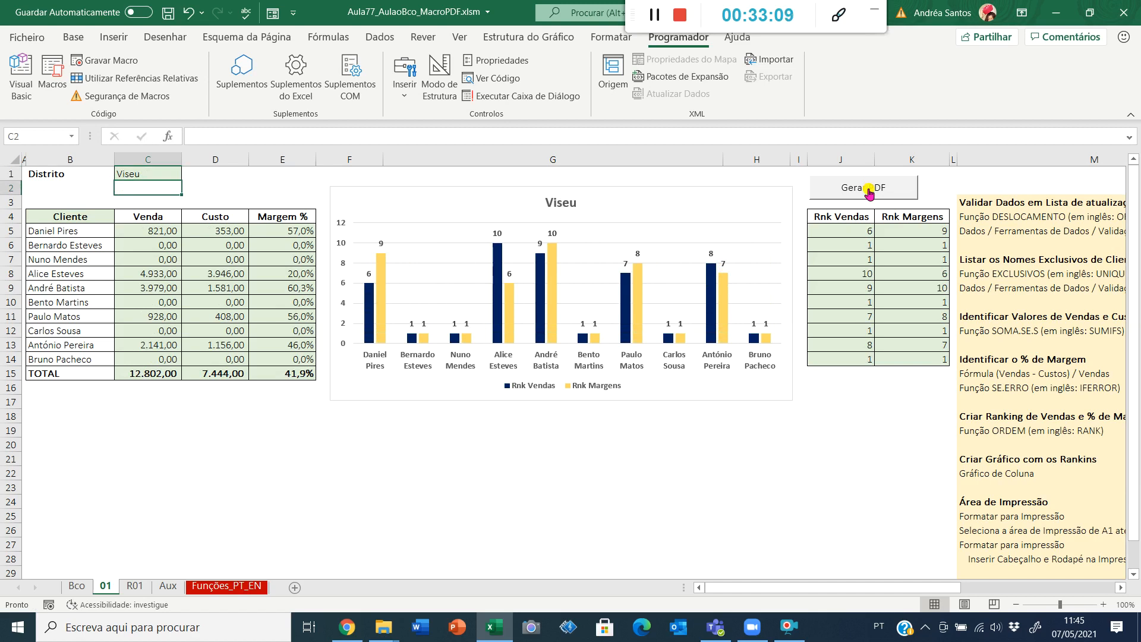
key(alt+Tab)
key(alt+Tab)
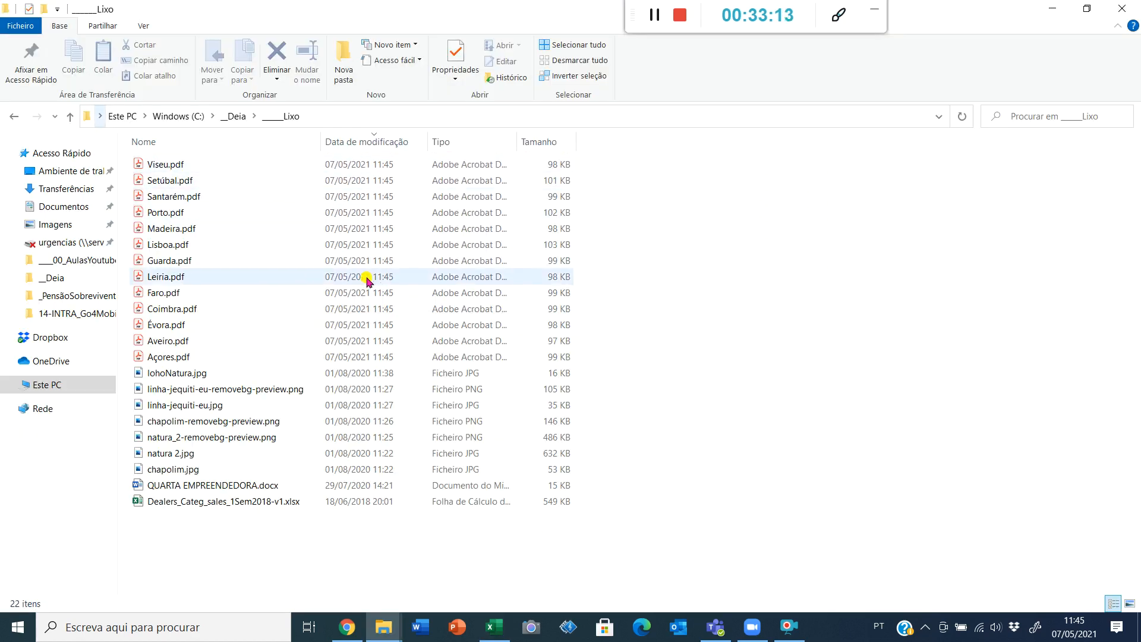
click(225, 355)
shift+click(195, 164)
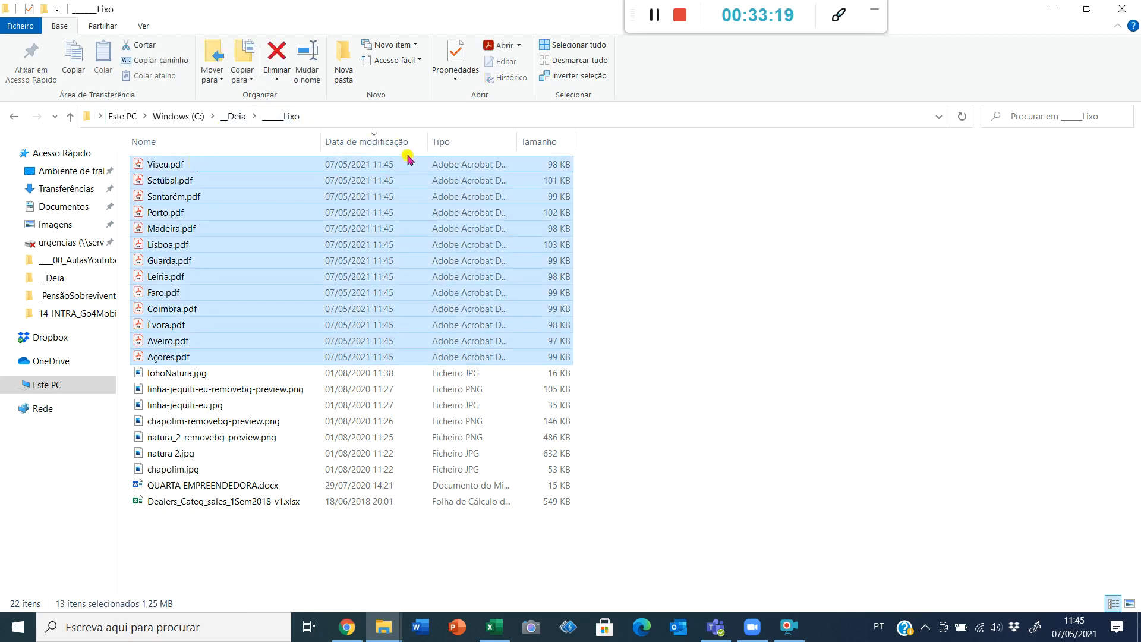
Switch back to the Excel workbook and review the report and explanatory notes on sheet 01.
key(alt+Tab)
click(215, 411)
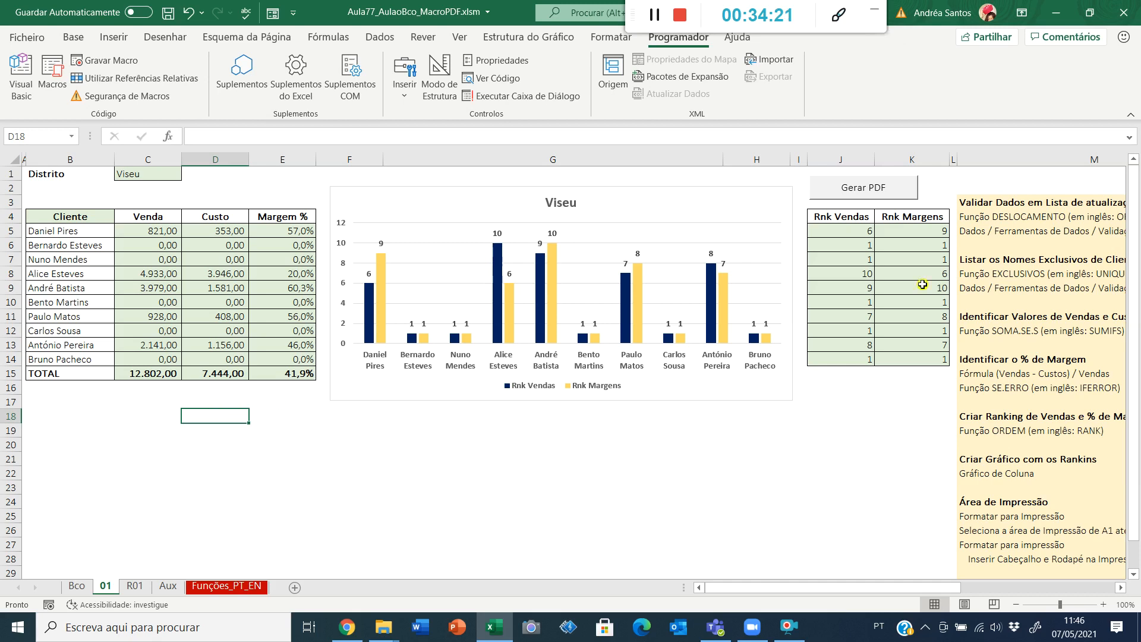
scroll(976, 294, down, 1)
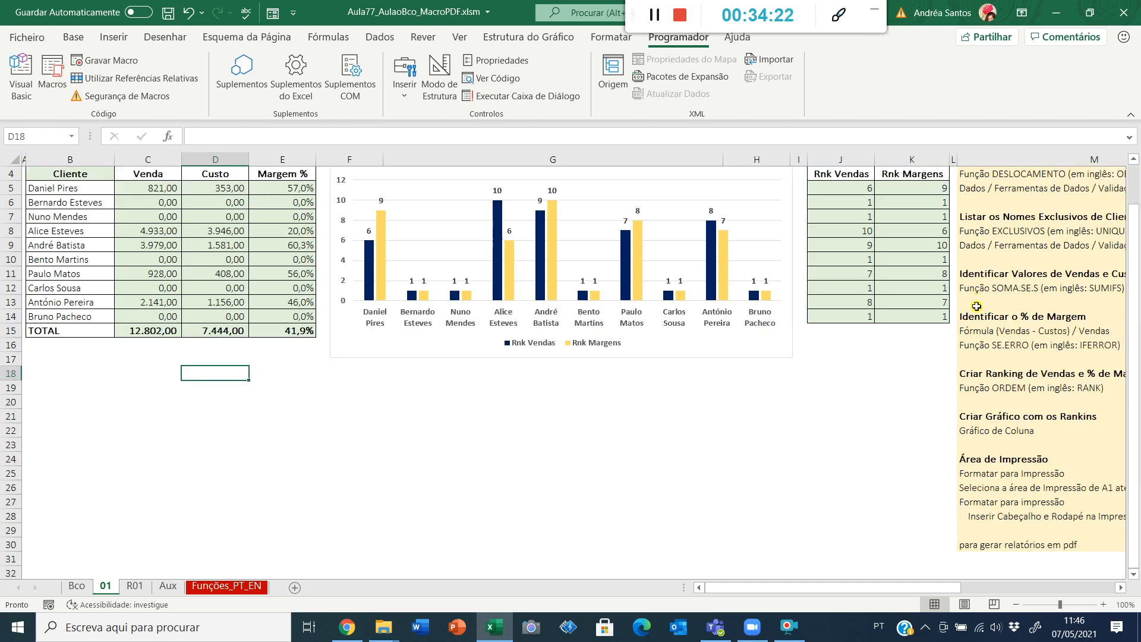
scroll(976, 306, up, 1)
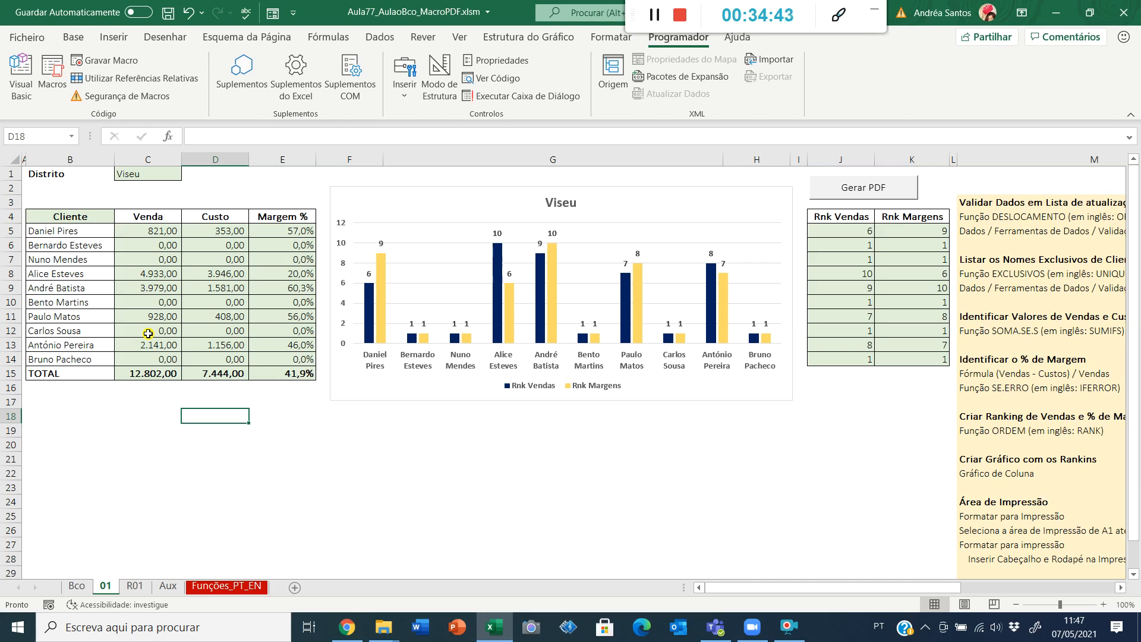
click(568, 159)
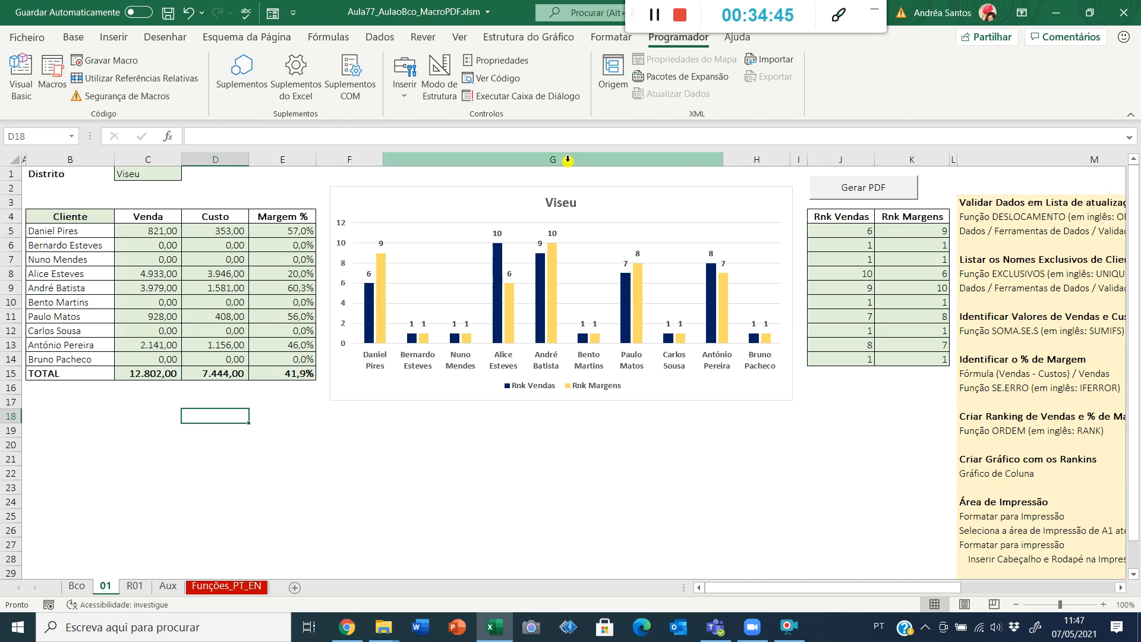